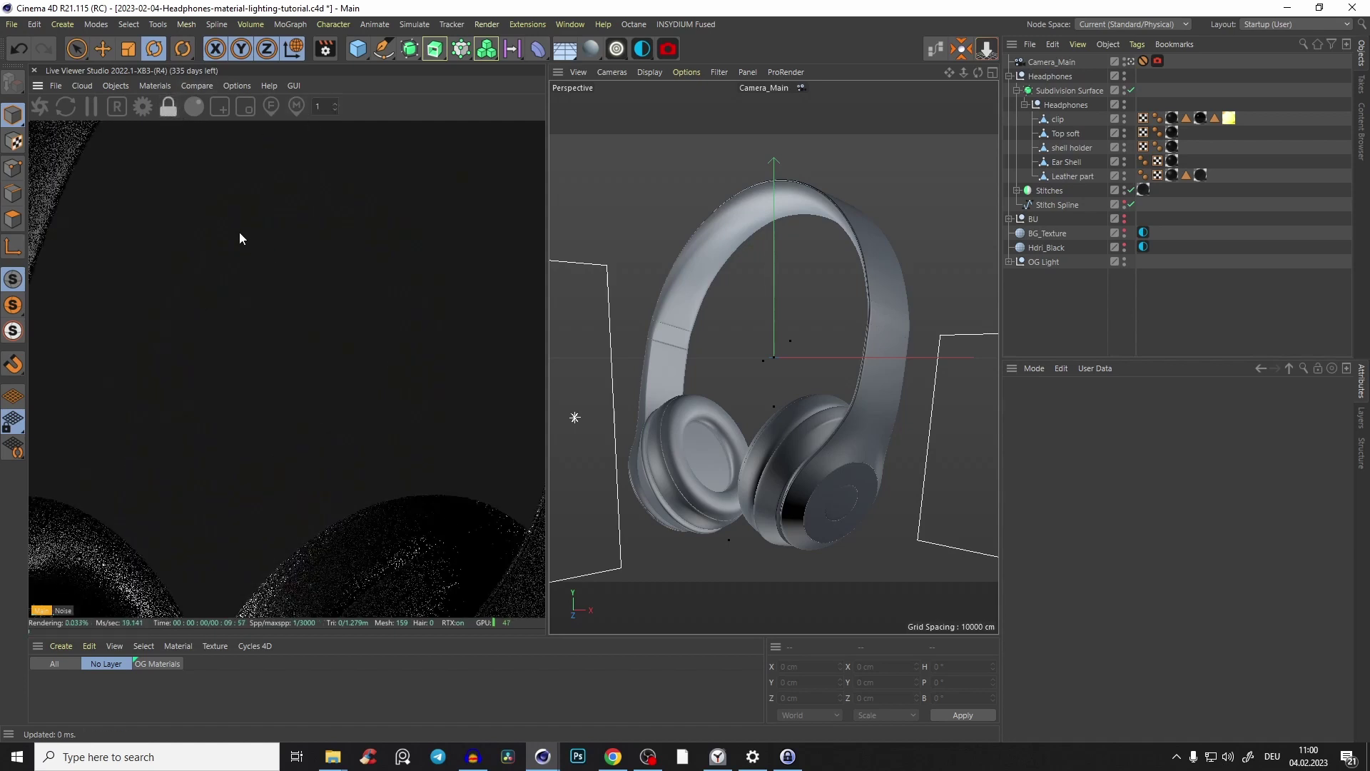
Inspect the headband and ear cushion up close with render regions in the Octane Live Viewer, and return to the full headphones view.
drag(239, 233, 254, 557)
drag(88, 202, 529, 373)
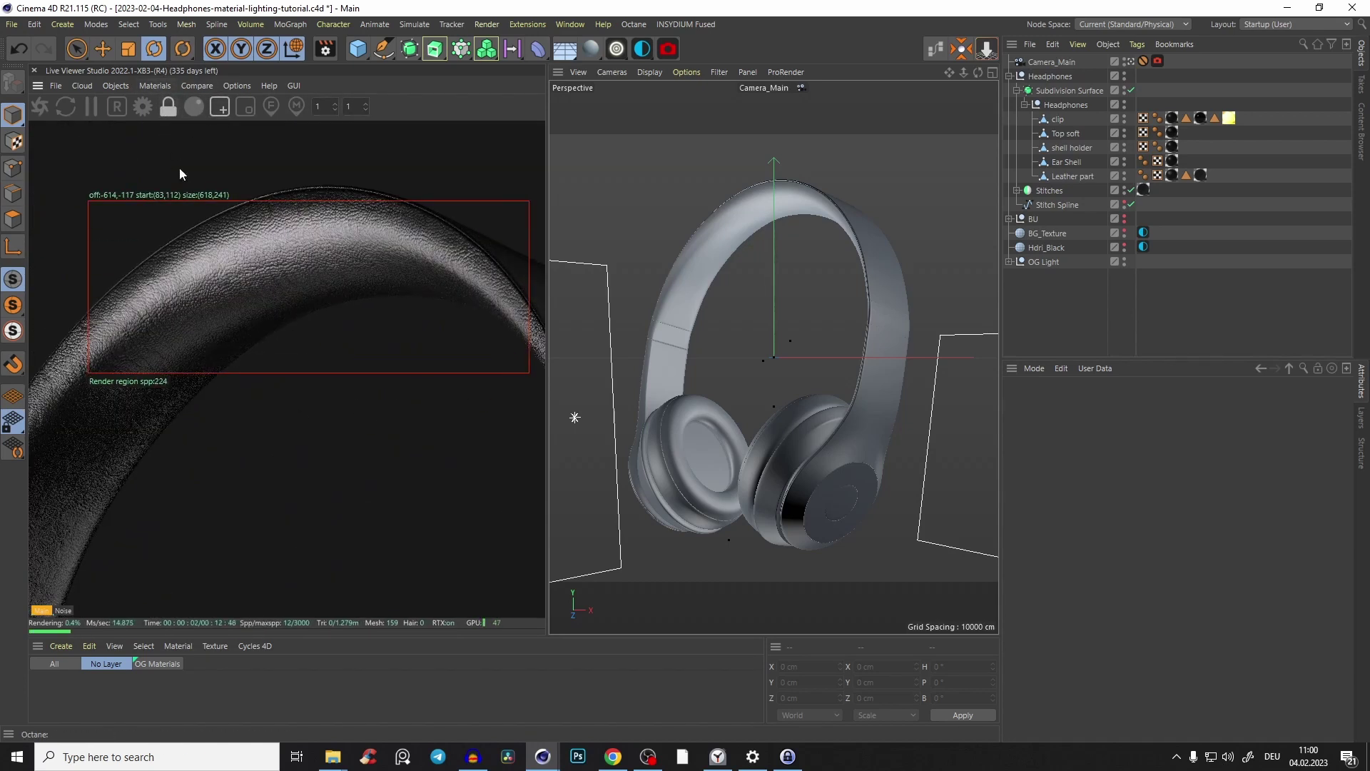
click(220, 107)
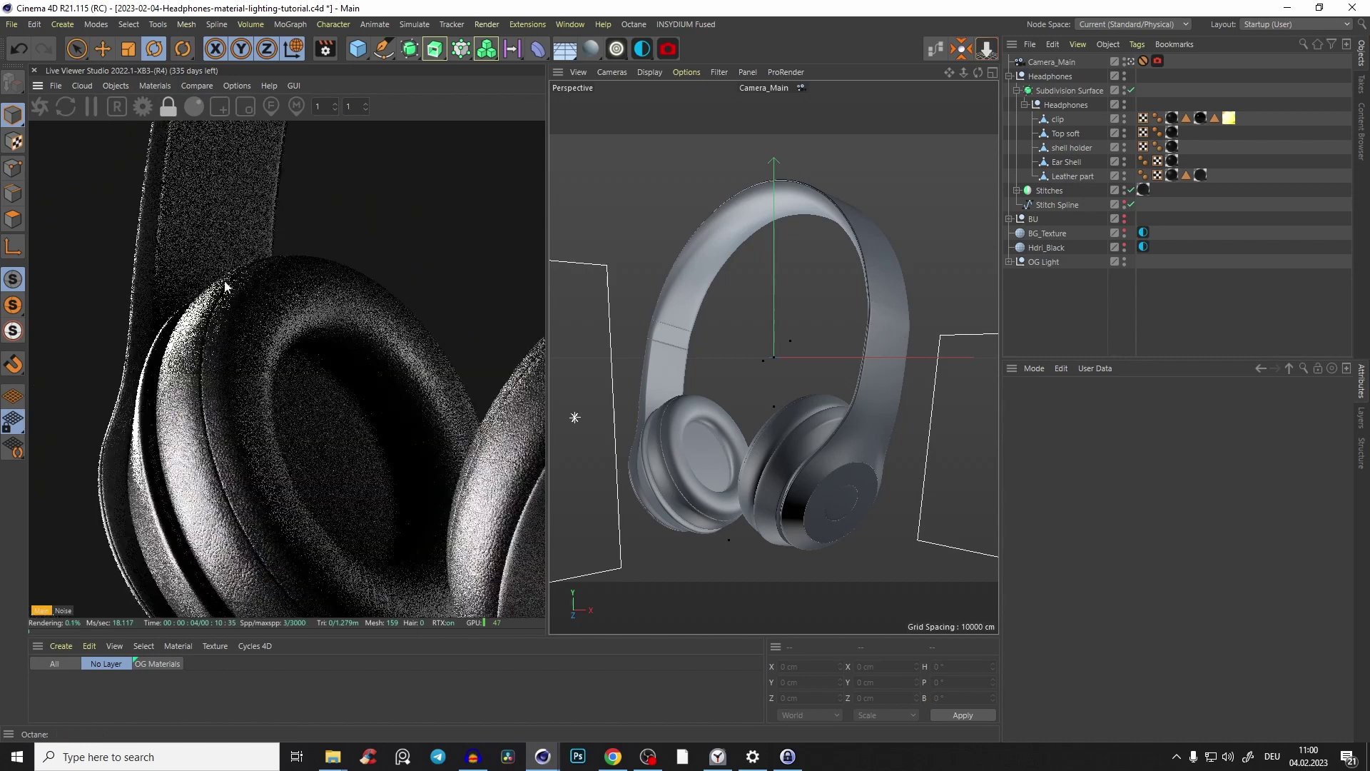
drag(223, 284, 221, 175)
click(219, 106)
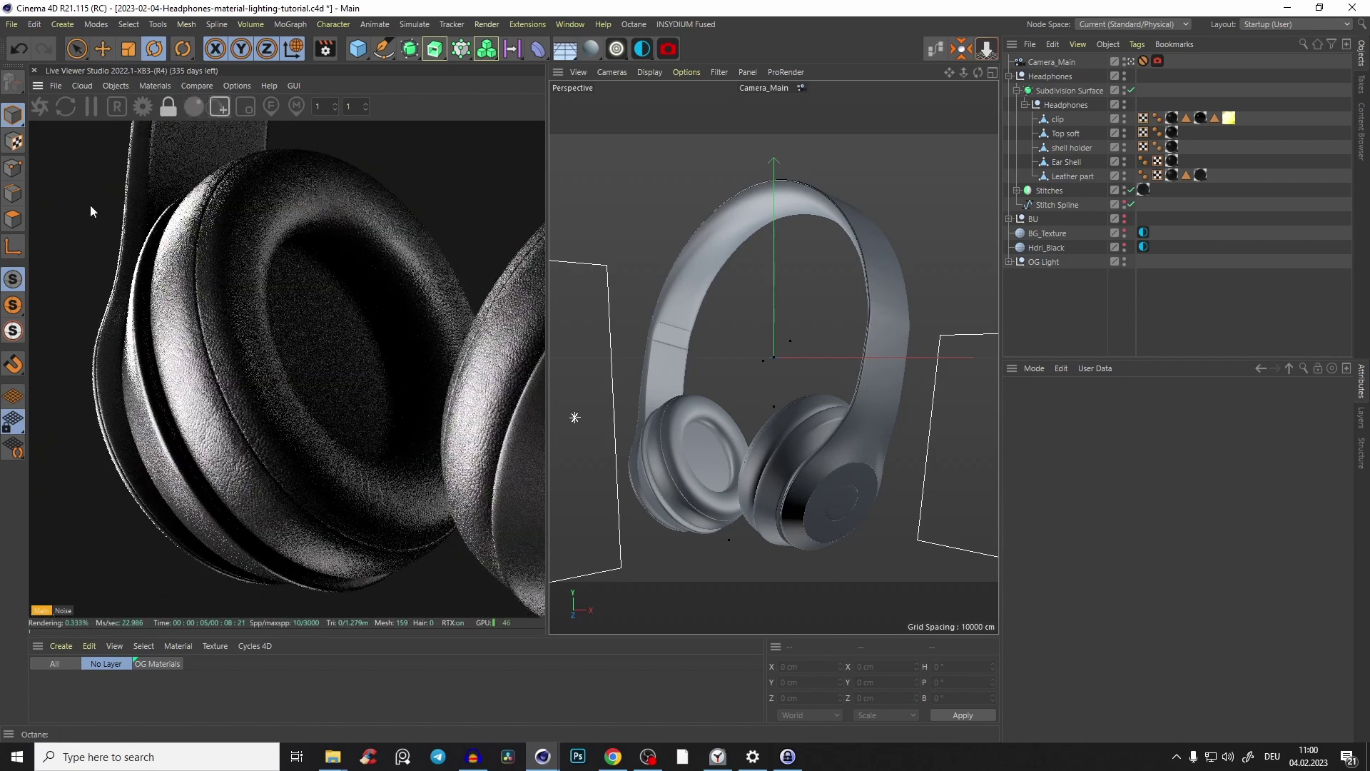
drag(74, 178, 529, 551)
click(168, 107)
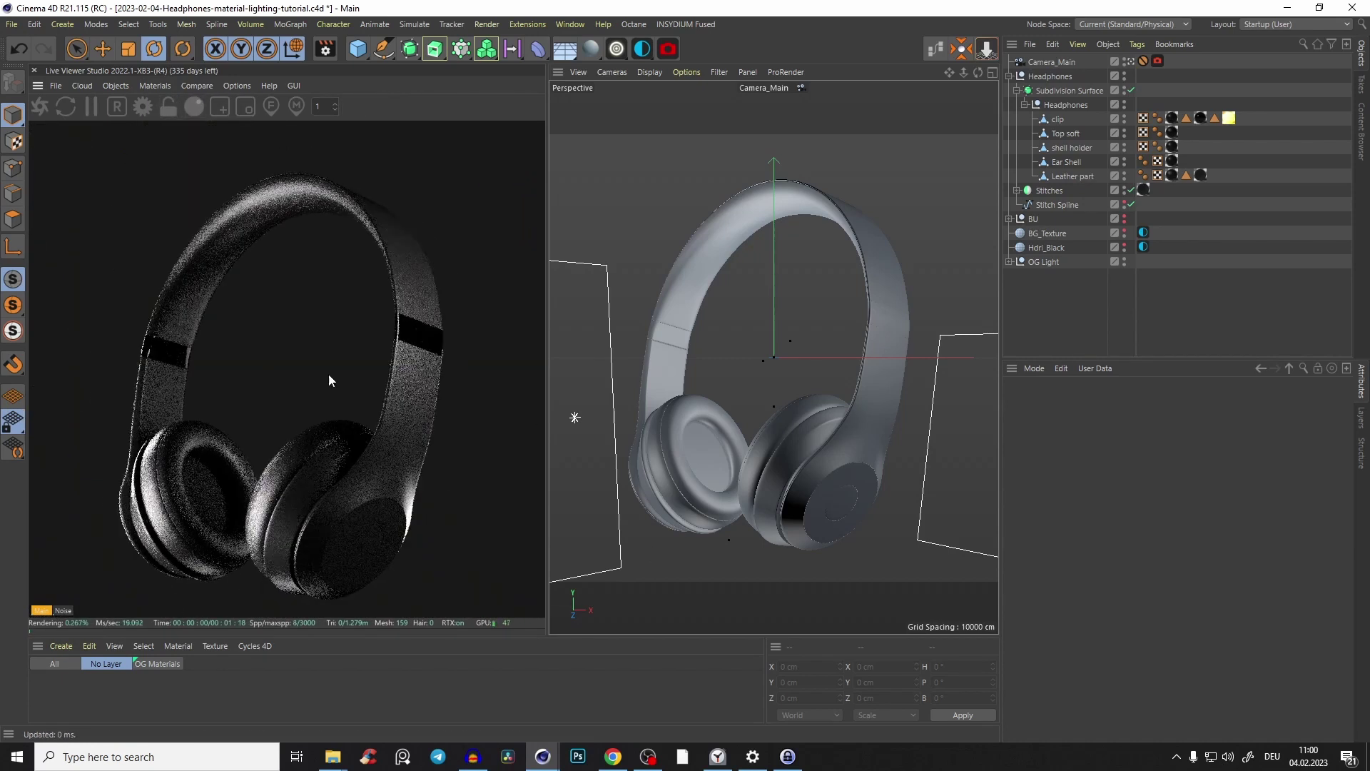
Switch to the browser to view the polygonpen headphones modeling tutorial, and return to Cinema 4D.
click(605, 761)
click(611, 758)
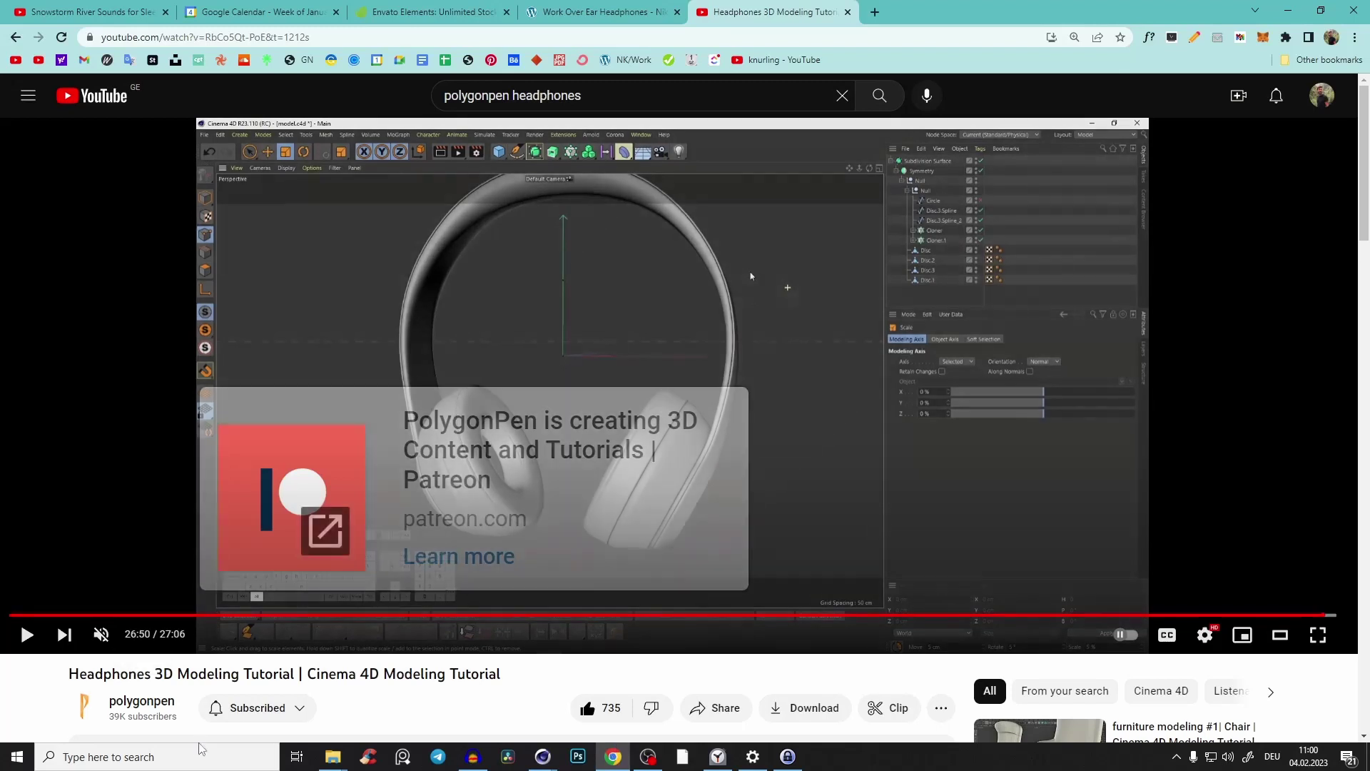
key(alt+Tab)
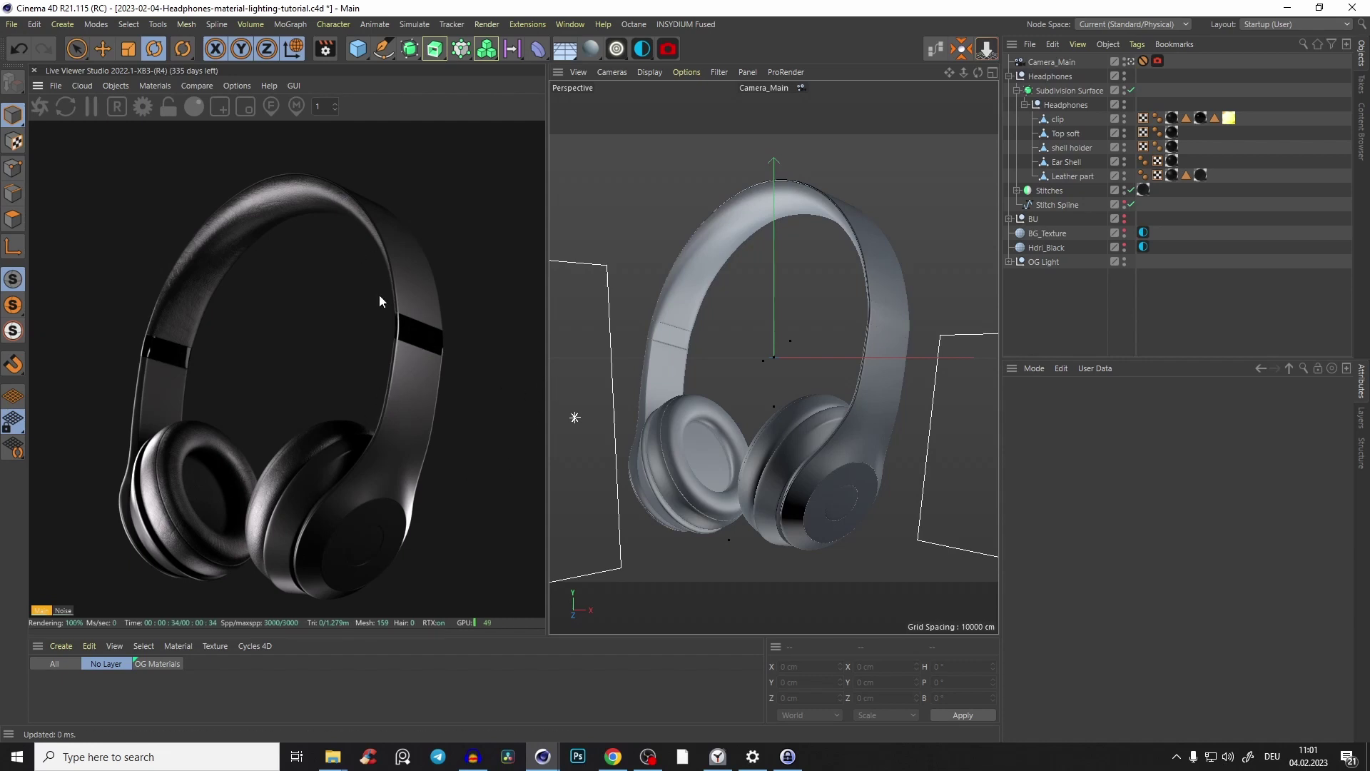
Delete the black material tags from the headphone parts and stitches, and collapse the Headphones group.
drag(1168, 95, 1174, 203)
key(Delete)
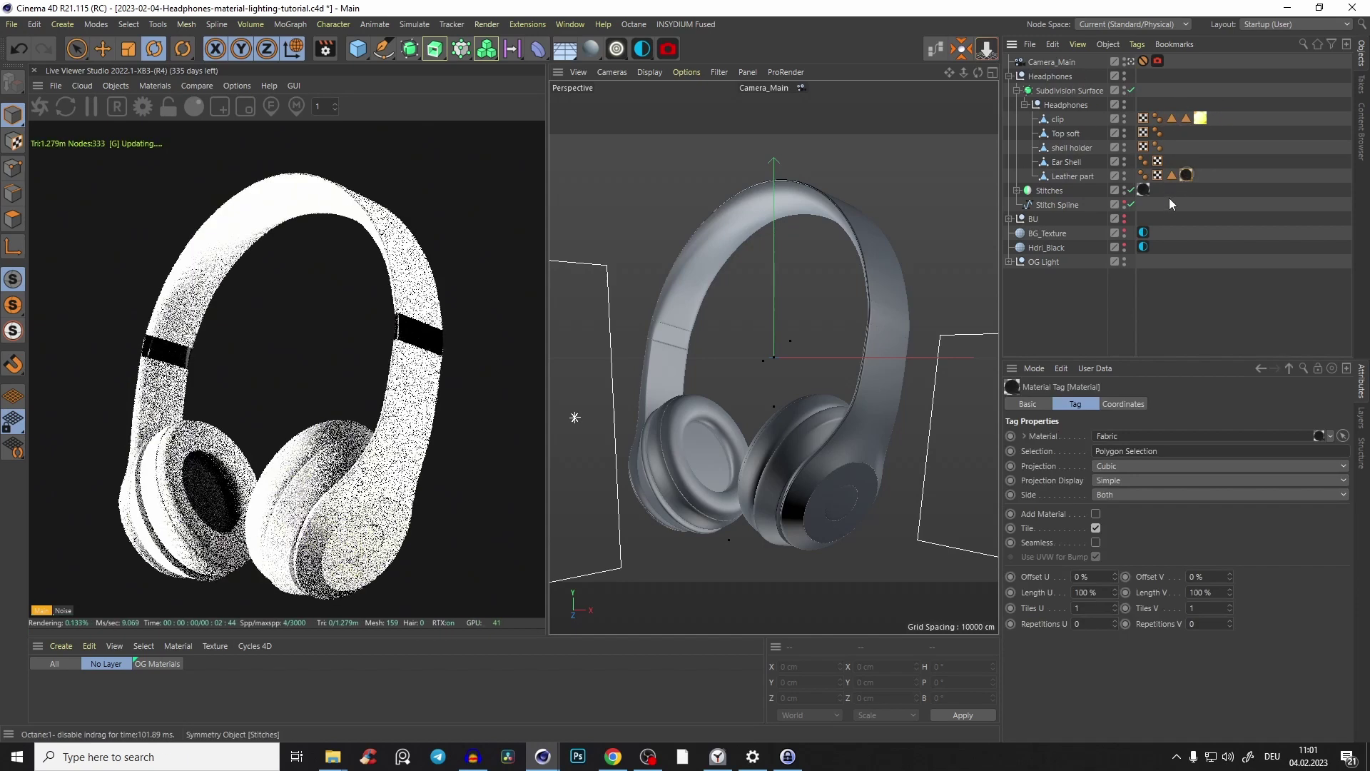
click(1009, 76)
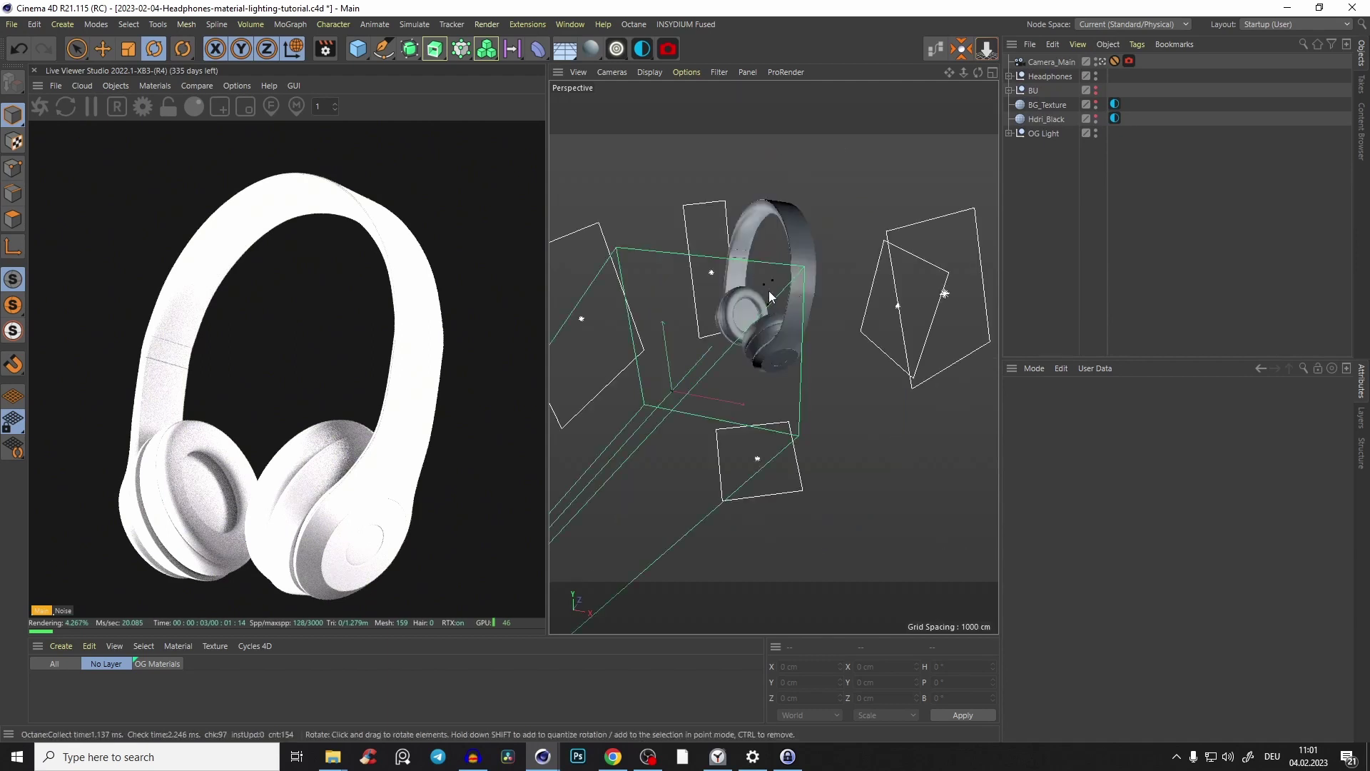
Examine the light placement around the headphones, the Camera_Main object properties and the view through that camera.
alt+drag(768, 290, 649, 413)
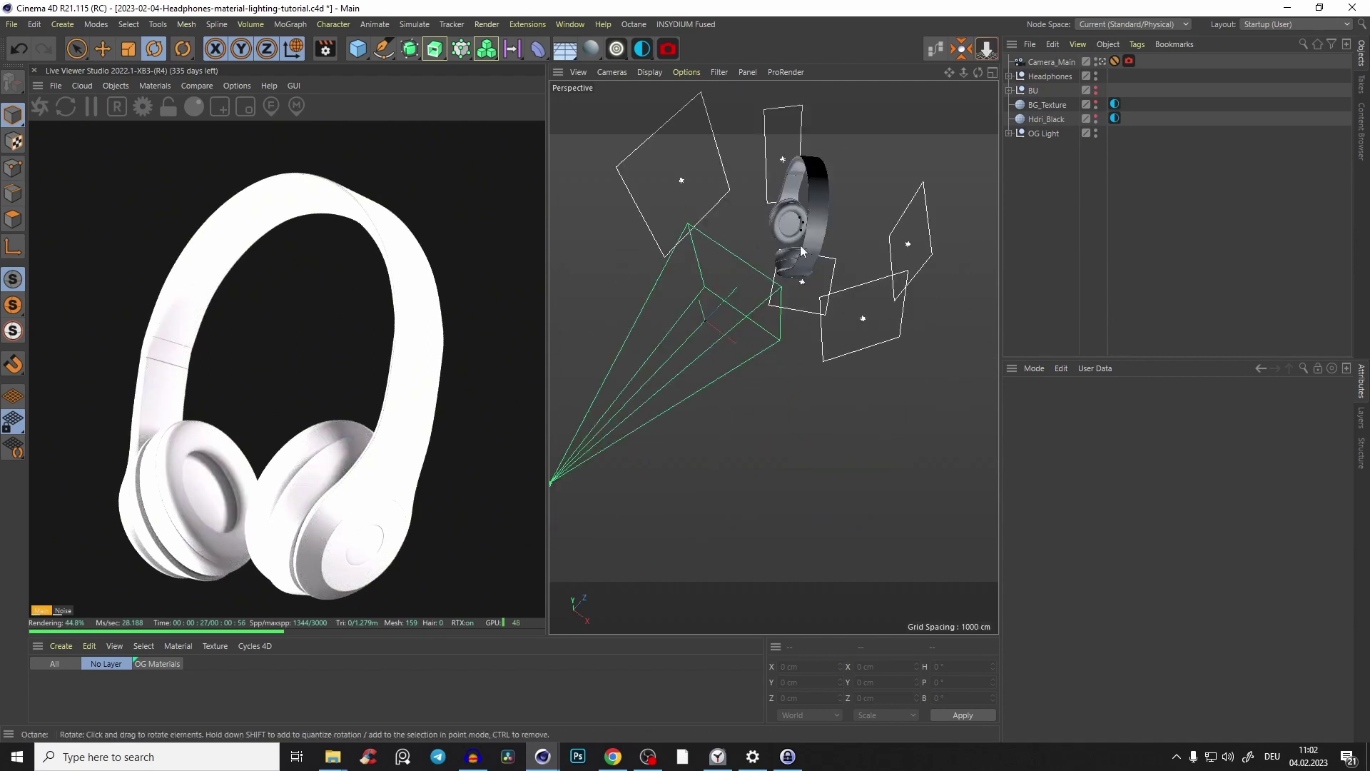
alt+drag(851, 178, 841, 212)
click(1050, 62)
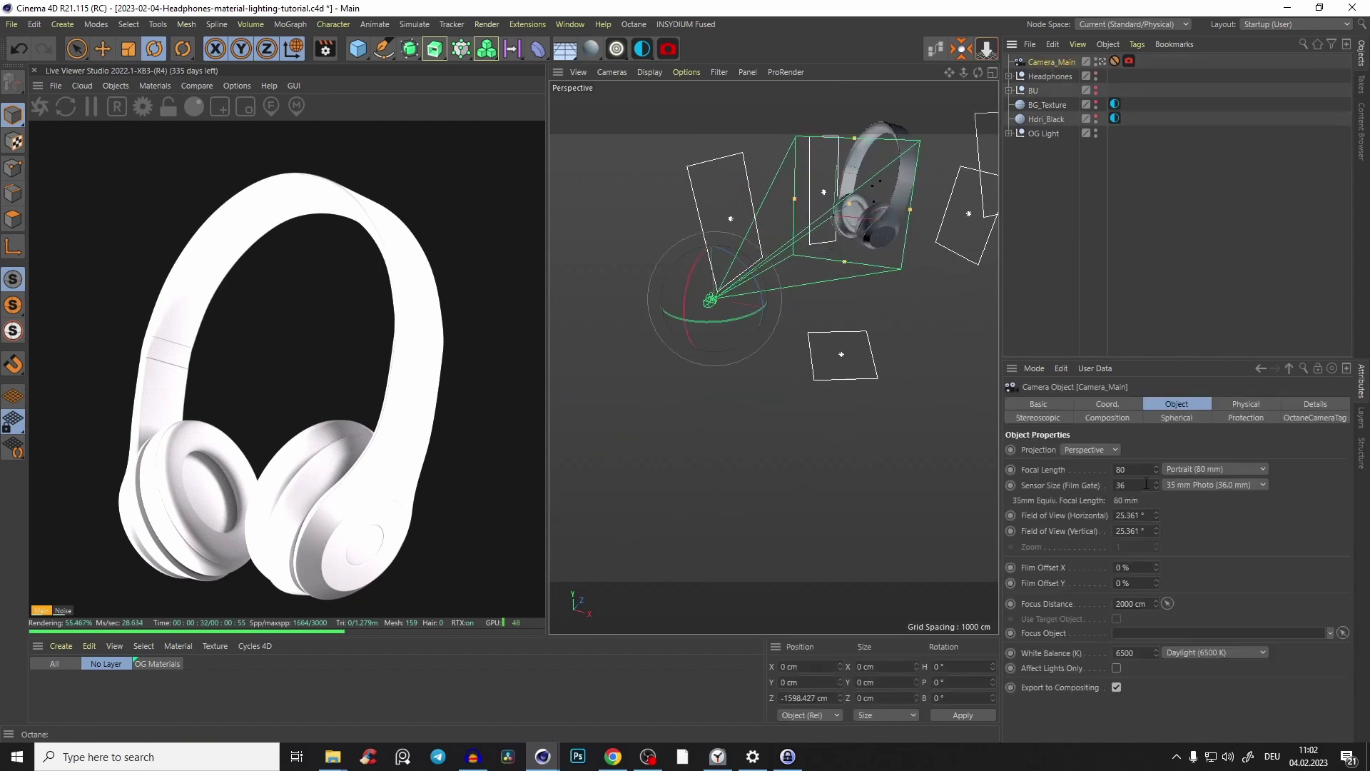
click(1102, 62)
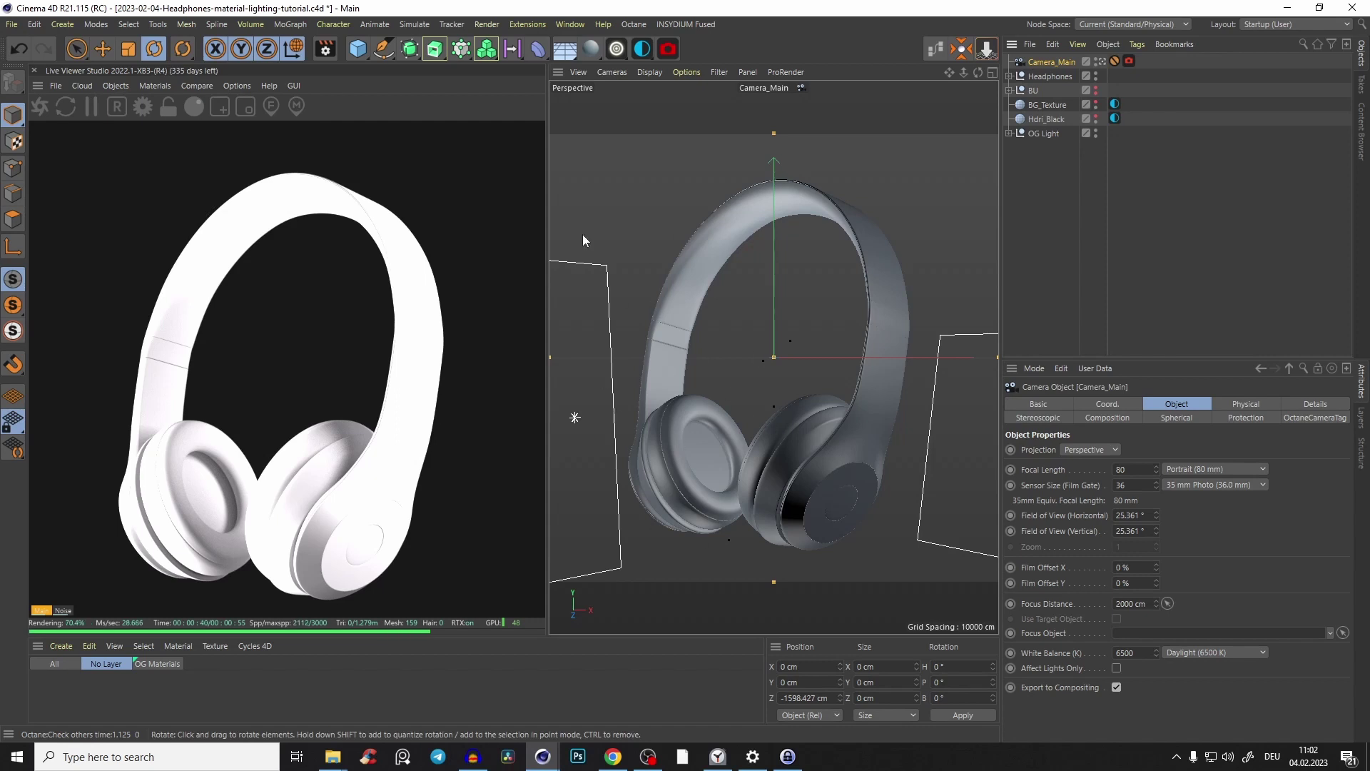
key(ctrl+shift+z)
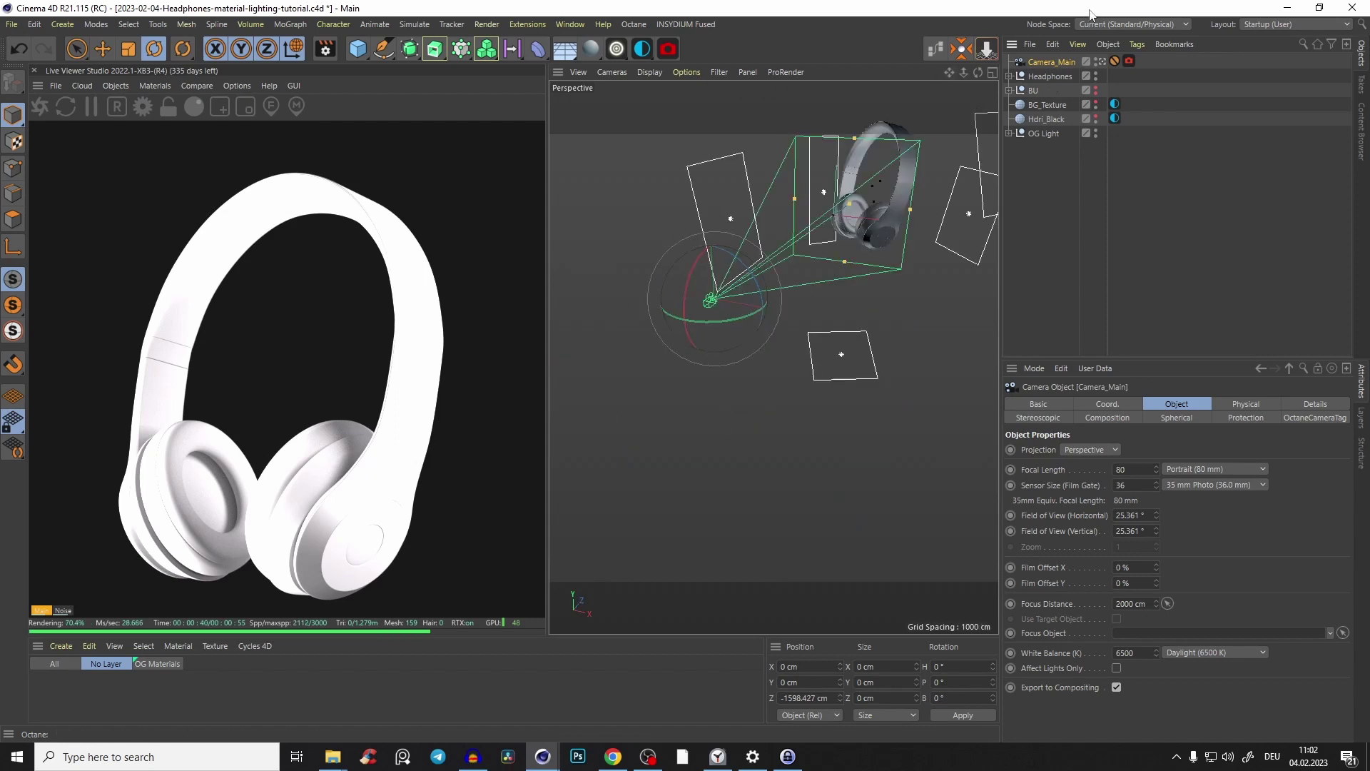
Disable the OG Light group and set the power of the Hdri_Black environment to about 0.76.
ctrl+click(1095, 132)
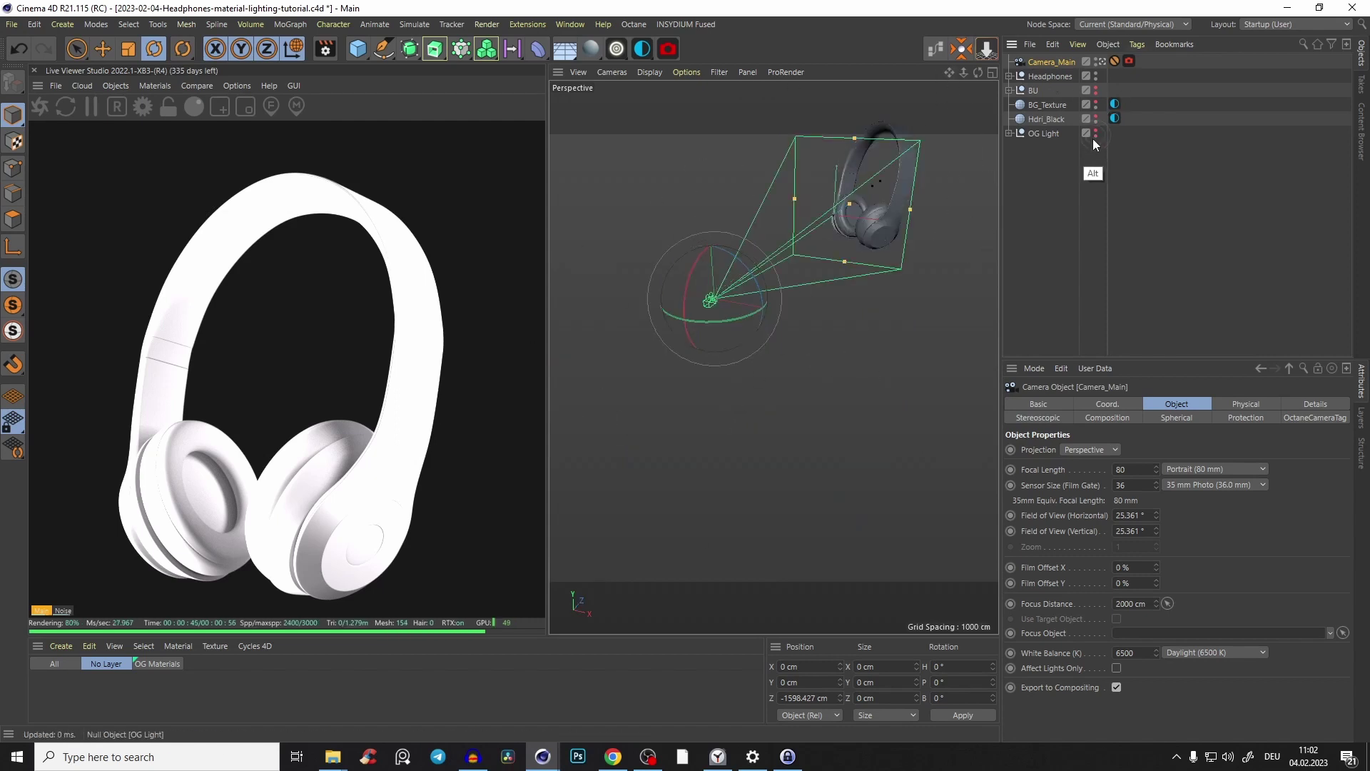
click(1044, 119)
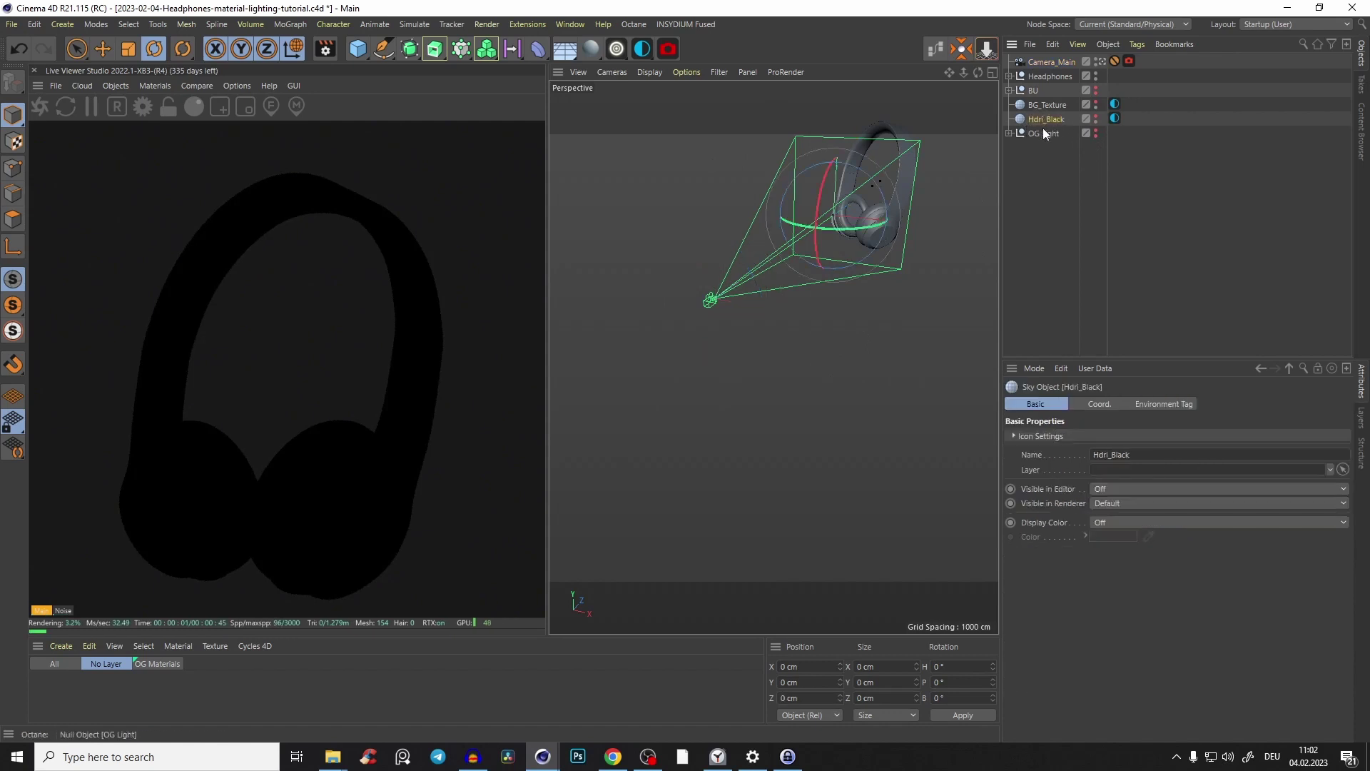
click(115, 86)
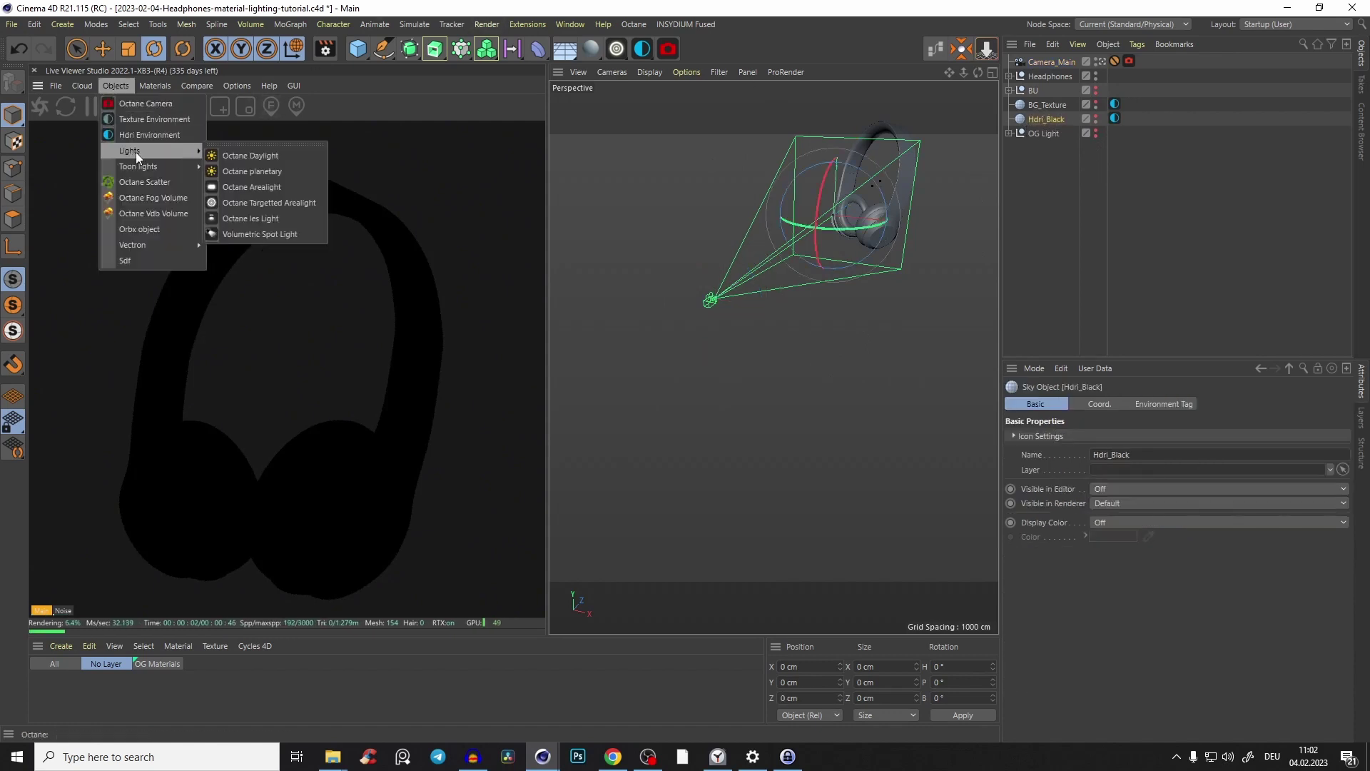
click(1078, 100)
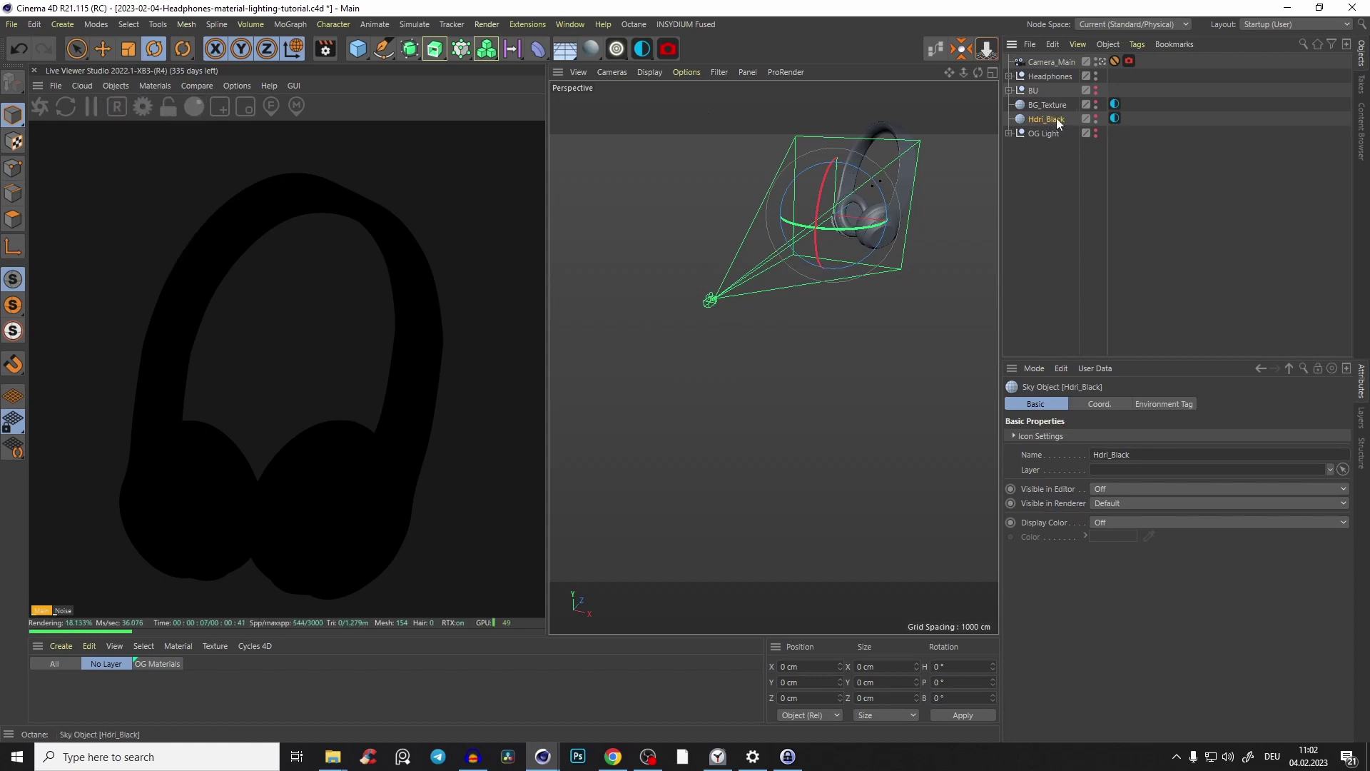
click(1115, 118)
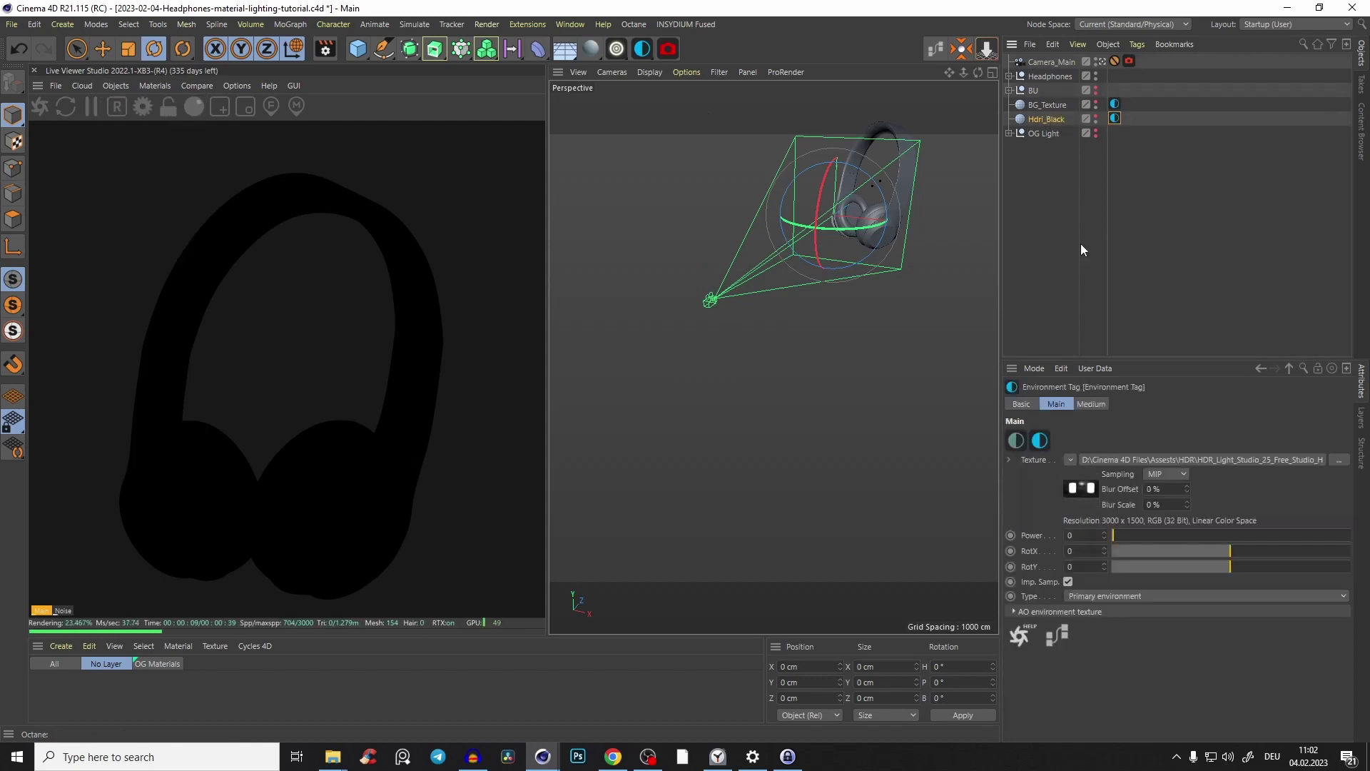
mouse_move(1120, 533)
mouse_down()
mouse_move(1136, 528)
mouse_move(1128, 542)
mouse_move(1131, 525)
mouse_up()
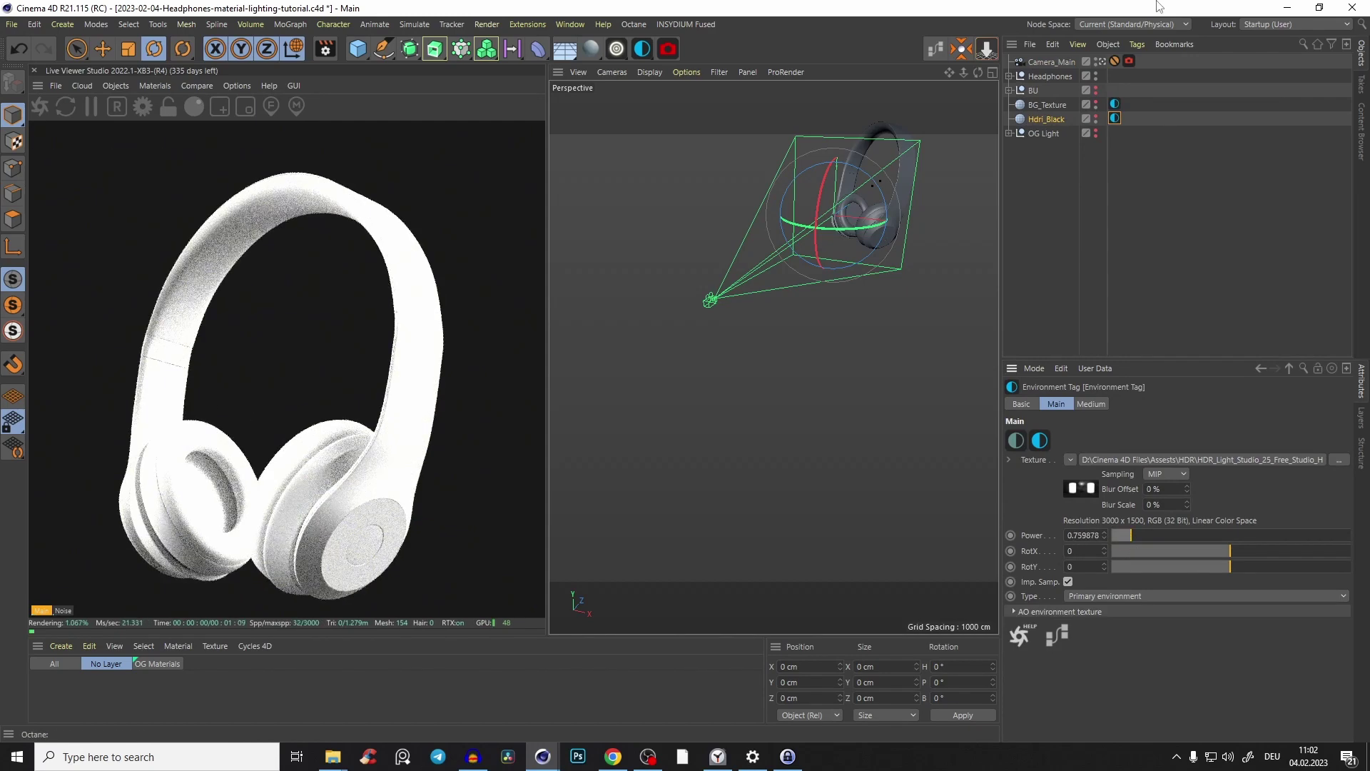
Open the environment tag settings of BG_Texture.
click(1046, 105)
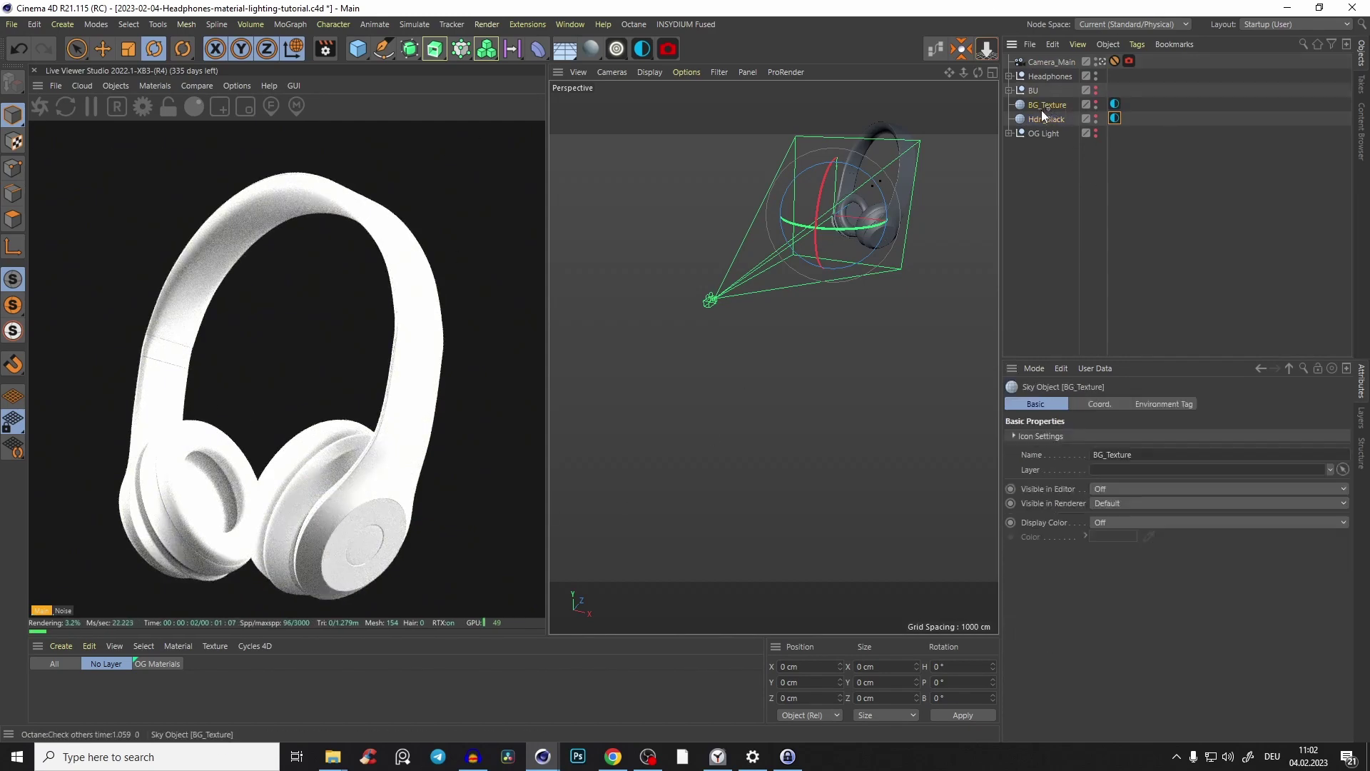
click(1114, 104)
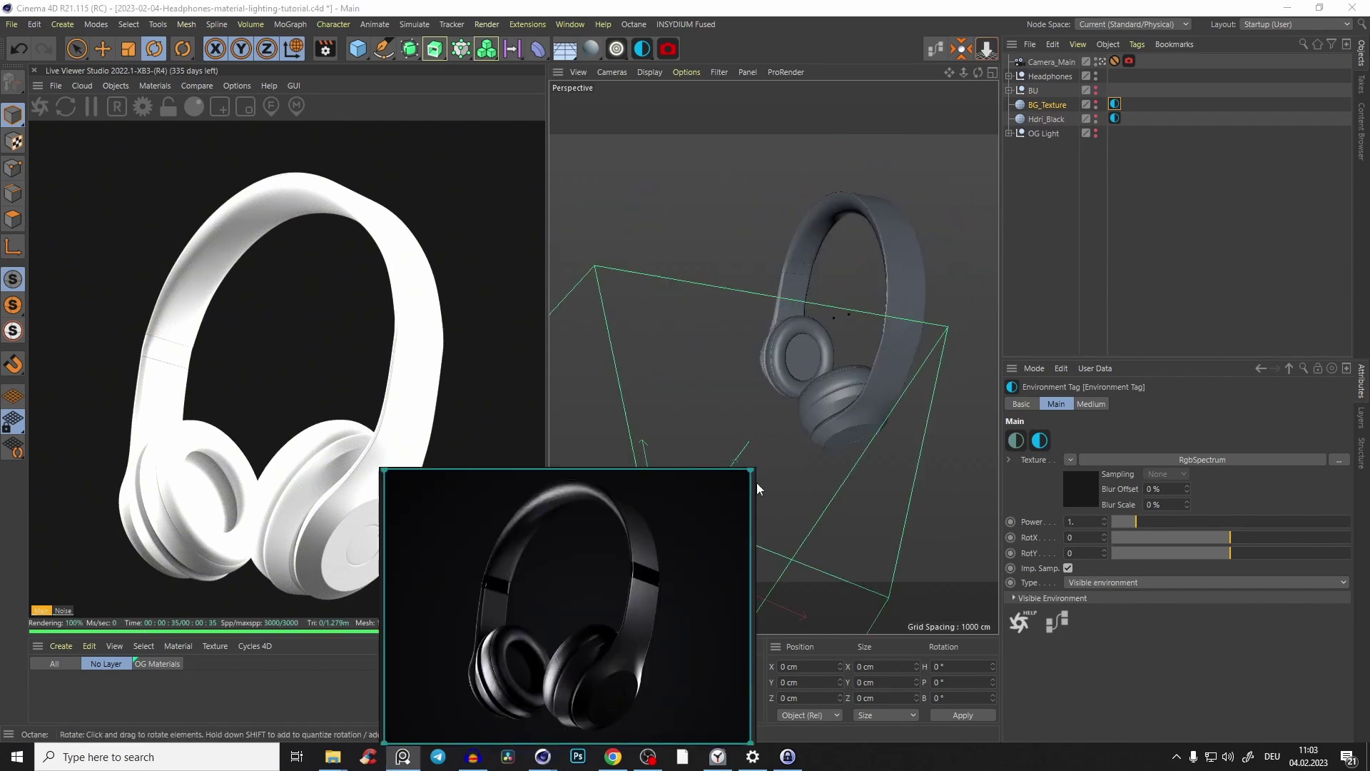
Shrink the black headphones reference window and refit its image so it covers less of the workspace.
drag(753, 469, 683, 524)
scroll(624, 585, up, 2)
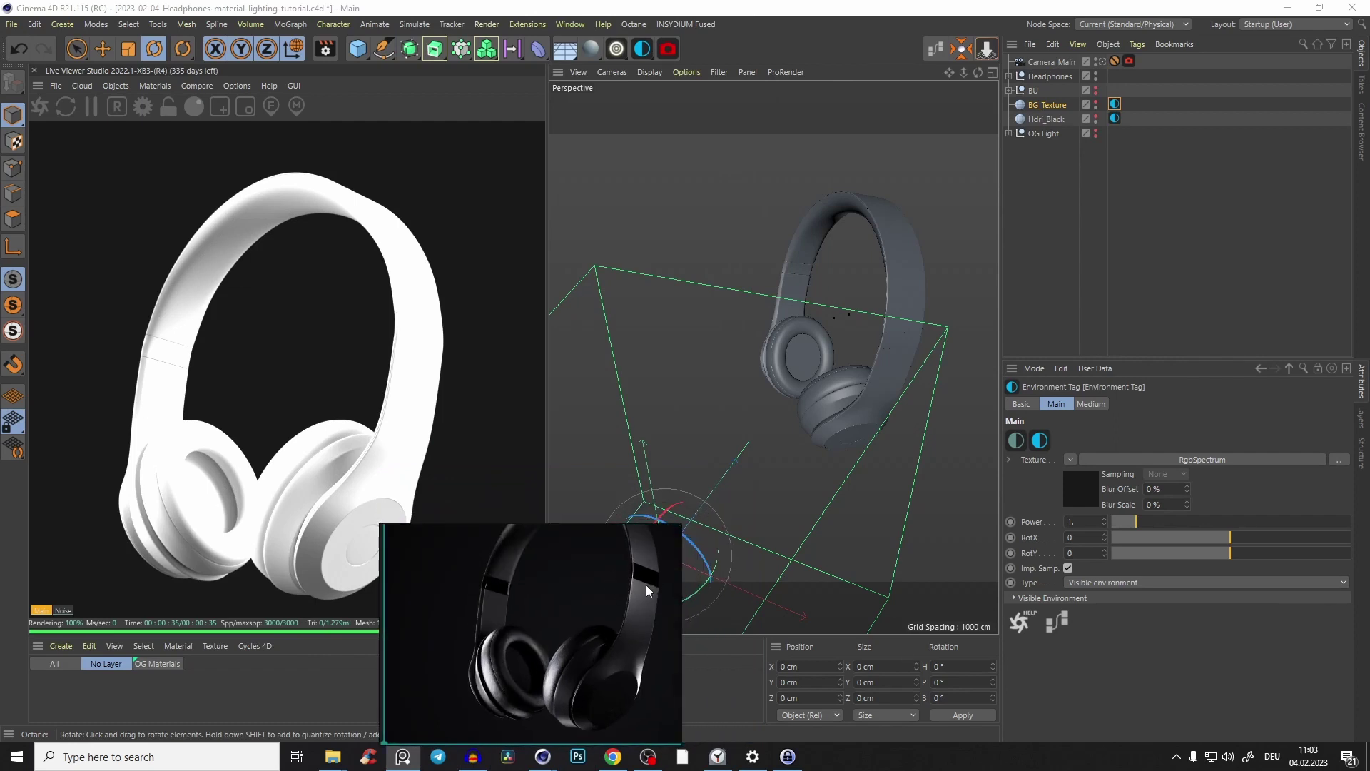
right_drag(643, 585, 632, 605)
double_click(620, 593)
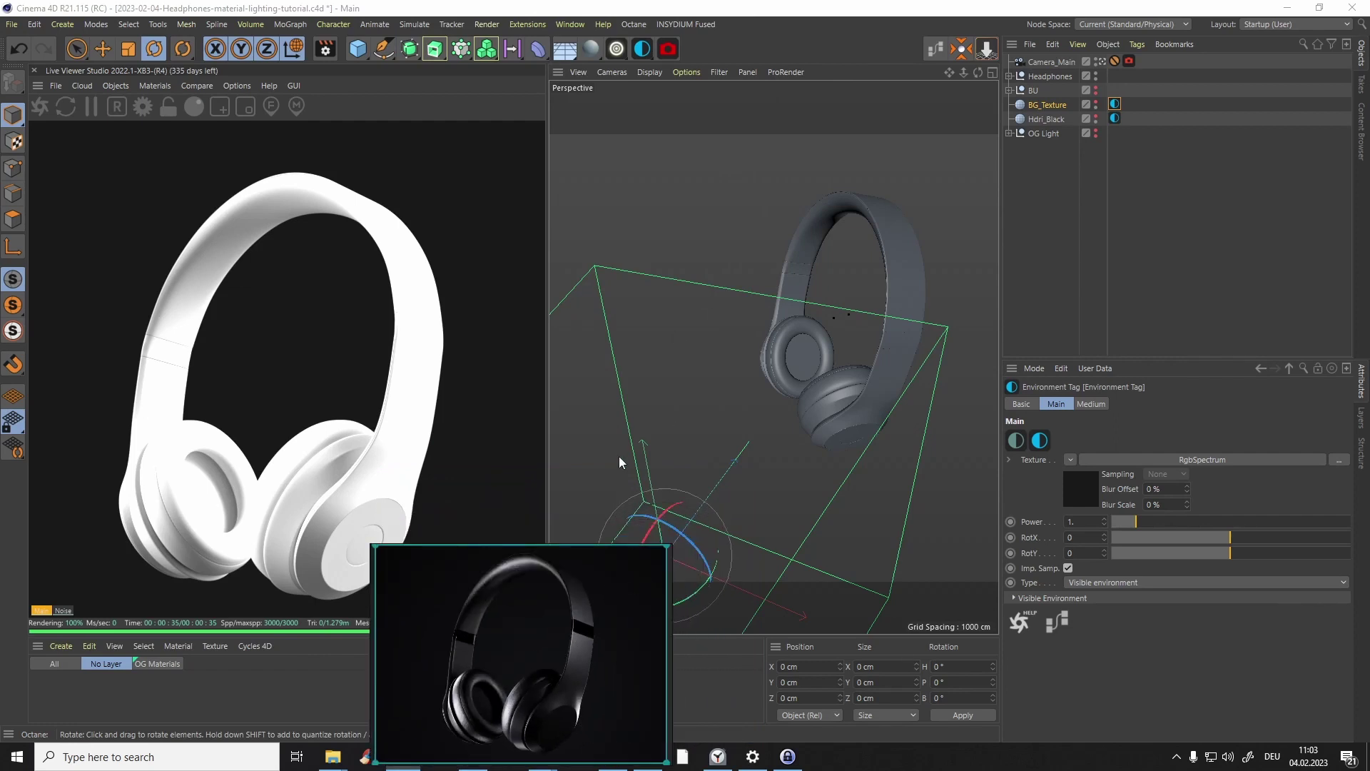
Create an Octane Glossy material named clip, assign it to the clip object and delete that object's leftover yellow material tag.
click(180, 701)
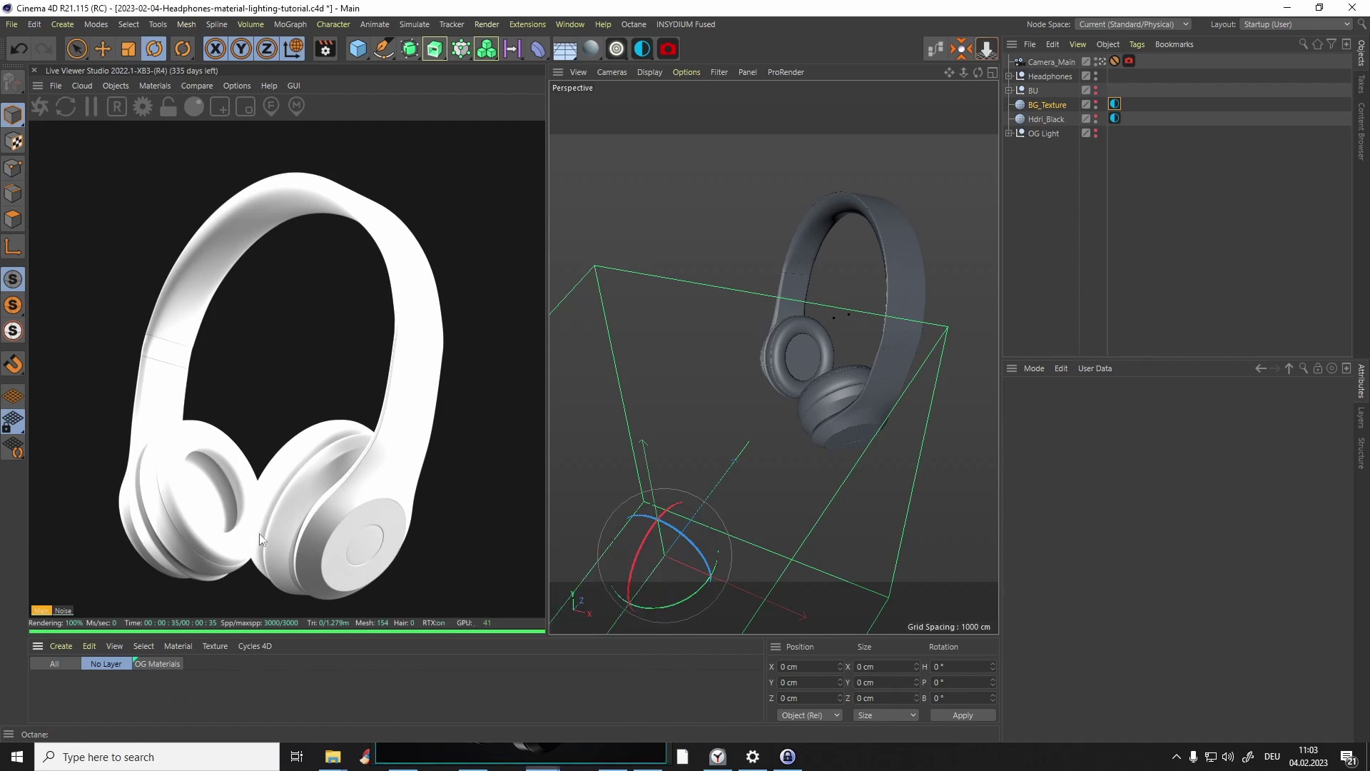
click(592, 48)
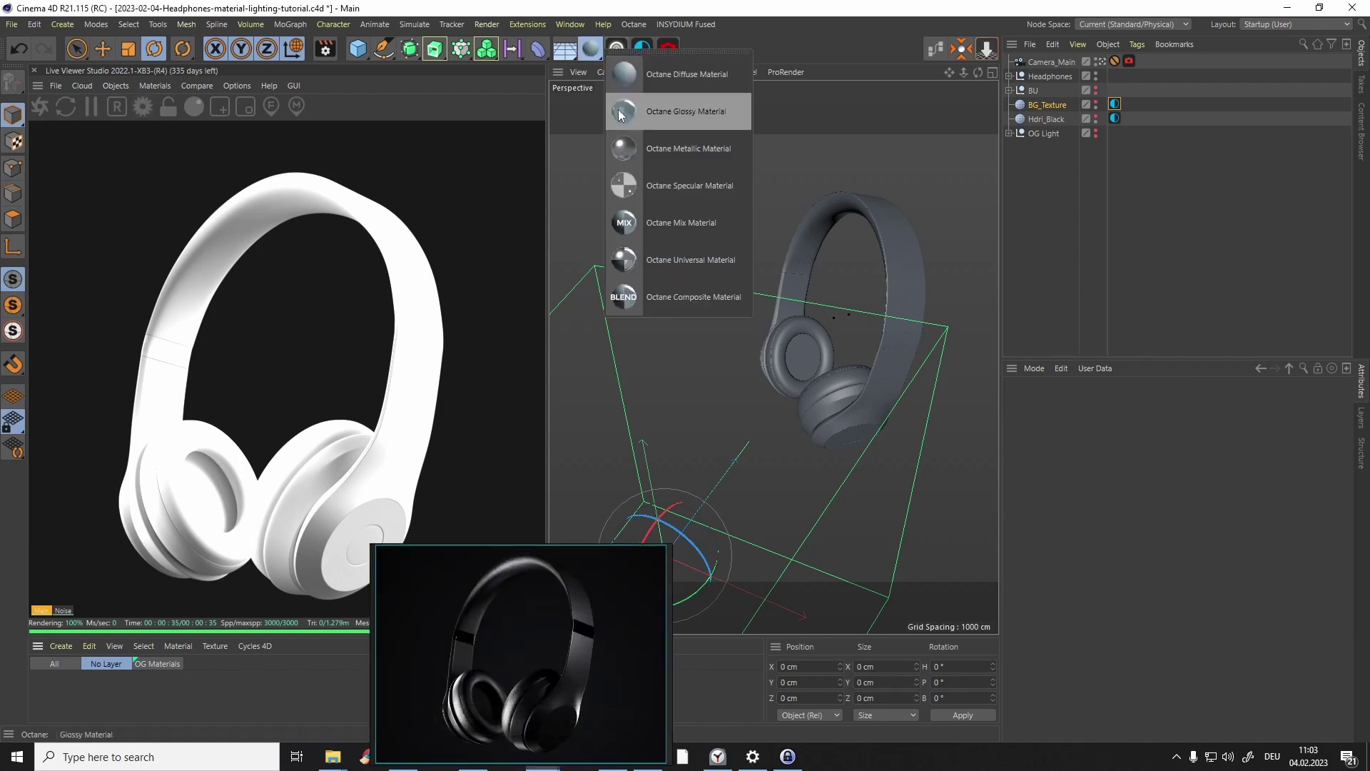
click(679, 117)
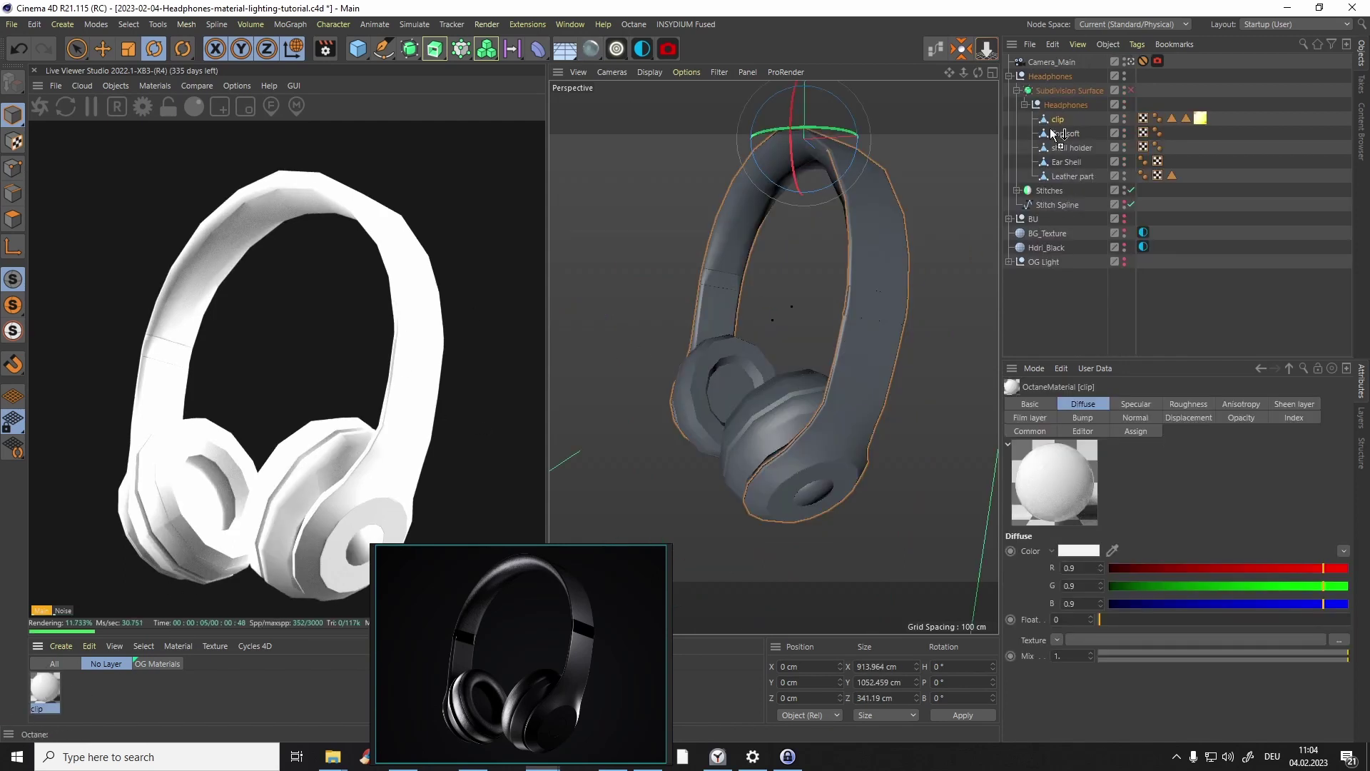
drag(1059, 125, 1058, 120)
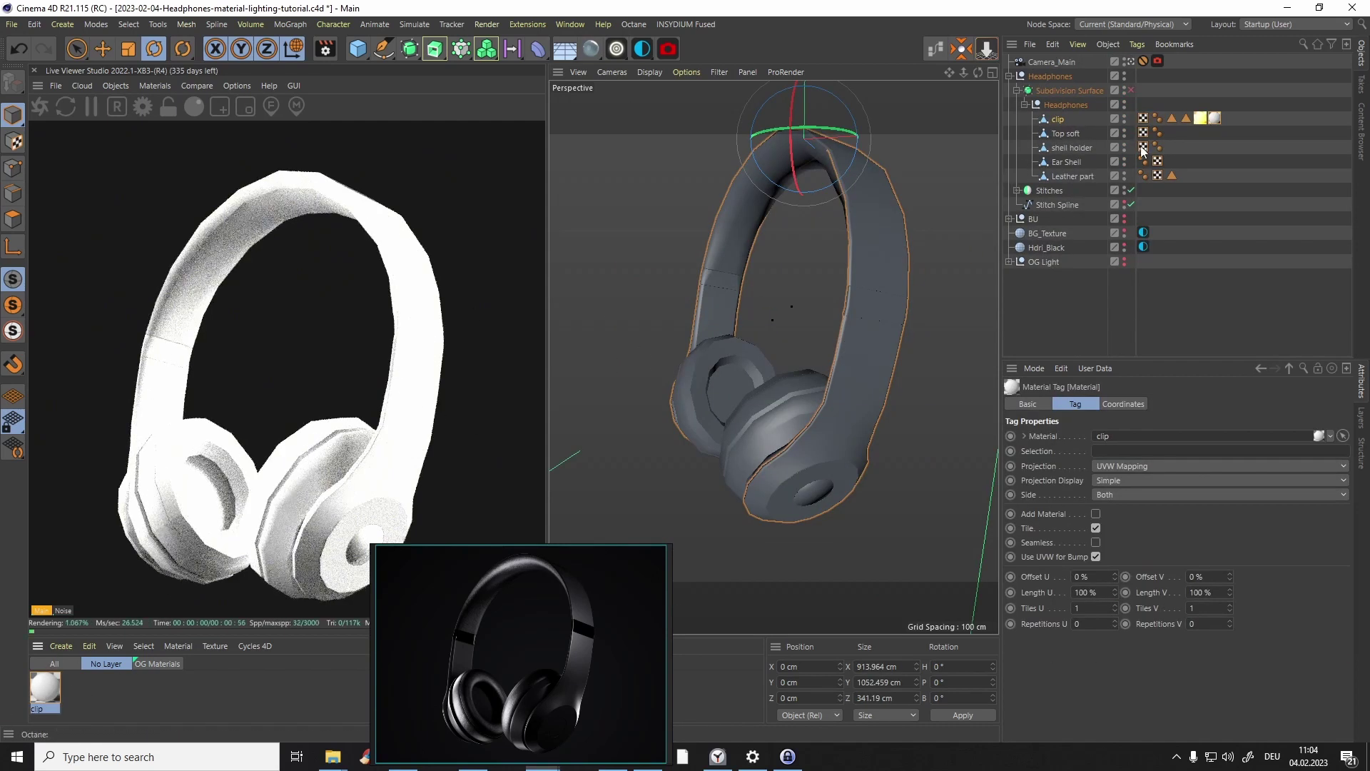
click(1203, 119)
key(Delete)
Restore the clip object's stored selection of the two headband band polygons and enable the Subdivision Surface.
double_click(1171, 119)
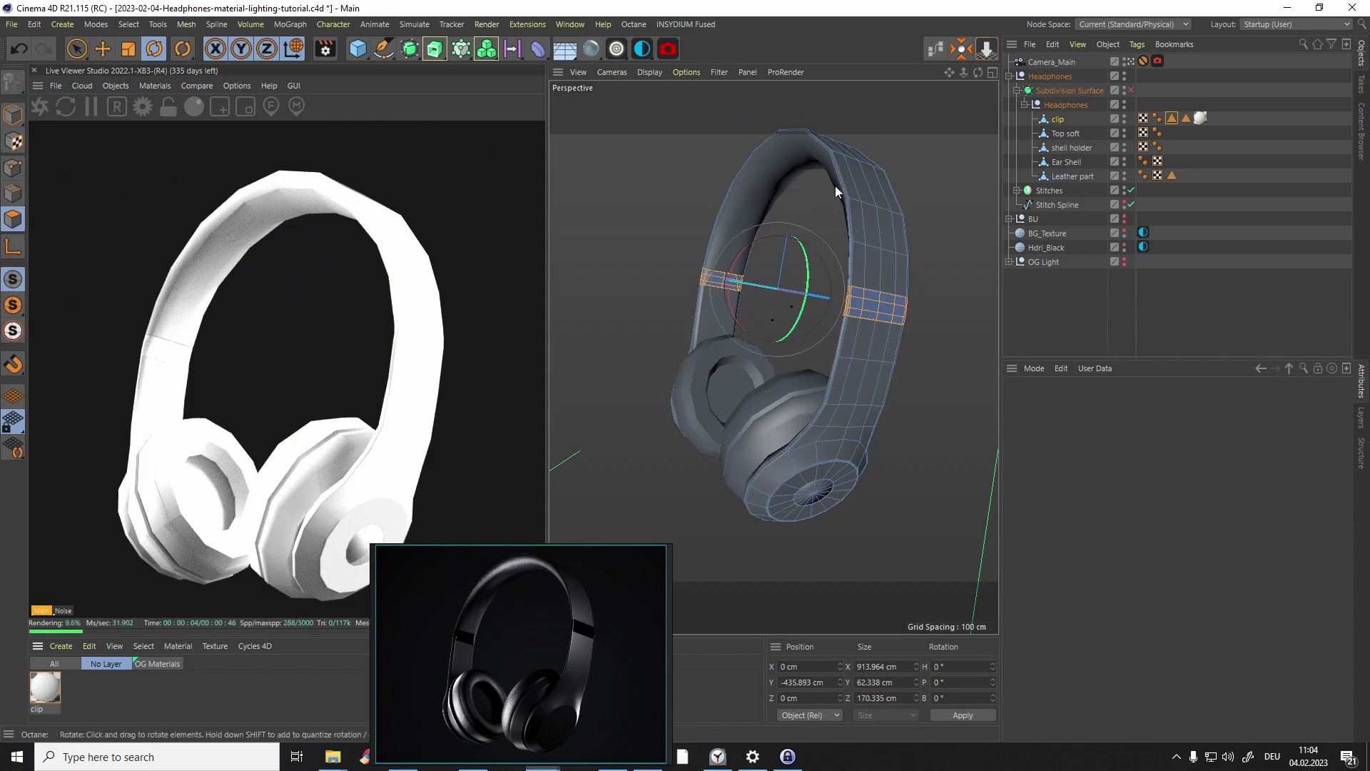
click(1130, 90)
Open the clip material in the Octane Node Editor and set its diffuse color to near black with a V value of 4%.
click(57, 685)
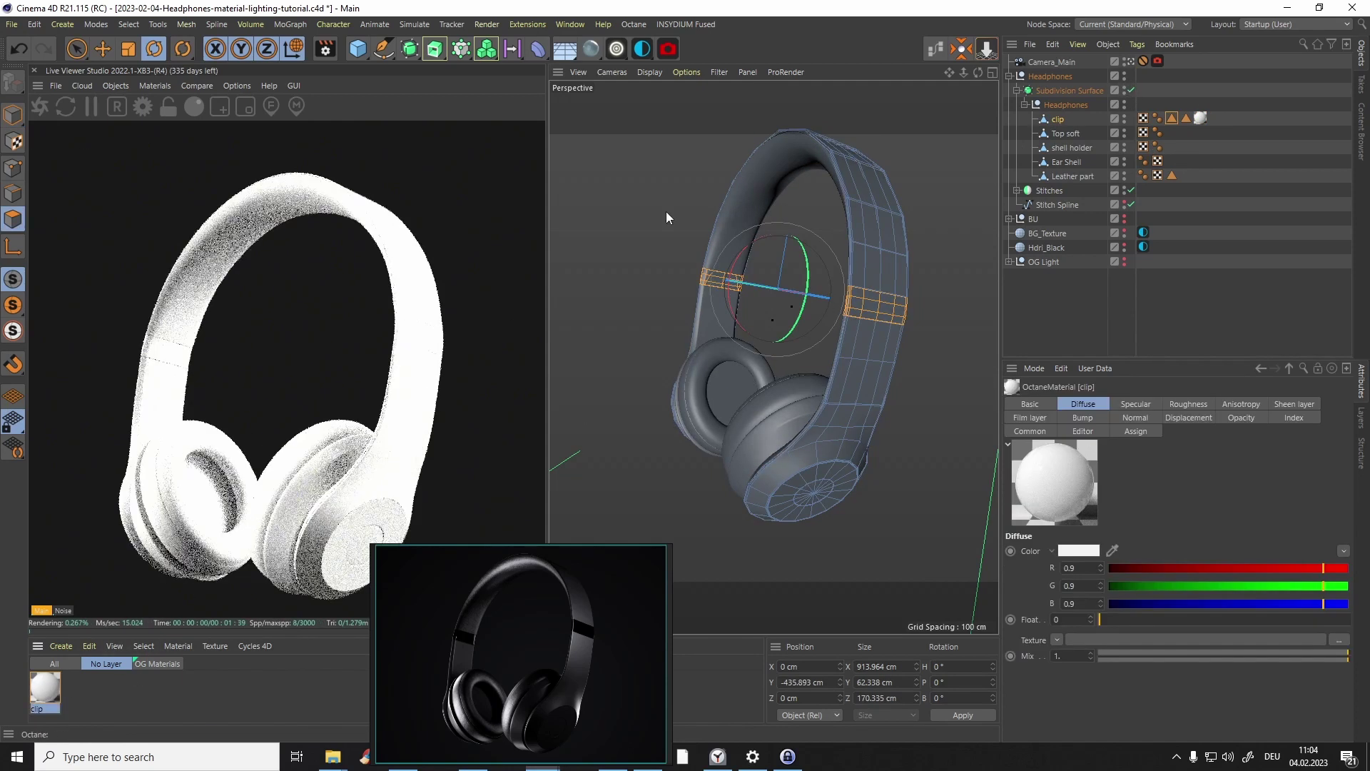
click(933, 54)
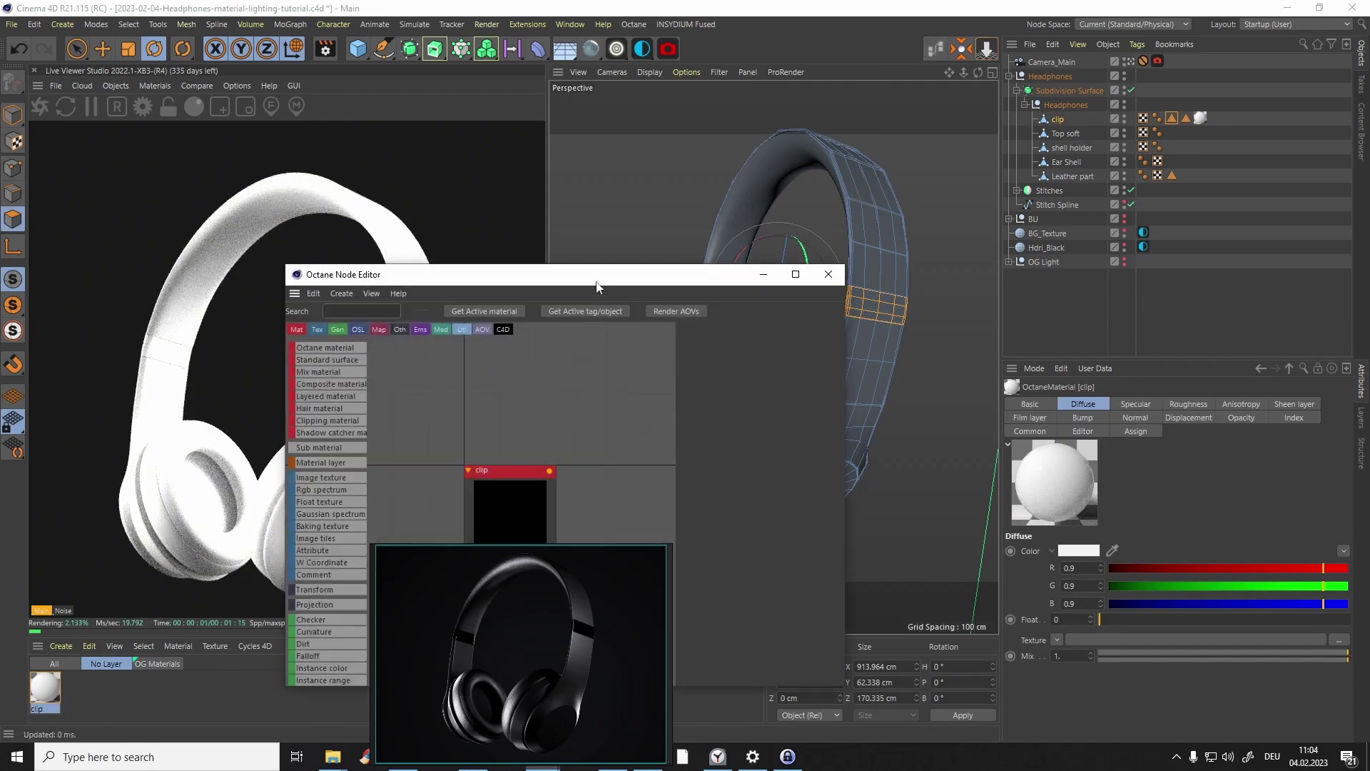
drag(596, 279, 880, 138)
click(818, 419)
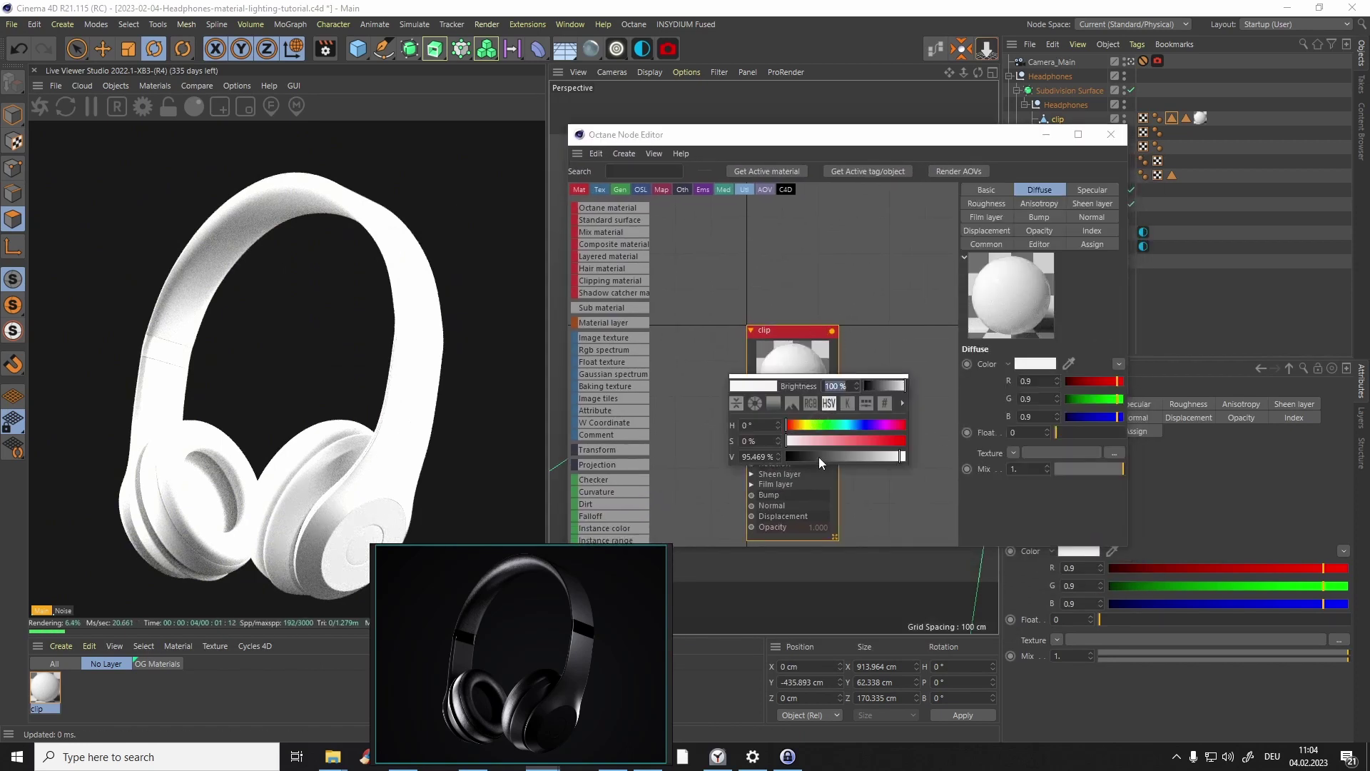
drag(819, 457, 794, 460)
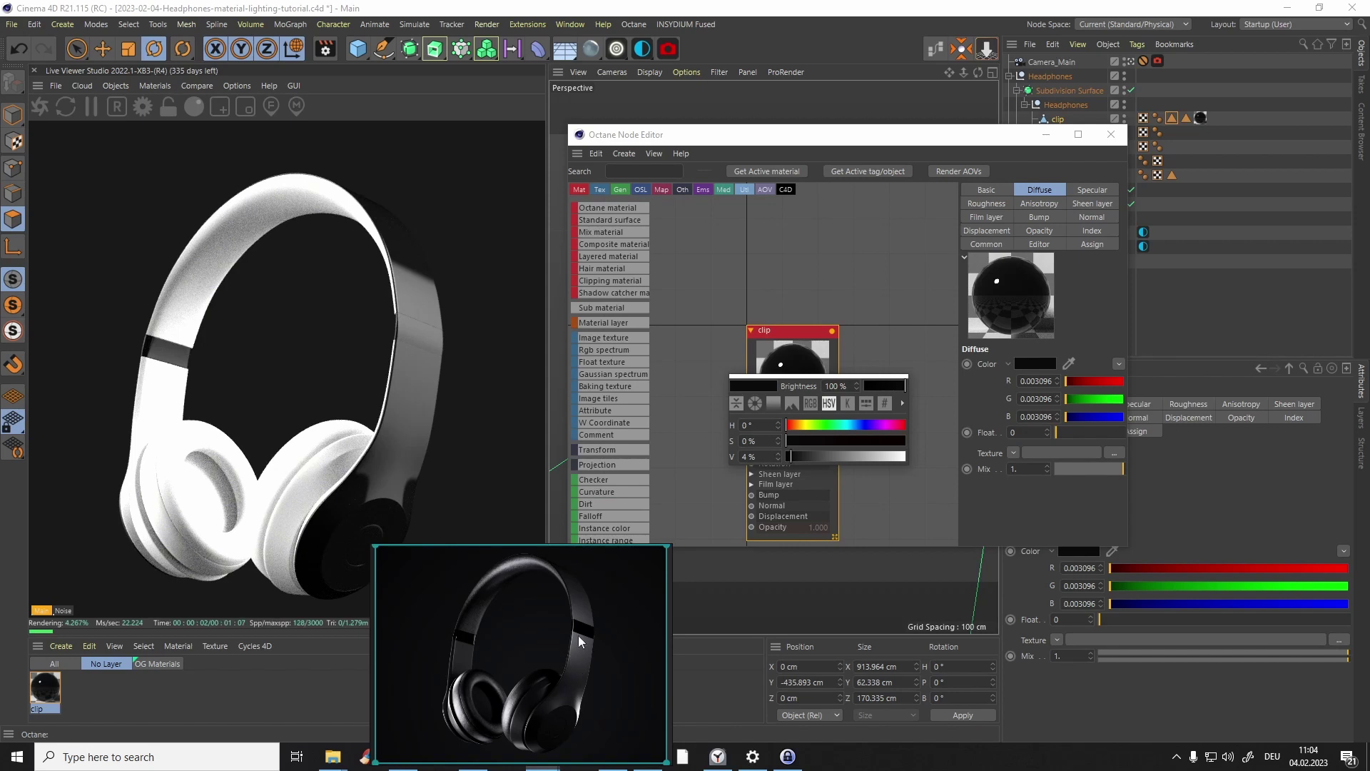
click(906, 275)
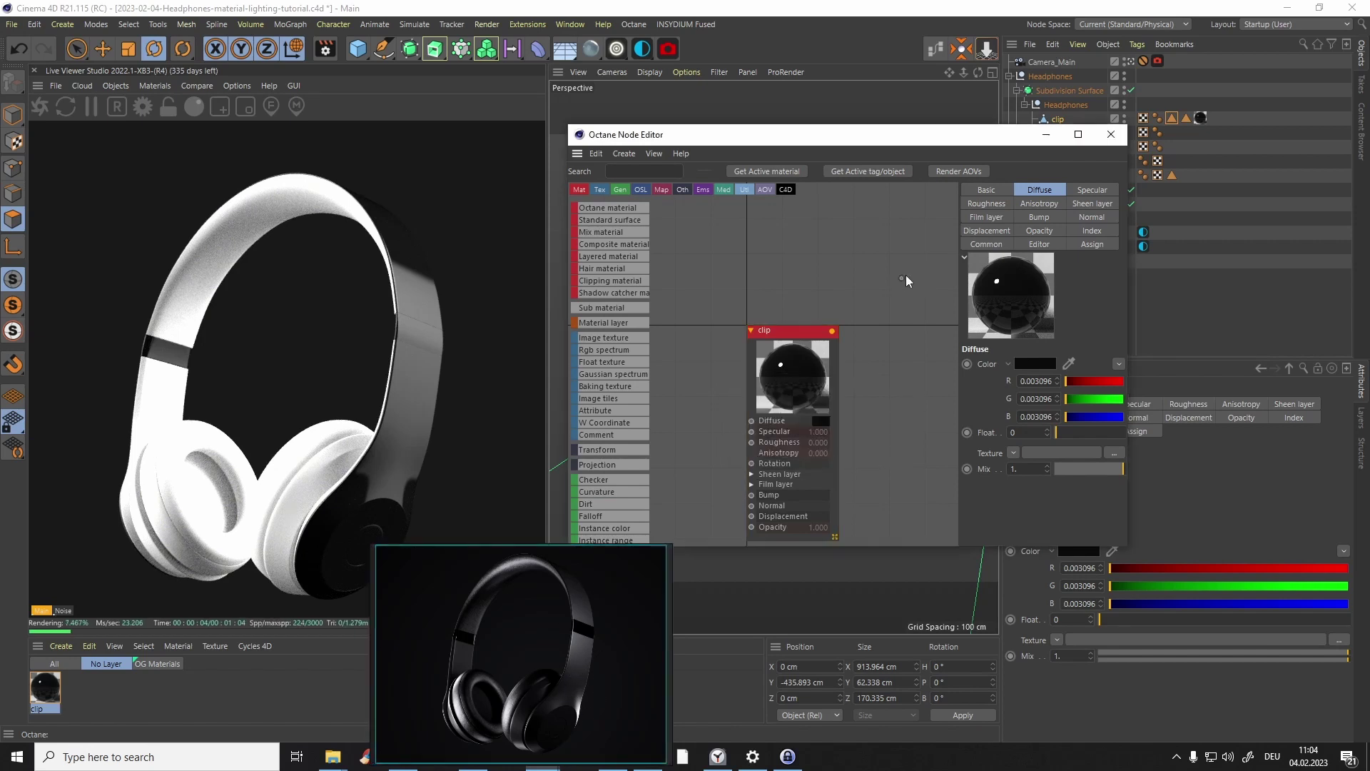
Rearrange the node editor window and clip node, and set the clip material's roughness float to about 0.21.
drag(830, 333, 906, 326)
drag(850, 130, 871, 0)
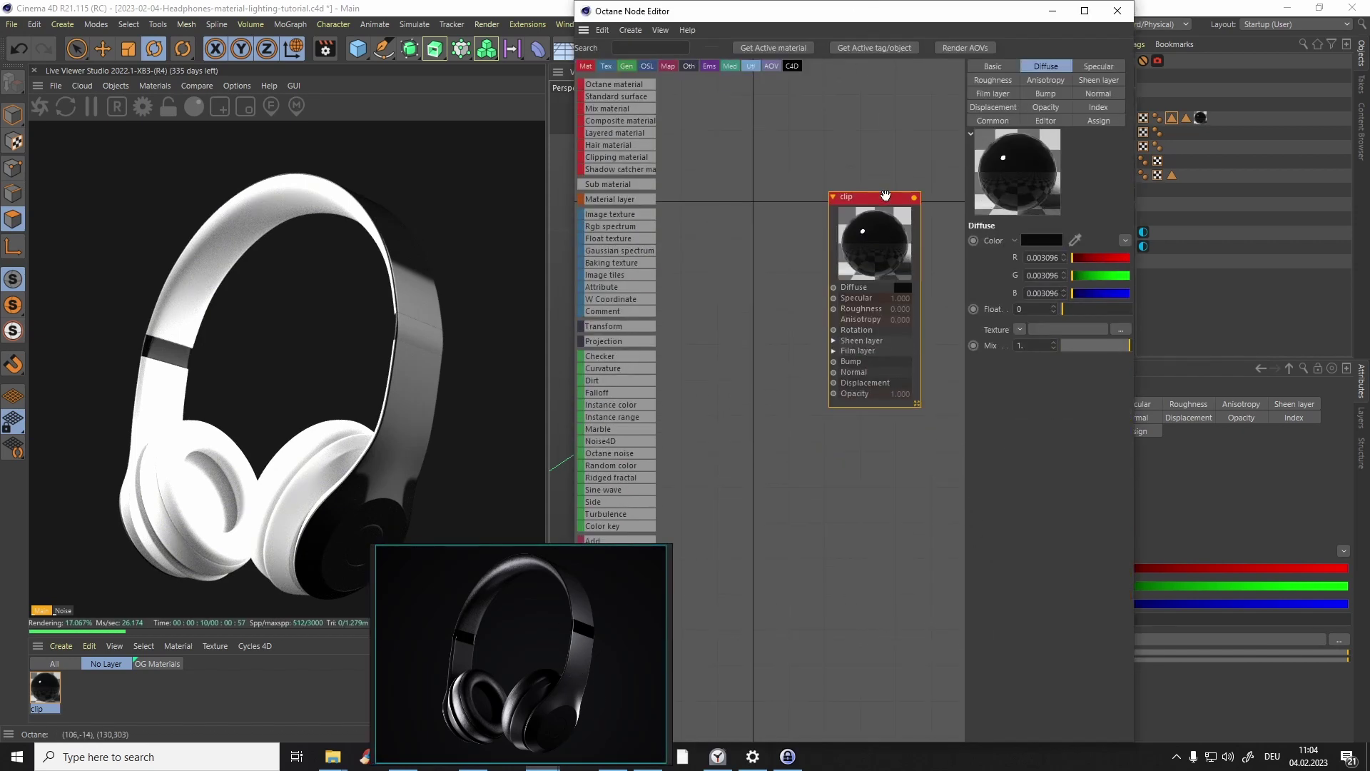
drag(883, 197, 900, 300)
click(993, 81)
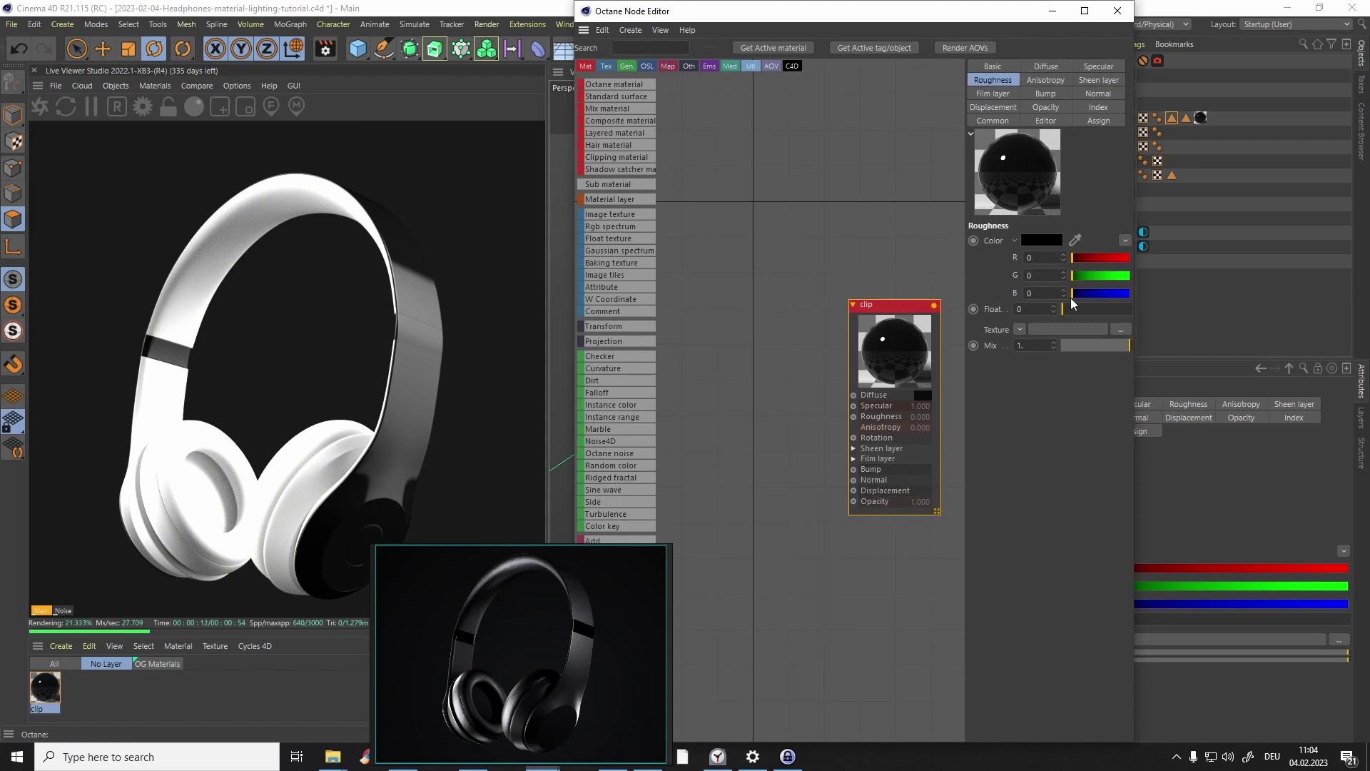
click(1077, 309)
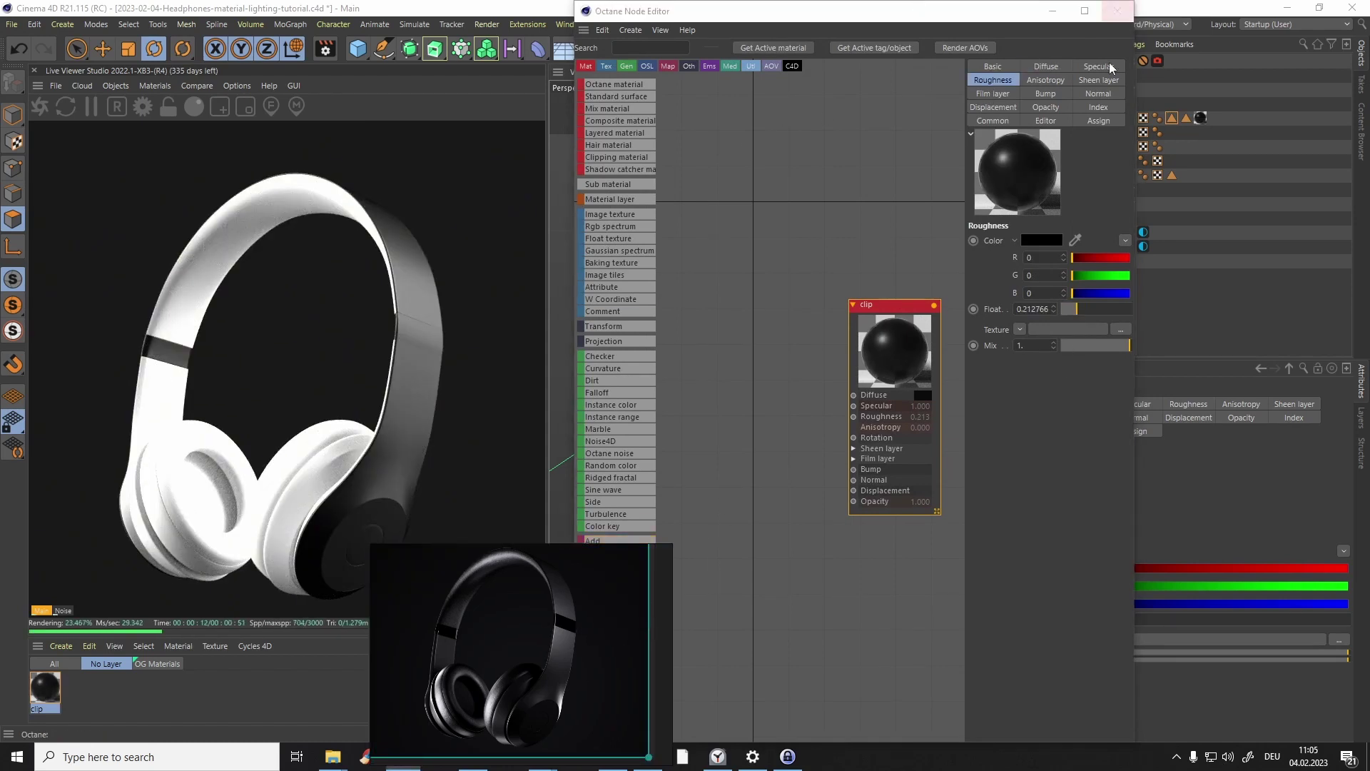
Close the node editor, duplicate the clip material and rename the copy clip glossy.
click(1116, 11)
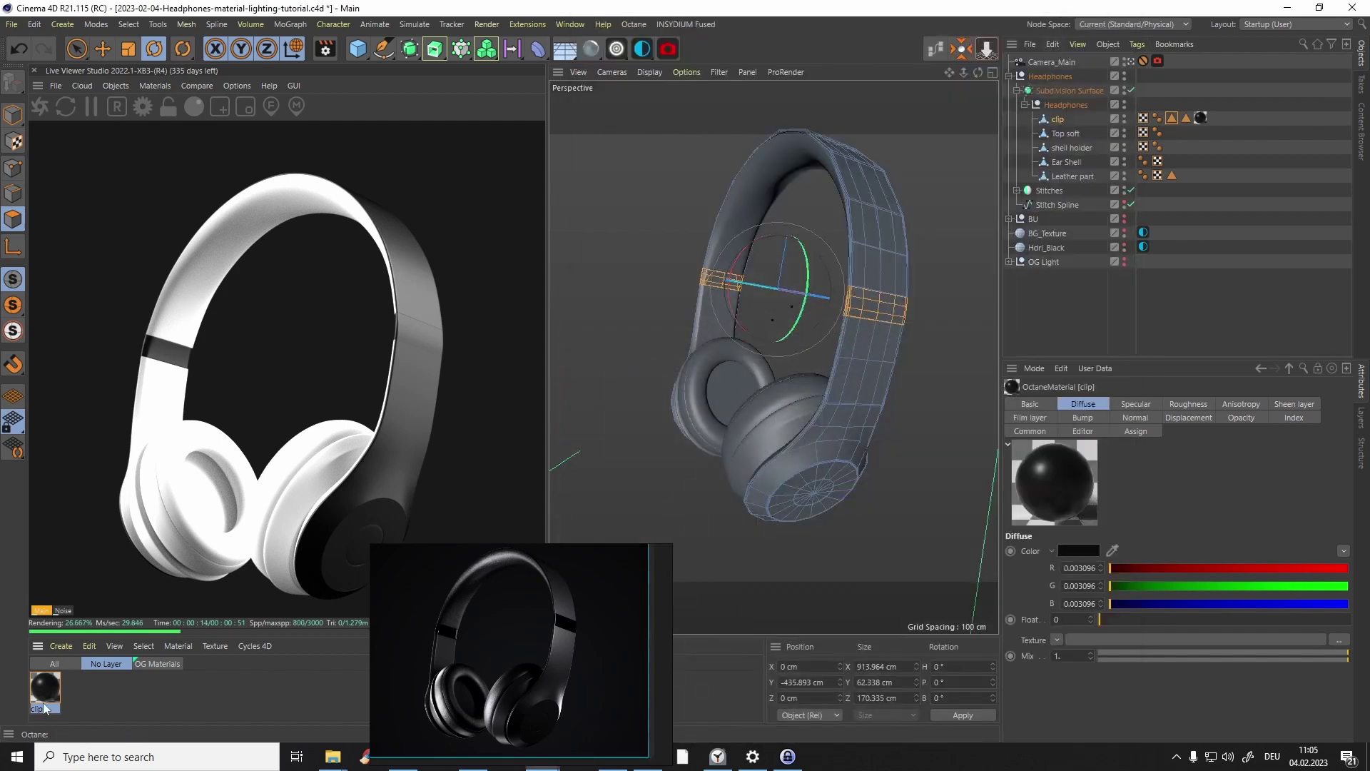
click(79, 702)
ctrl+drag(85, 698, 84, 698)
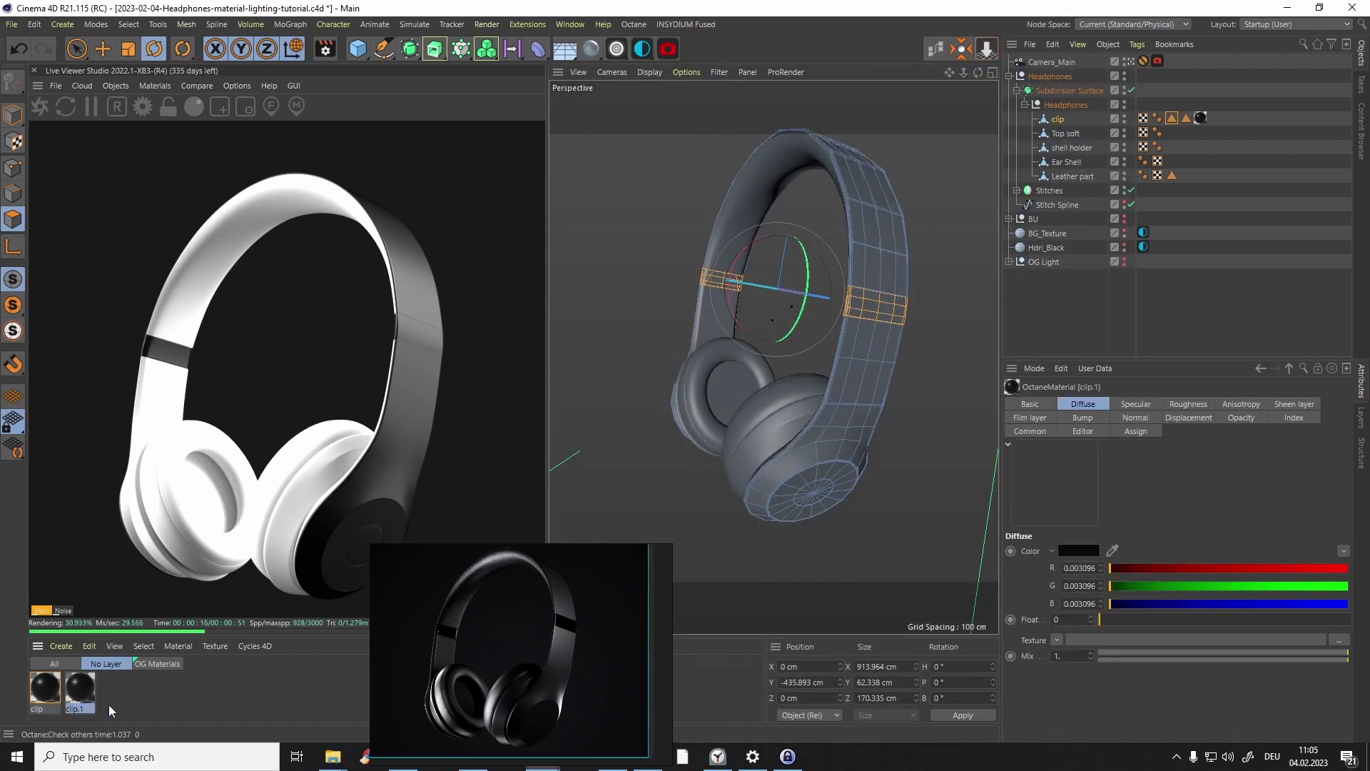
double_click(87, 713)
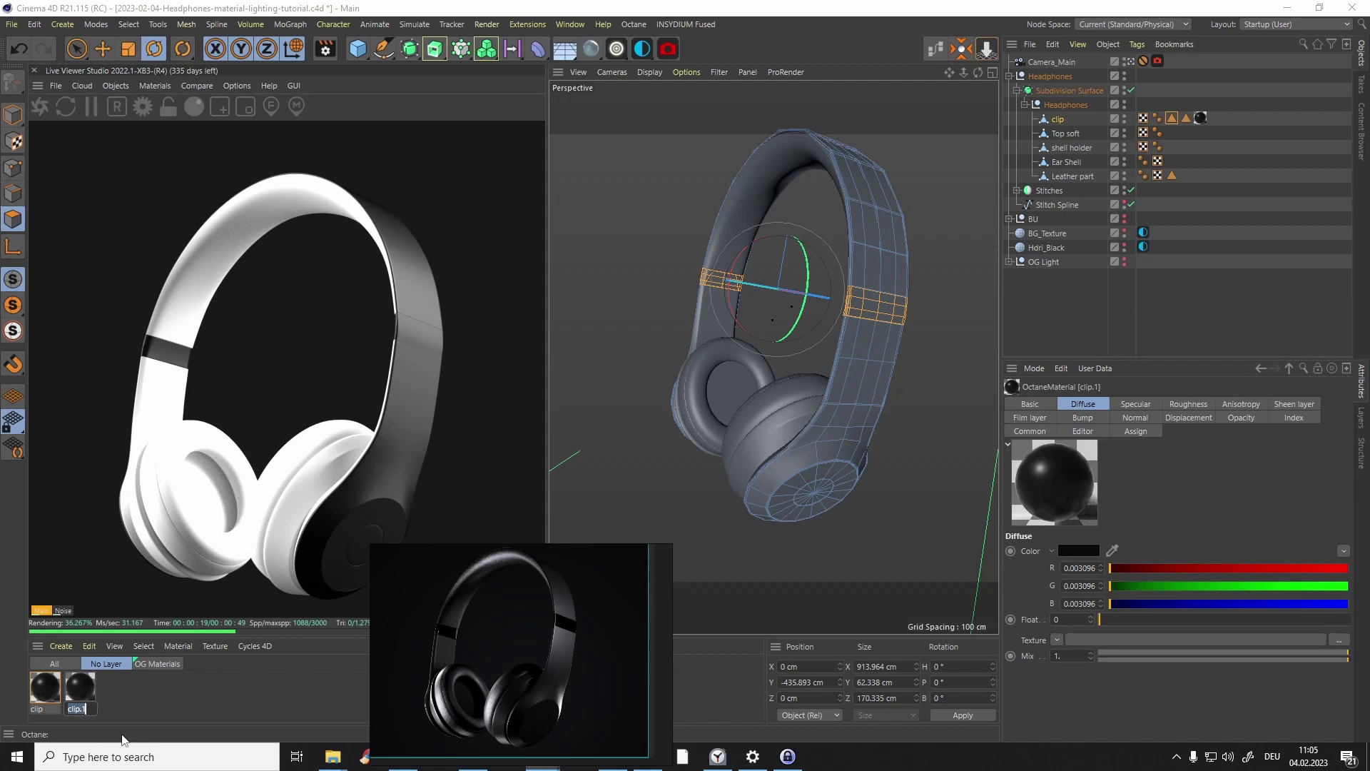
text(clip glossy)
key(Return)
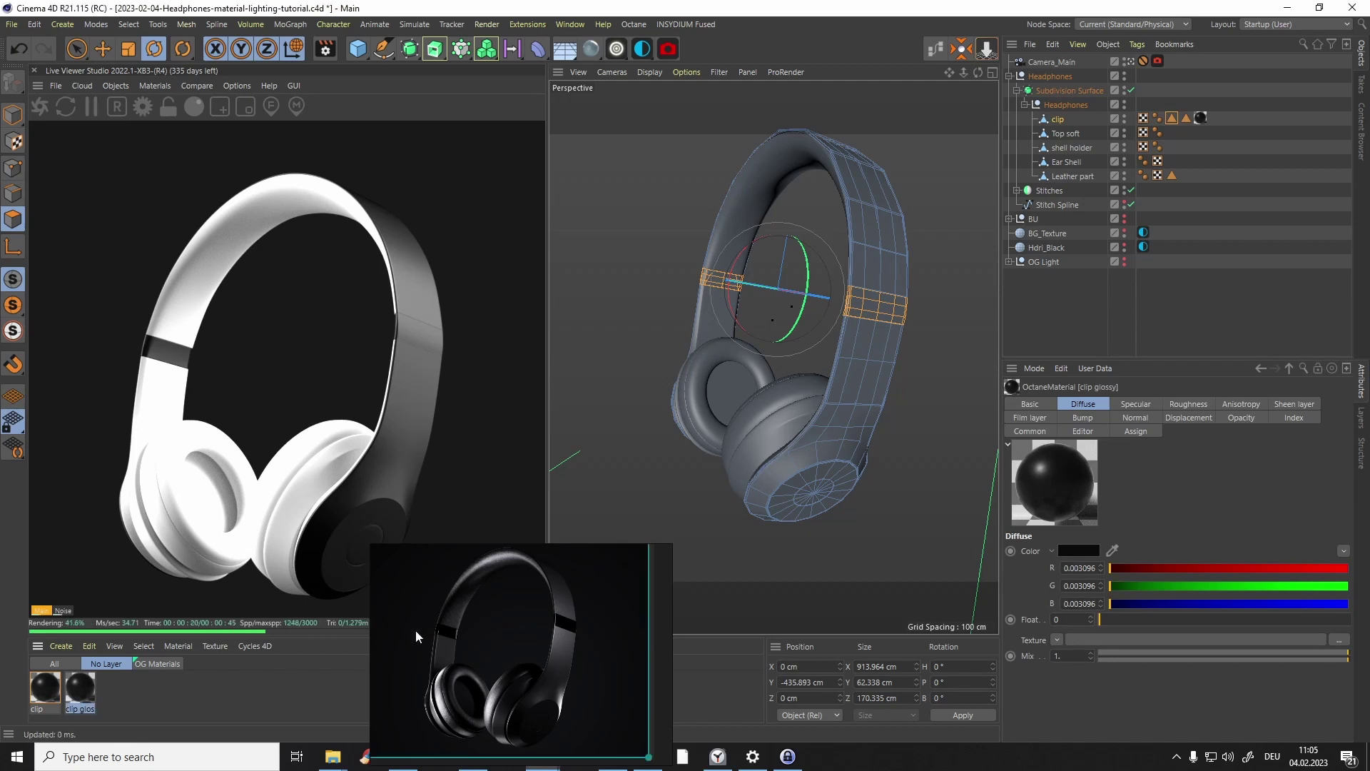
Open the clip glossy material in the Octane Node Editor and set its roughness float to 0.
click(934, 49)
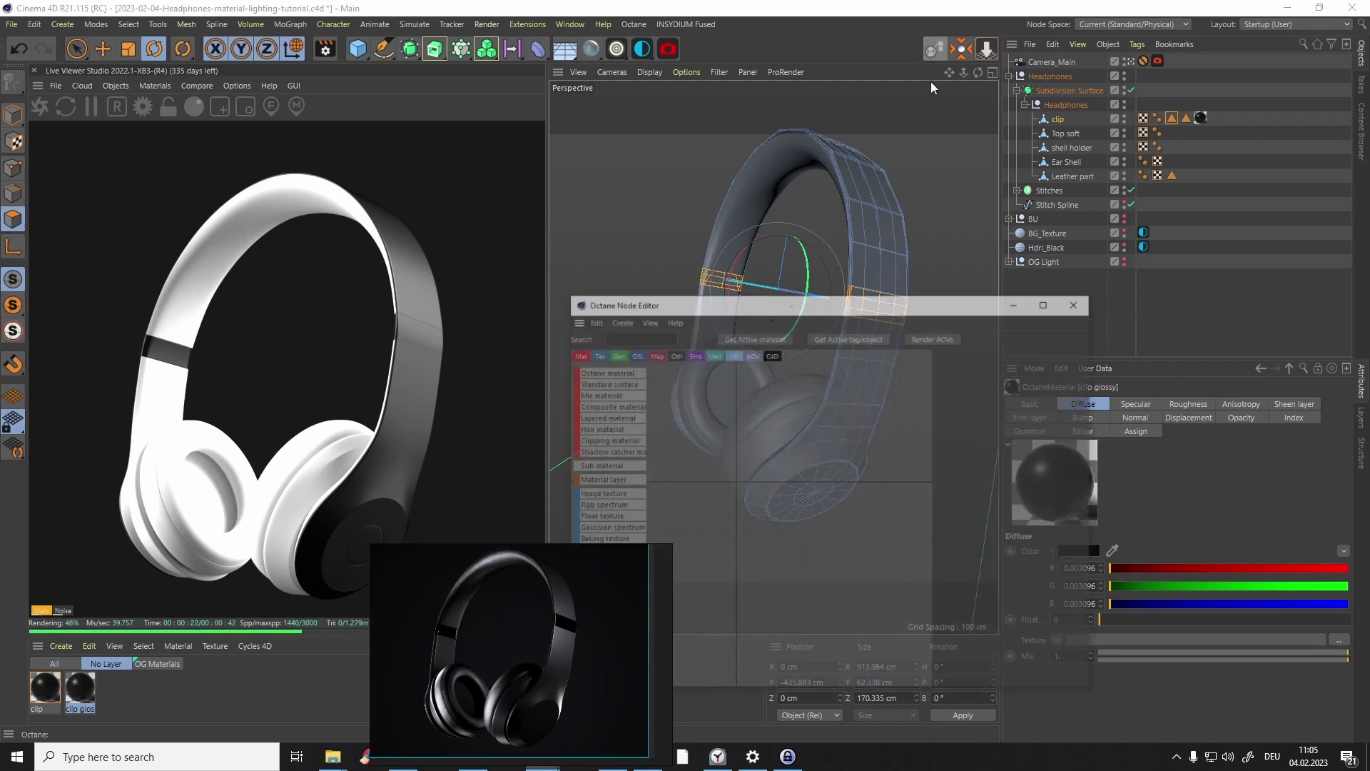
click(781, 299)
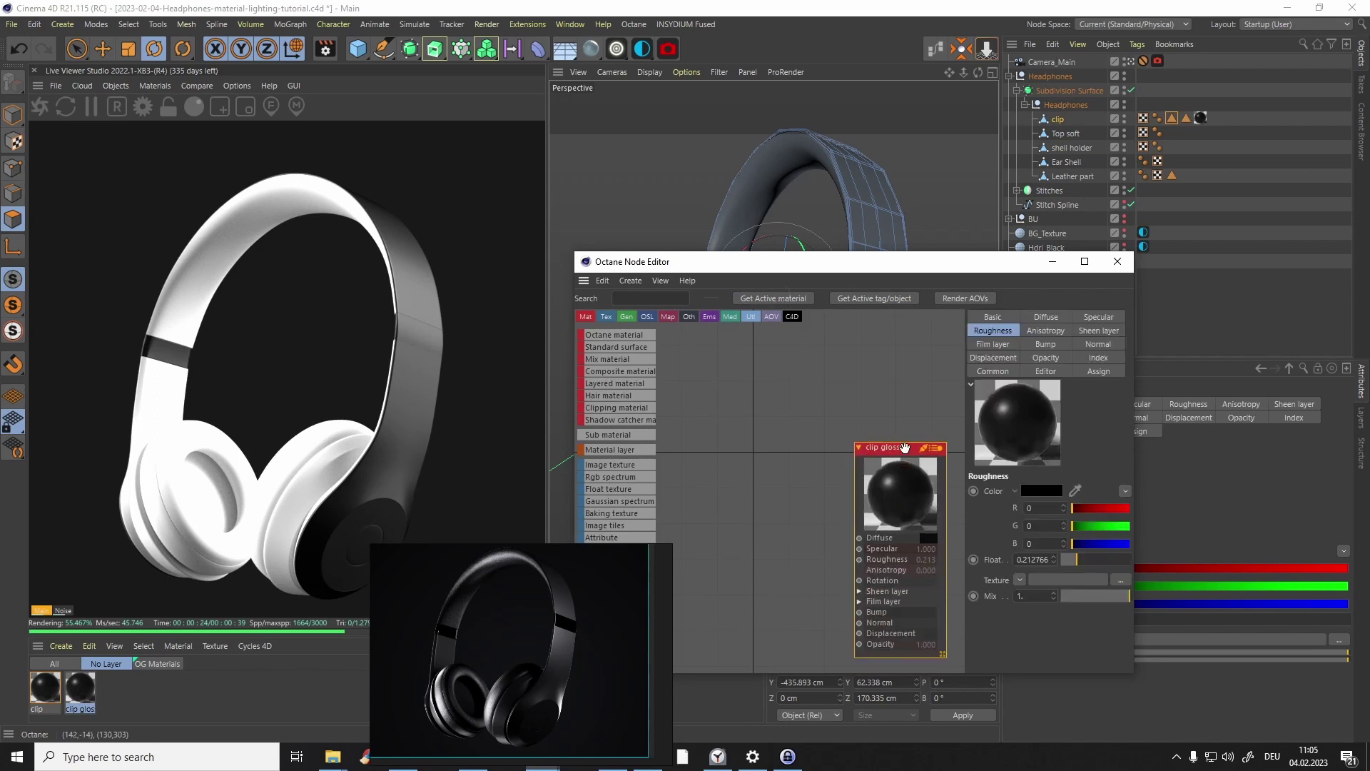
drag(1073, 561, 1062, 561)
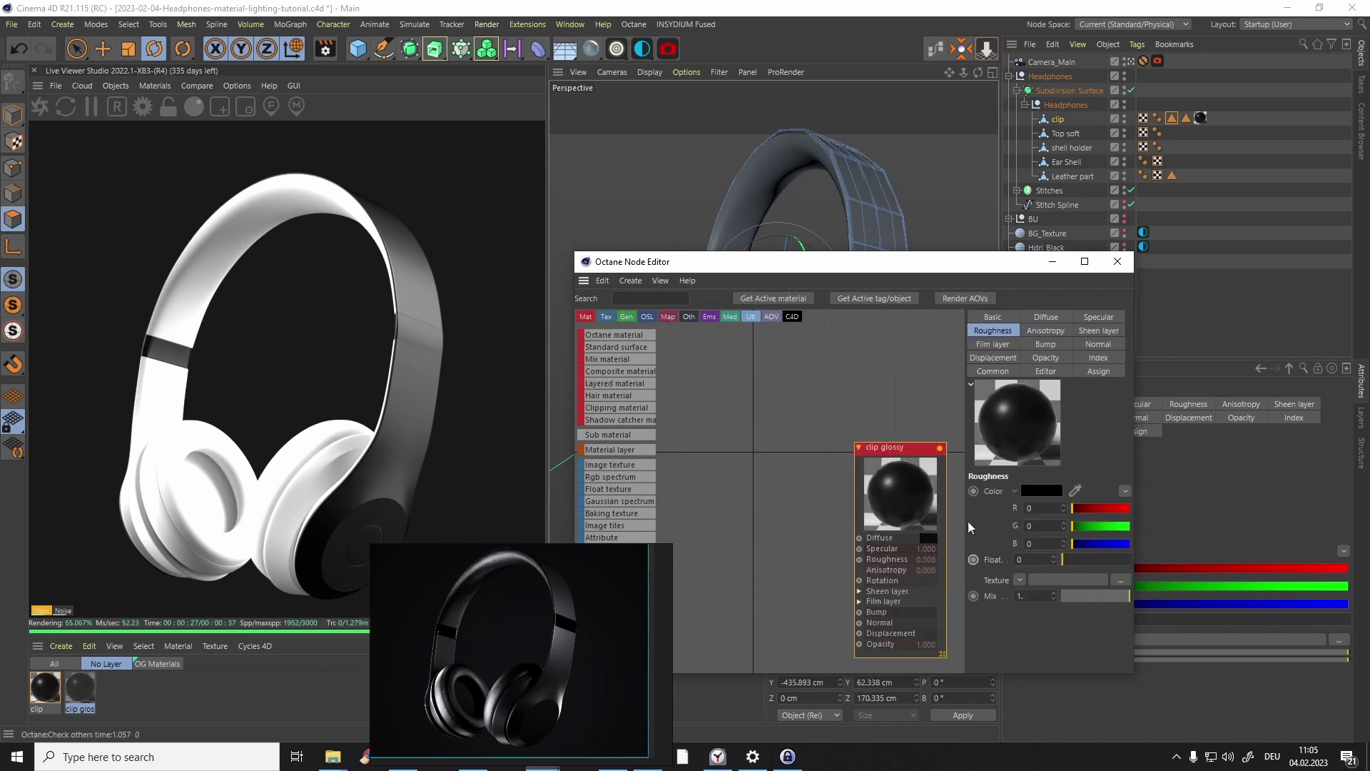
click(1052, 262)
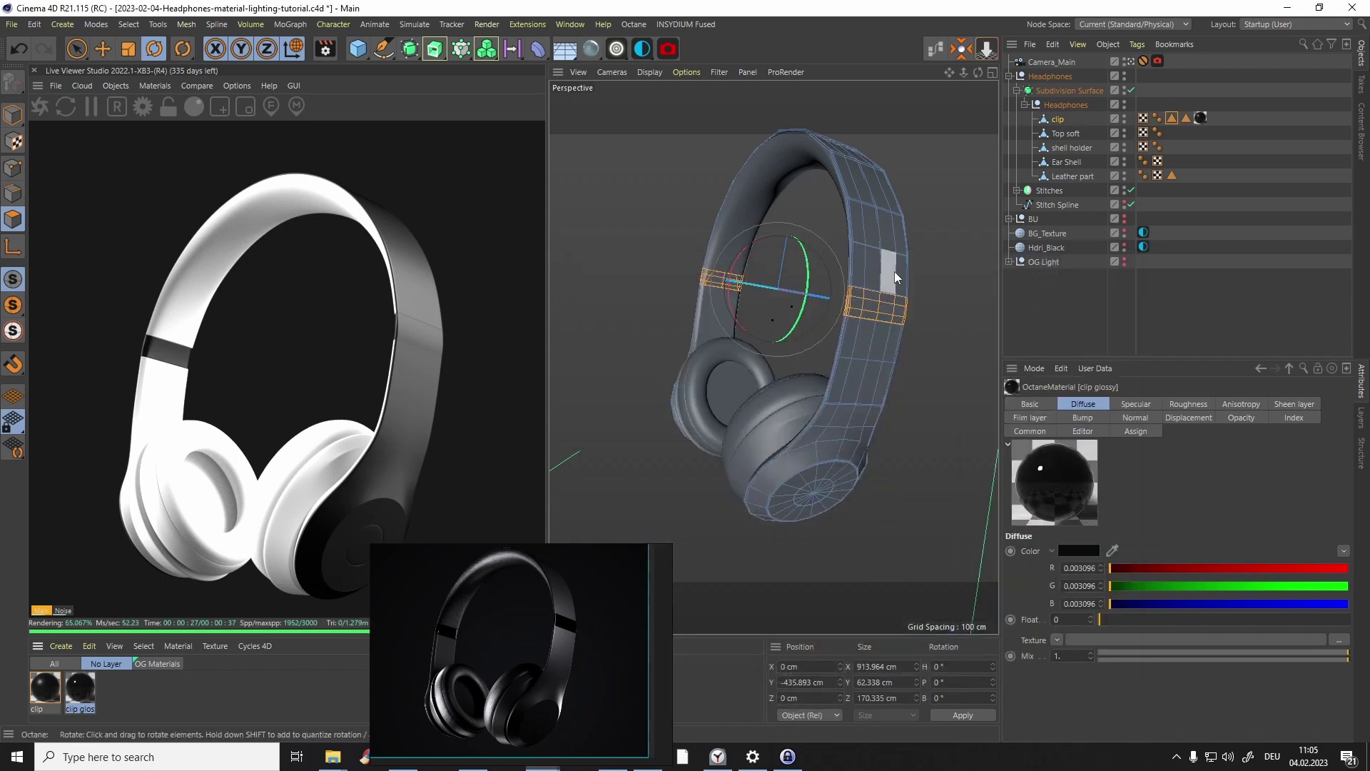
Apply the clip glossy material to the clip object's stored polygon selection of the headband bands.
click(1063, 134)
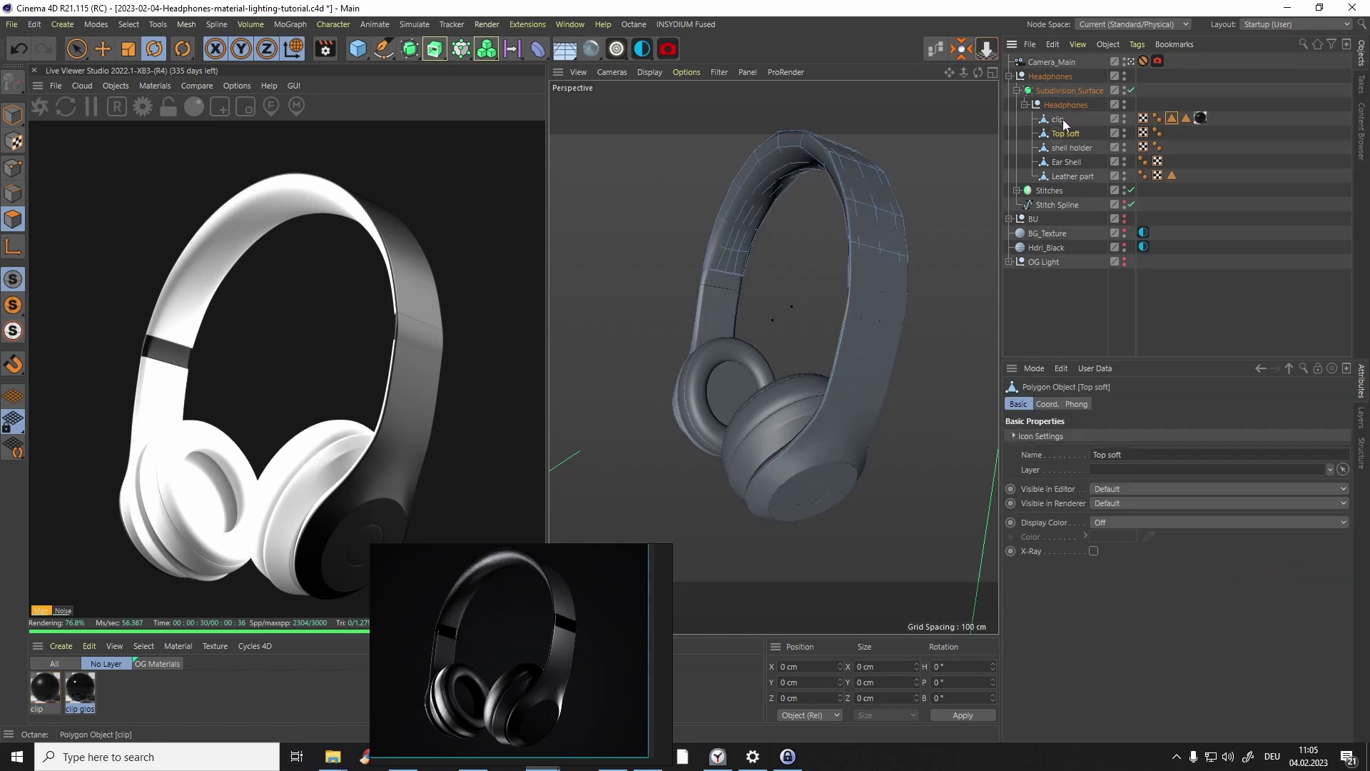
click(1171, 120)
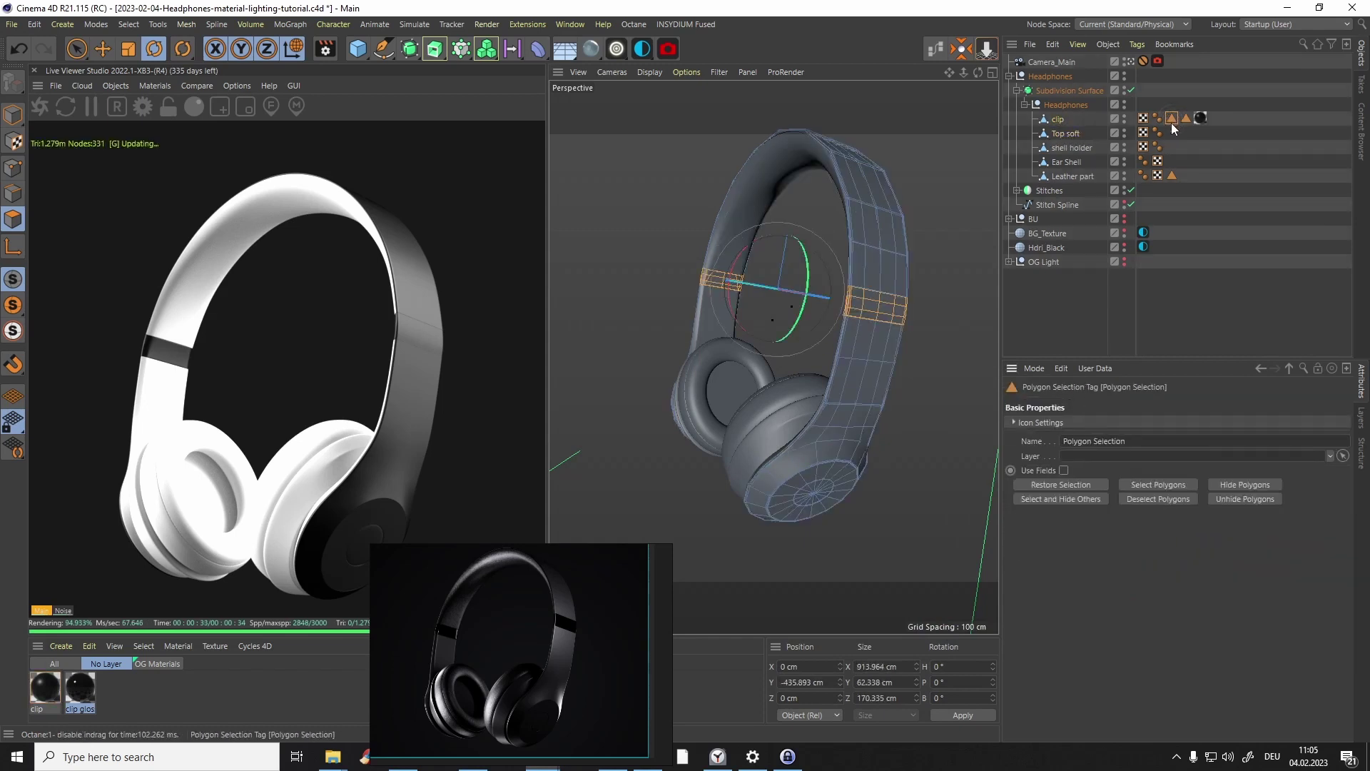
alt+right_drag(862, 315, 868, 278)
alt+drag(868, 279, 917, 275)
alt+right_drag(862, 258, 875, 244)
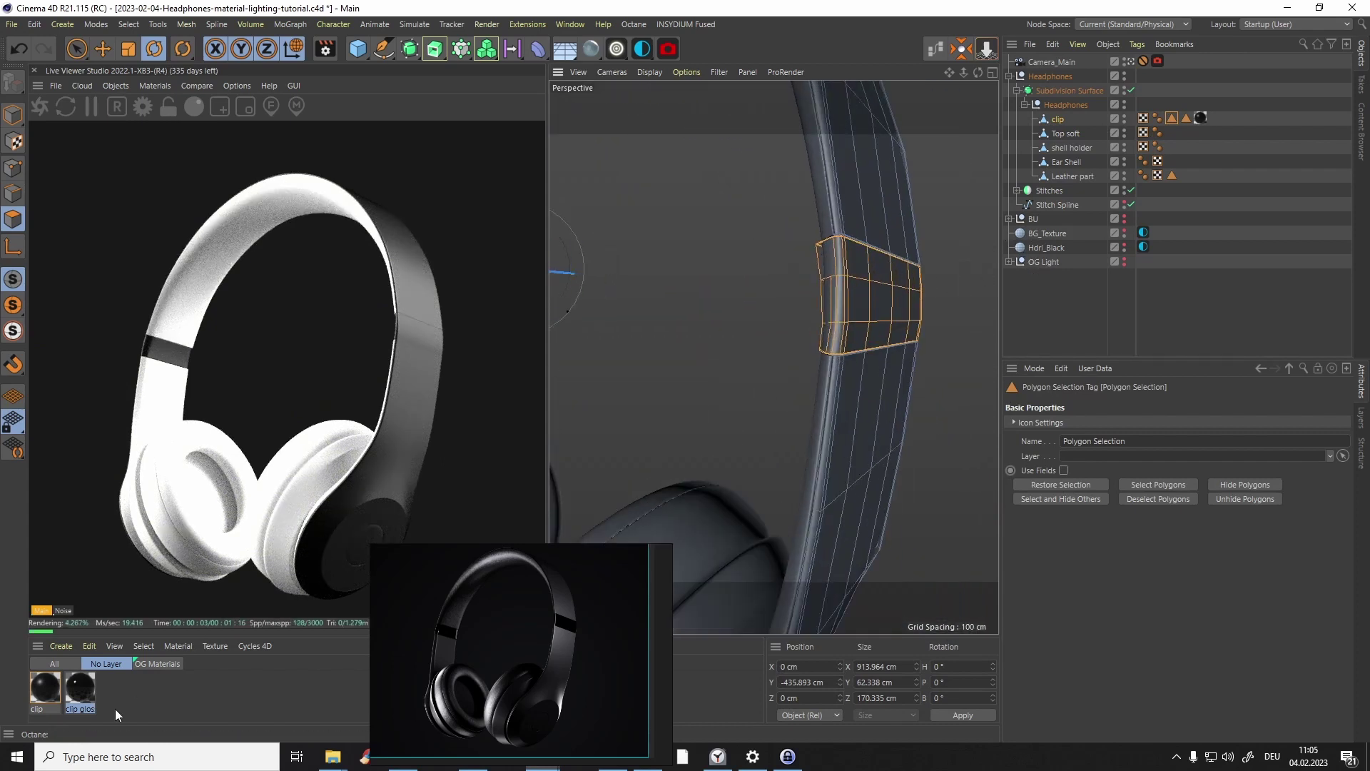
right_click(79, 697)
click(134, 442)
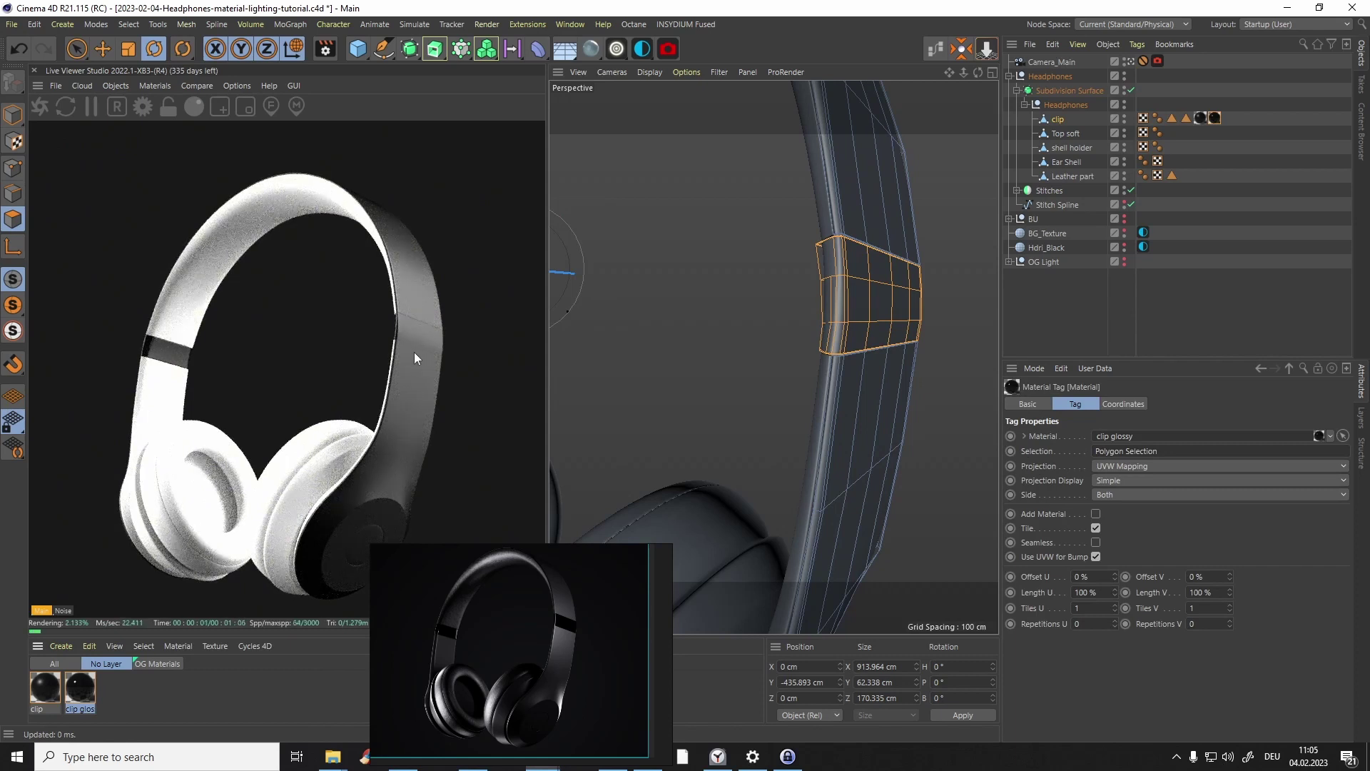
Rotate the Hdri_Black environment lighting by setting its tag's RotX to about -0.185.
click(1050, 262)
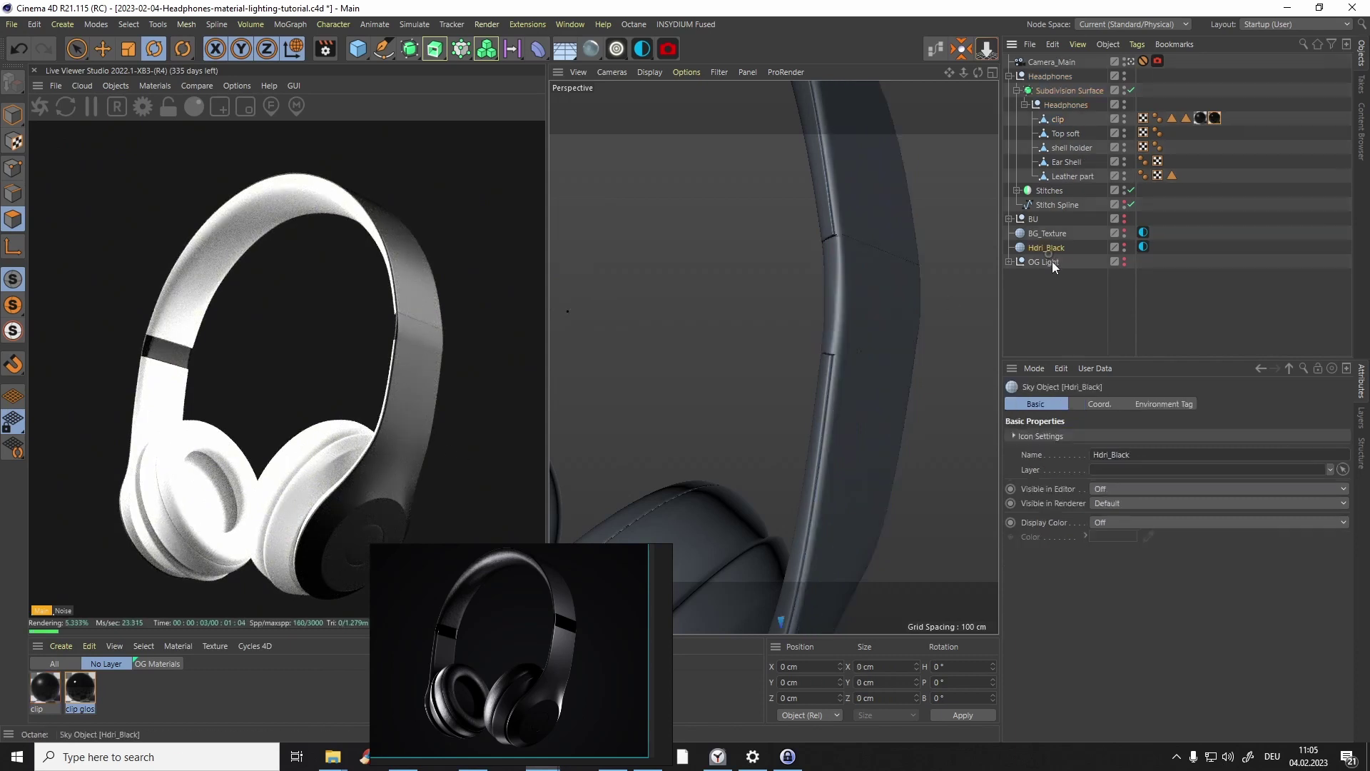
click(1143, 246)
drag(1229, 551, 1185, 549)
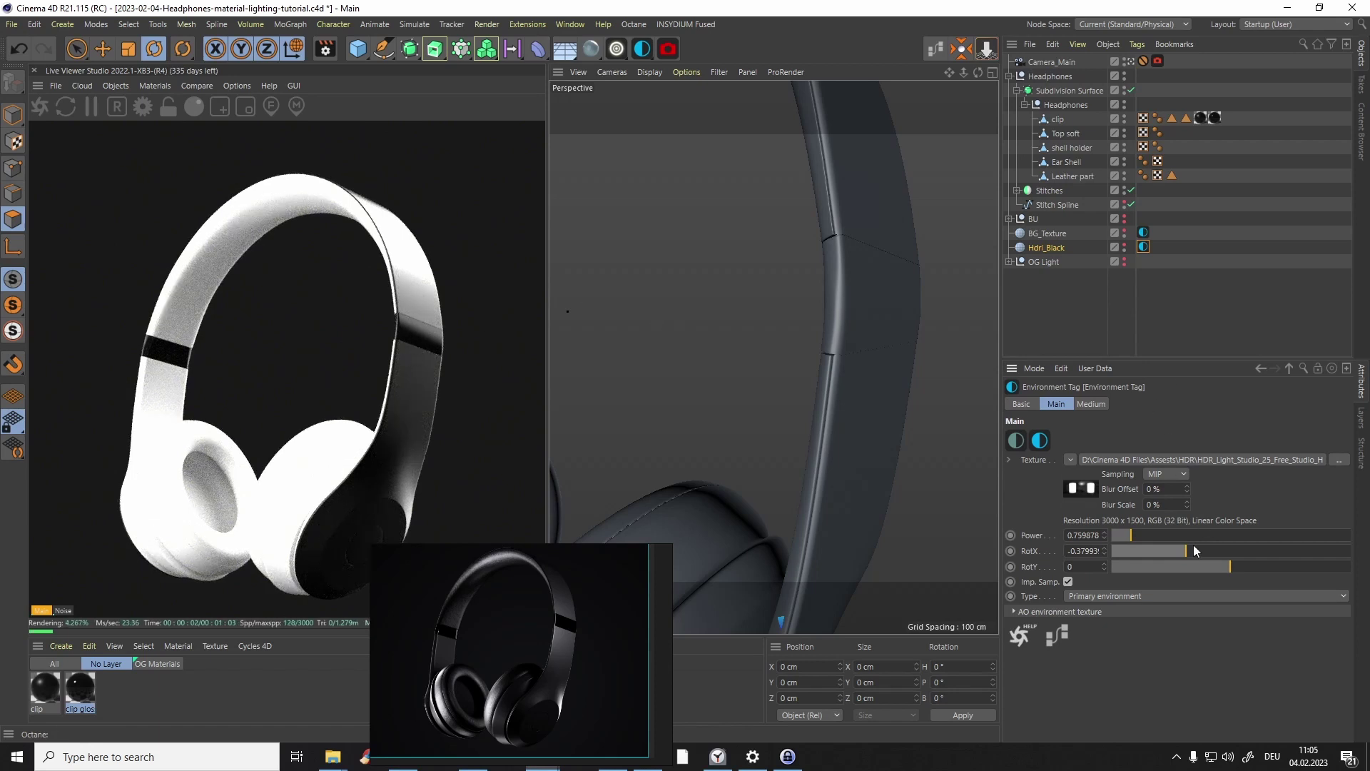
drag(1196, 550, 1208, 550)
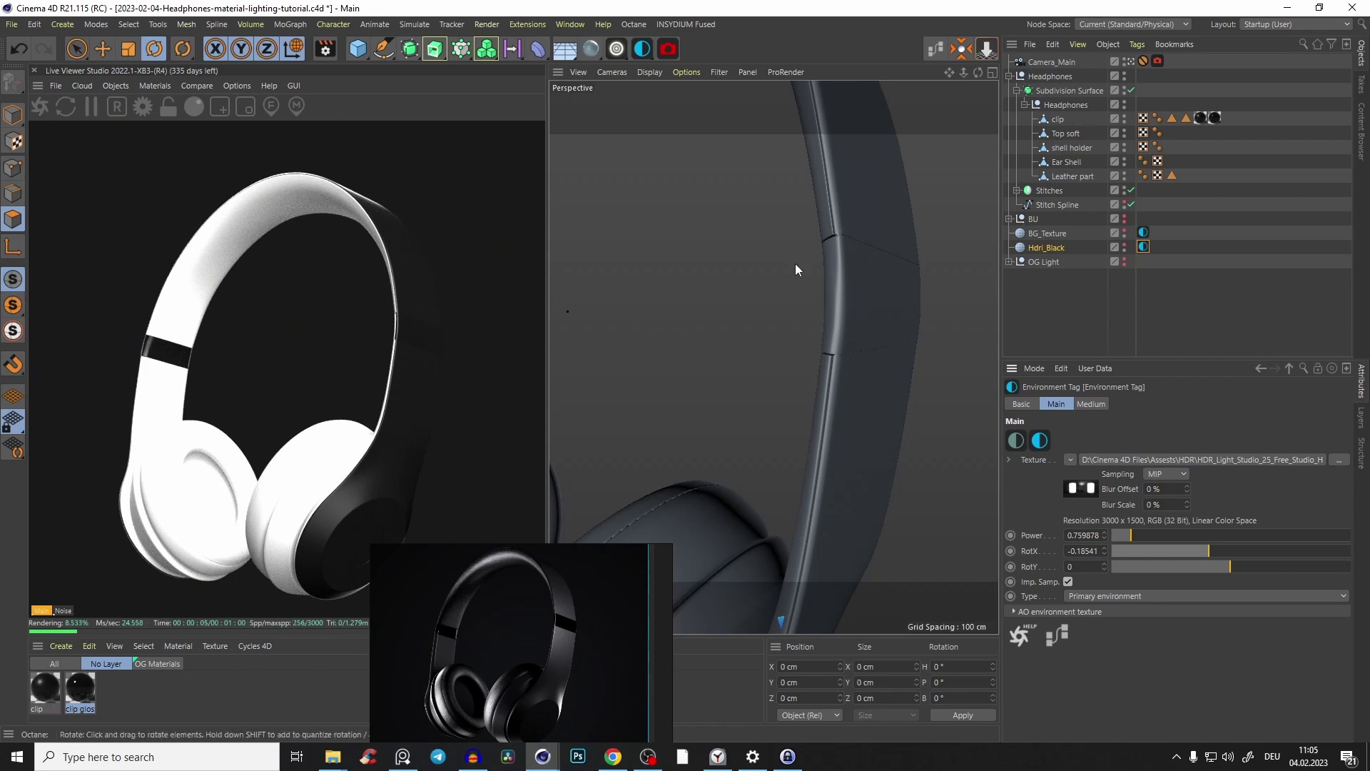
Assign the clip material to the Ear Shell and shell holder objects.
click(42, 698)
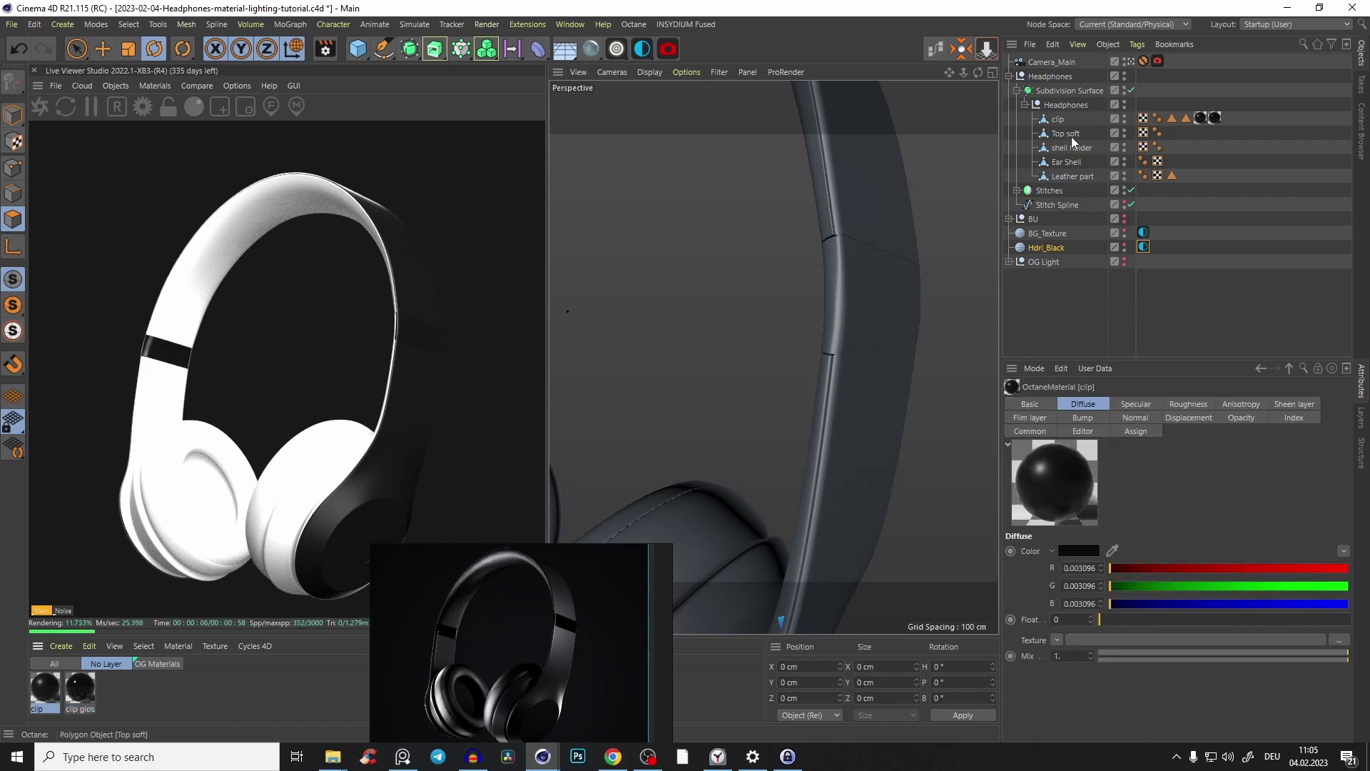
click(1066, 162)
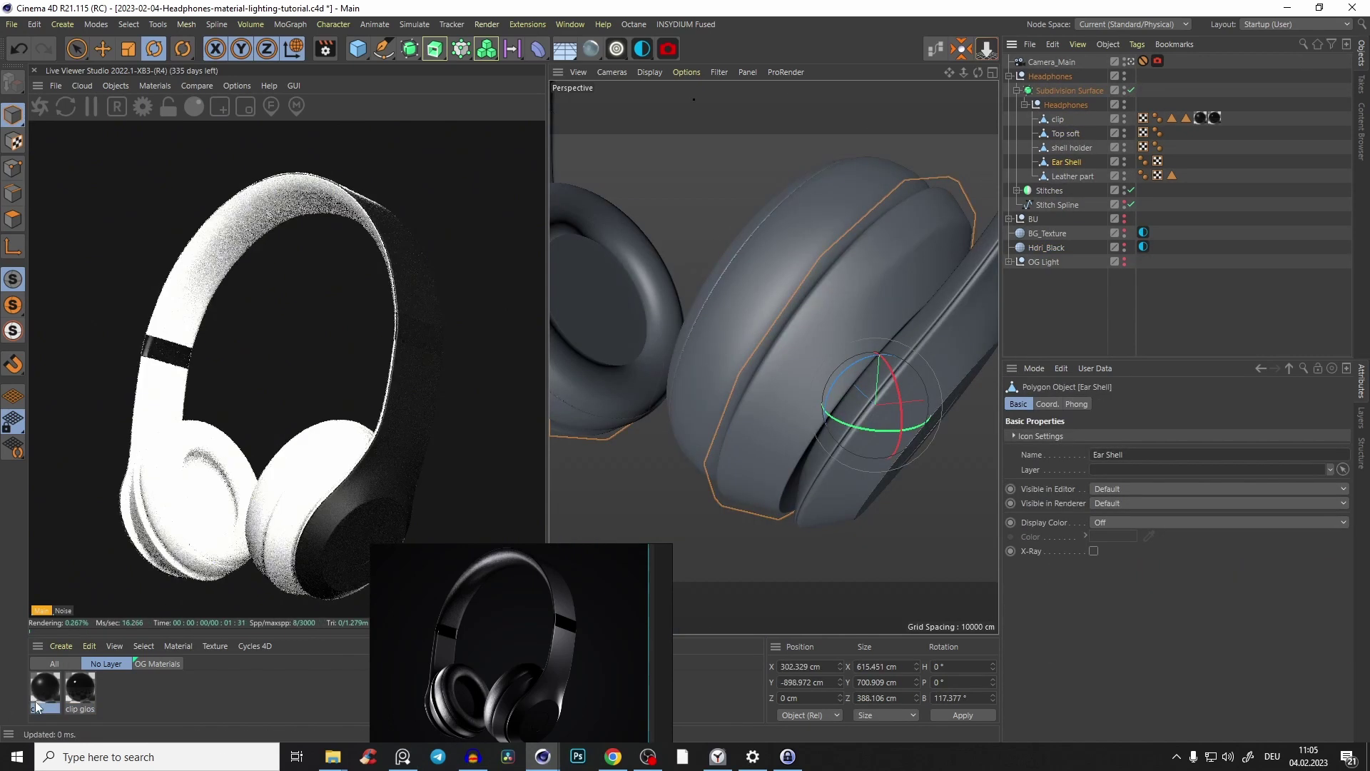
drag(1067, 165, 1069, 163)
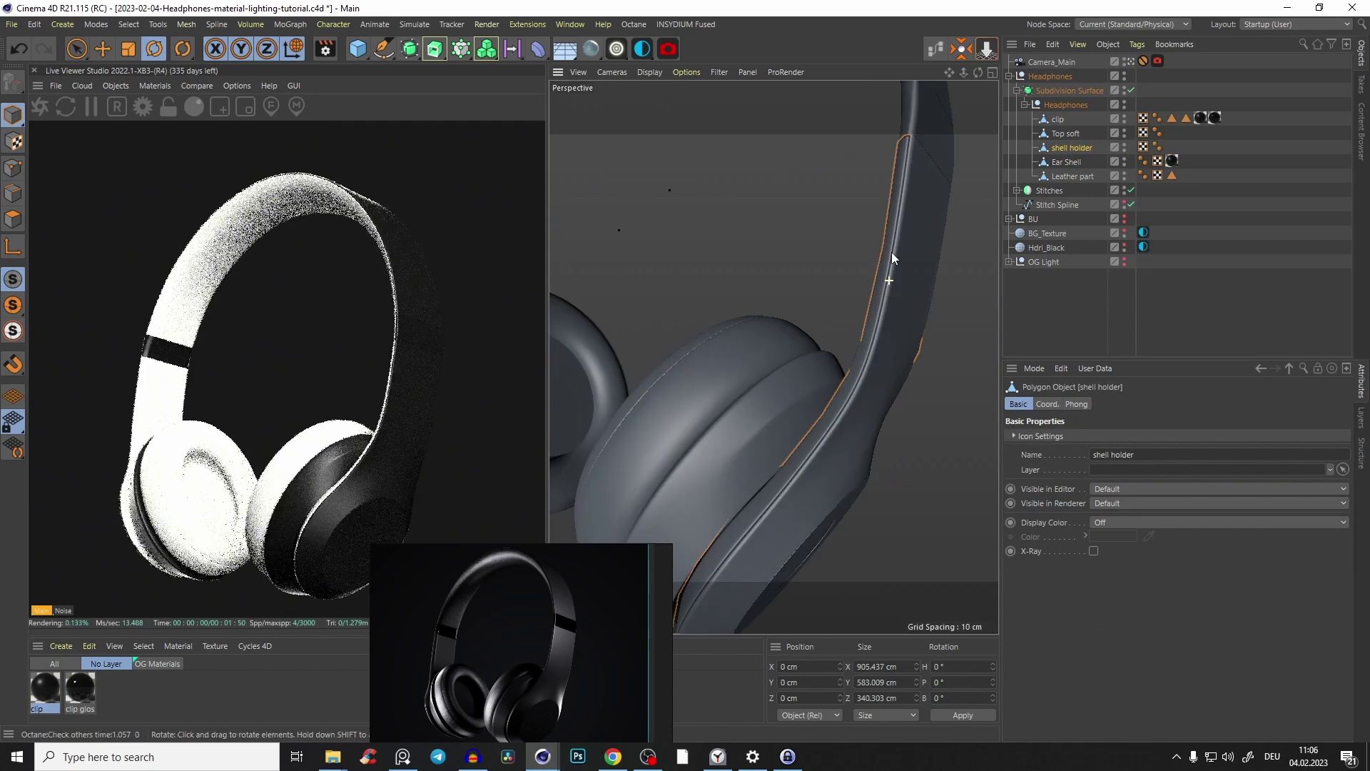
alt+drag(893, 263, 984, 207)
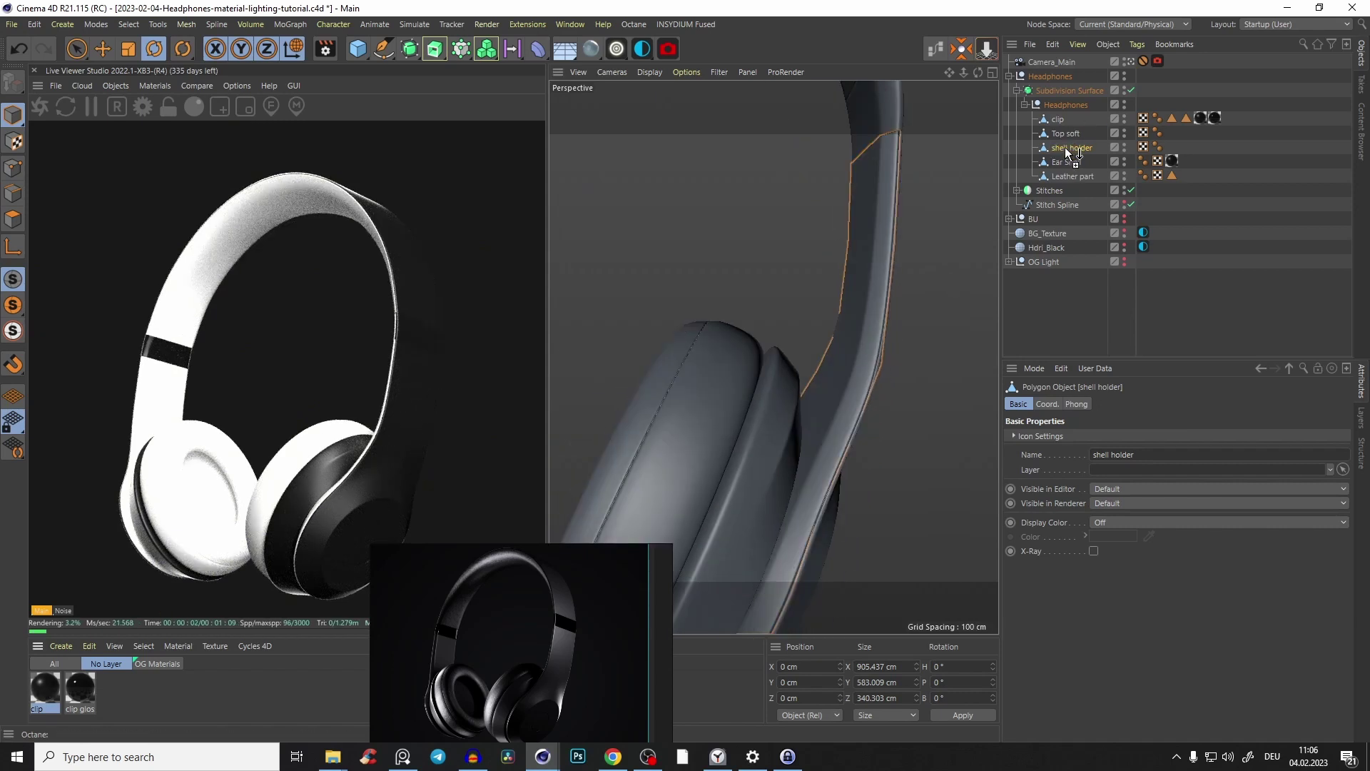
drag(1065, 147, 1067, 148)
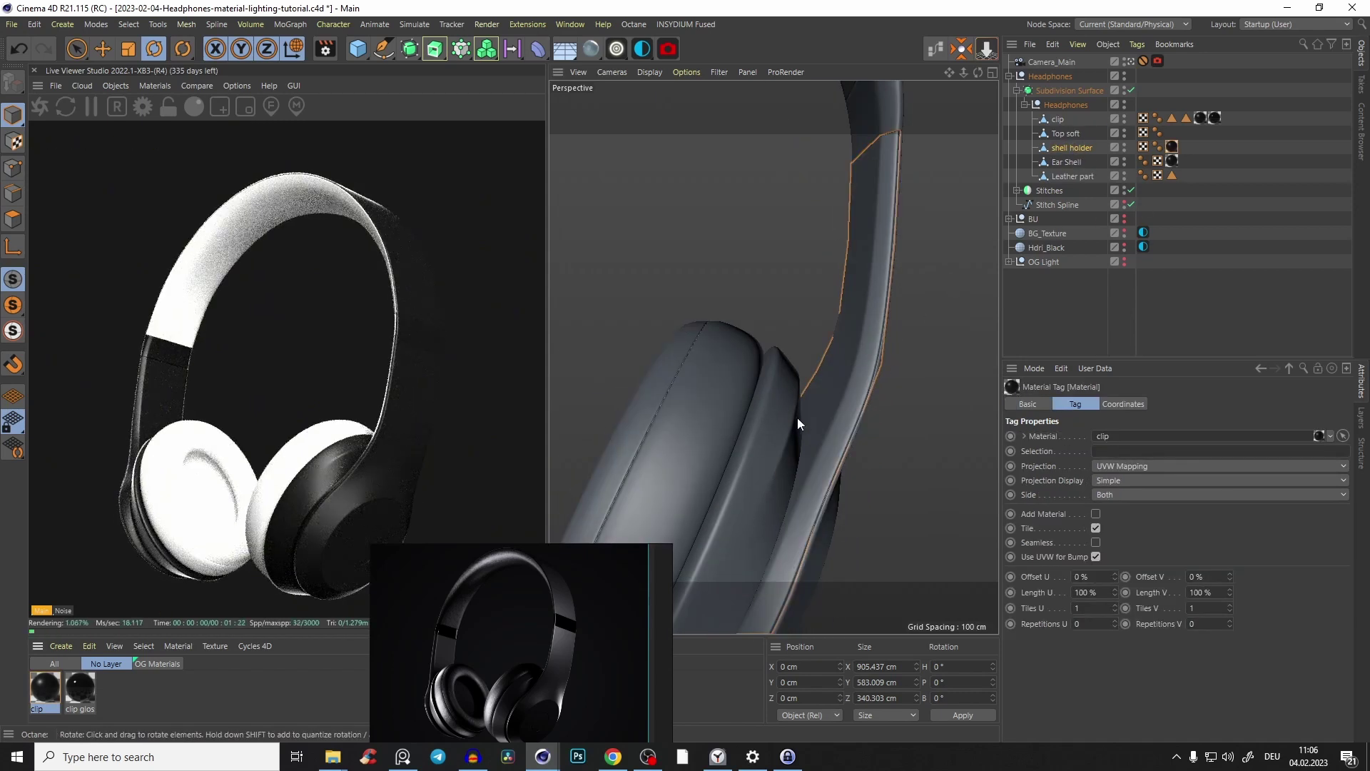
Examine the ear cushion in the viewport and the leather surface of the cushions in the reference render.
scroll(838, 390, down, 3)
alt+middle_drag(820, 436, 850, 383)
scroll(850, 383, up, 3)
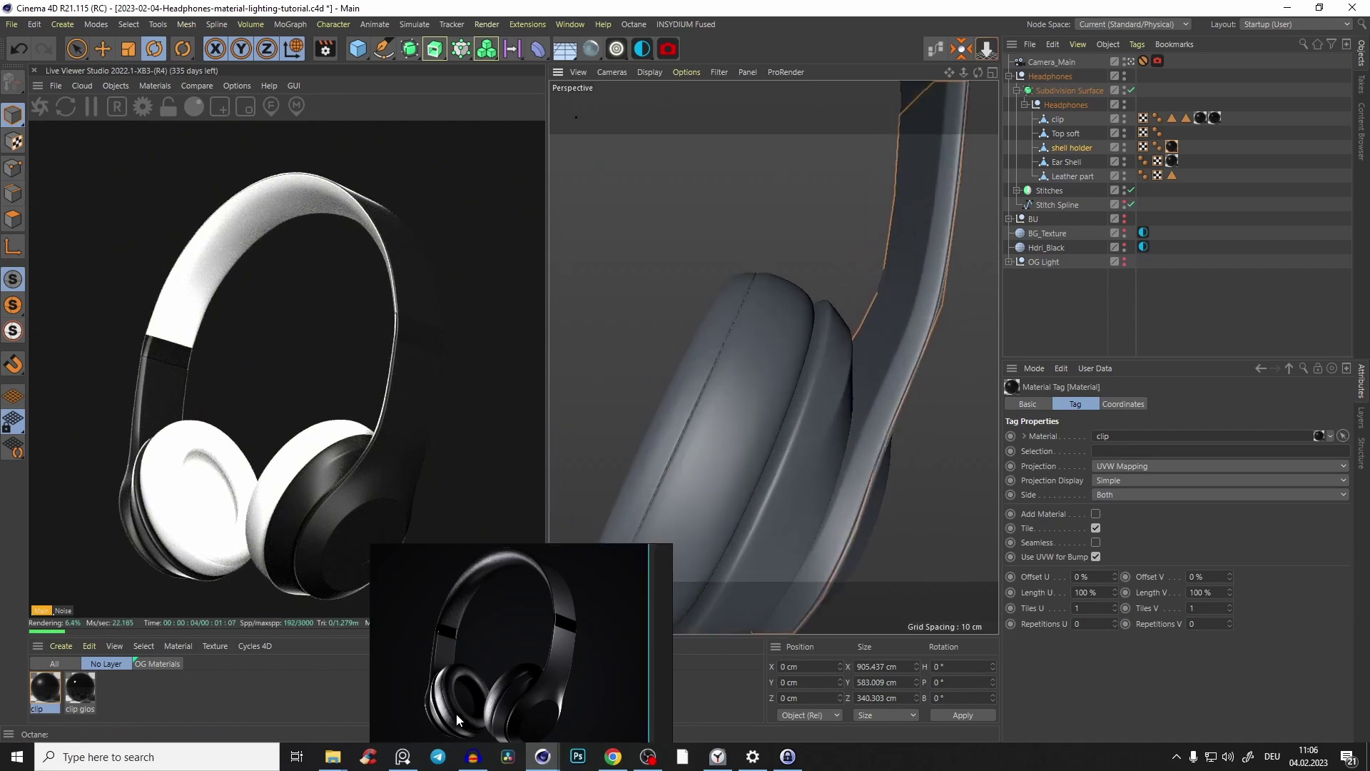
scroll(477, 716, up, 5)
scroll(480, 703, up, 3)
middle_drag(481, 705, 521, 676)
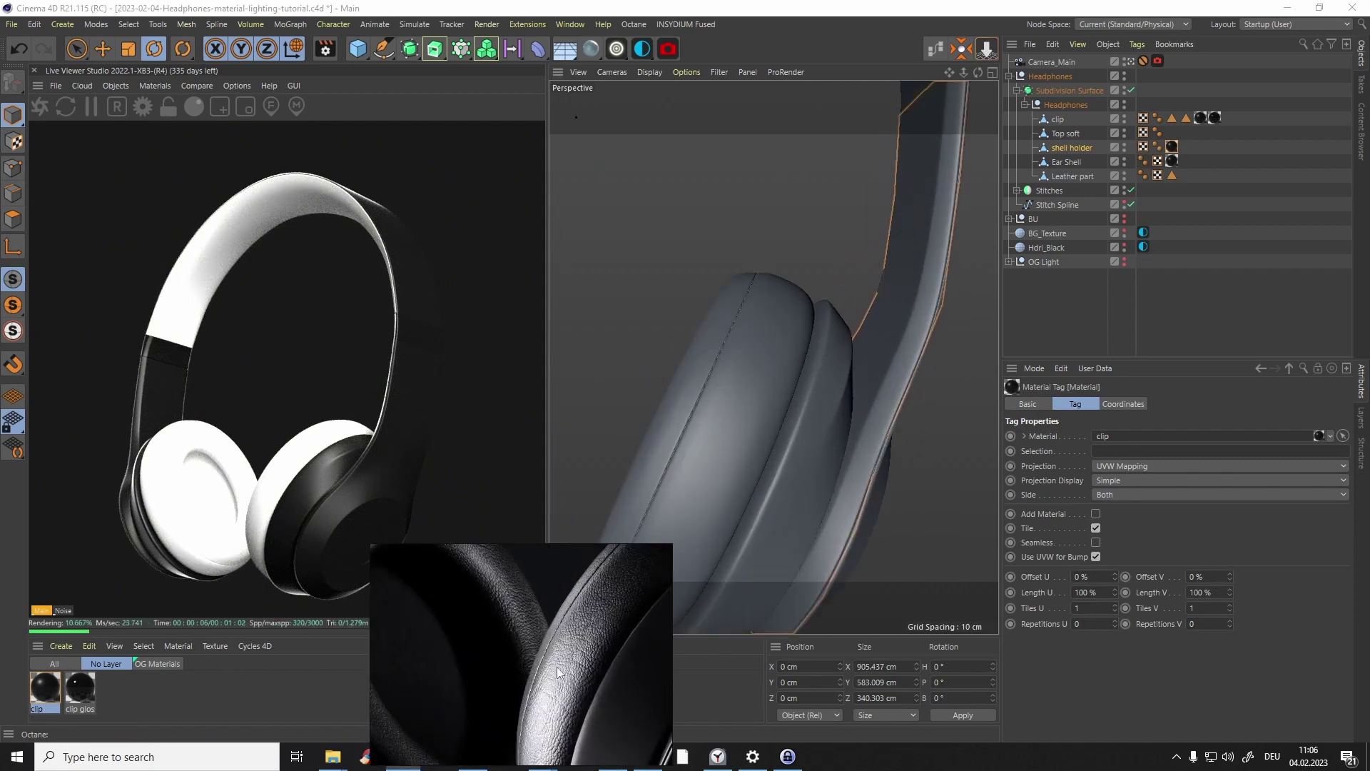
scroll(624, 643, down, 2)
right_drag(624, 643, 662, 542)
scroll(656, 544, down, 2)
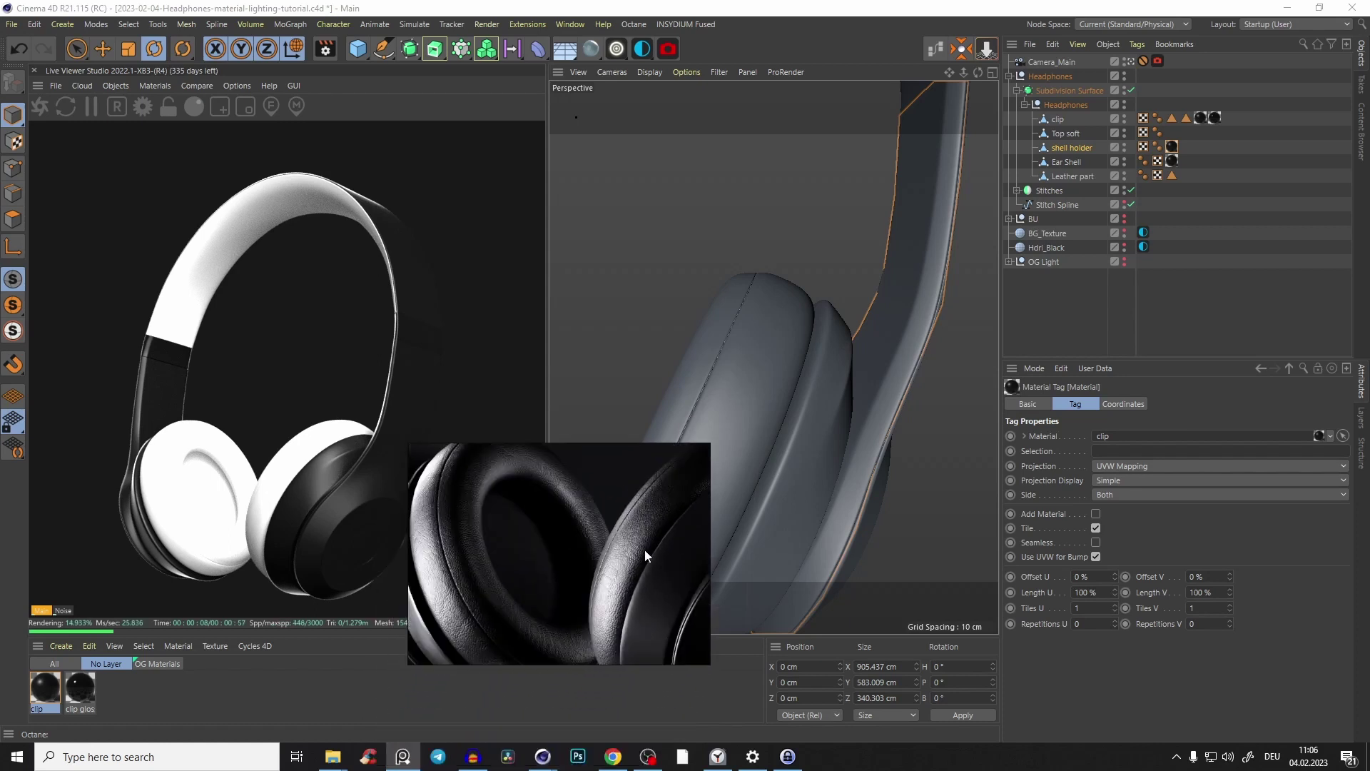
scroll(645, 550, up, 3)
middle_drag(588, 538, 754, 608)
Maximize the Camera_Main view in the viewport and reposition the reference image beside it.
middle_click(752, 606)
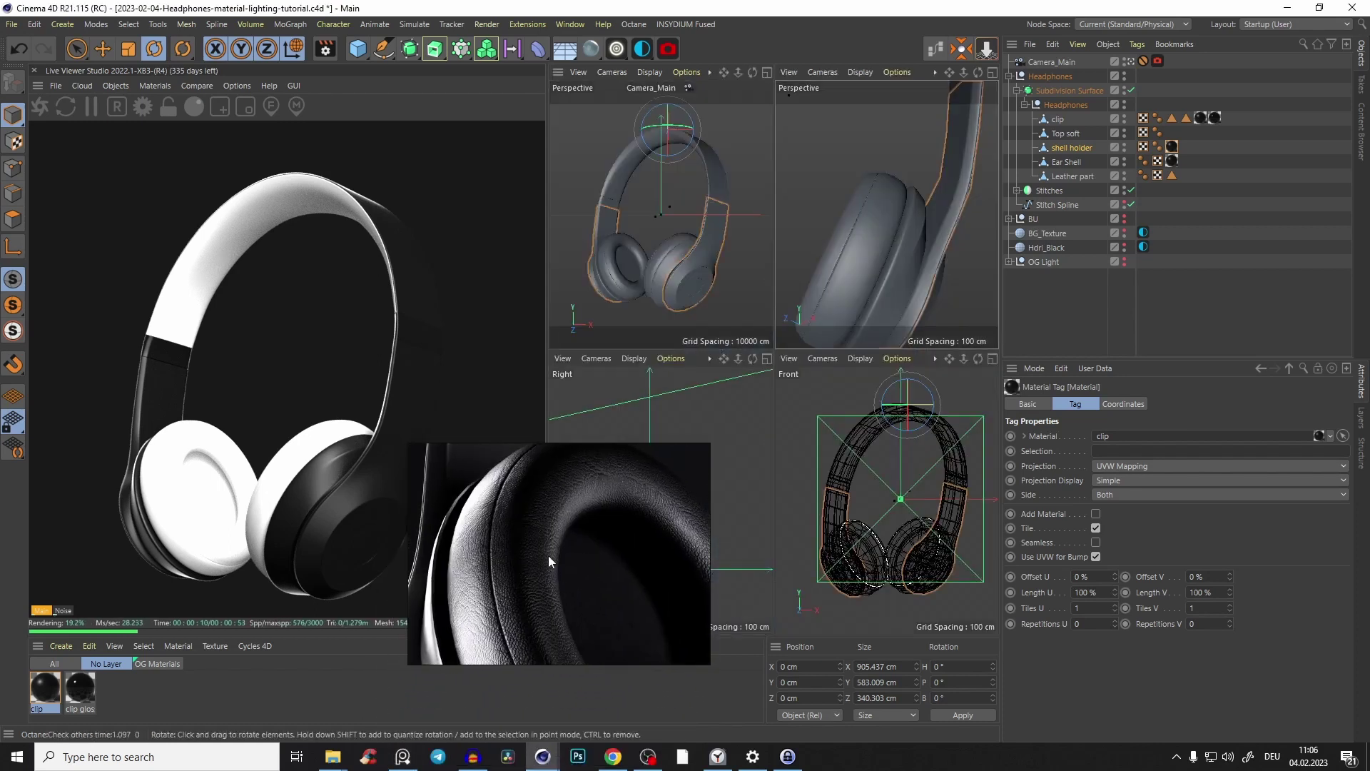
scroll(548, 555, down, 3)
middle_drag(568, 566, 559, 562)
right_click(725, 294)
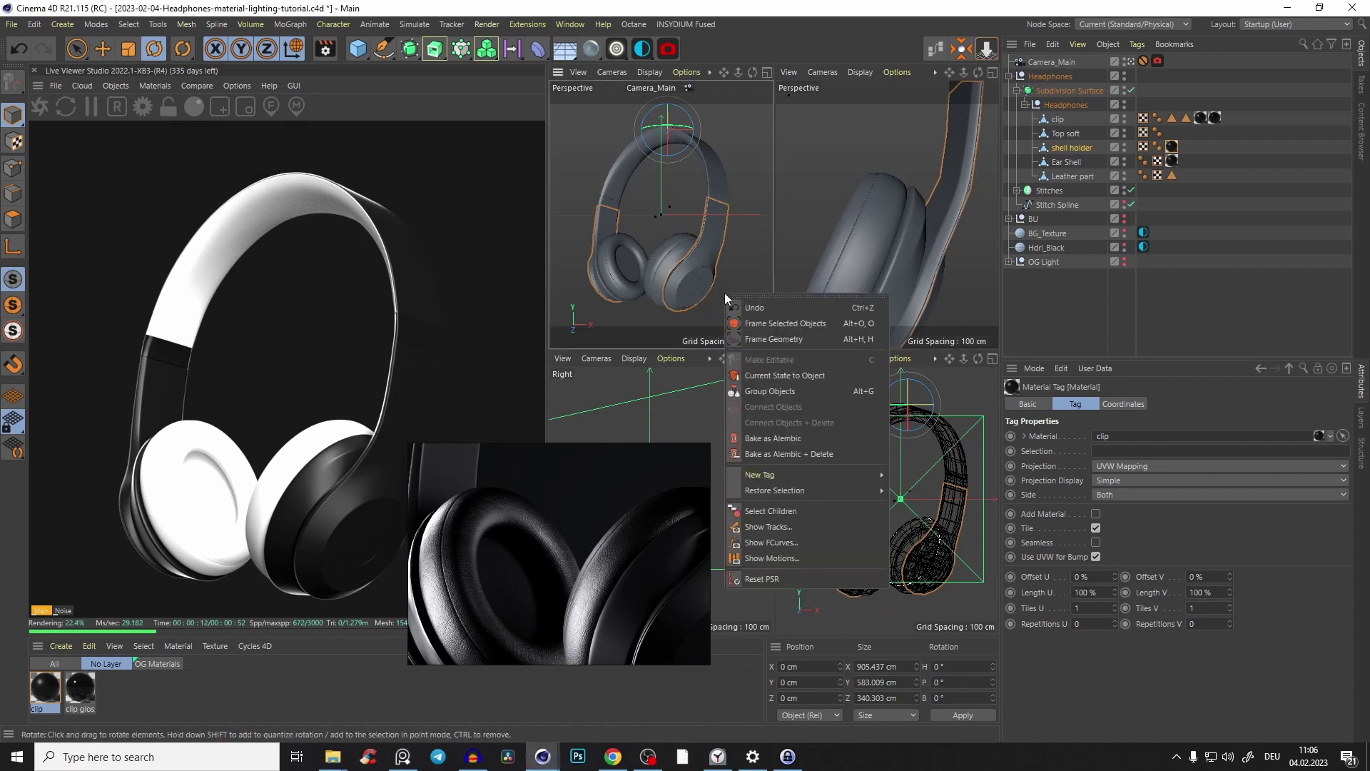
click(722, 290)
middle_click(723, 289)
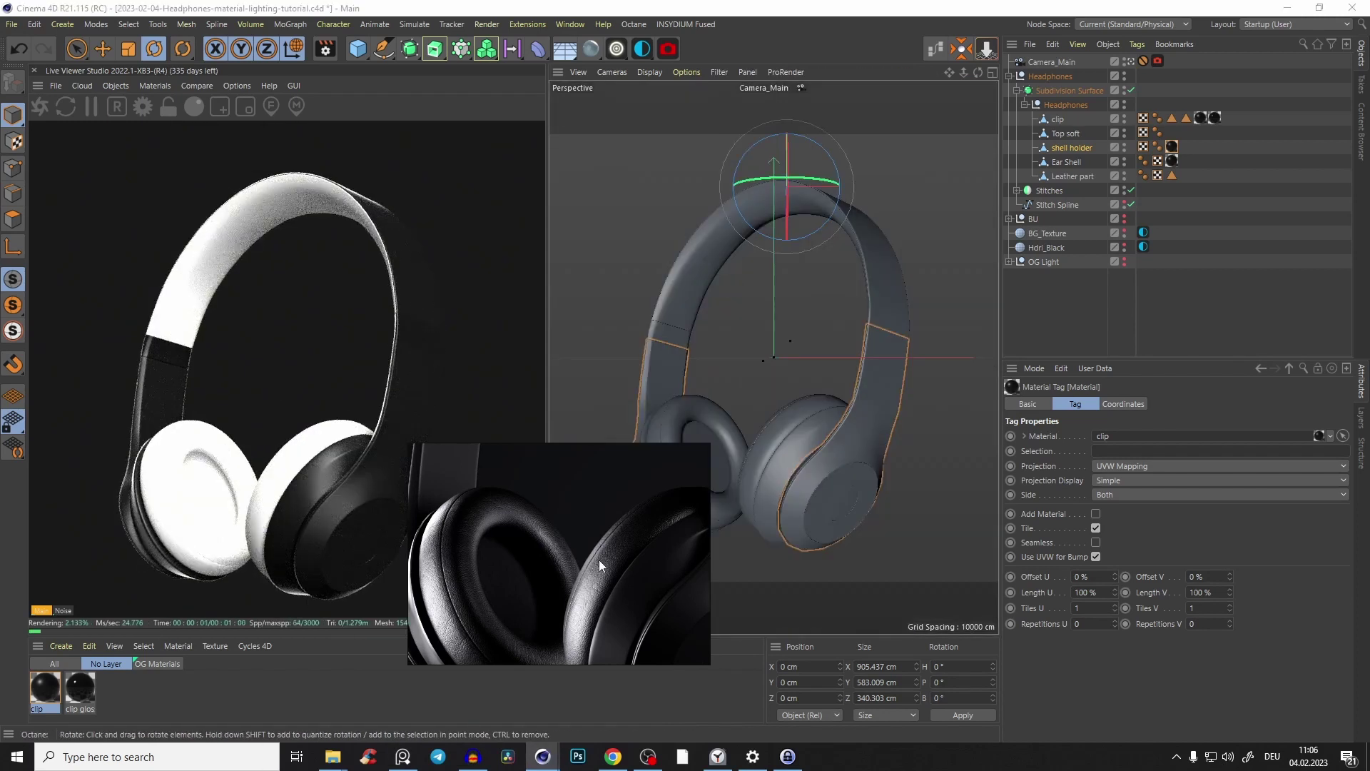
drag(598, 560, 613, 593)
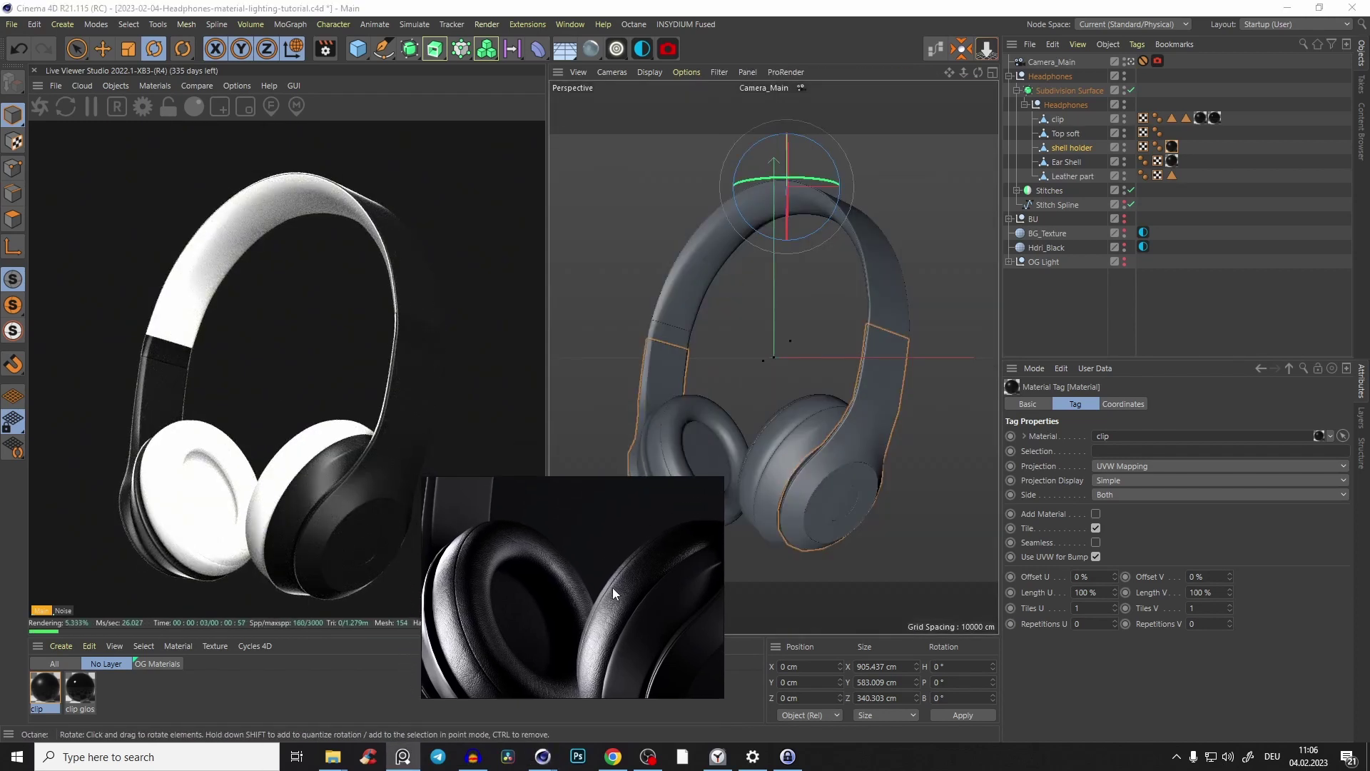
double_click(565, 621)
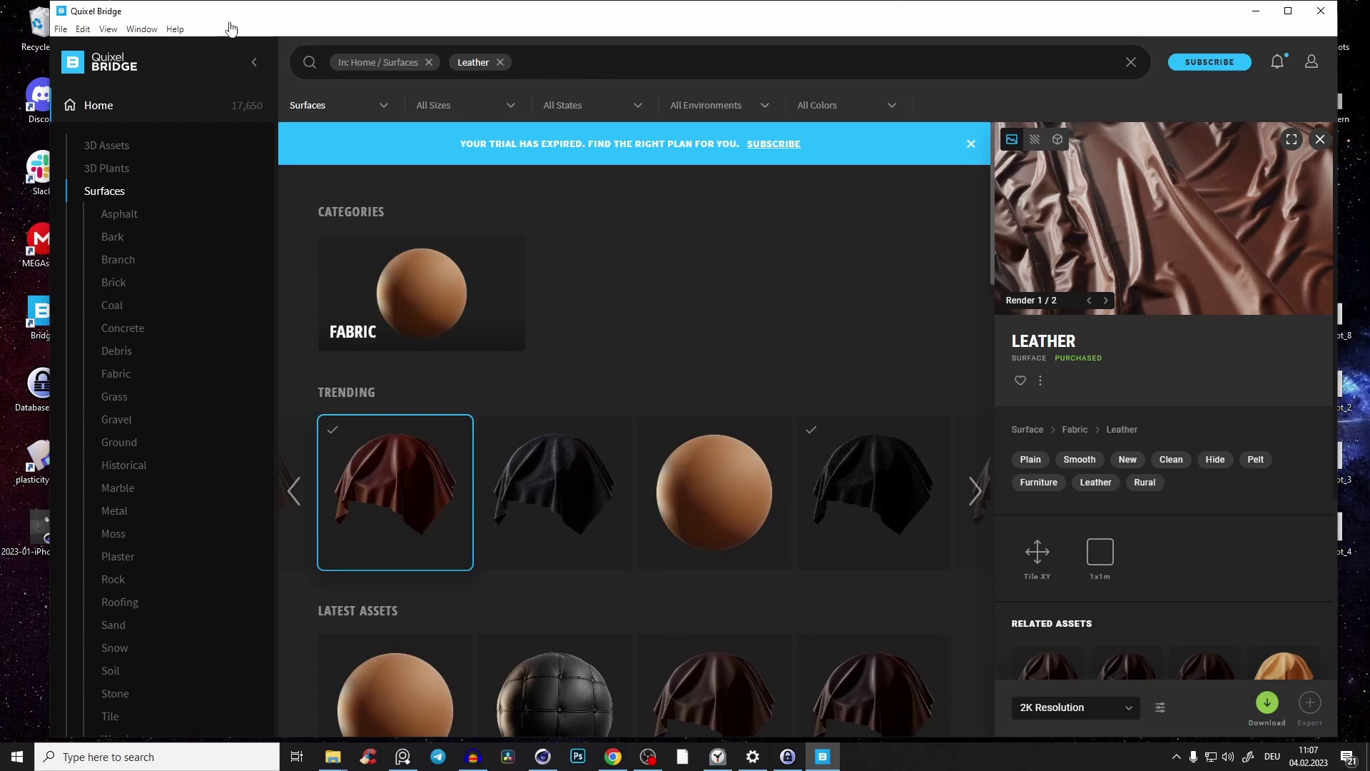
Browse the Leather surfaces in Quixel Bridge, inspect the selected leather's render at full size and minimize the window.
scroll(554, 500, down, 4)
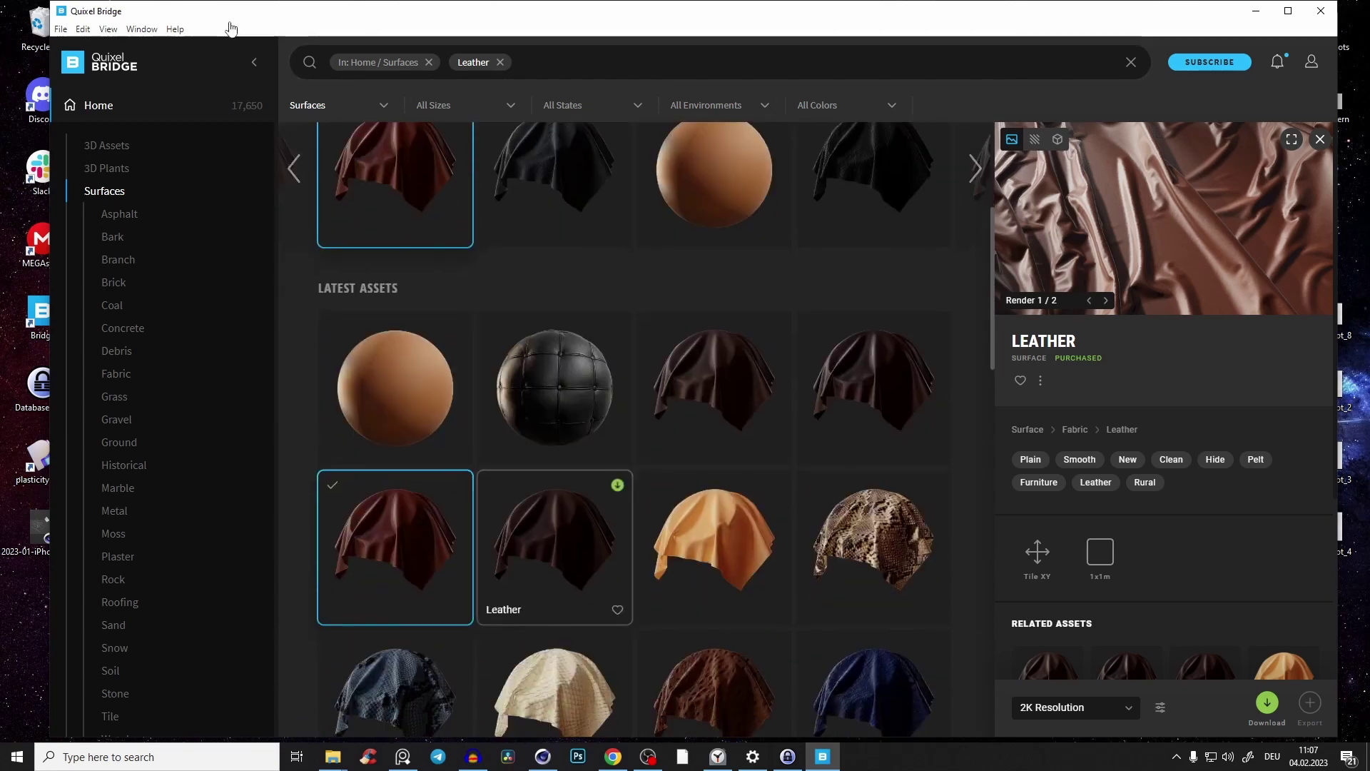
scroll(554, 547, down, 4)
scroll(554, 547, up, 3)
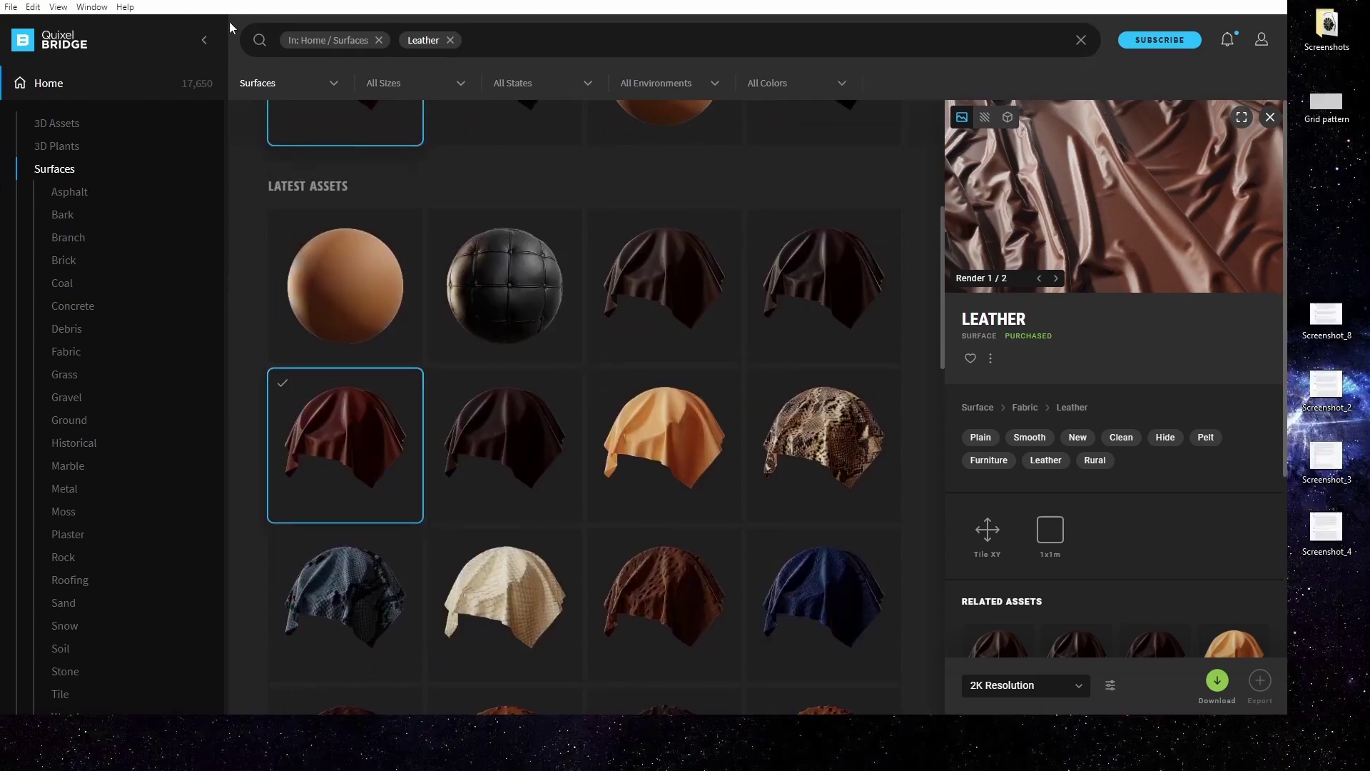
key(f)
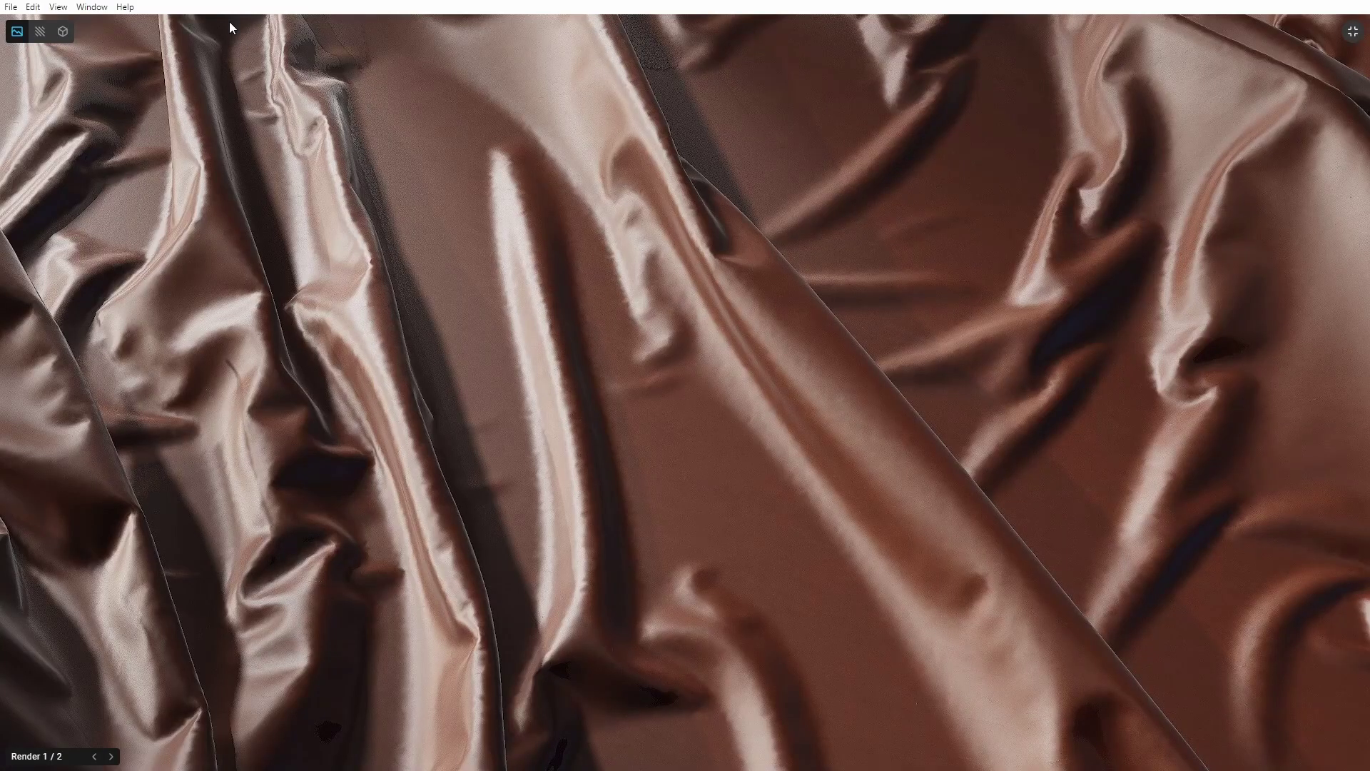
click(1353, 31)
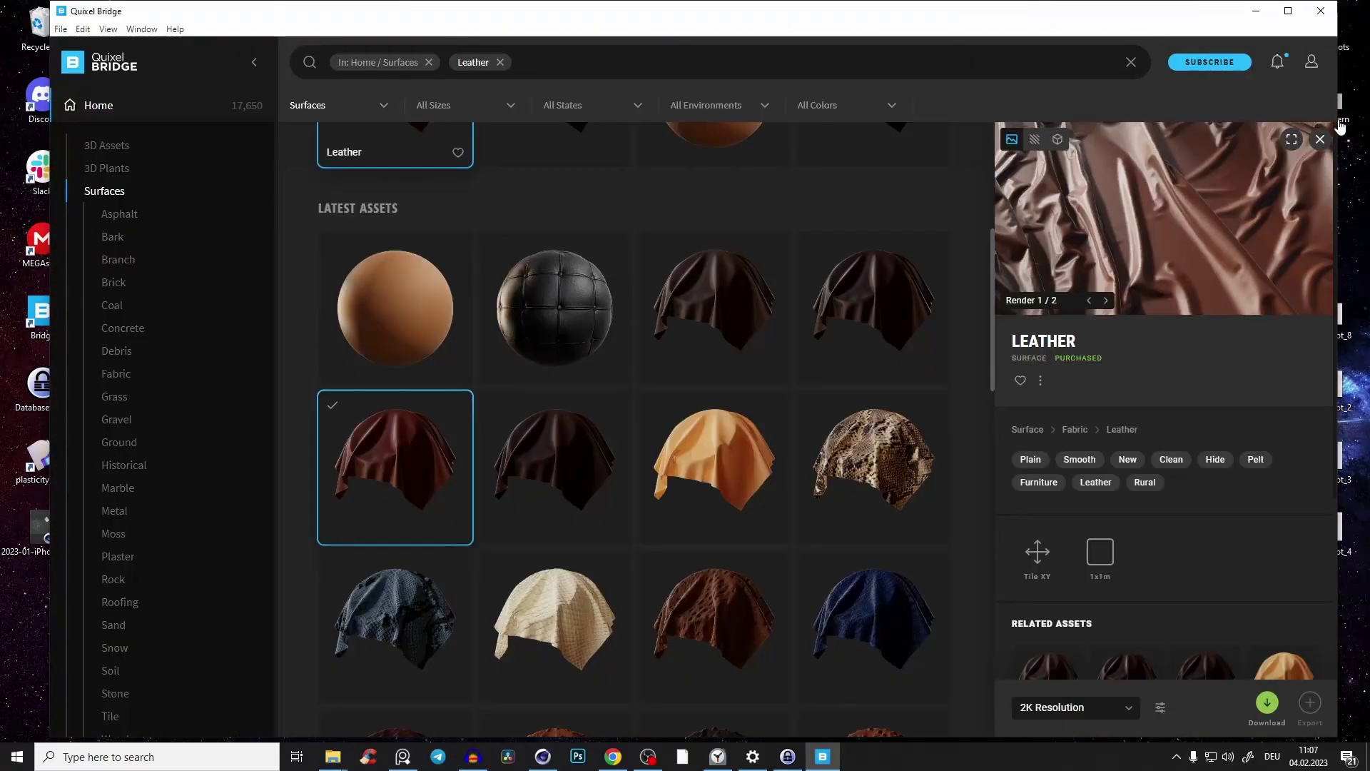
click(1254, 12)
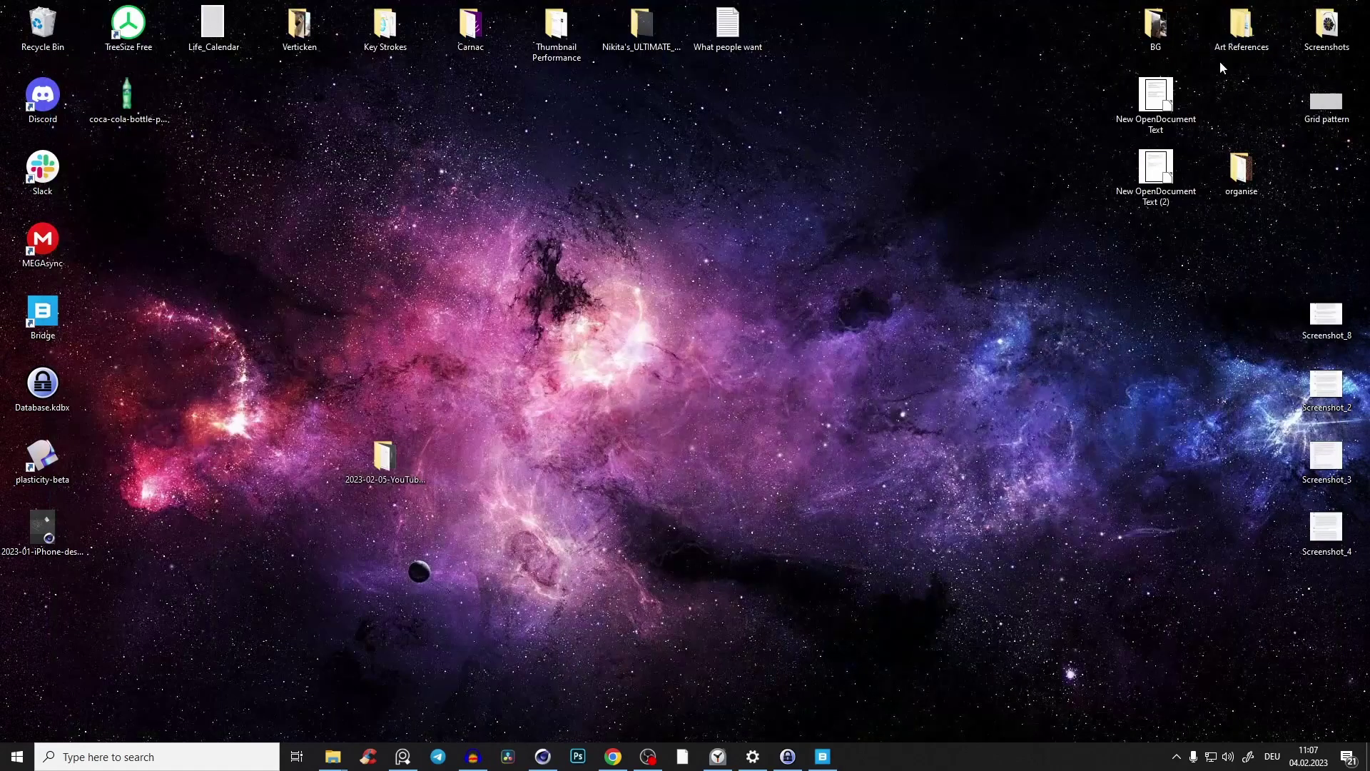
Switch to Cinema 4D, rename the white glossy material Leather and assign it to the Leather part and Top soft objects.
click(543, 756)
drag(591, 49, 687, 117)
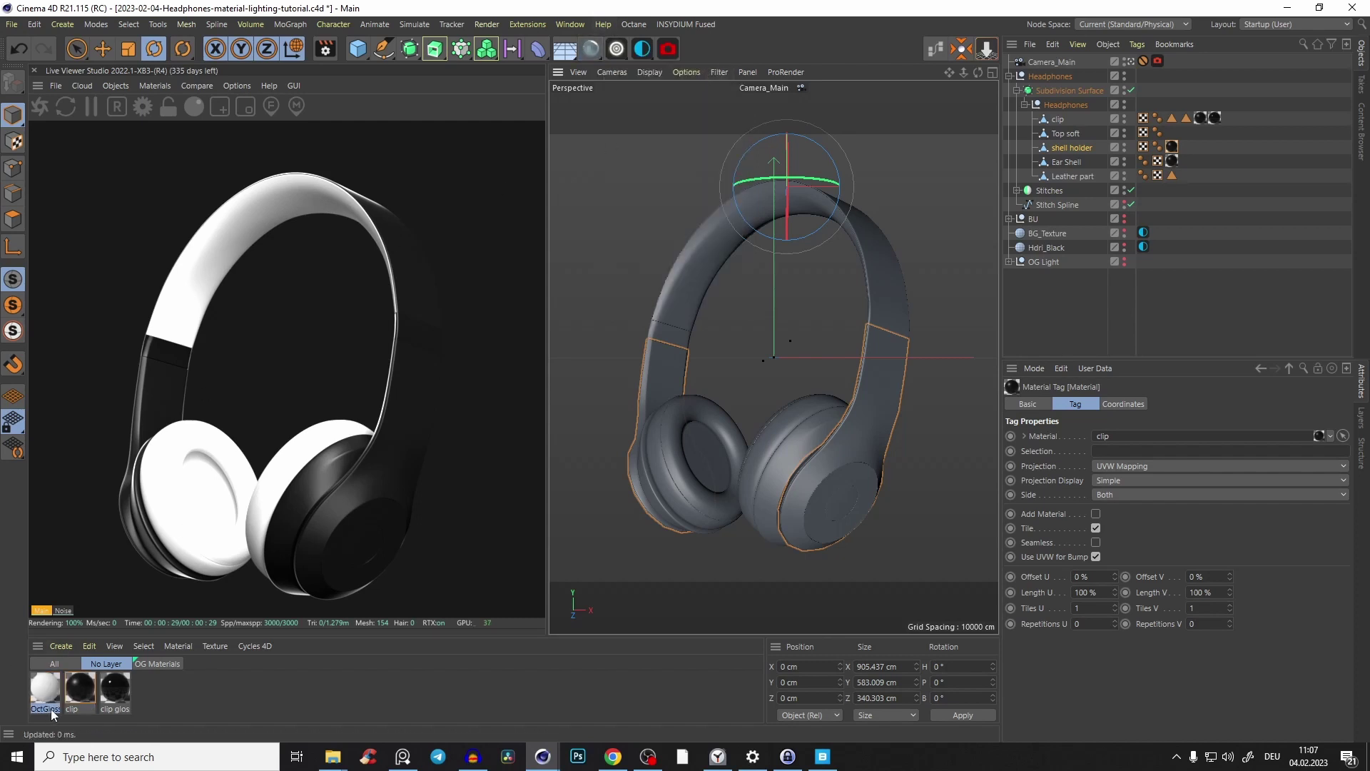
double_click(45, 709)
text(Lea)
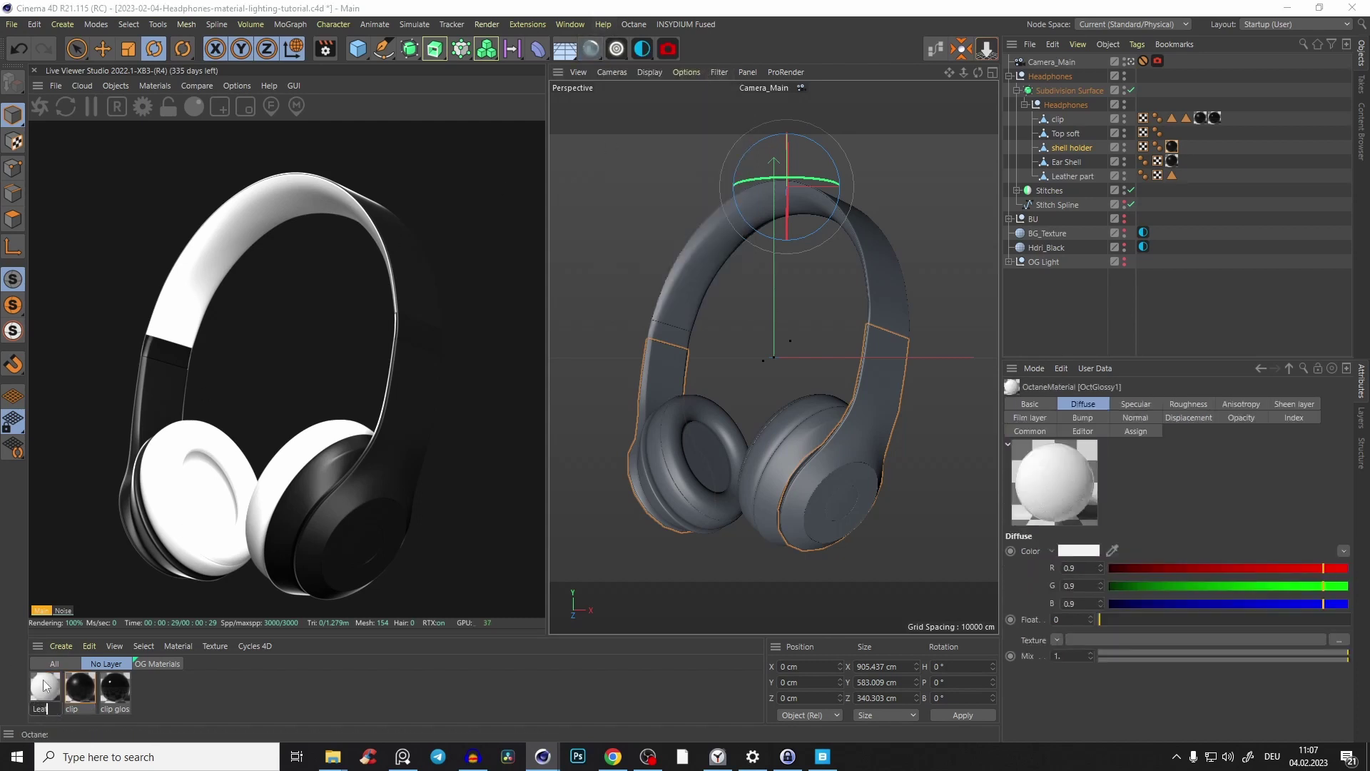
text(ther)
key(Return)
drag(62, 717, 679, 408)
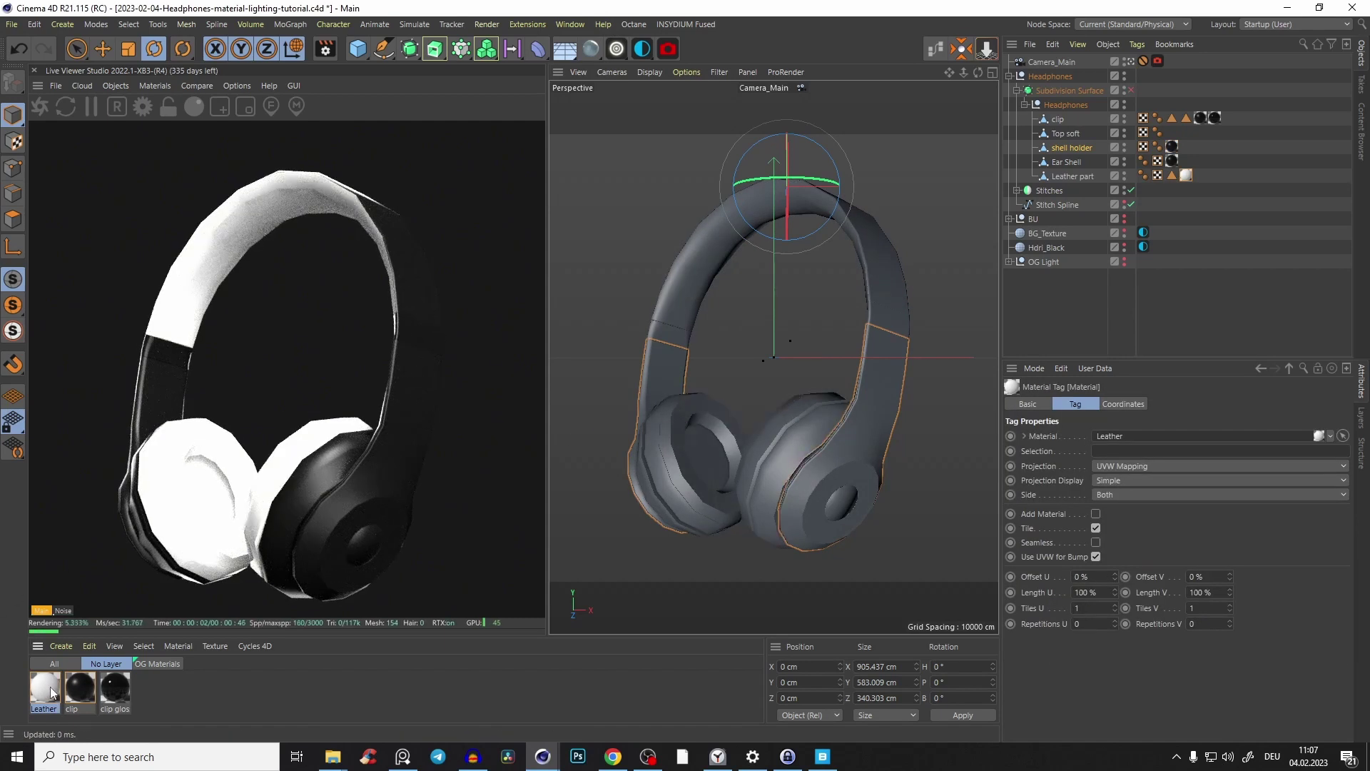
drag(675, 261, 678, 257)
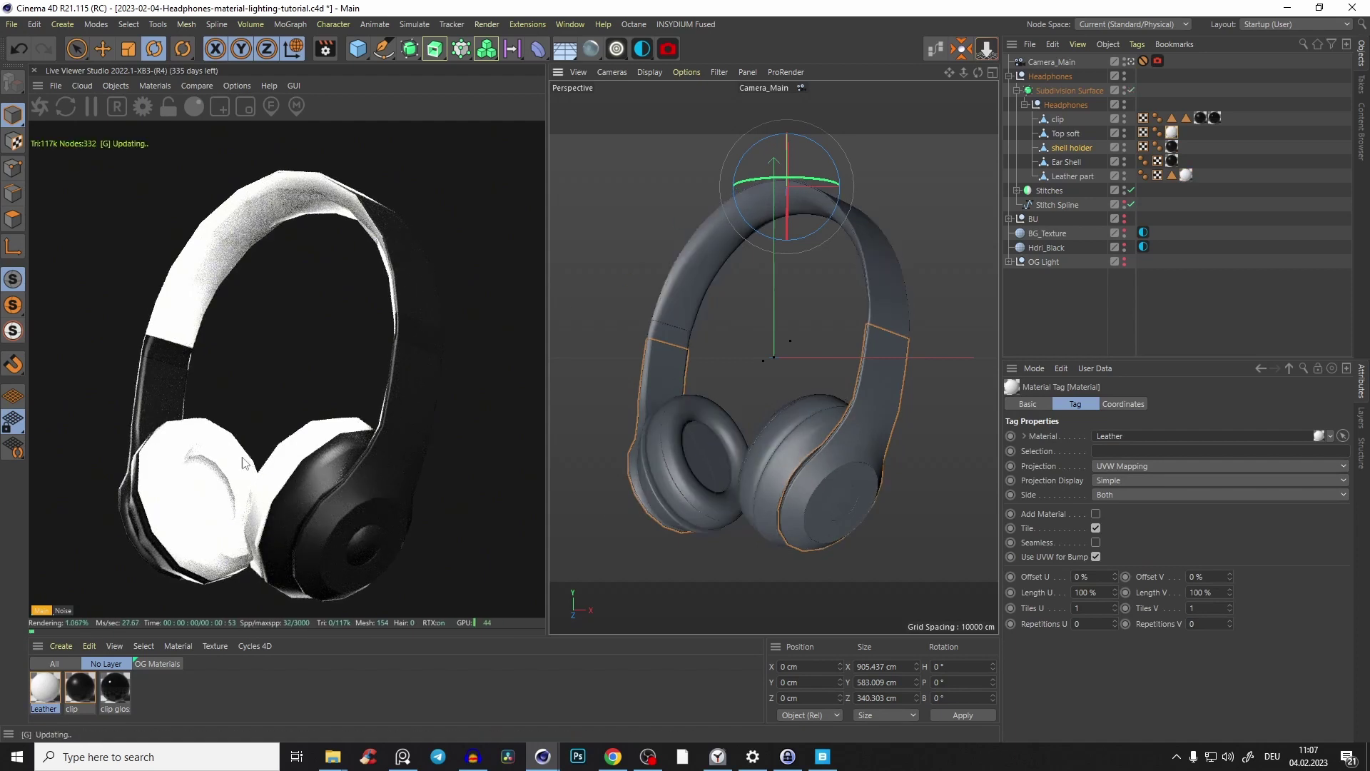
Open the Leather material in the Octane Node Editor and import the Normal_2K__oizvcnp0 and Roughness_2K__oizvcnp0 images from the project's Leather folder.
double_click(51, 693)
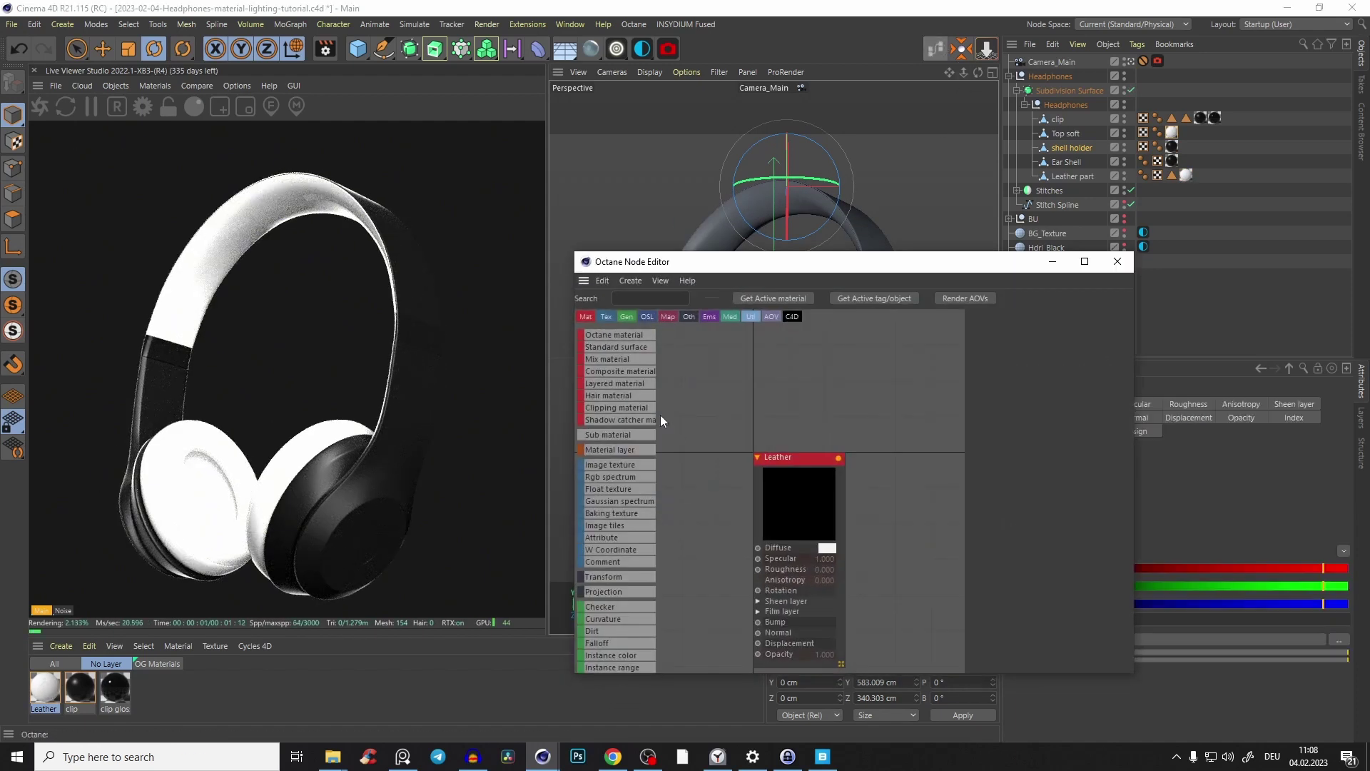
drag(789, 464, 845, 417)
drag(795, 253, 797, 3)
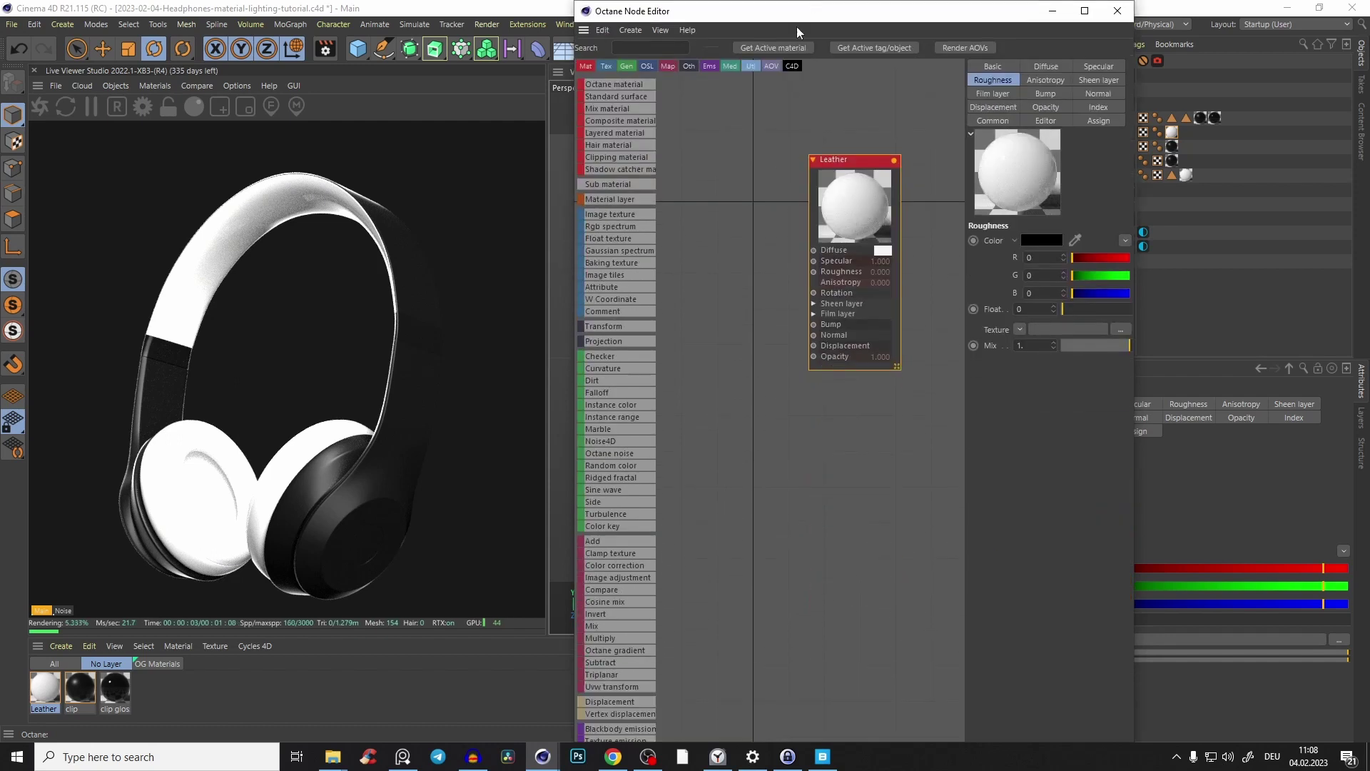
drag(855, 218, 886, 392)
scroll(883, 311, down, 3)
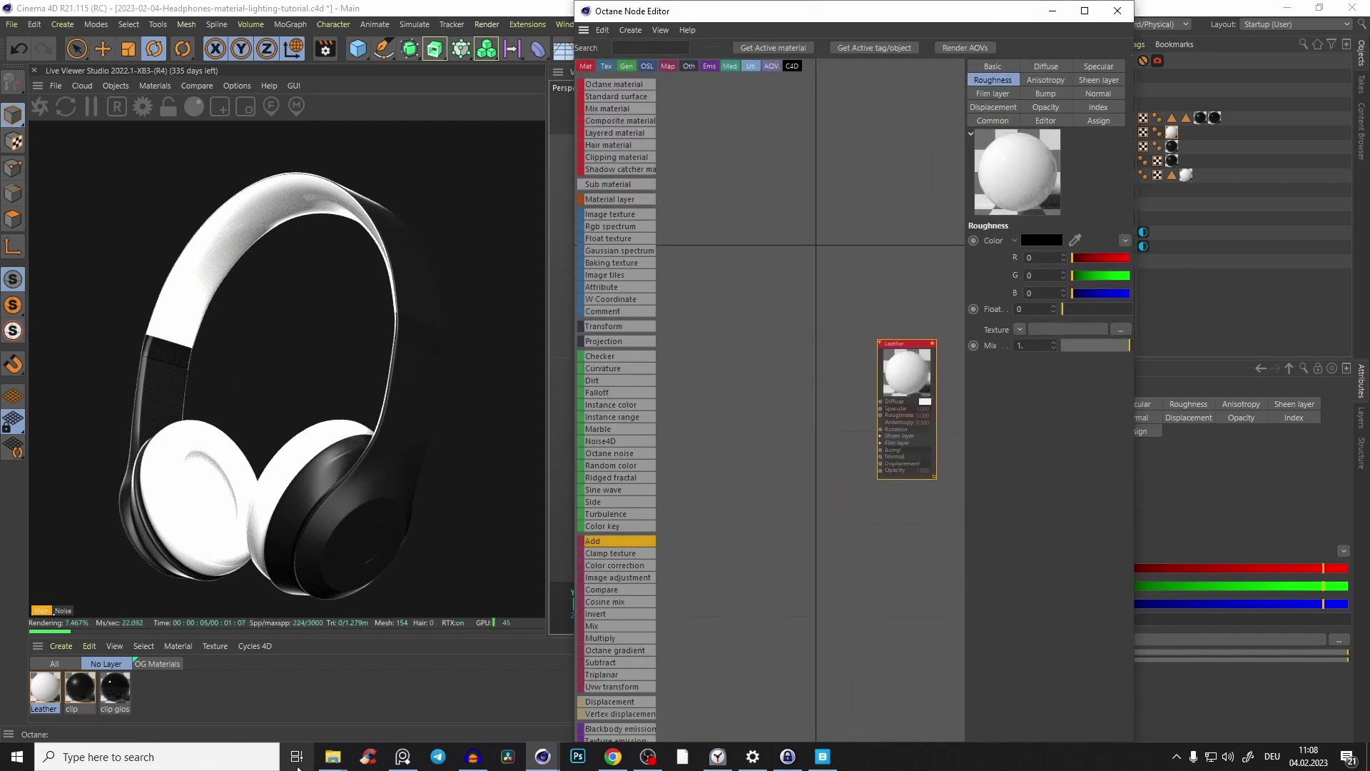
click(523, 699)
double_click(287, 191)
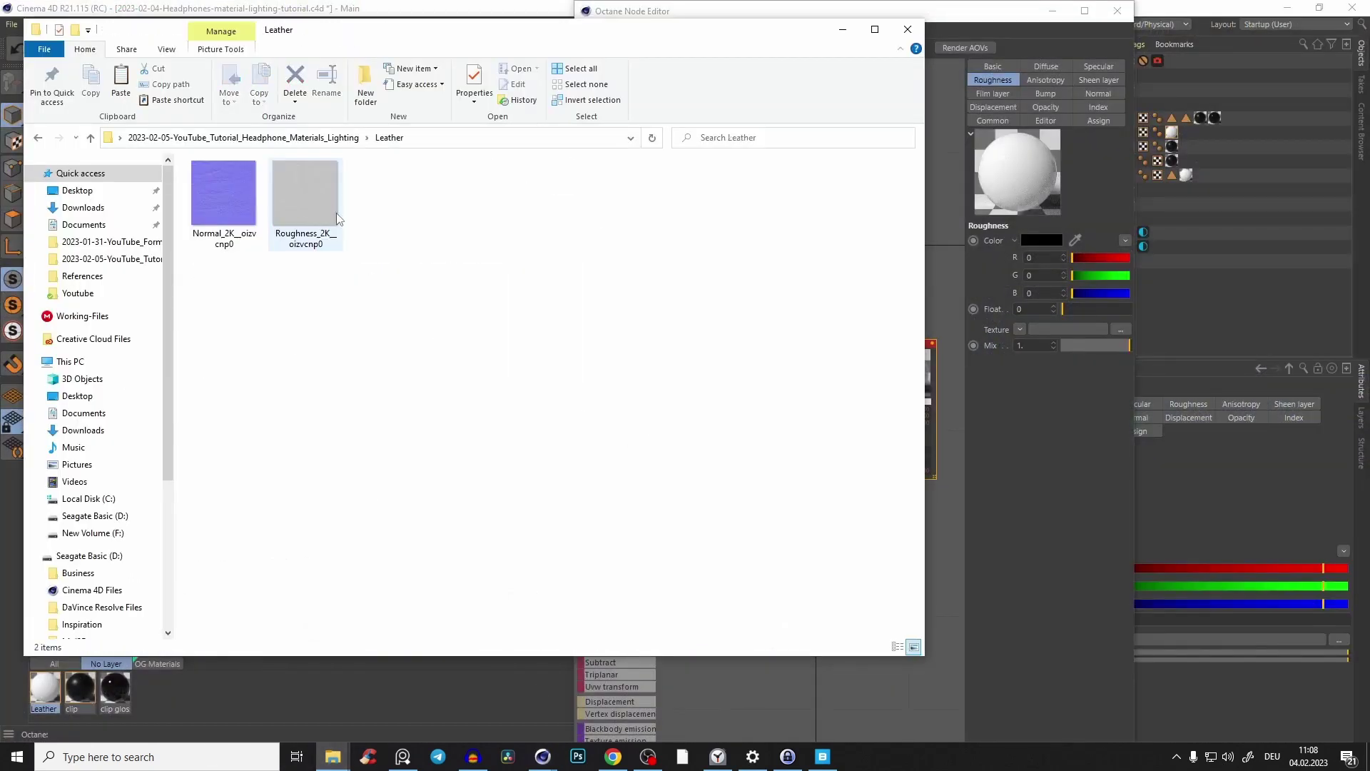
drag(326, 356, 235, 236)
drag(613, 33, 441, 280)
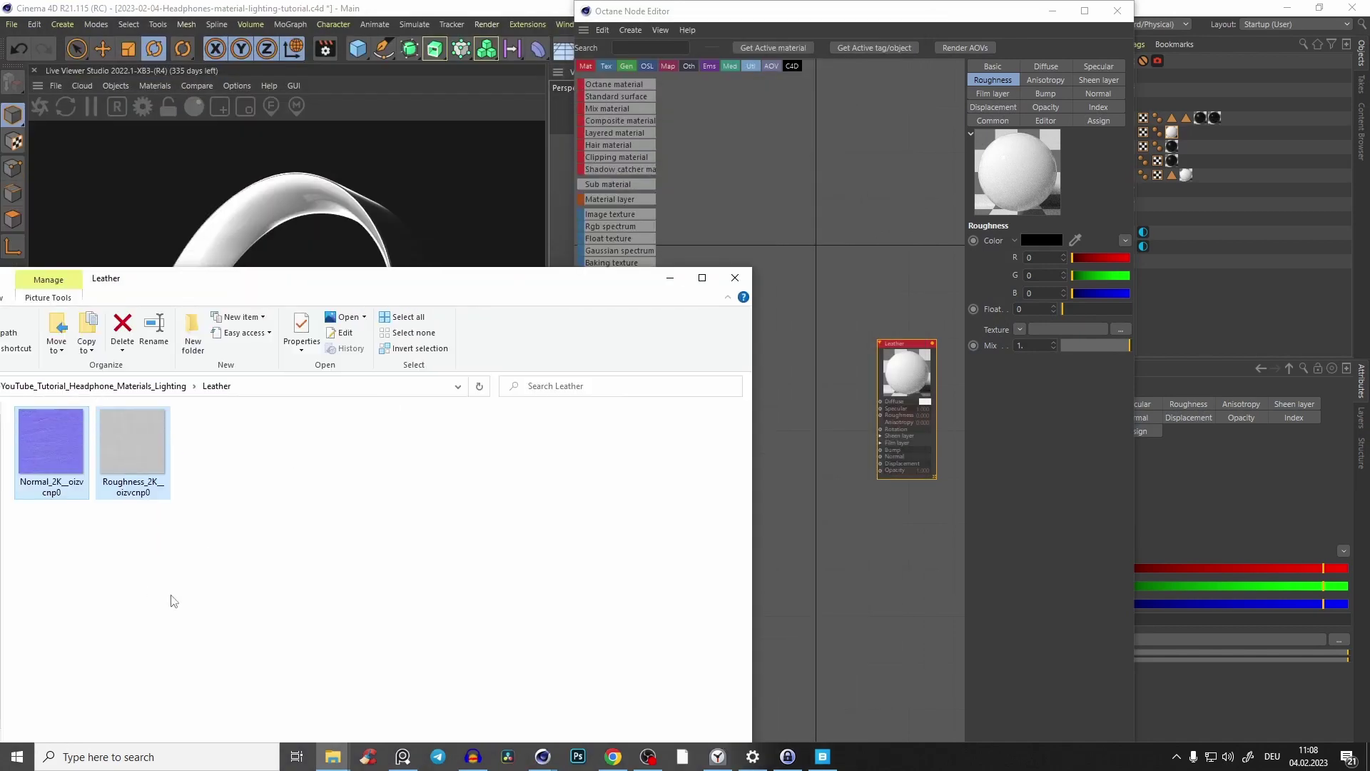
drag(69, 469, 797, 386)
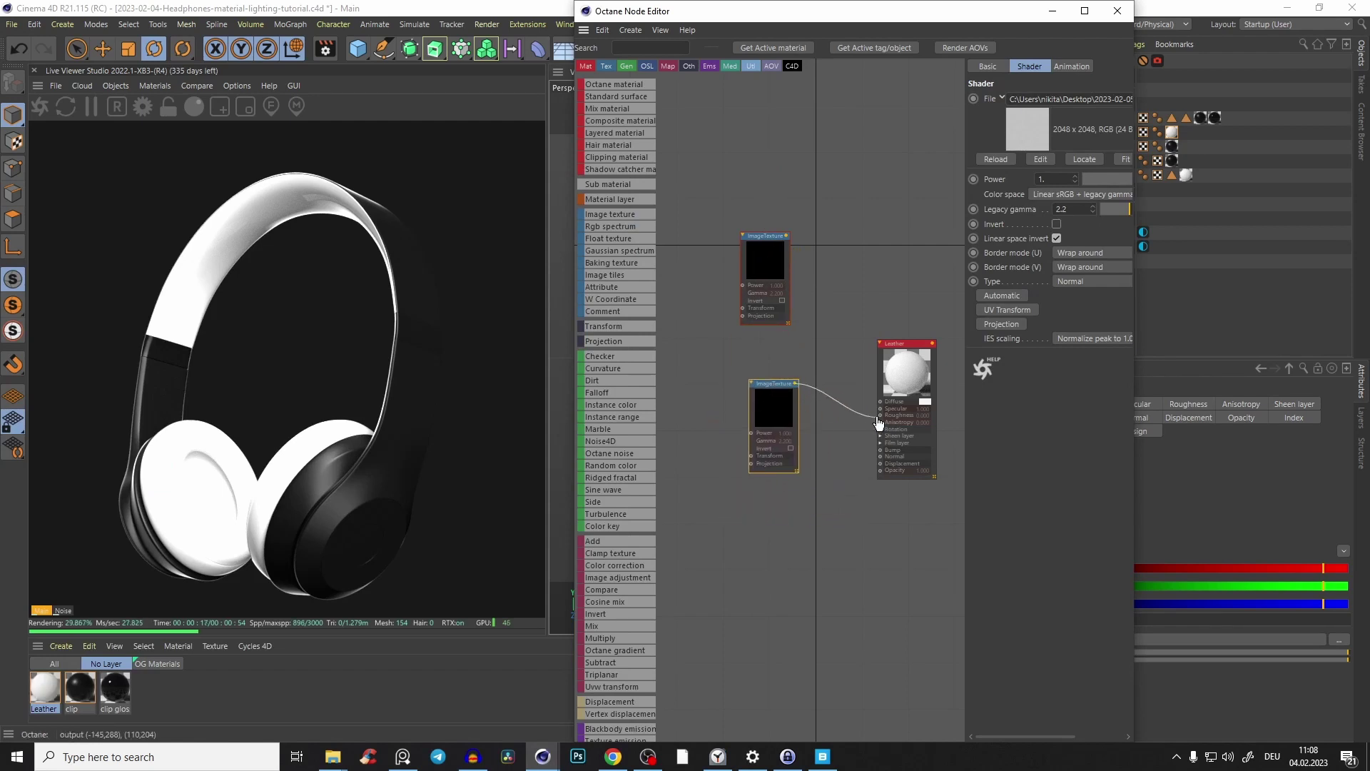
Connect the roughness image to Leather's Roughness and the normal image to its Normal, and solo the normal image node.
drag(878, 424, 880, 415)
drag(773, 406, 742, 354)
drag(765, 261, 744, 499)
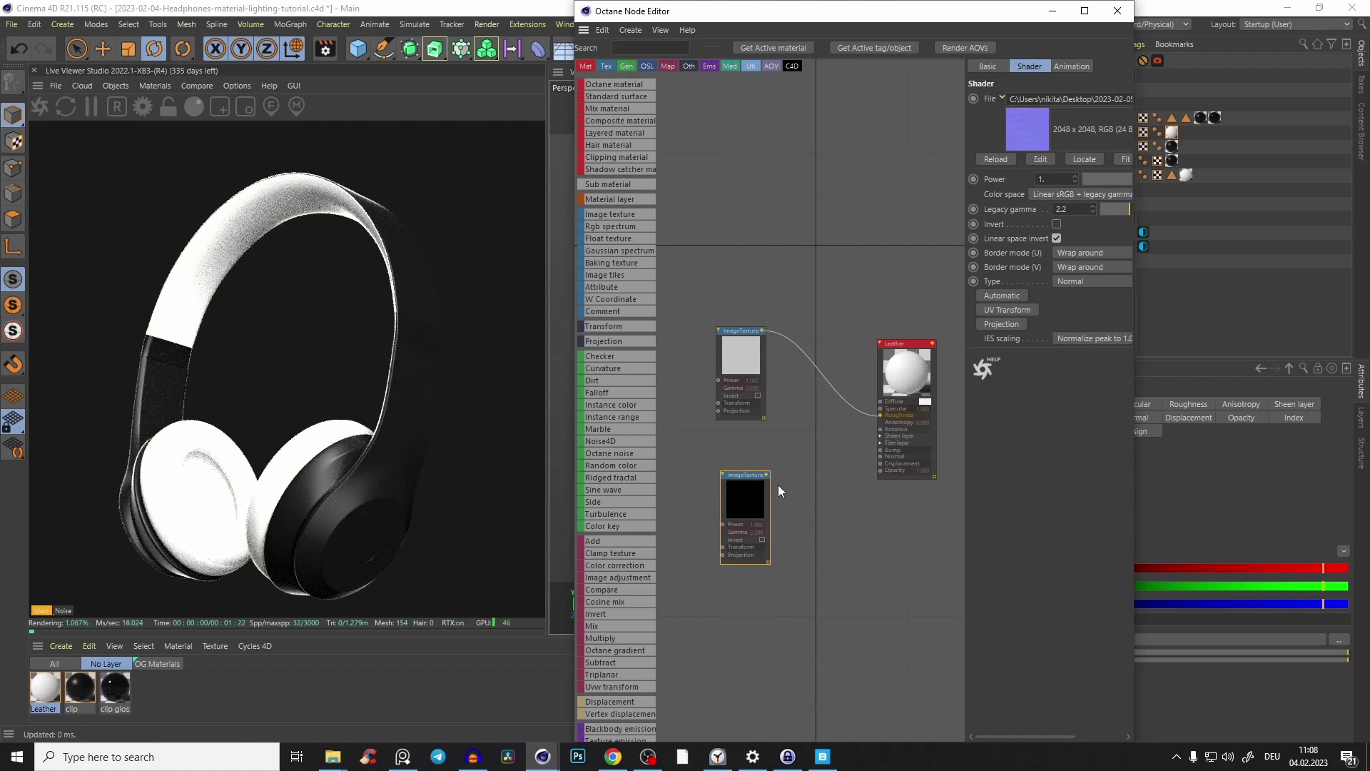
right_click(772, 473)
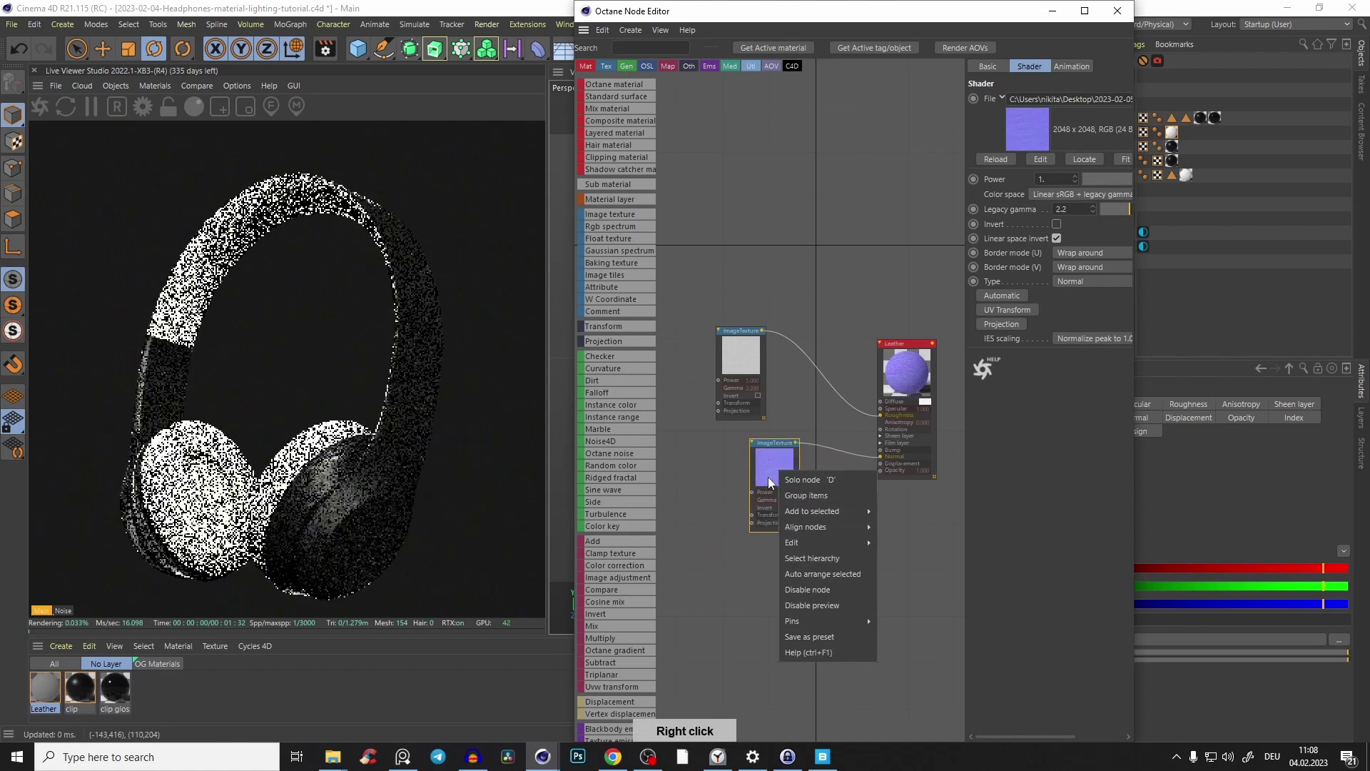
click(807, 480)
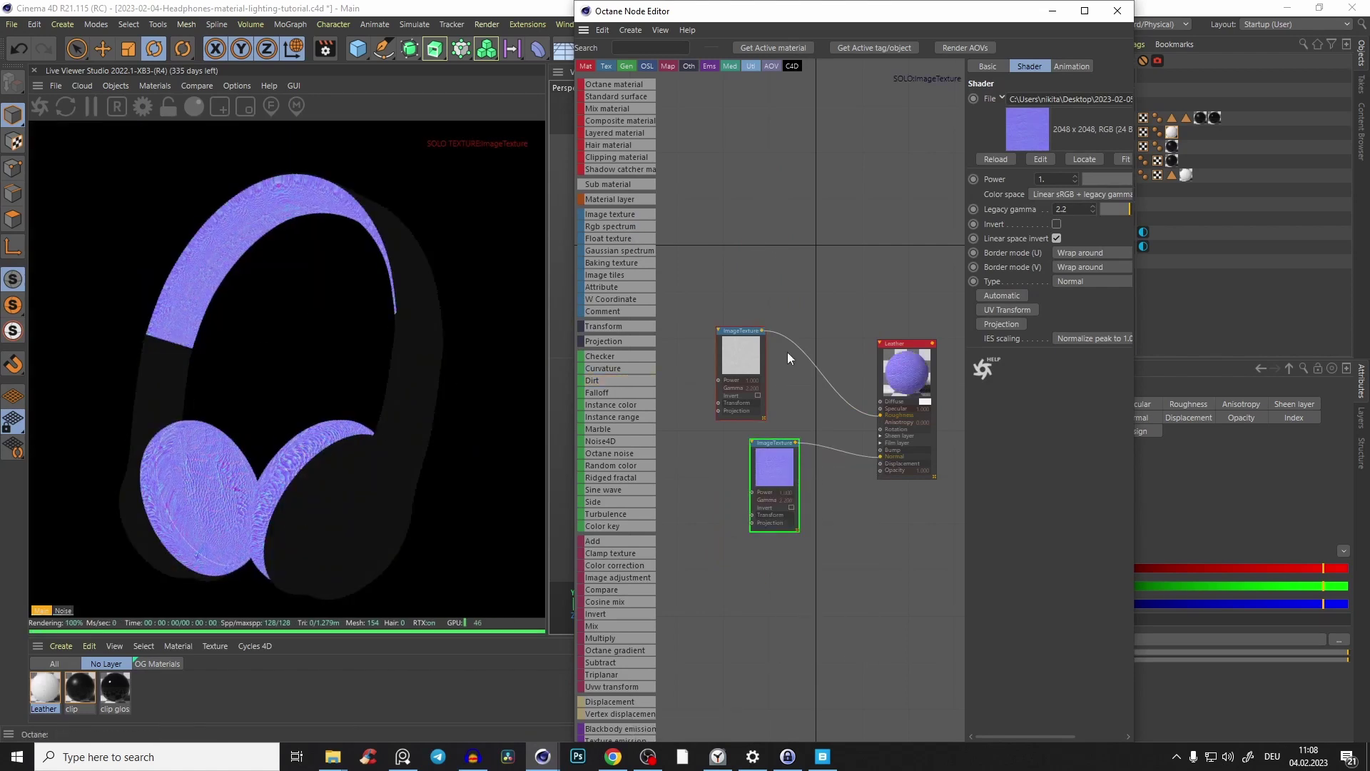
Add a Texture Projection node feeding the projection of both image textures and set it to Box.
click(802, 308)
scroll(786, 305, up, 2)
middle_drag(787, 305, 862, 226)
drag(795, 303, 860, 262)
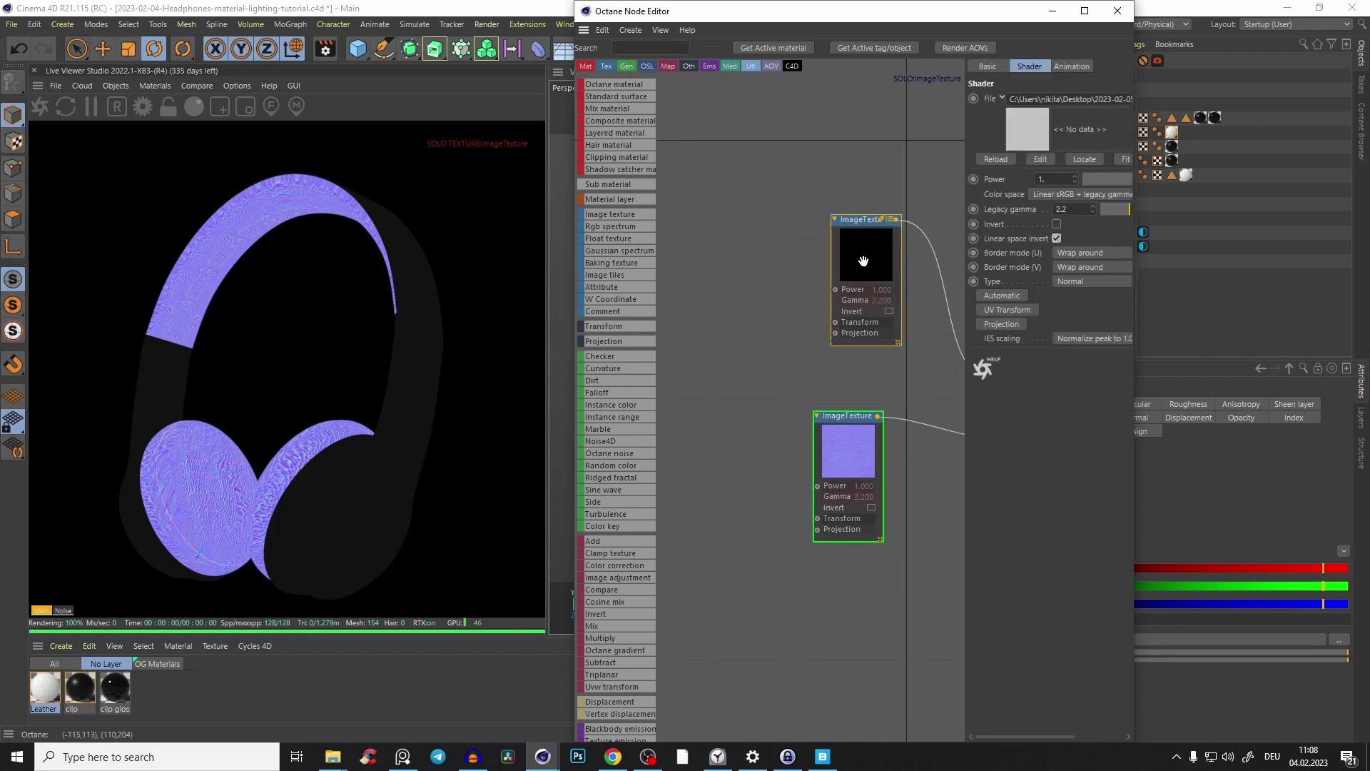
middle_drag(893, 192, 853, 211)
drag(795, 353, 725, 392)
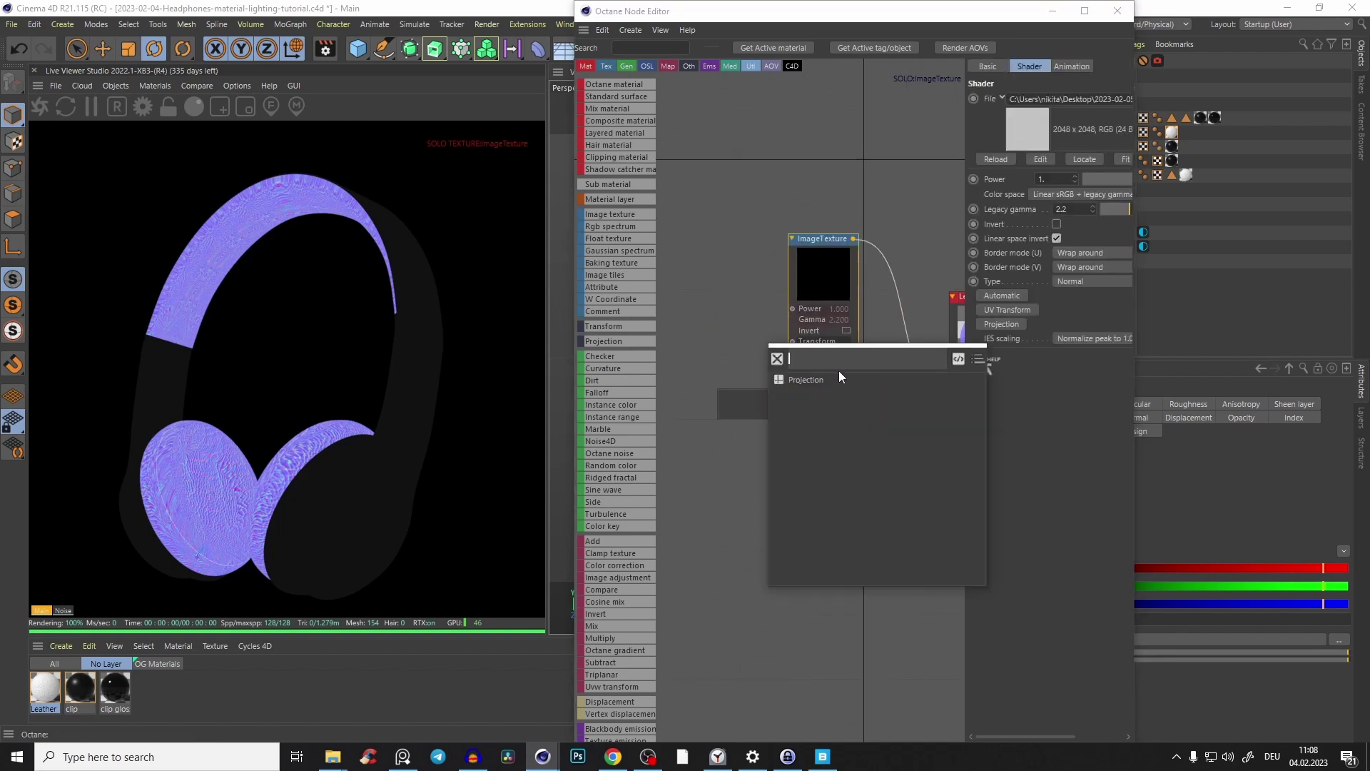
click(805, 383)
drag(774, 548, 671, 416)
click(673, 417)
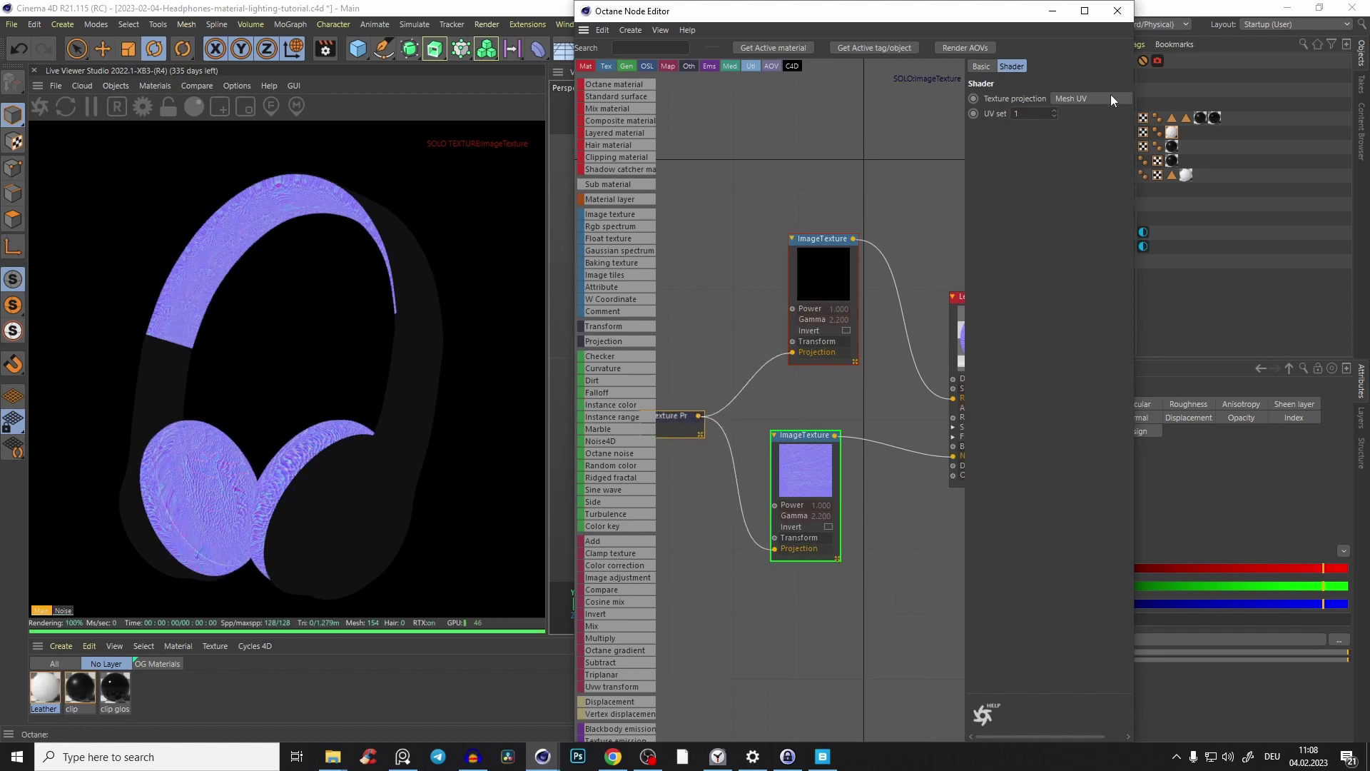
click(1061, 101)
click(1072, 114)
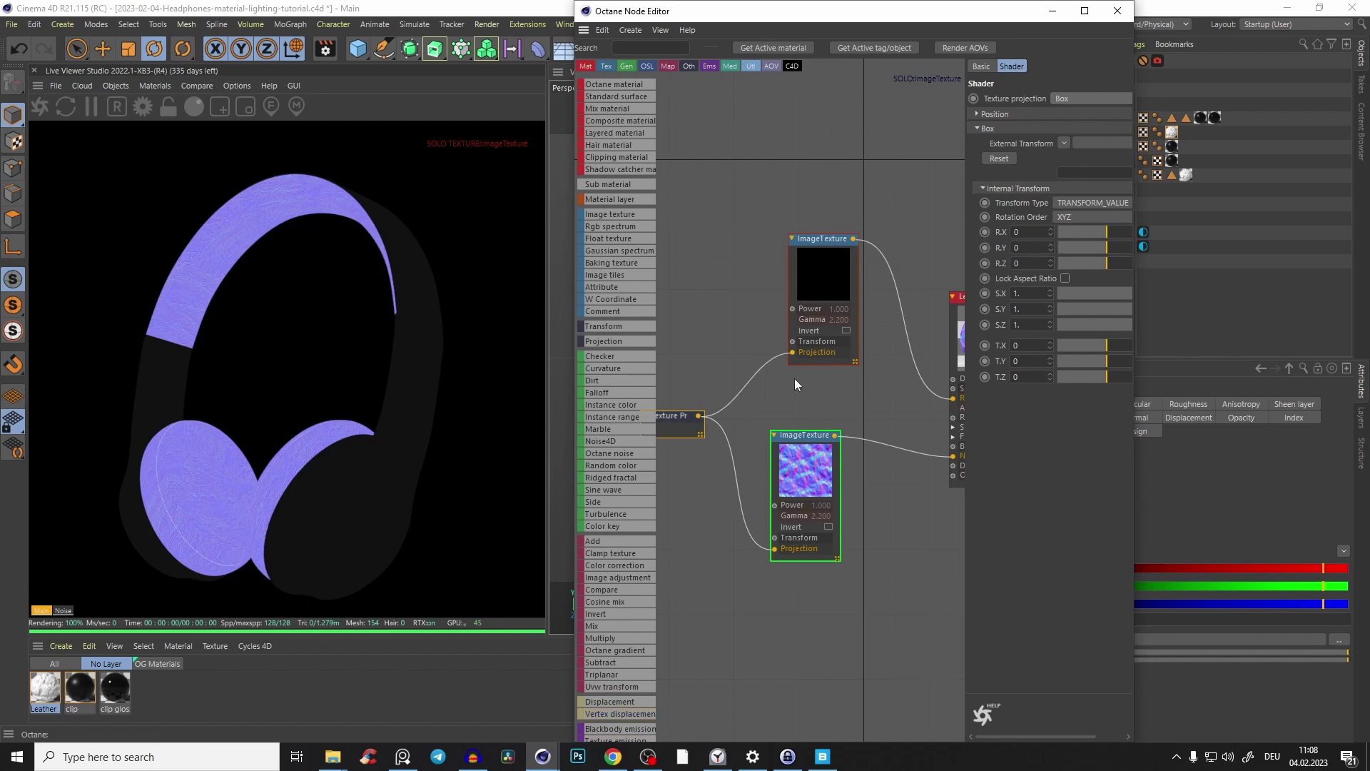
Add a Transform node feeding both image textures, with the aspect ratio locked and a uniform scale of 1.897.
scroll(900, 385, down, 2)
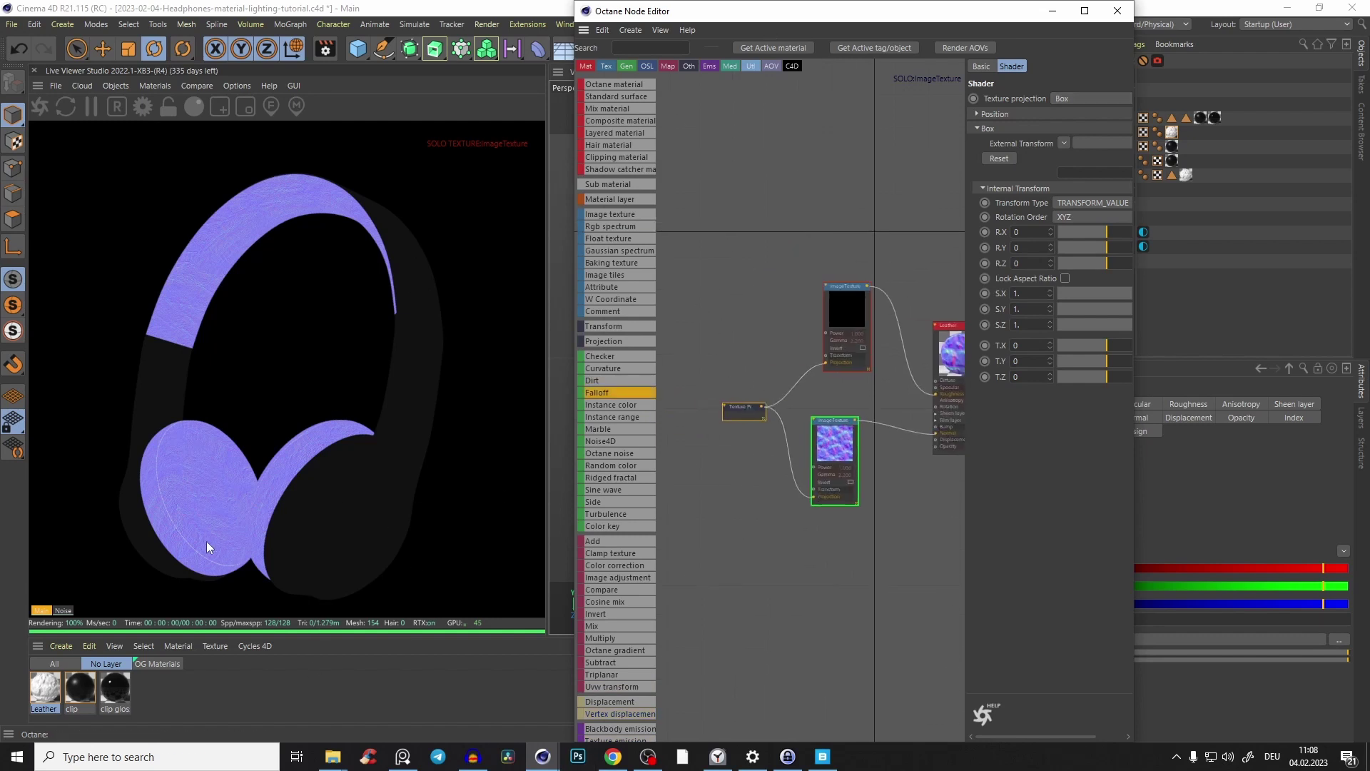
scroll(808, 324, up, 3)
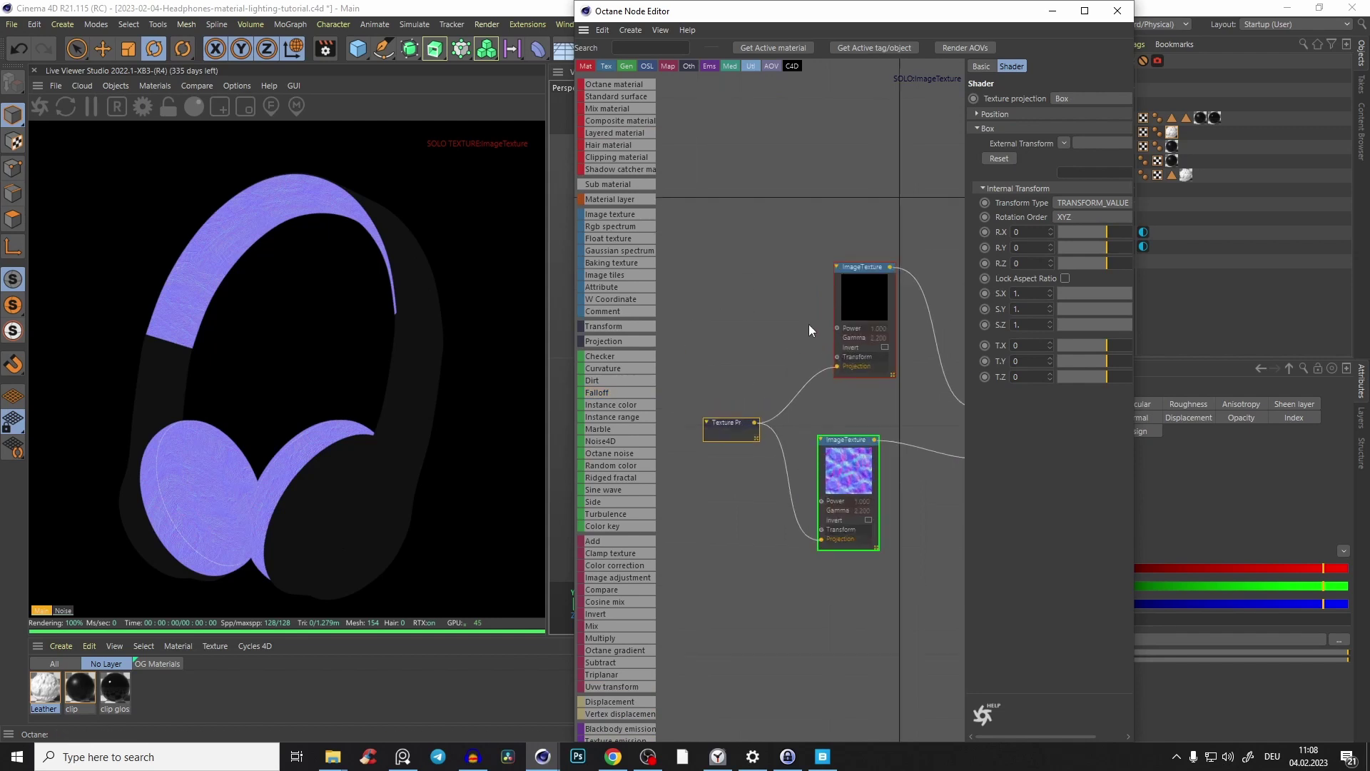
drag(795, 360, 787, 362)
click(863, 352)
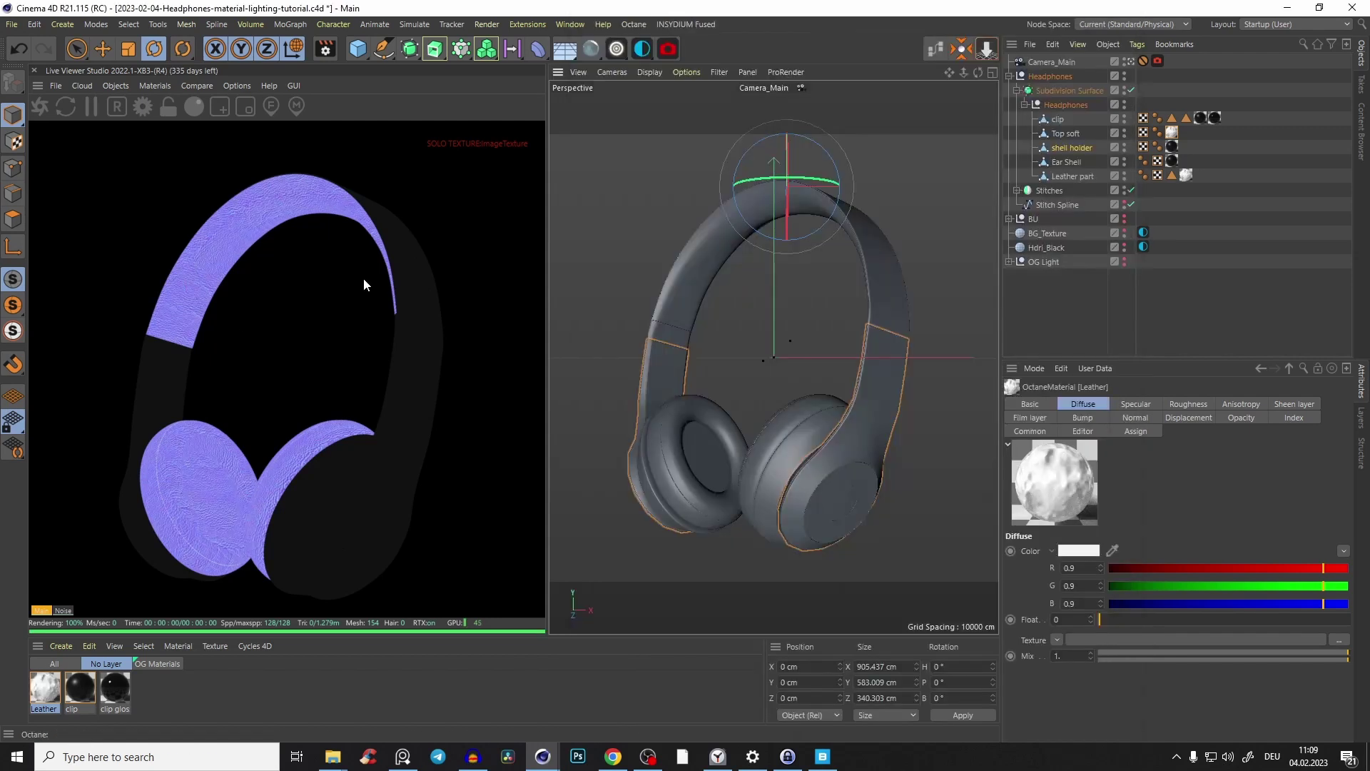
Reopen the Octane Node Editor and disable solo on the normal image node.
click(935, 49)
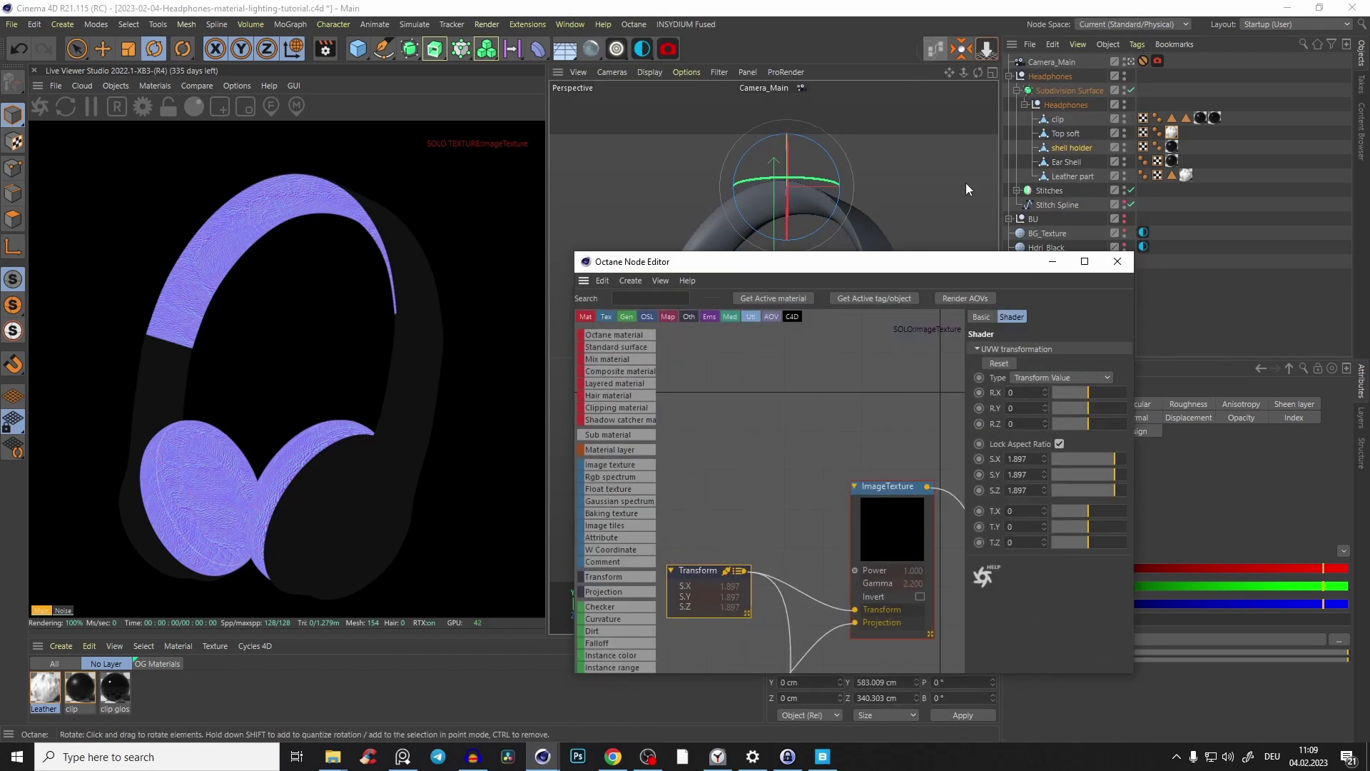
scroll(845, 399, down, 5)
middle_drag(852, 514, 847, 410)
right_click(848, 414)
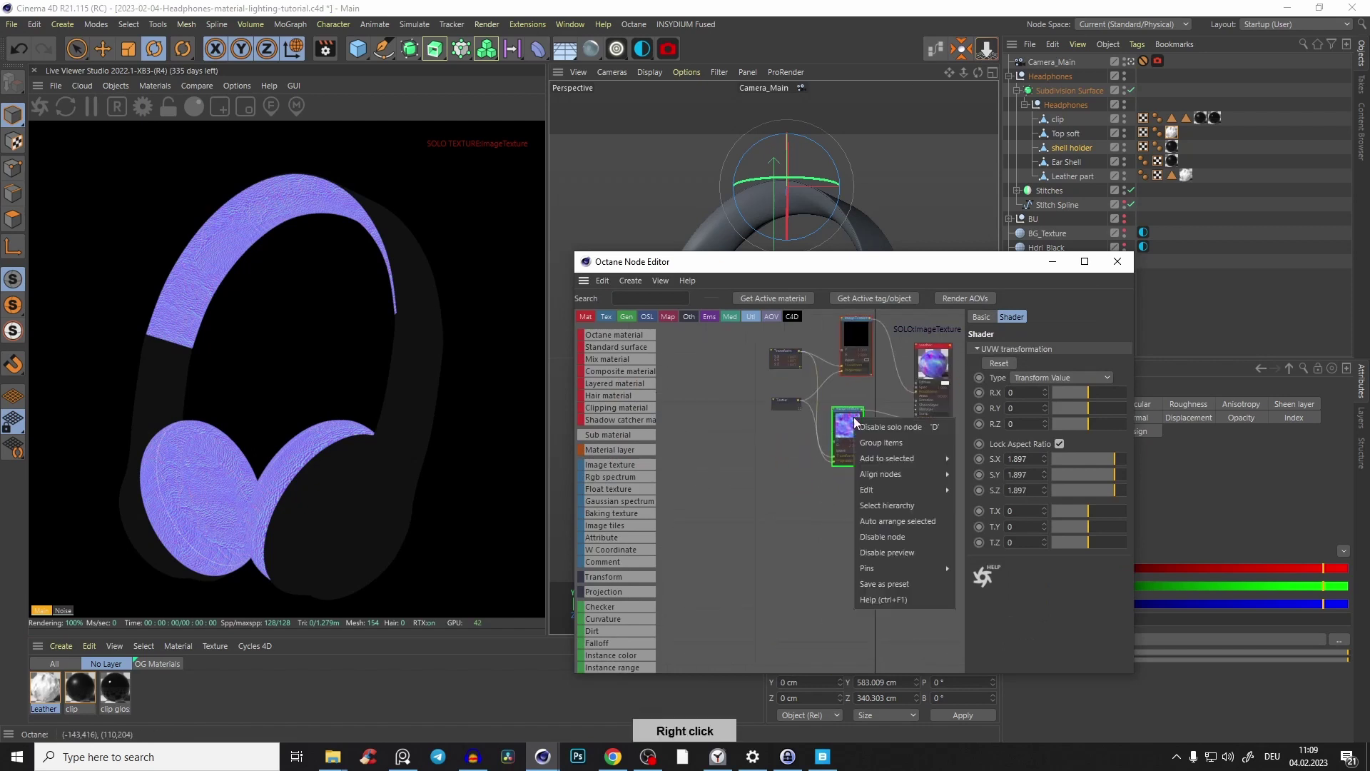
click(873, 427)
scroll(875, 405, down, 2)
scroll(871, 414, up, 4)
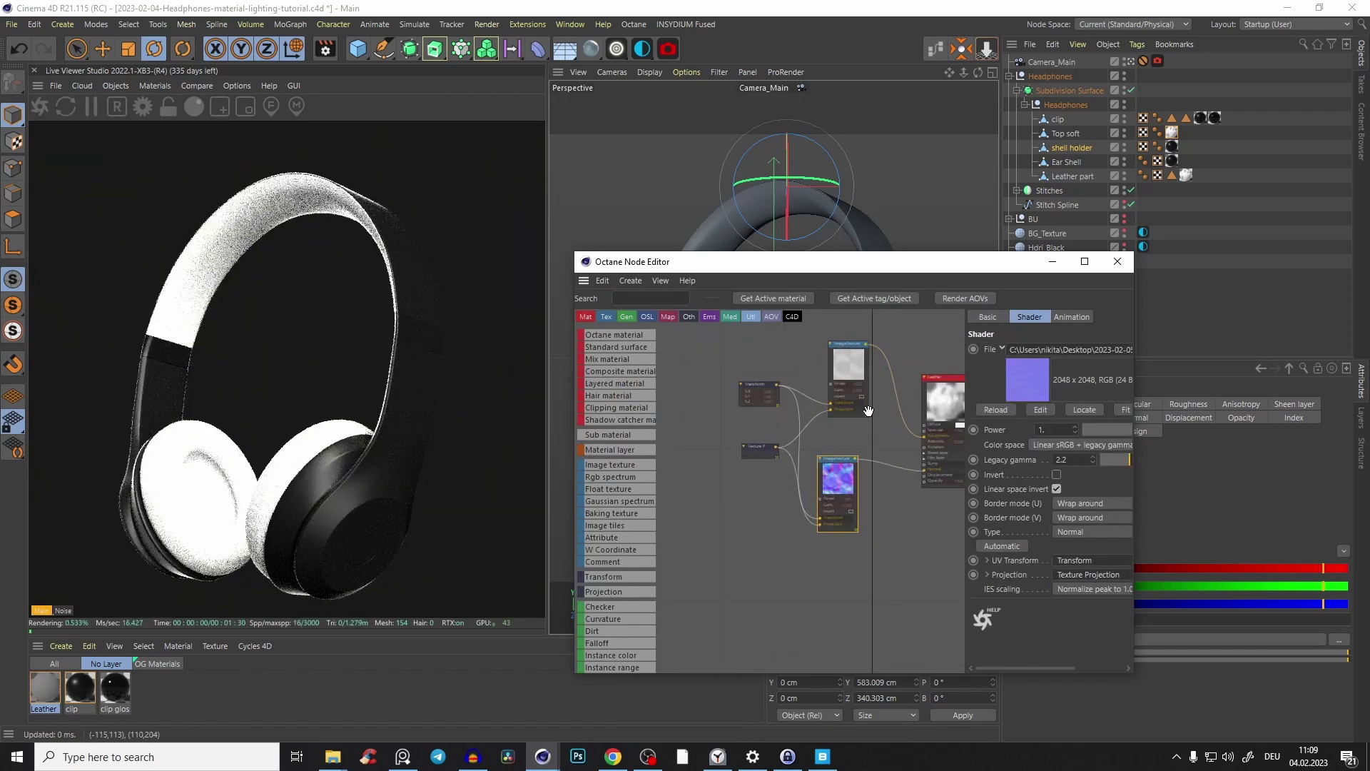
Set the Leather material's diffuse colour to near black, with R, G and B at 0.003936.
click(926, 396)
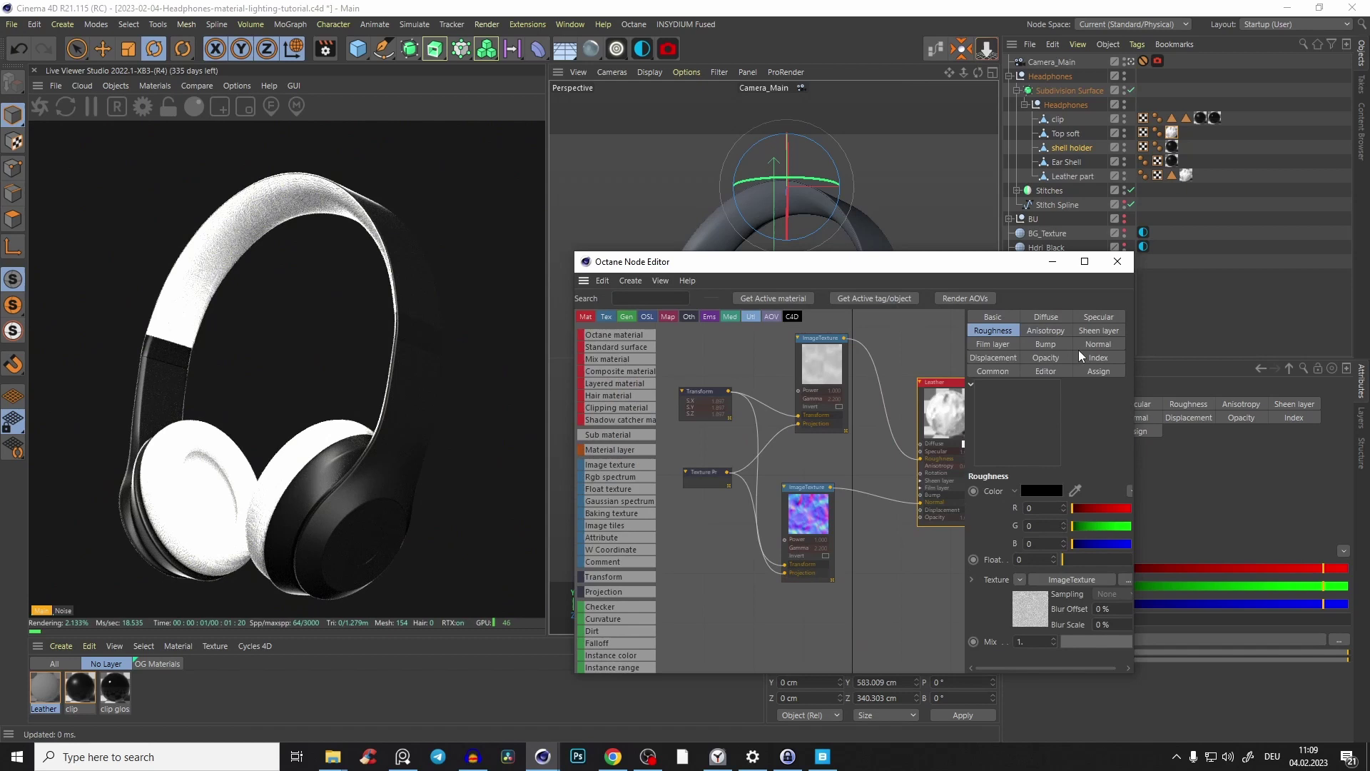
click(996, 319)
click(1041, 318)
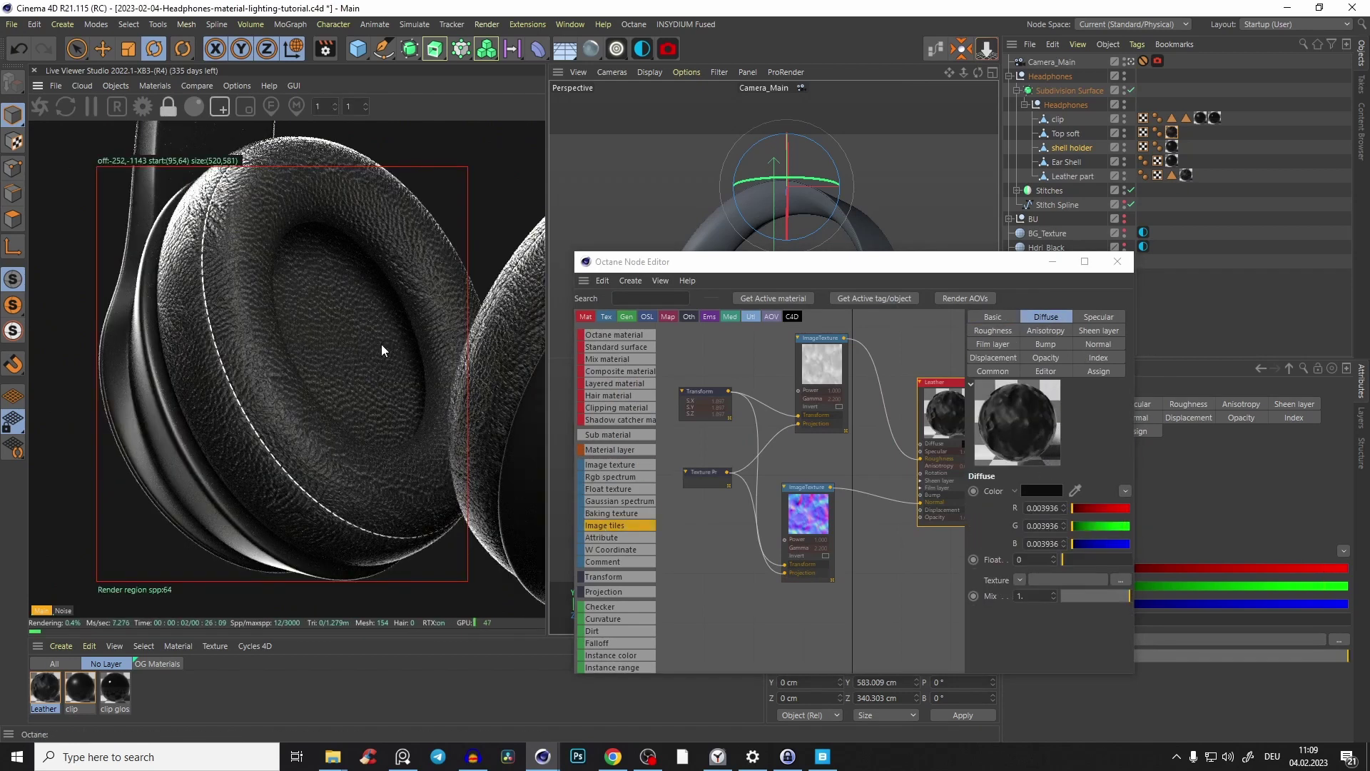
Set the leather Transform node's uniform scale to 1.3 and close the Octane Node Editor.
click(705, 404)
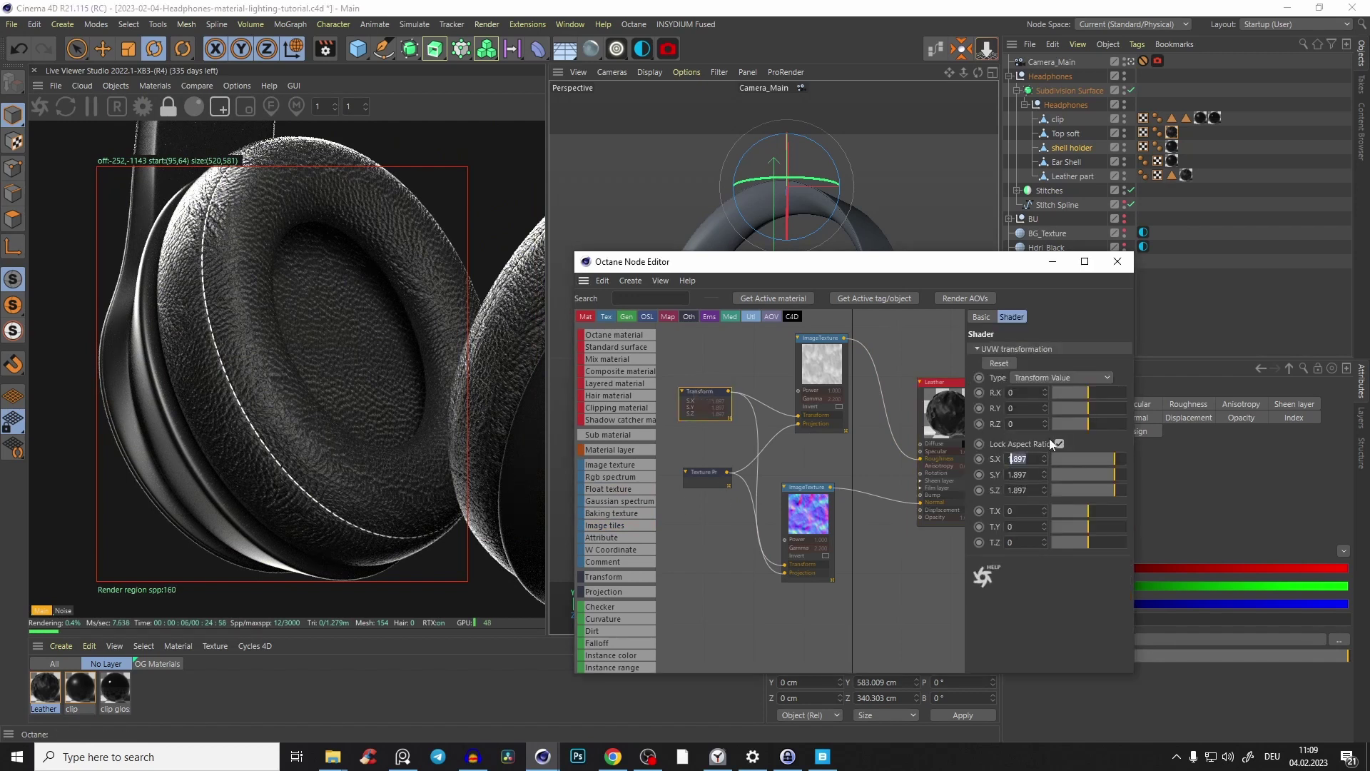
text(1.3)
key(Return)
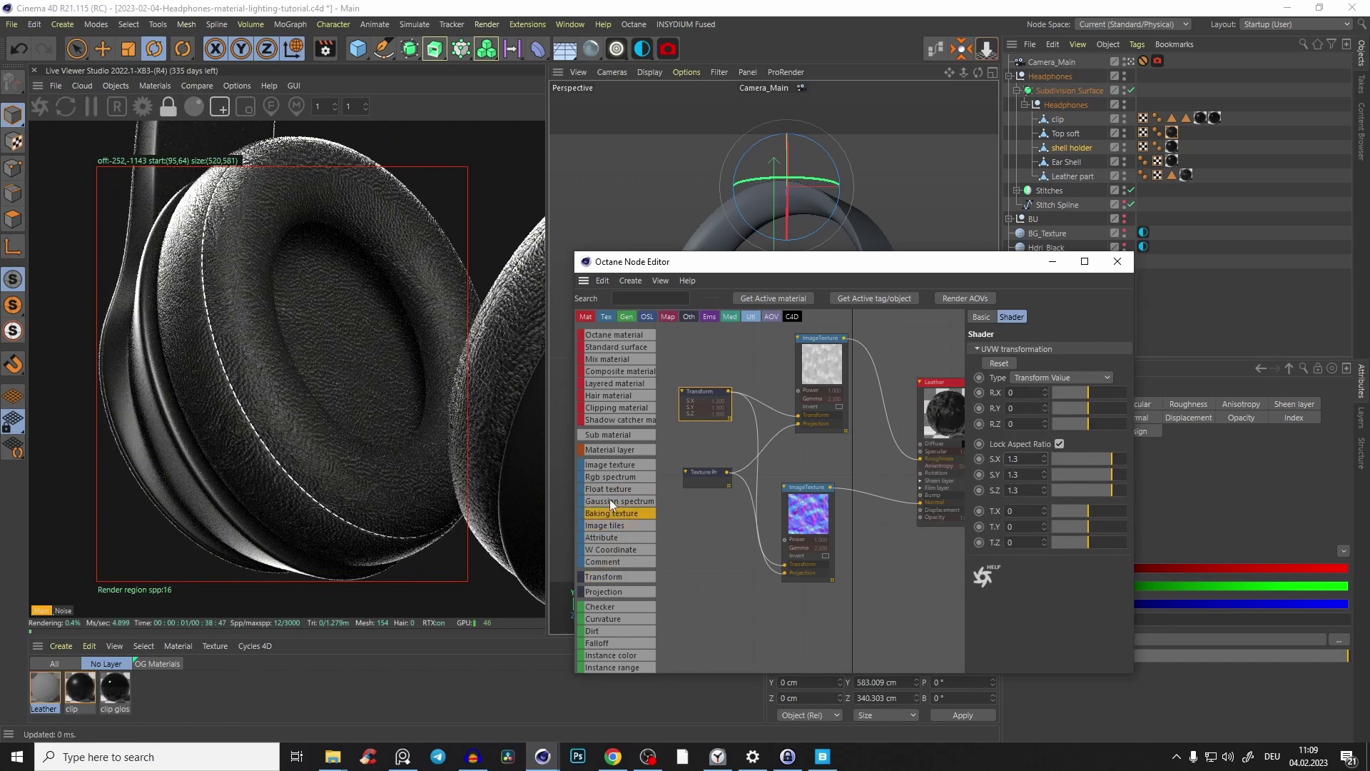
click(827, 362)
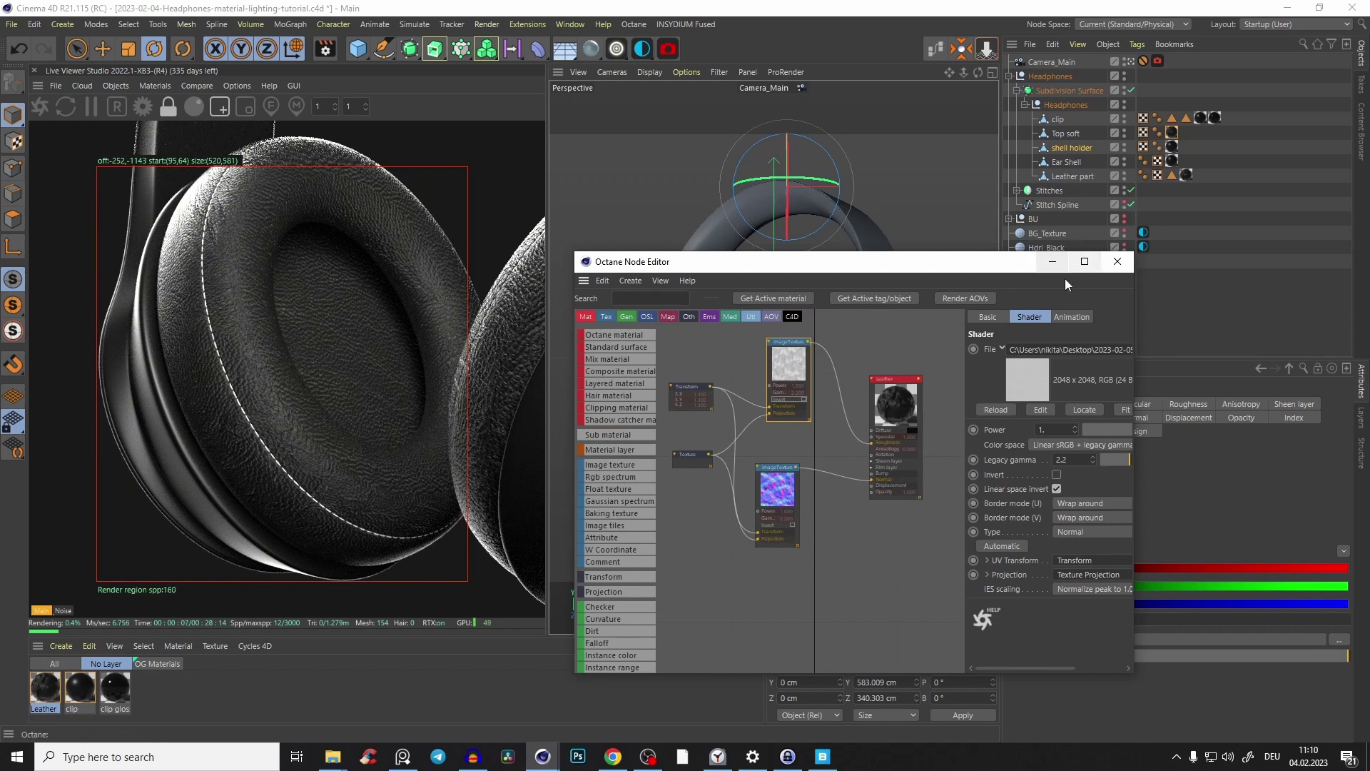
click(1117, 261)
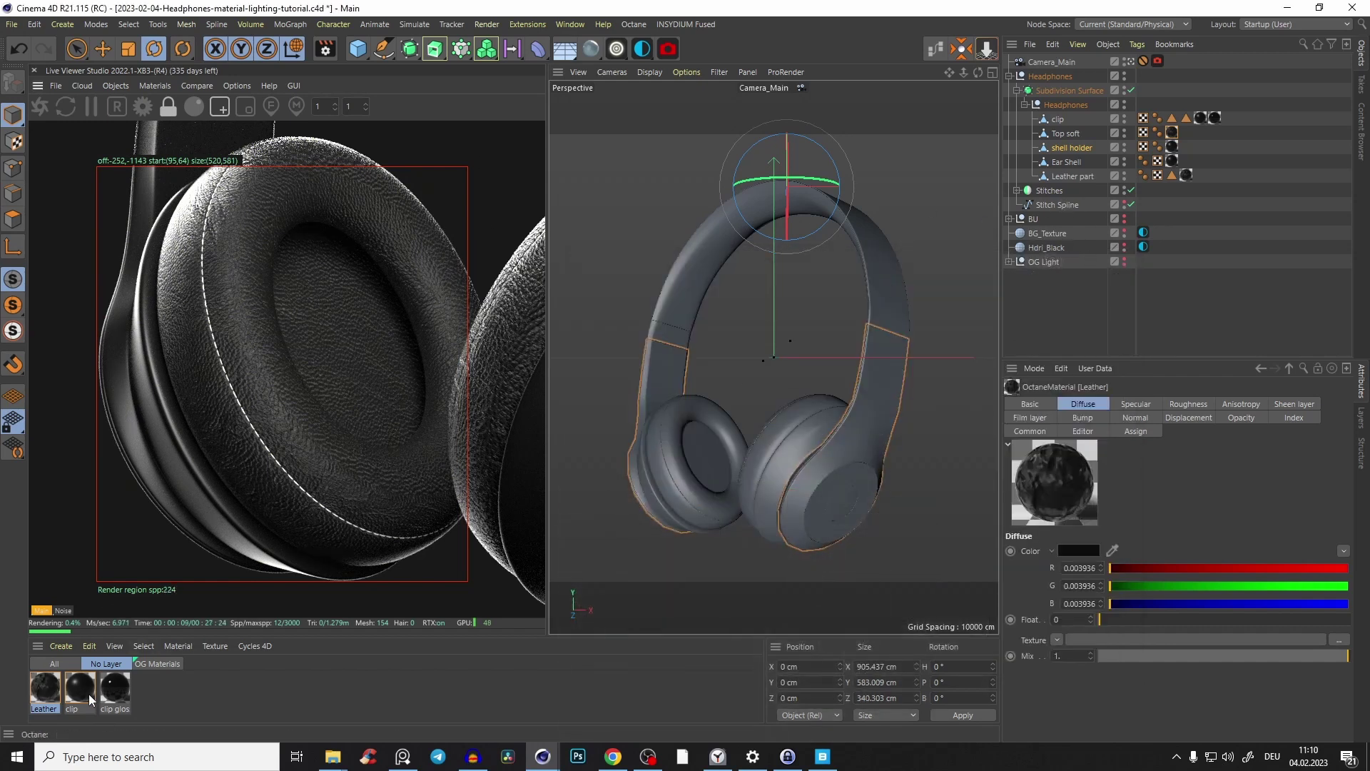
Assign the clip material to the Stitches object and set a render region around the front ear cushion.
drag(1054, 198, 1049, 195)
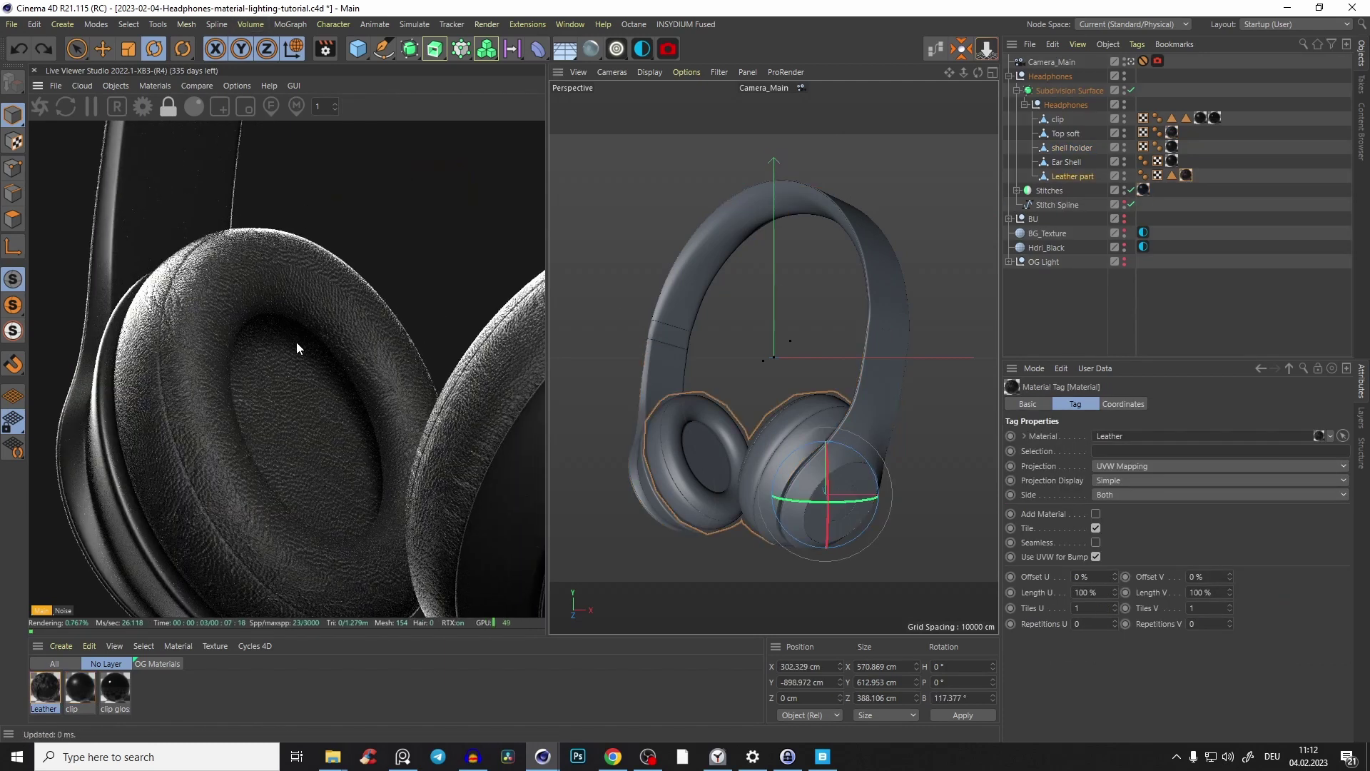
drag(71, 182, 457, 483)
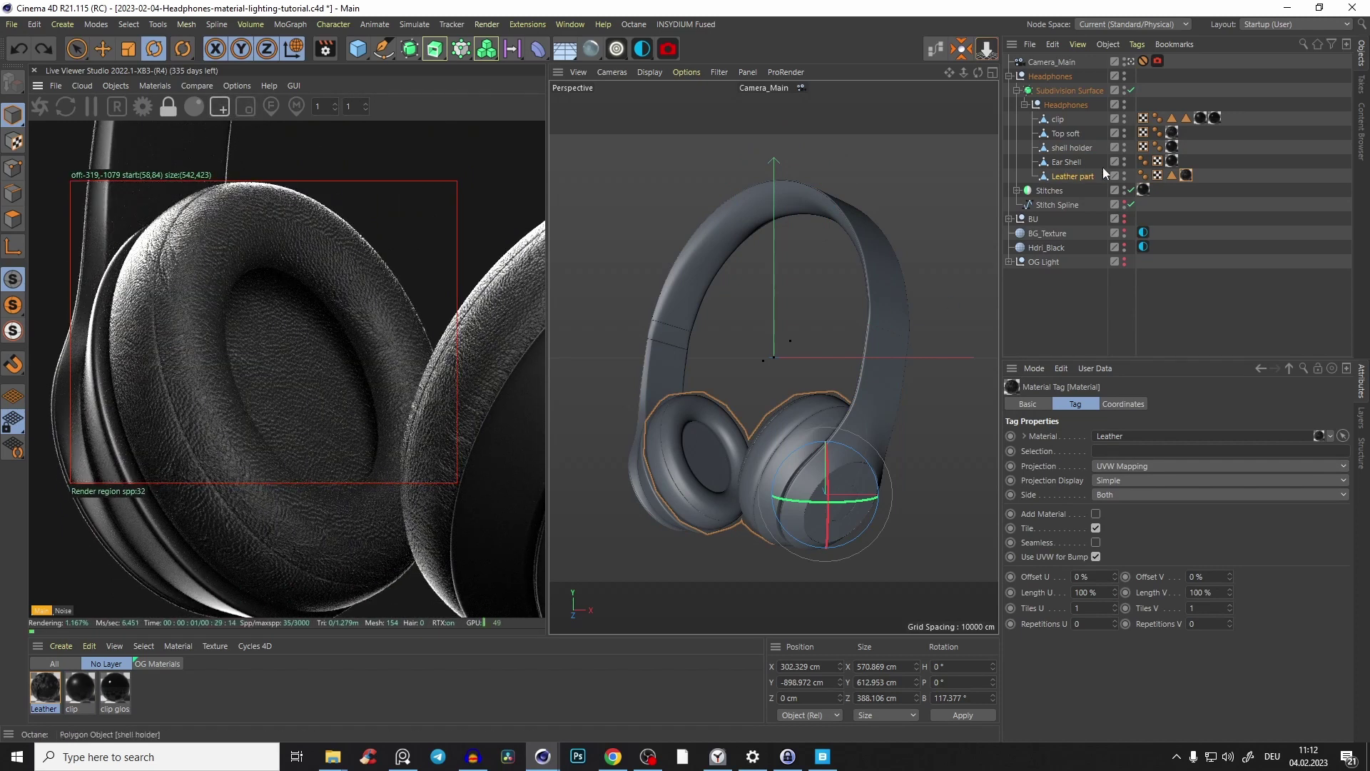
Set the projection of the Leather part object's Leather material tag to Cubic.
click(1069, 177)
click(1186, 175)
click(1106, 467)
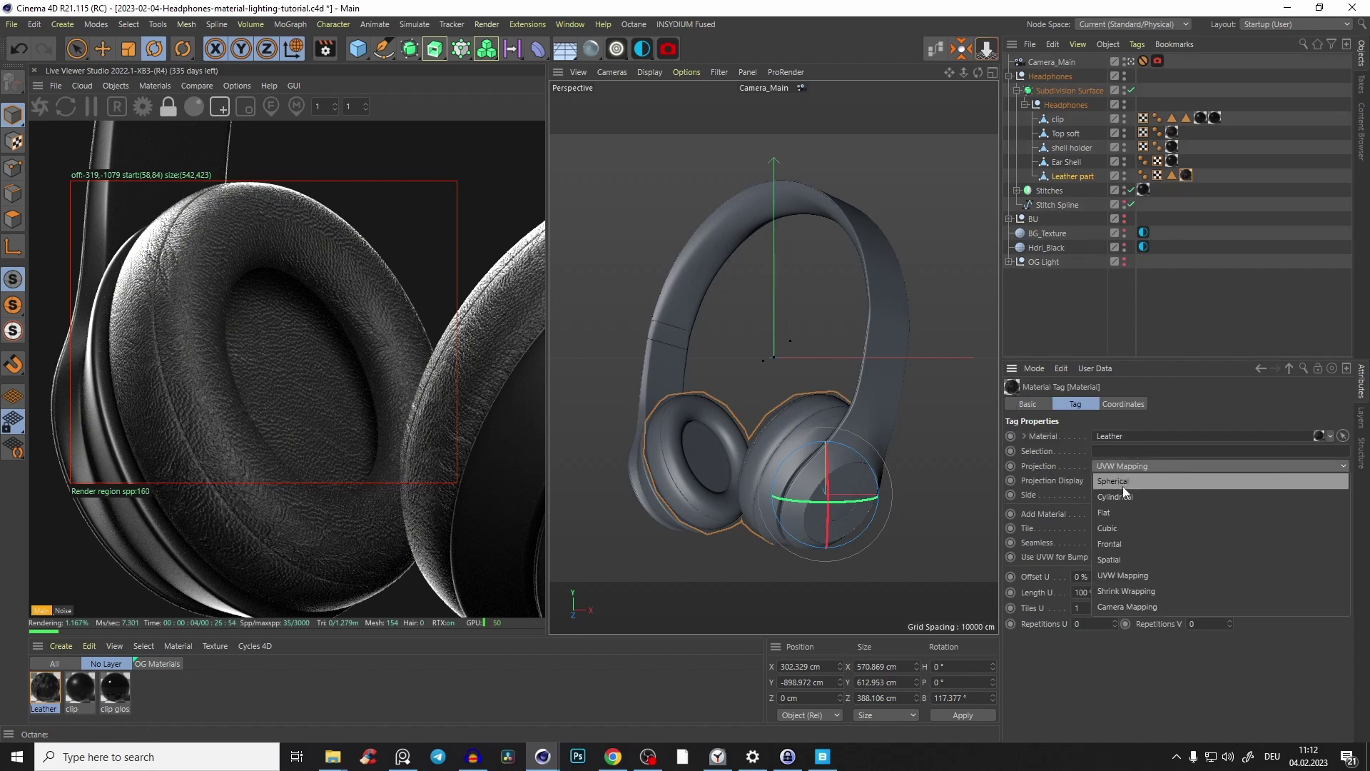
click(1111, 525)
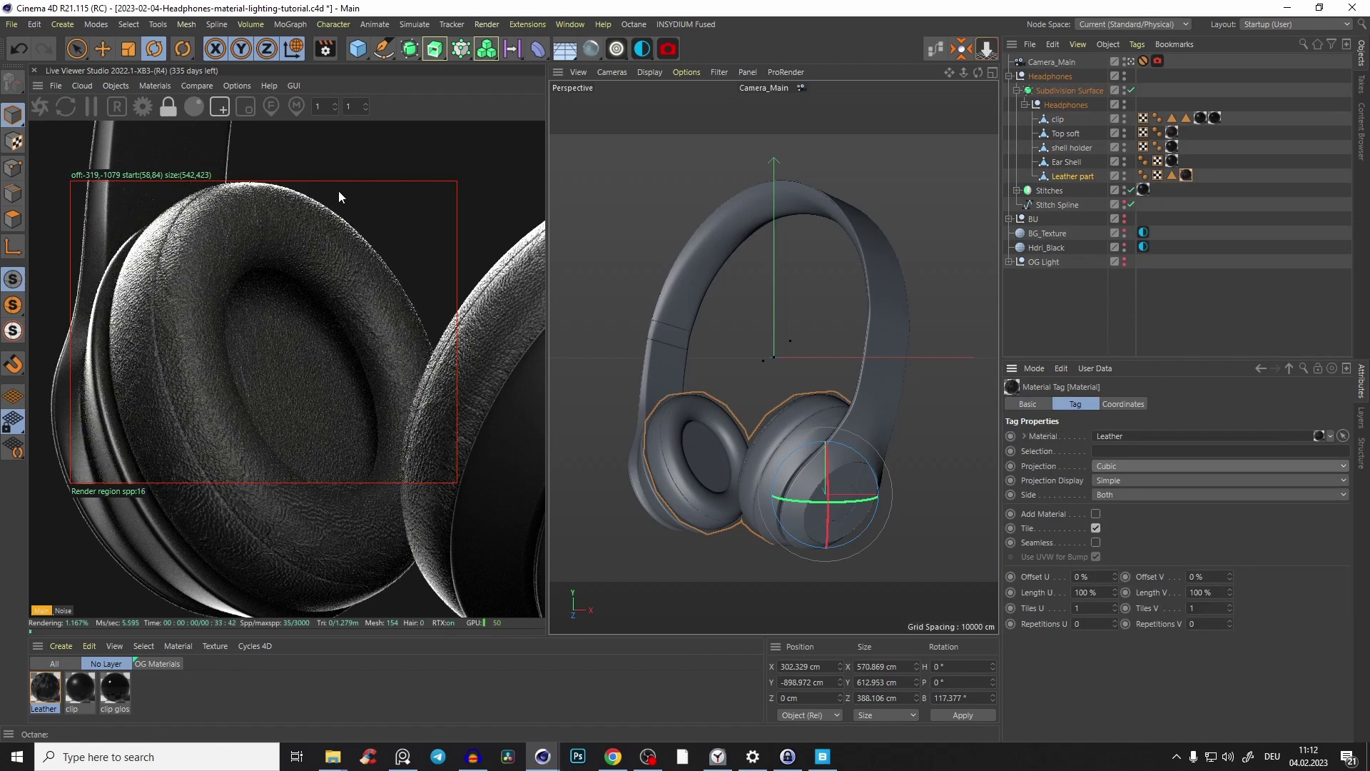
Enlarge the render region to cover both ear cushions and examine the leather grain.
drag(113, 169, 523, 537)
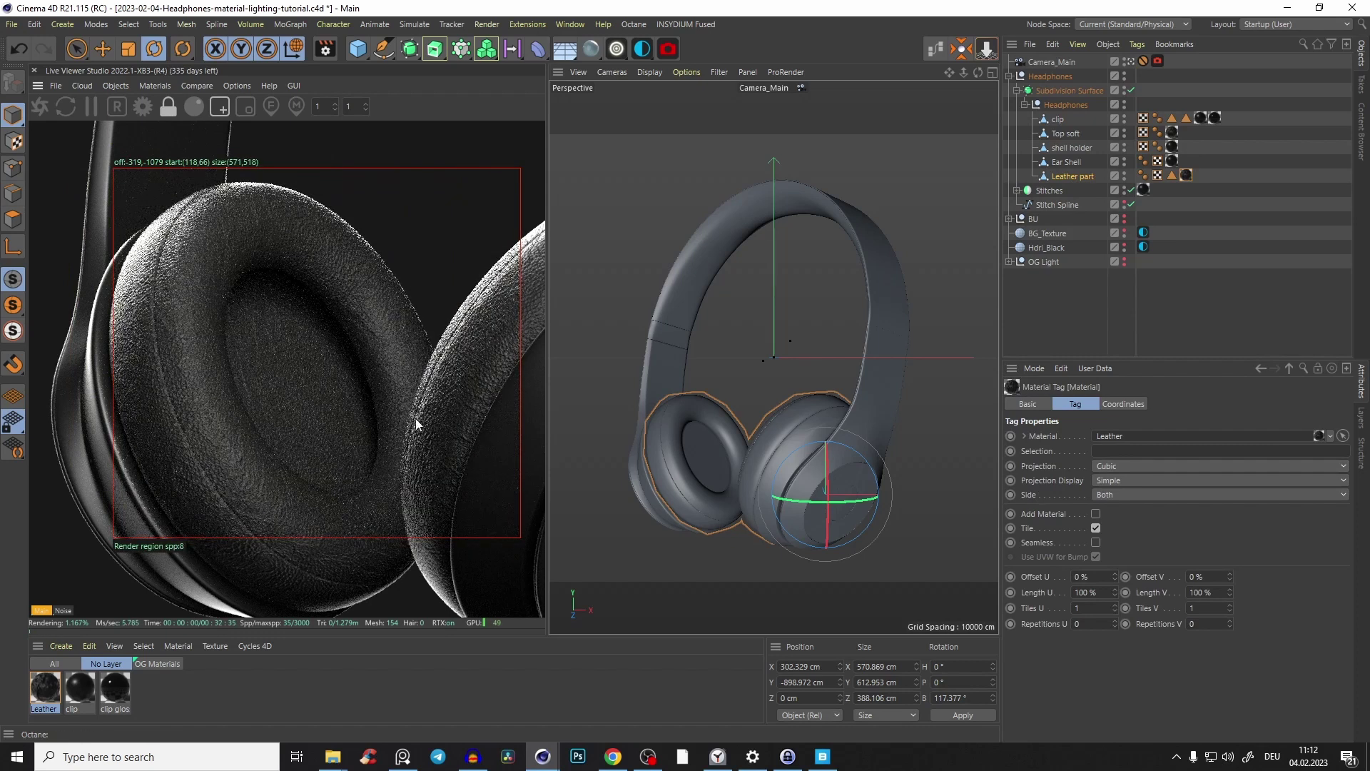
drag(68, 193, 262, 429)
drag(262, 430, 519, 608)
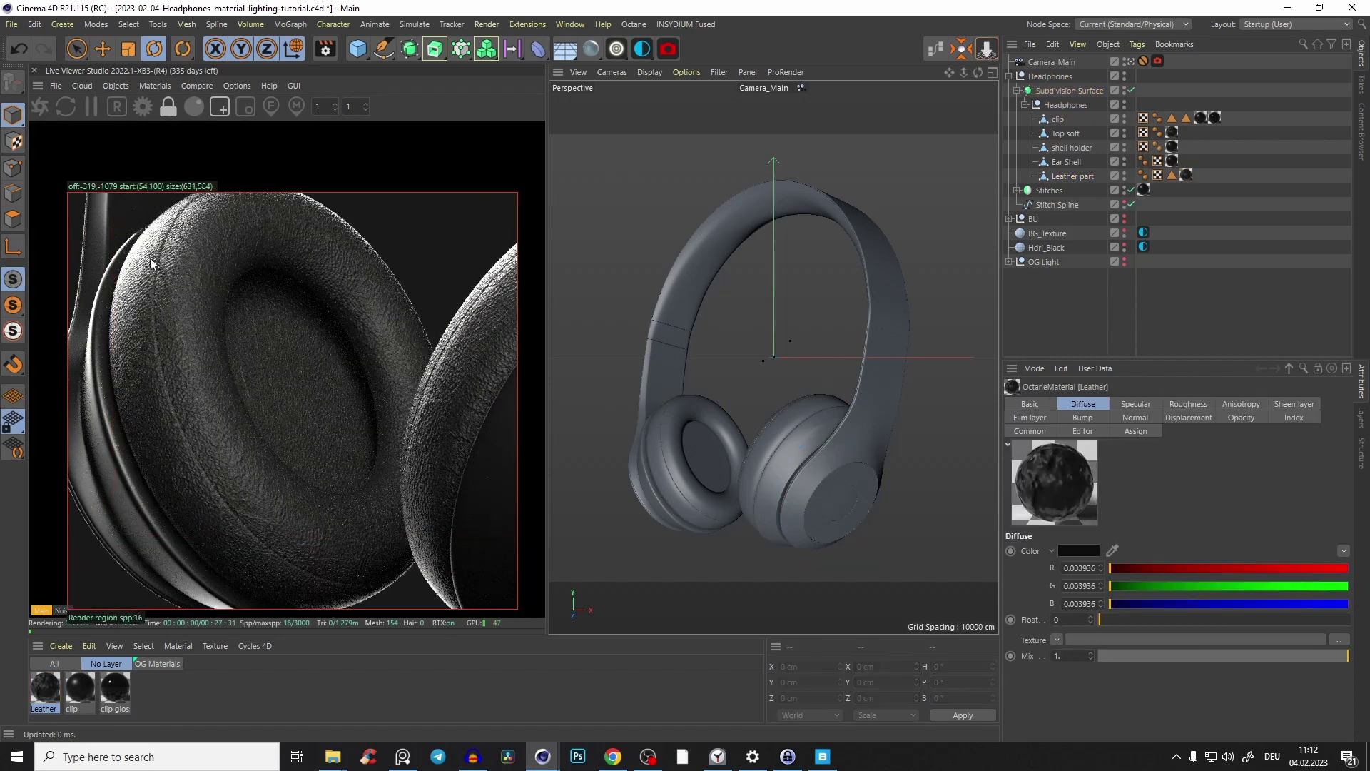
Adjust the render region over the ear cushions and insert an Octane gradient between the leather's roughness texture and its Roughness input.
mouse_move(78, 163)
mouse_down()
mouse_move(376, 429)
mouse_move(562, 494)
mouse_up()
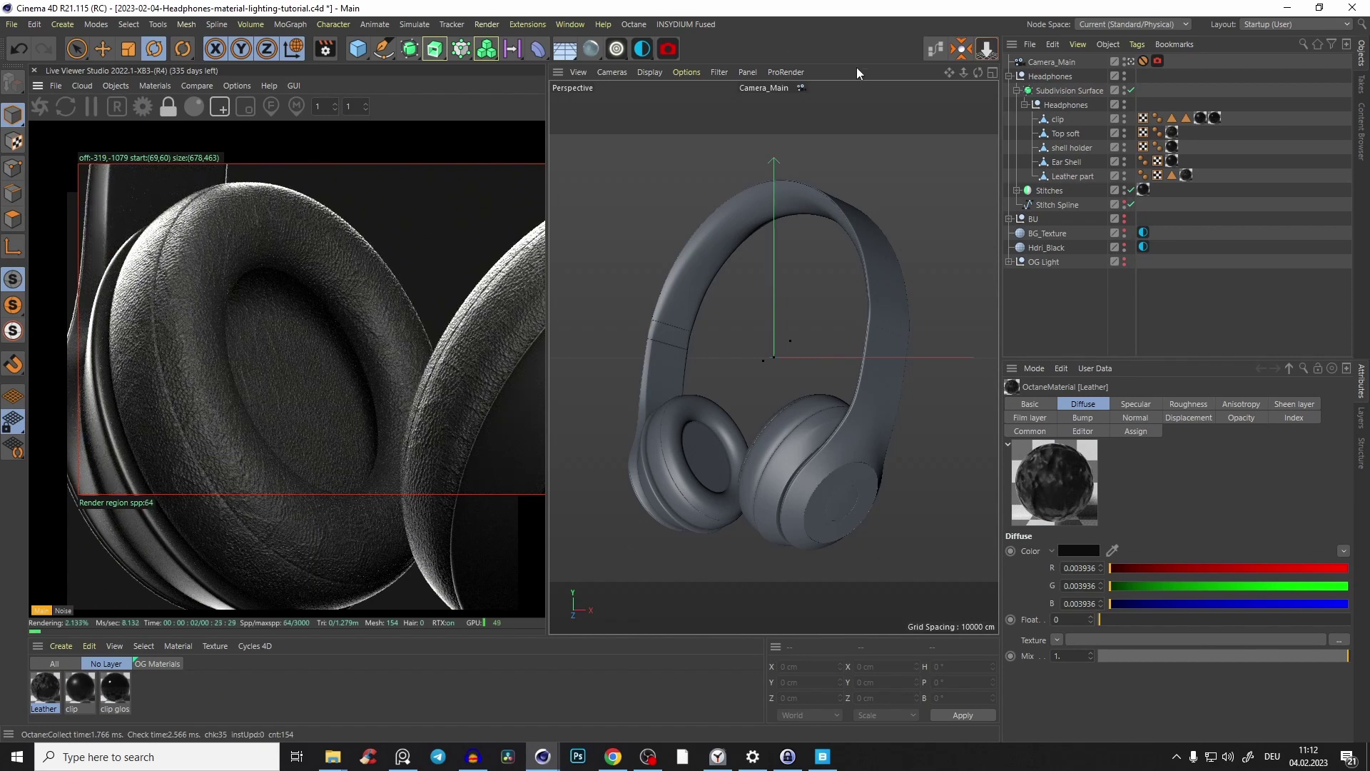
click(935, 49)
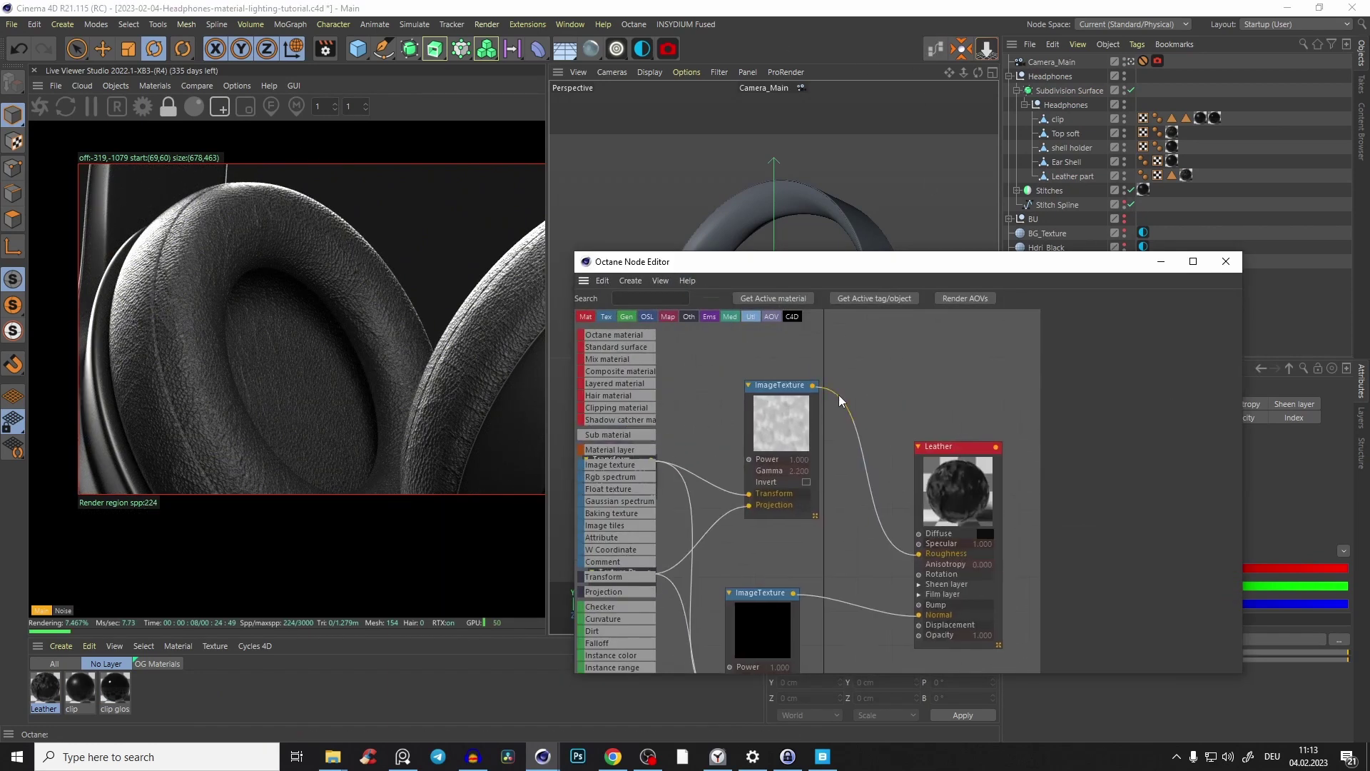
scroll(840, 398, up, 2)
middle_drag(832, 387, 792, 309)
scroll(828, 417, down, 5)
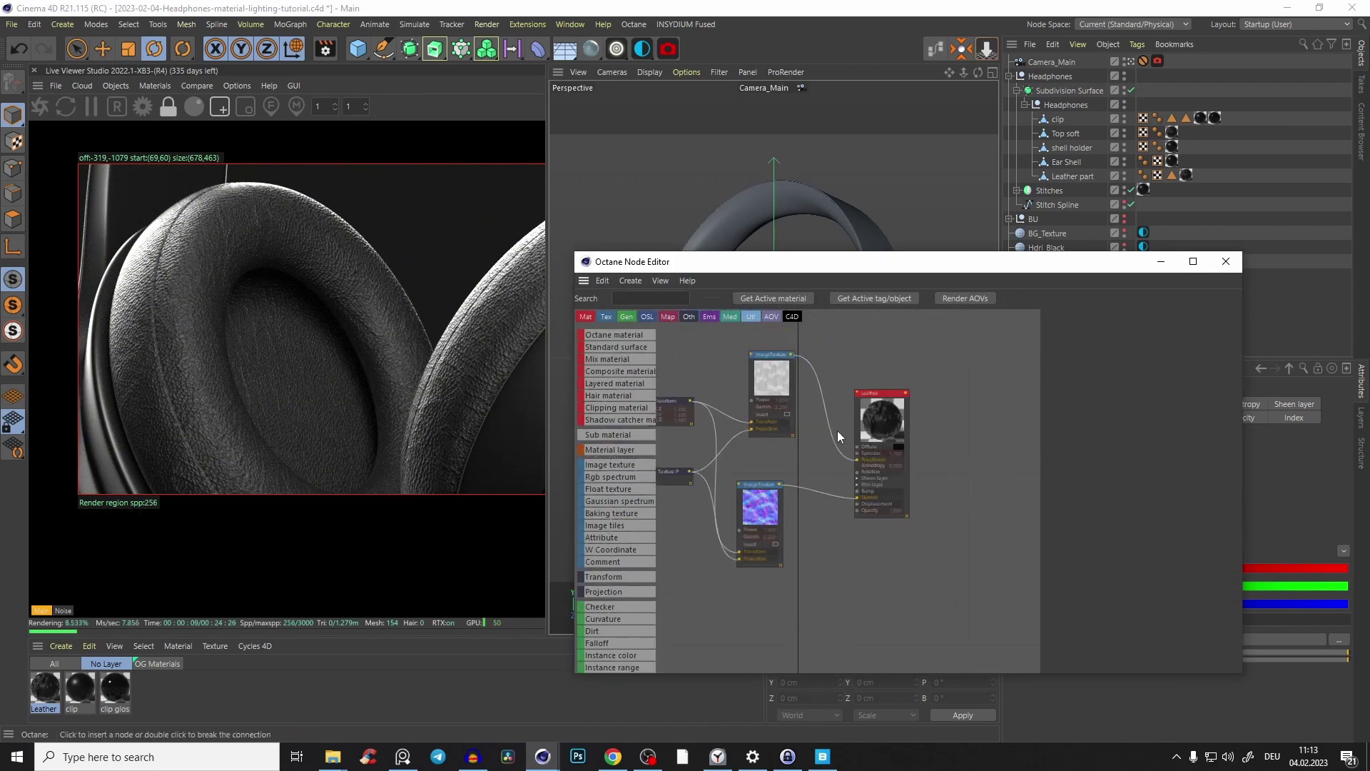
middle_drag(837, 430, 846, 473)
scroll(842, 414, up, 3)
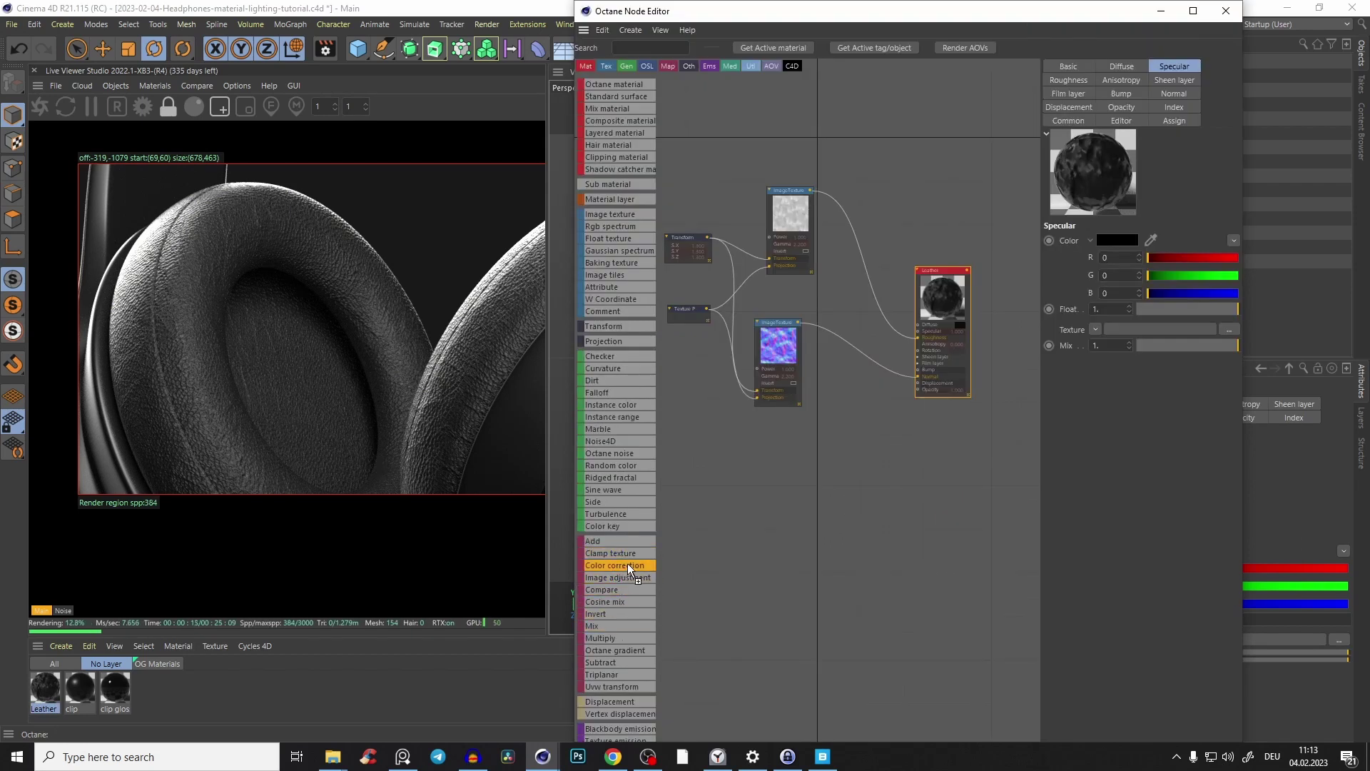
drag(615, 653, 862, 279)
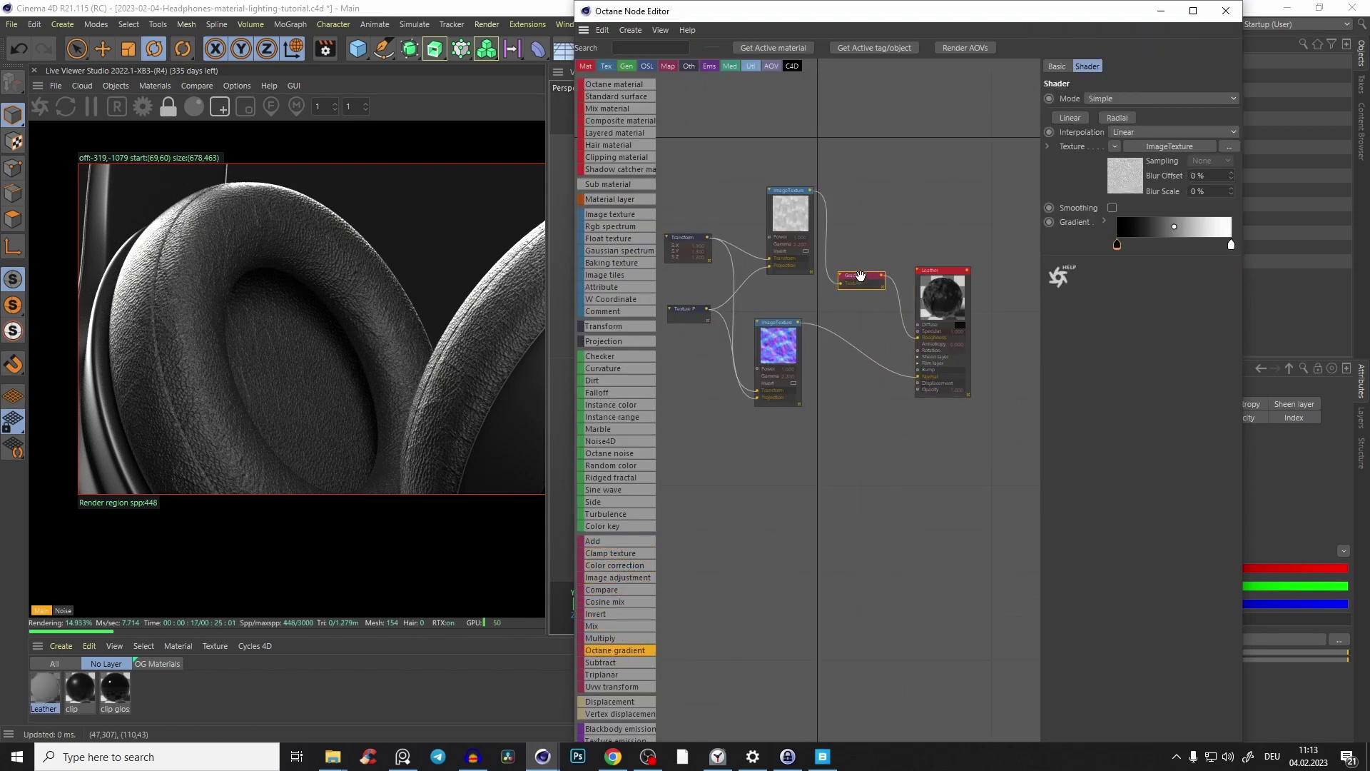
Darken the roughness gradient's white end knot to a light grey in two passes.
double_click(1231, 244)
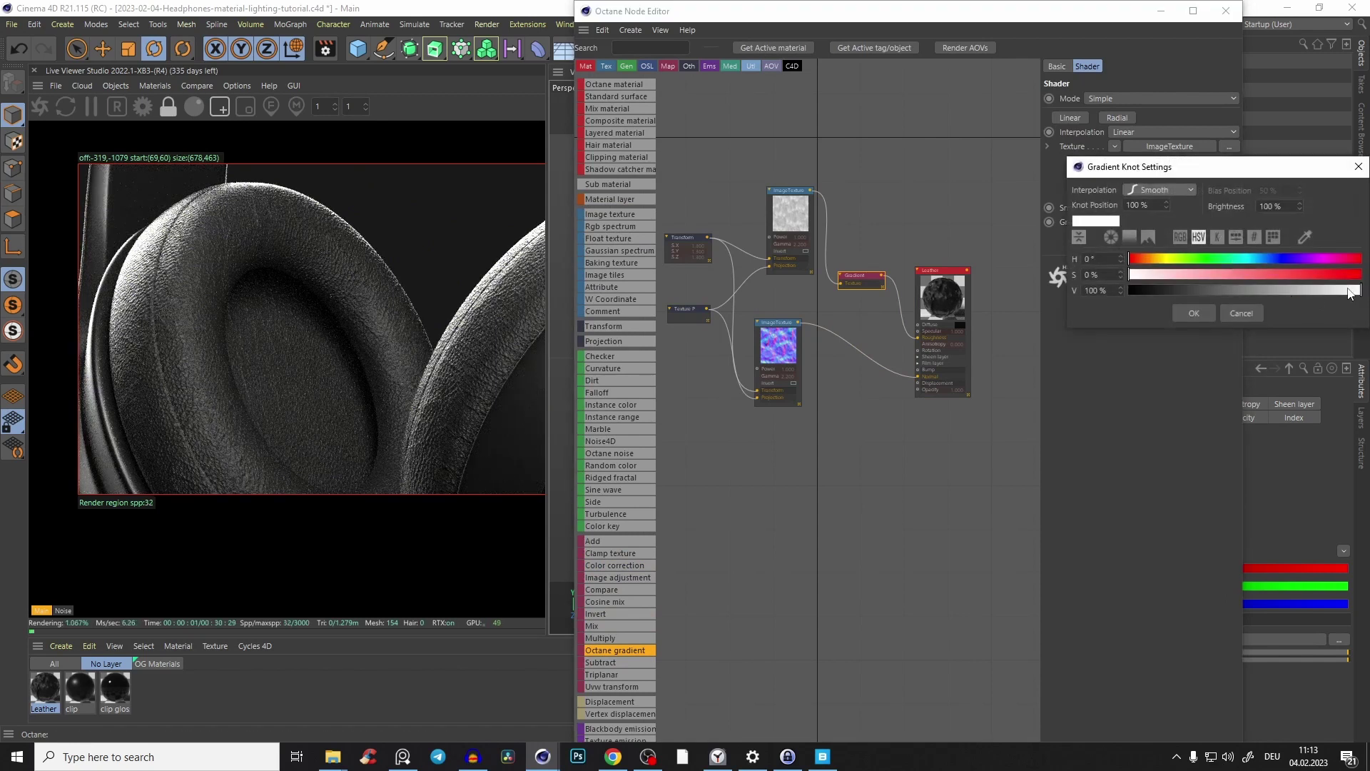
drag(1353, 291, 1337, 294)
click(1199, 313)
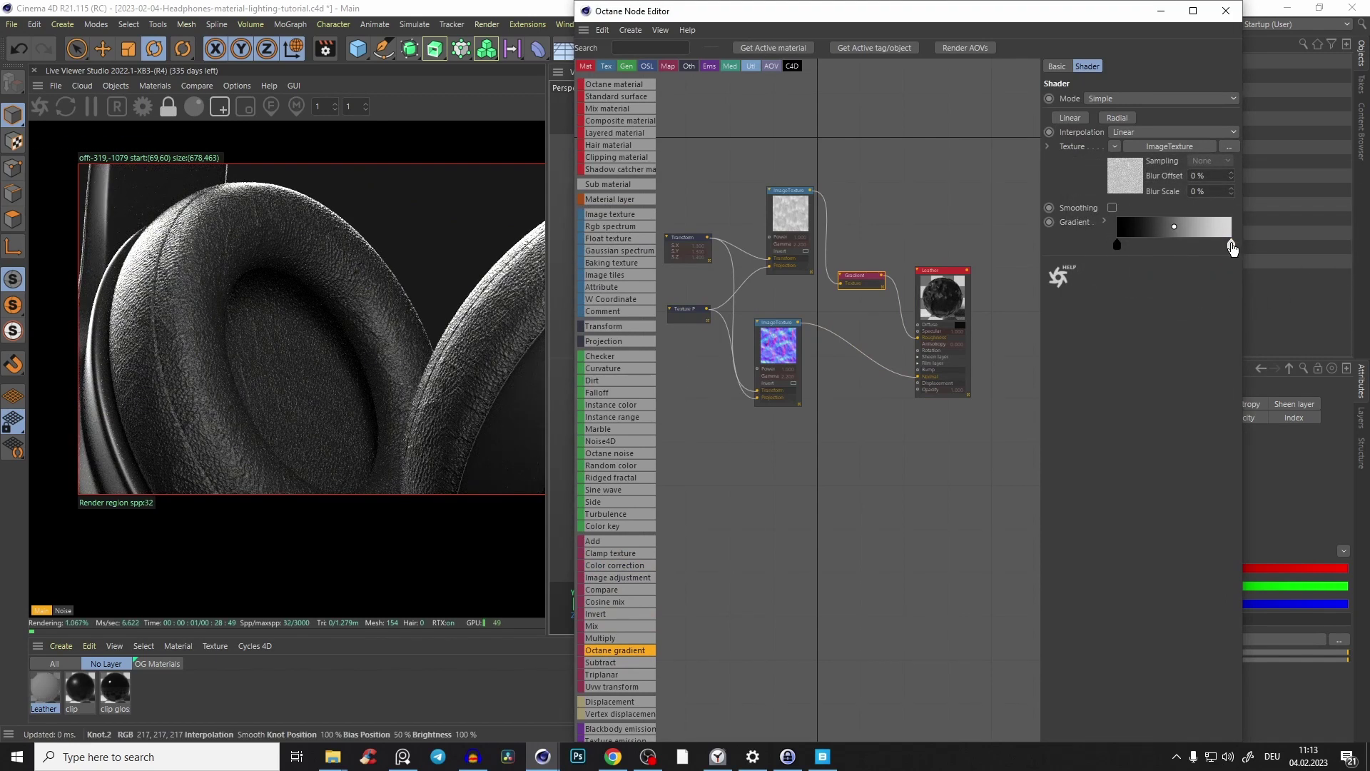
double_click(1232, 246)
click(1314, 292)
click(1185, 312)
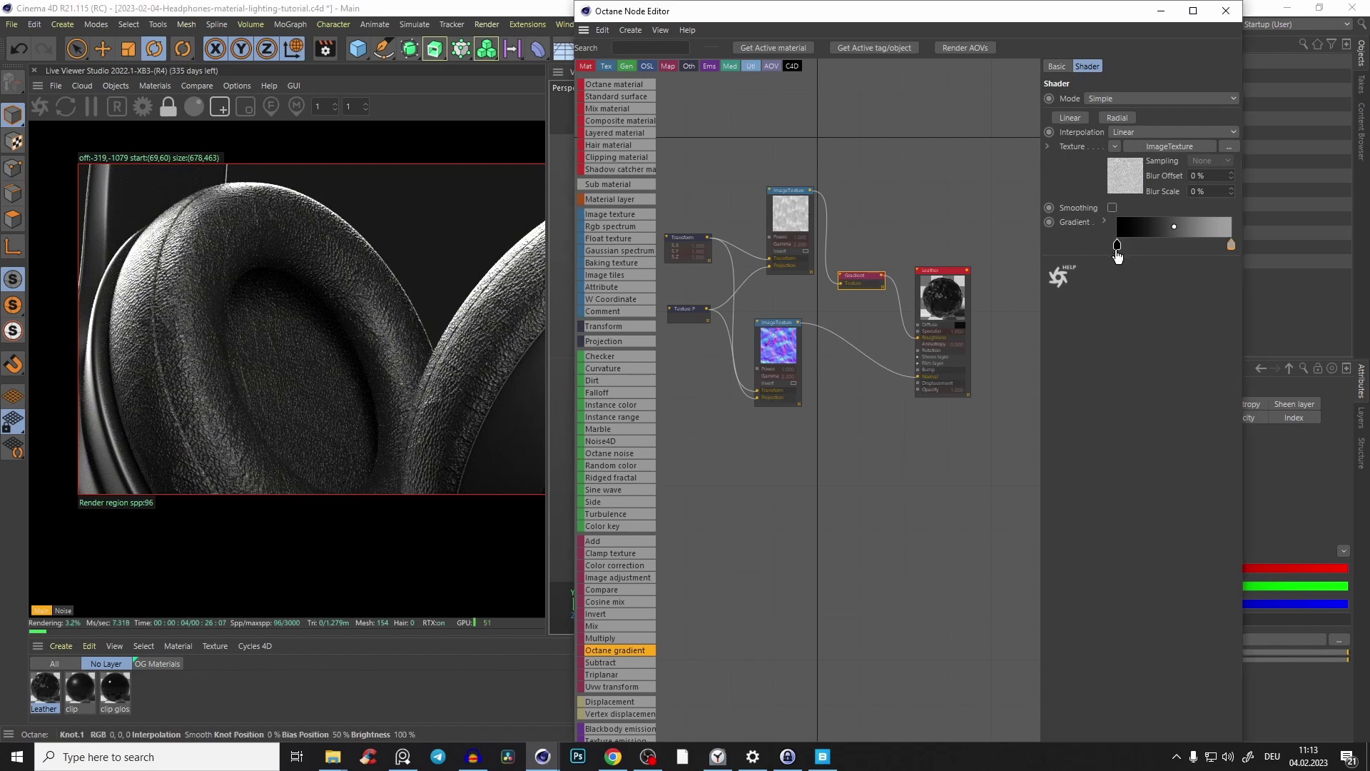
Adjust the brightness of the roughness gradient's black start knot.
double_click(1117, 245)
click(1039, 295)
click(1088, 320)
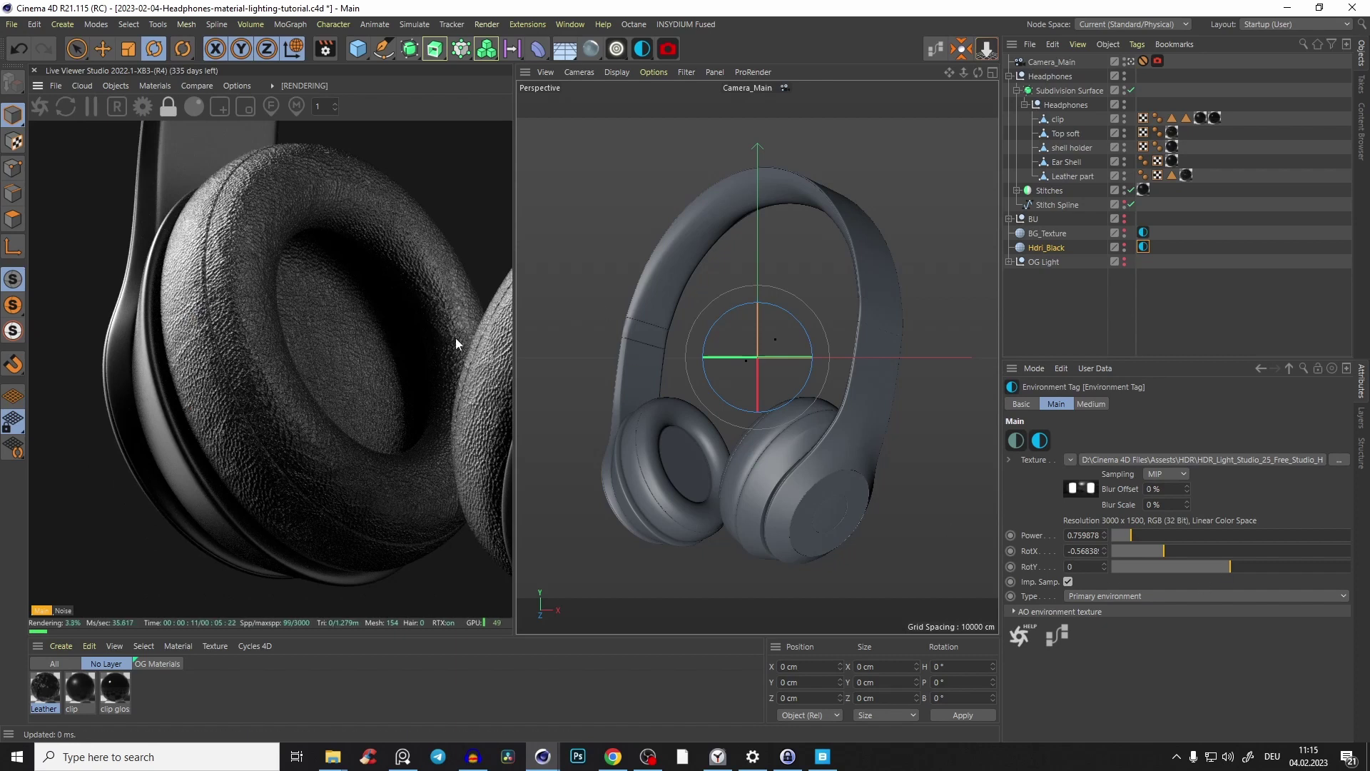
Try powers of 0.5 and 0.3 on the leather's normal map texture and settle on 0.4.
drag(441, 339, 383, 347)
drag(516, 315, 548, 314)
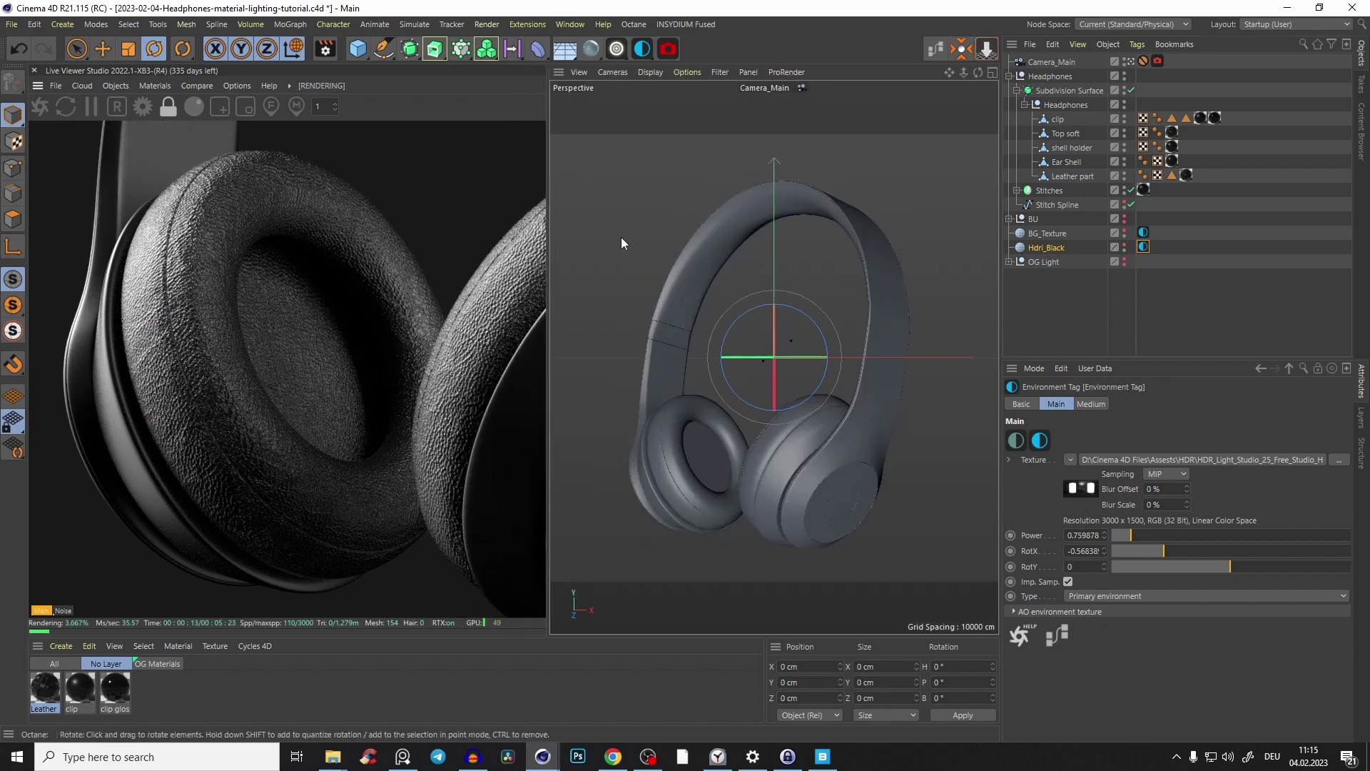
click(930, 55)
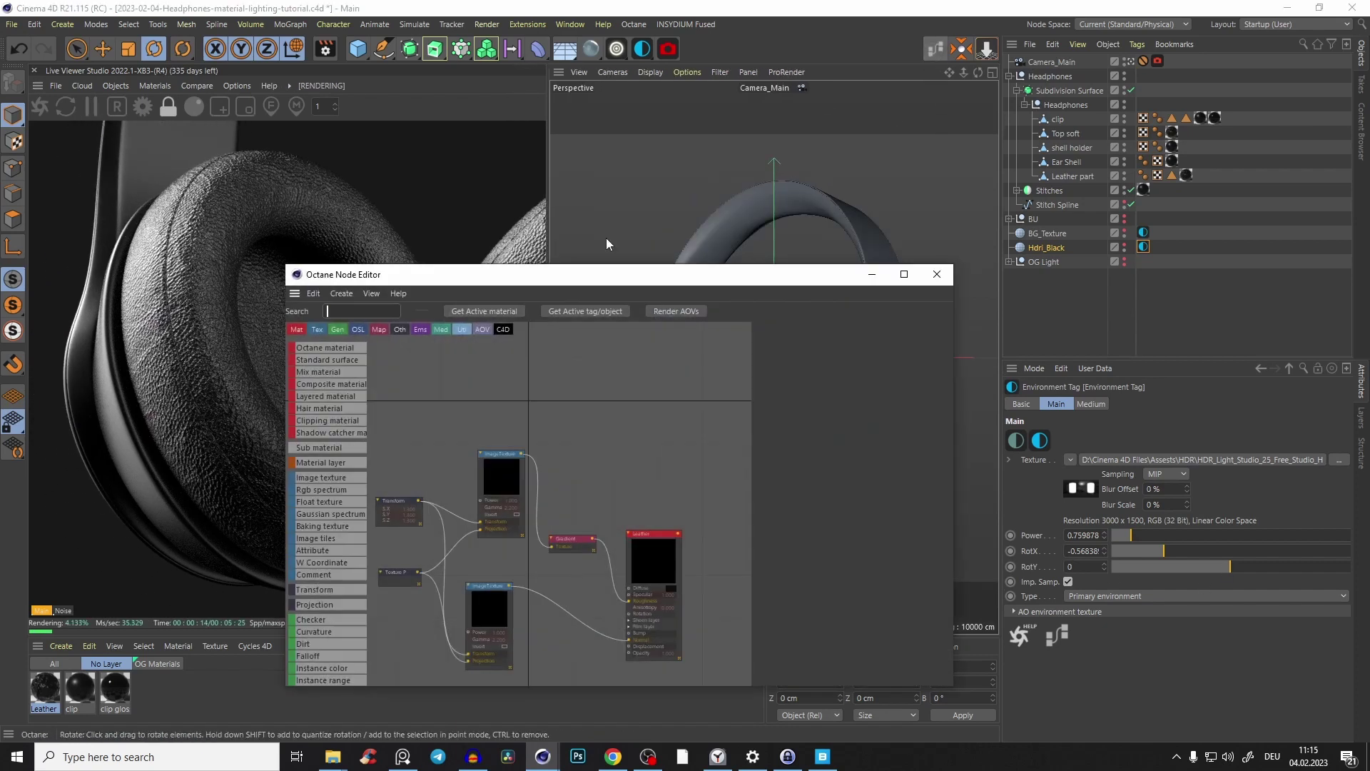
click(481, 606)
drag(708, 284, 836, 226)
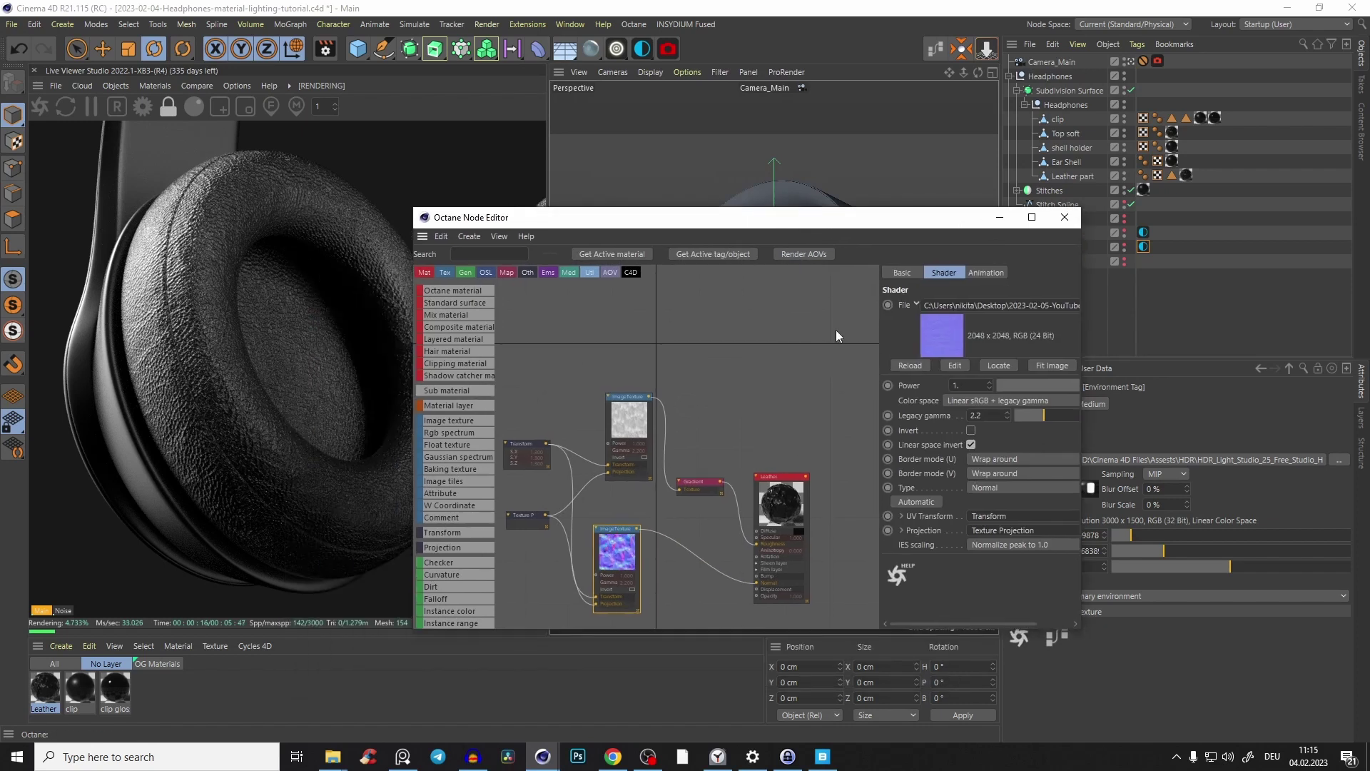
middle_drag(935, 397, 862, 408)
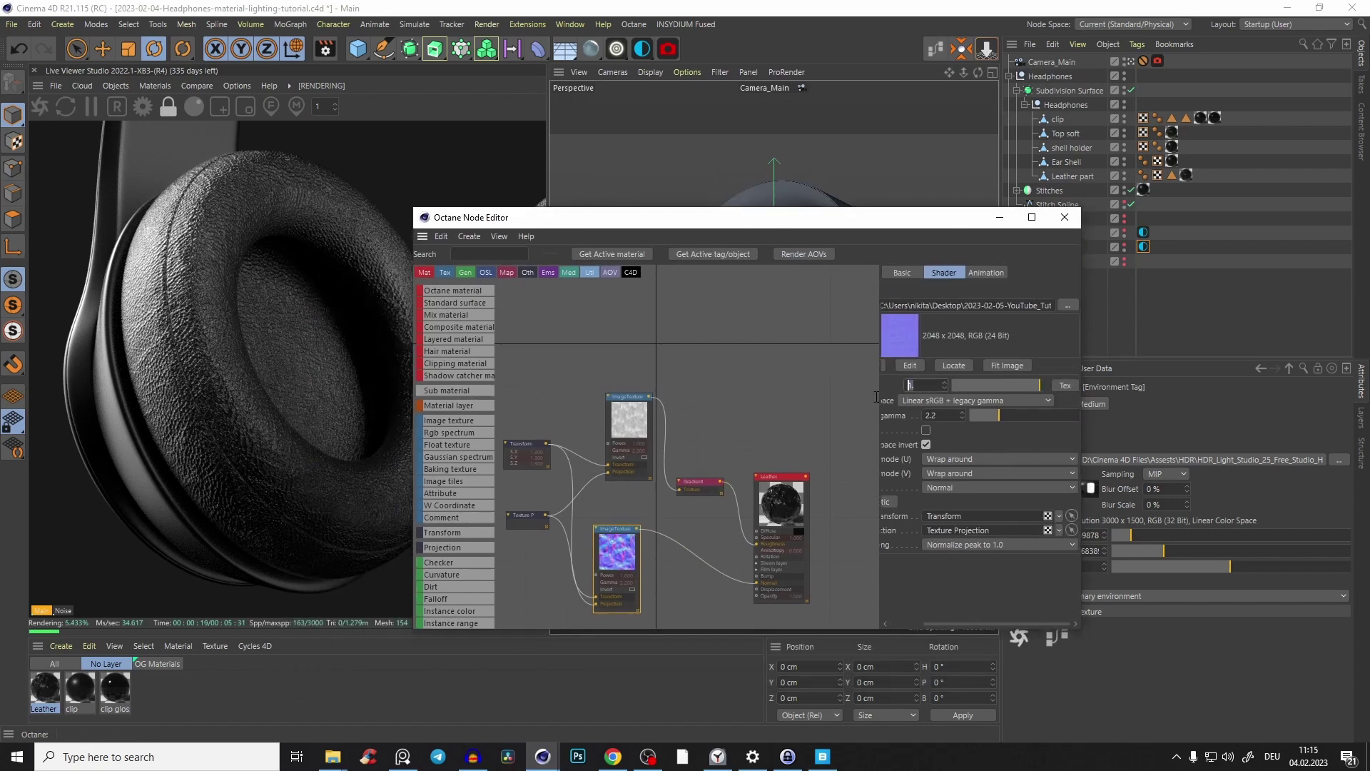
key(Return)
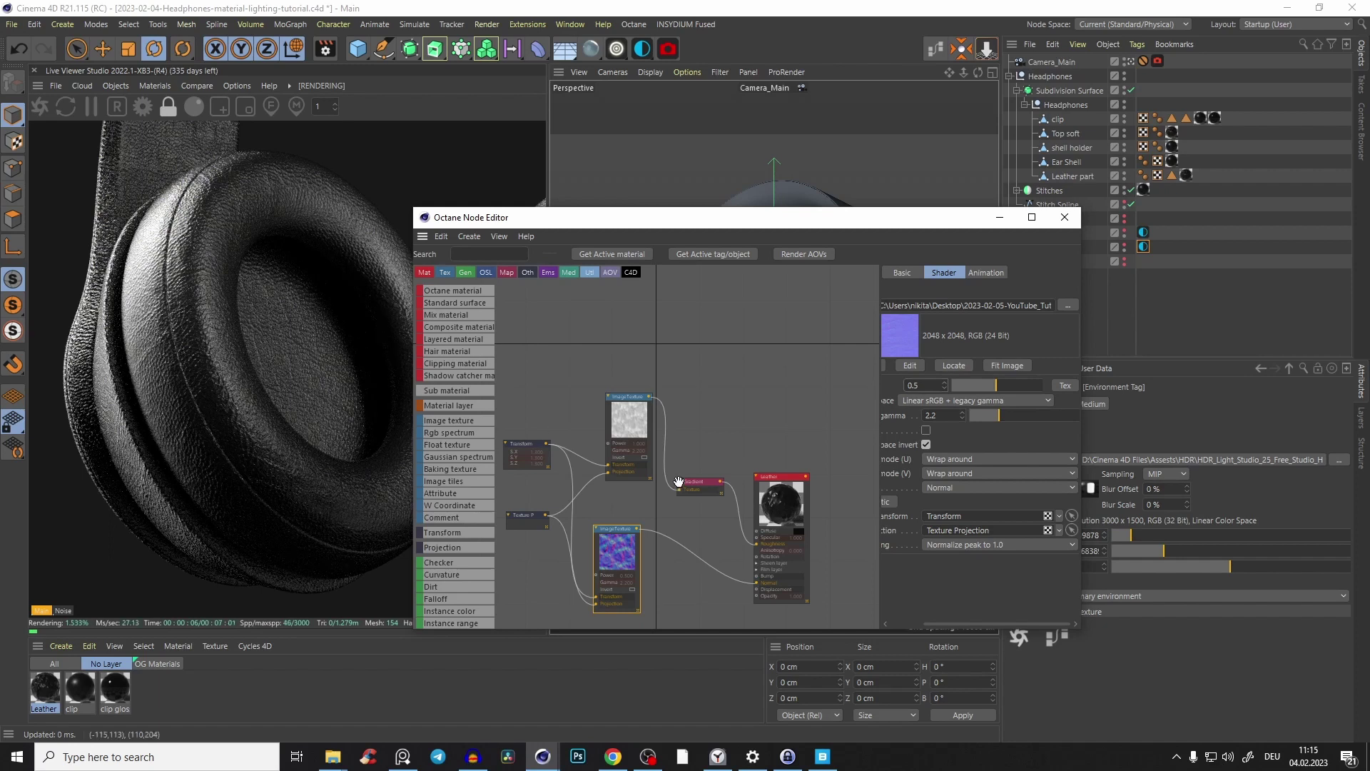
text(0.3)
key(Return)
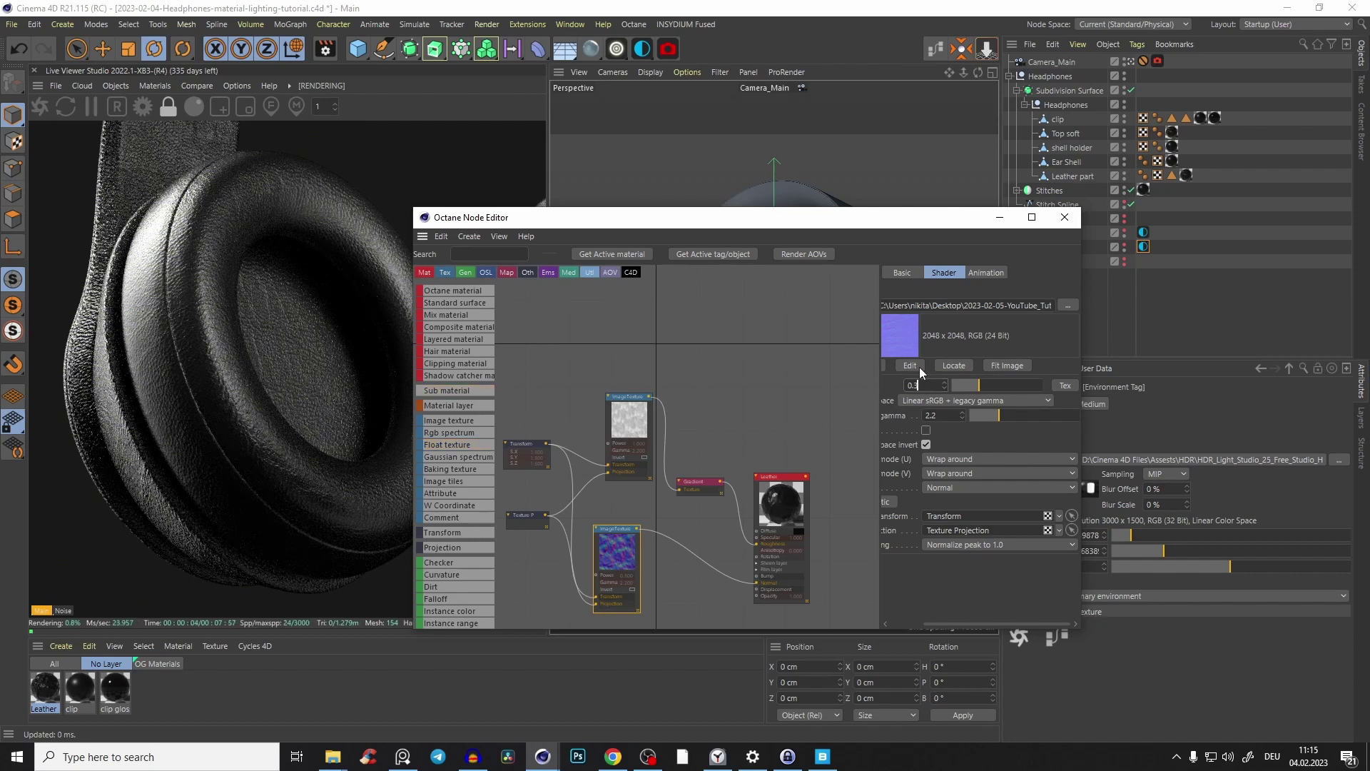
key(BackSpace)
text(4)
key(Return)
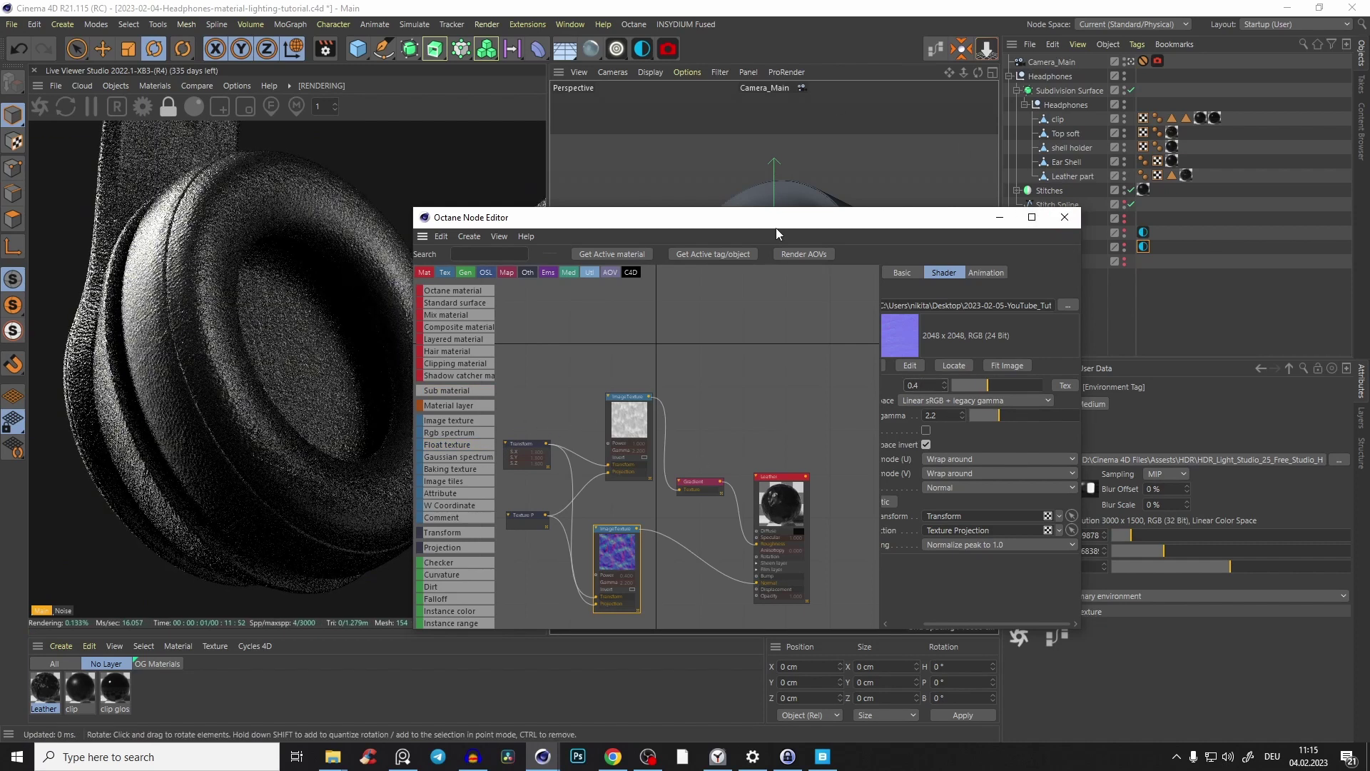
Examine the softened leather grain on the headband and ear cushions in the render, closing the Octane Node Editor.
drag(281, 212, 225, 557)
drag(246, 175, 236, 452)
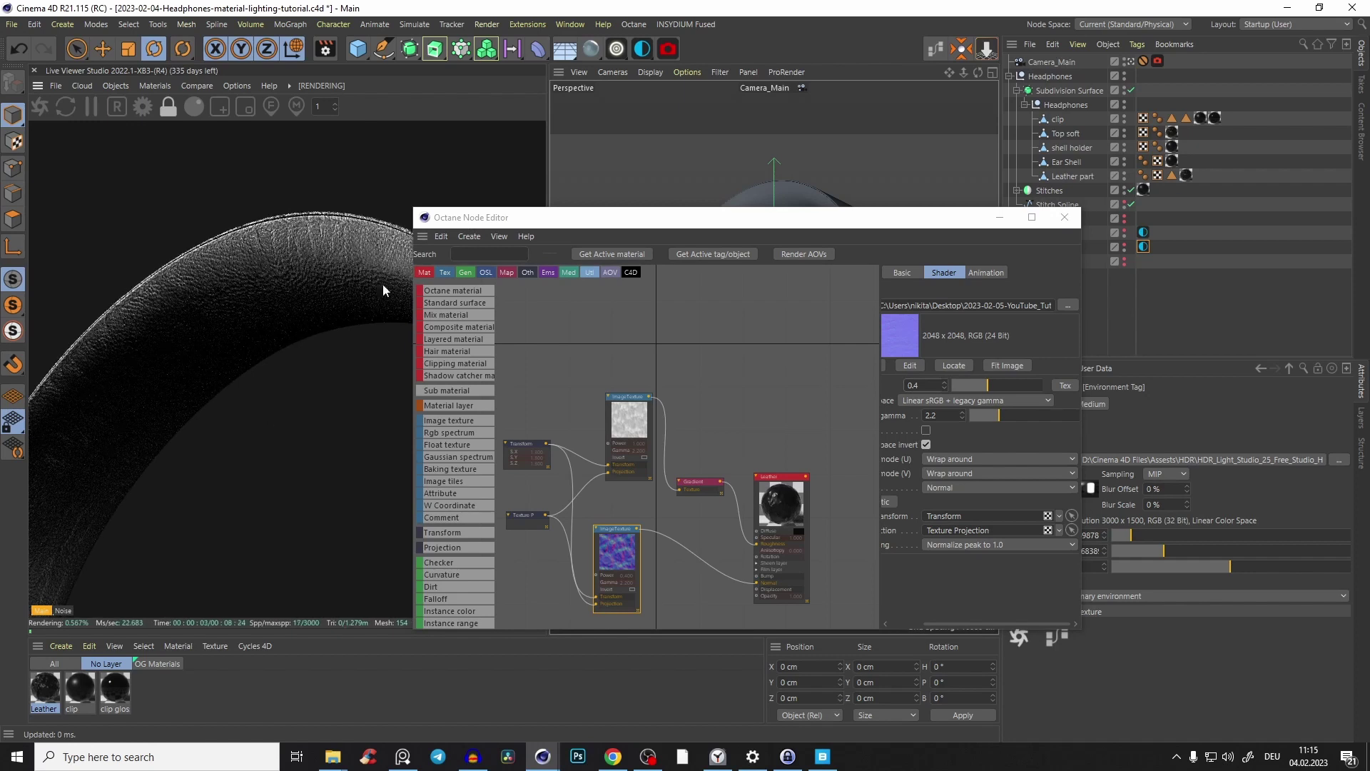
drag(241, 295, 247, 396)
click(1064, 219)
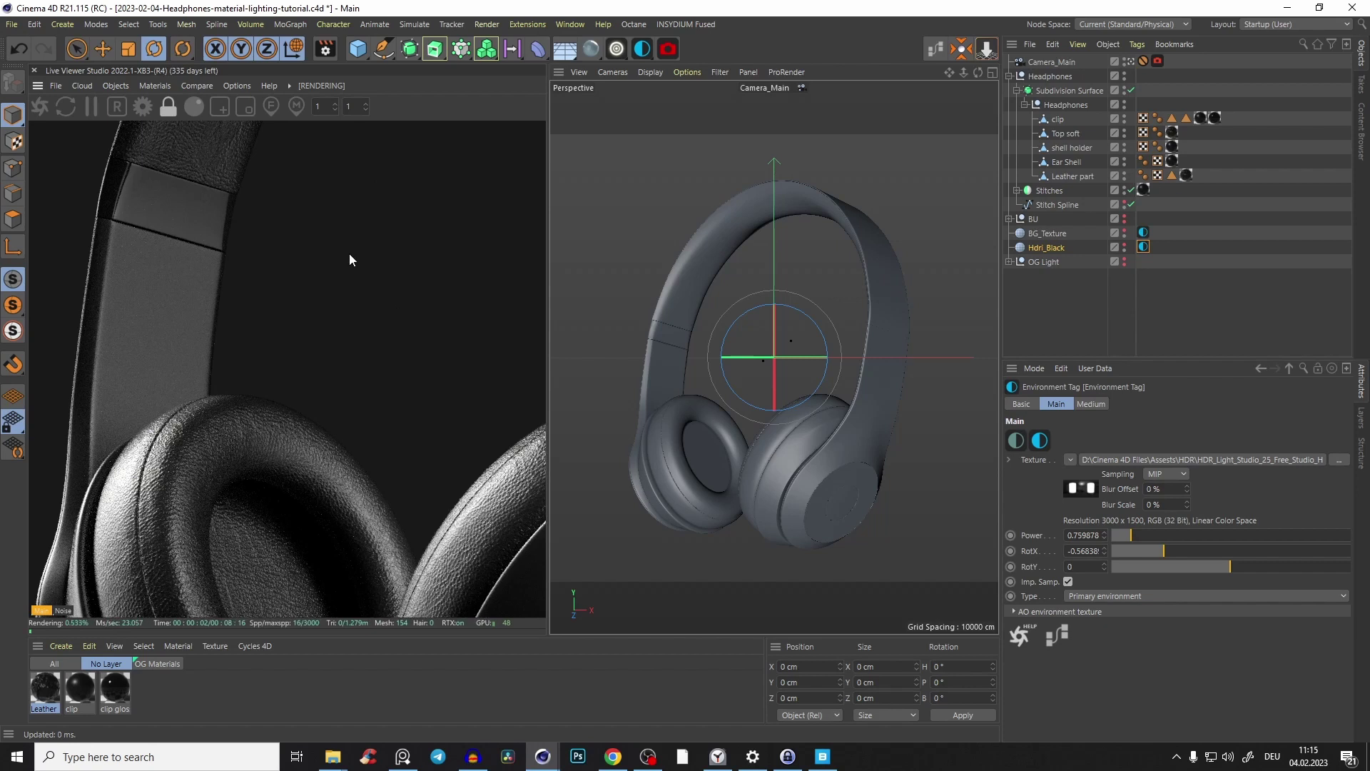
drag(349, 255, 318, 544)
drag(342, 371, 260, 110)
click(163, 112)
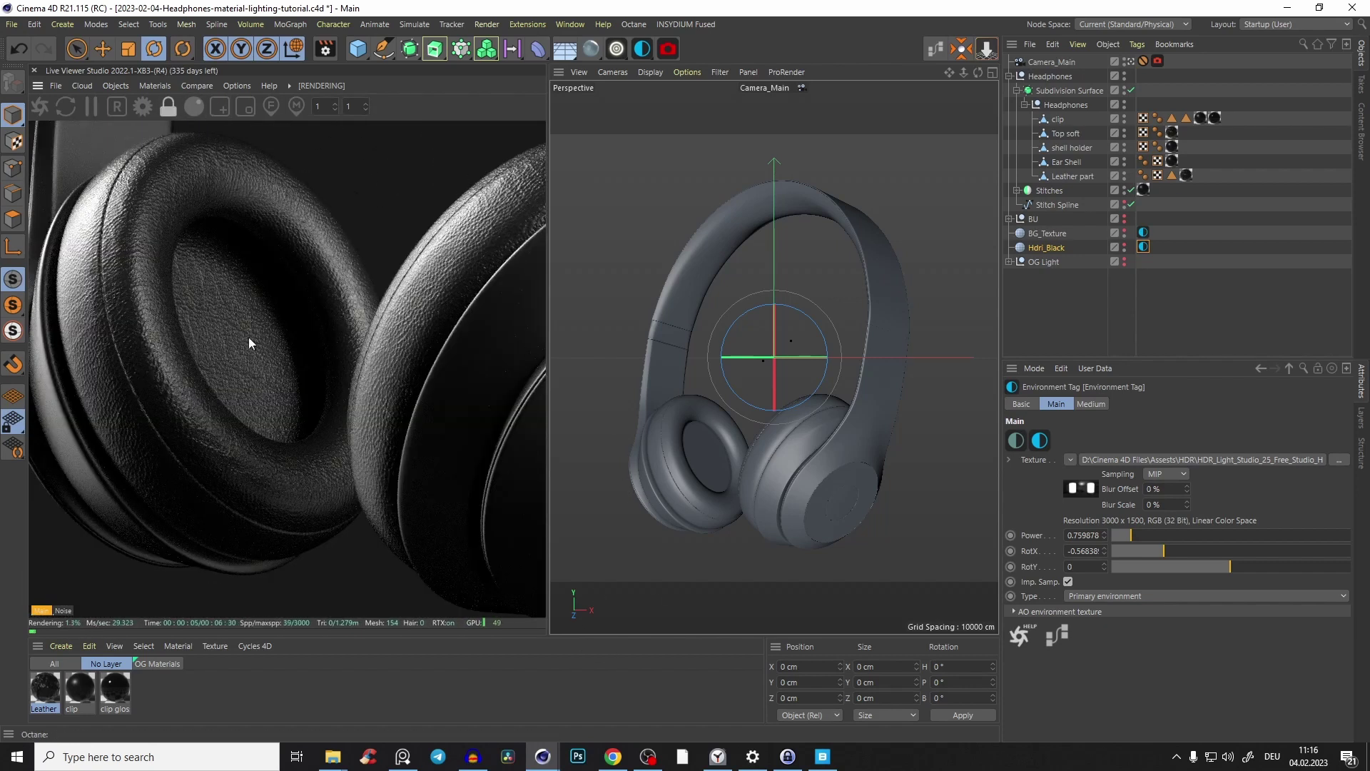
Turn off the Subdivision Surface and recall the Leather part object's stored polygon selection on the inner ear pads.
alt+drag(801, 433, 866, 525)
scroll(866, 525, down, 5)
scroll(767, 328, up, 5)
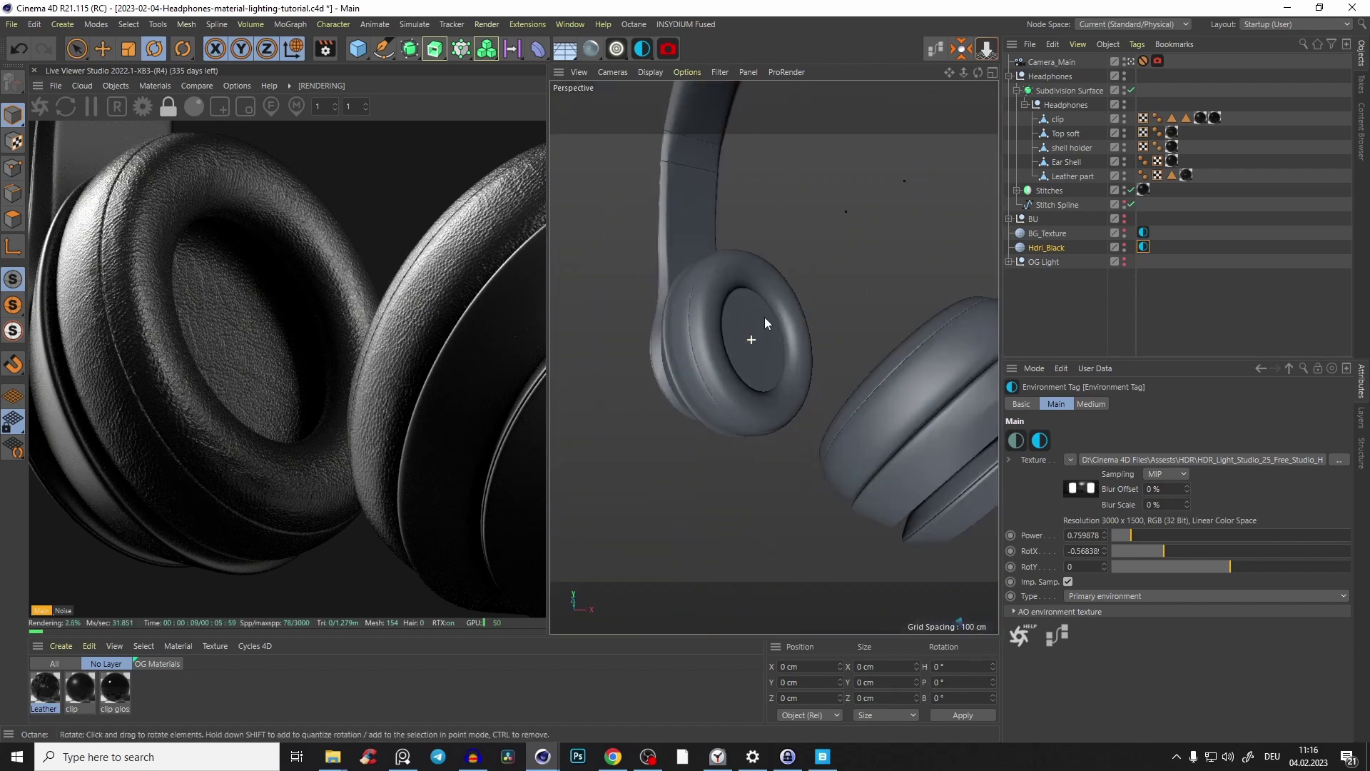
click(762, 314)
key(q)
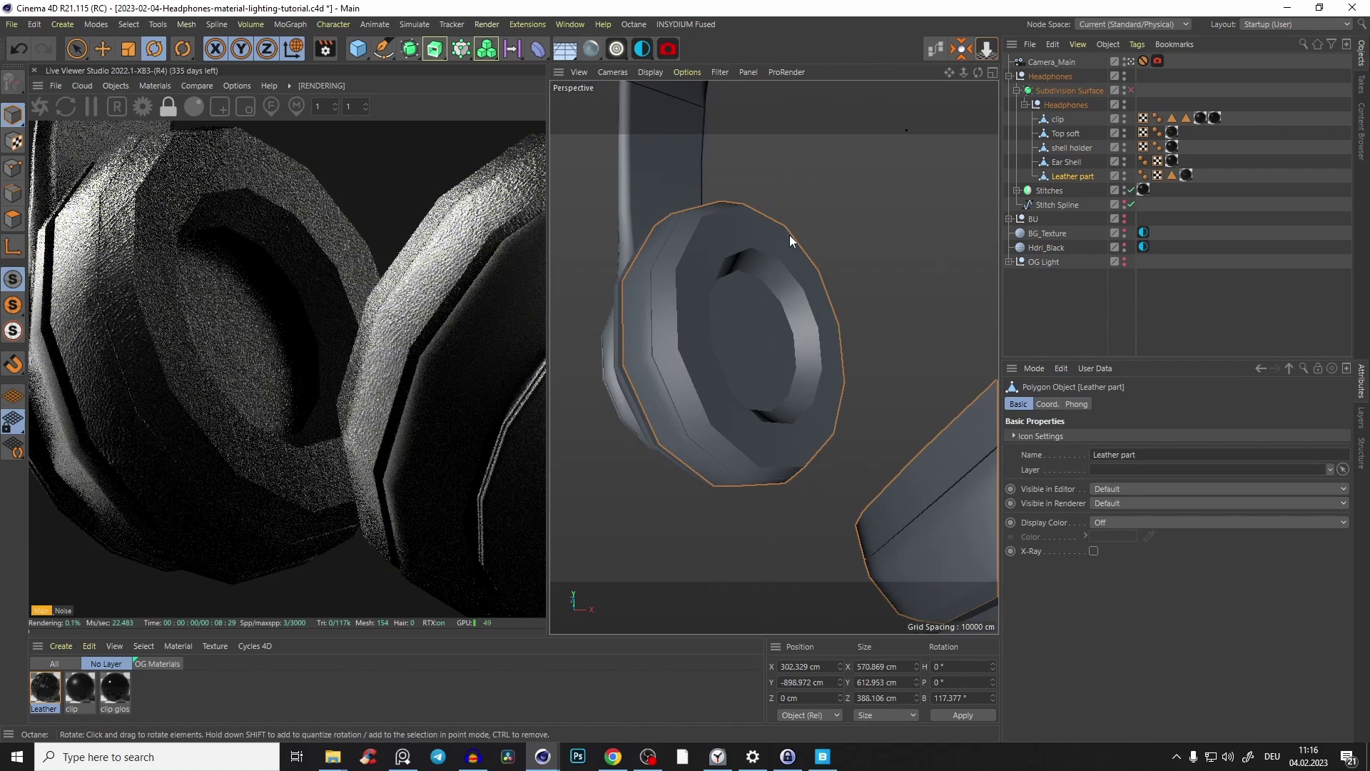
click(1173, 177)
double_click(1174, 178)
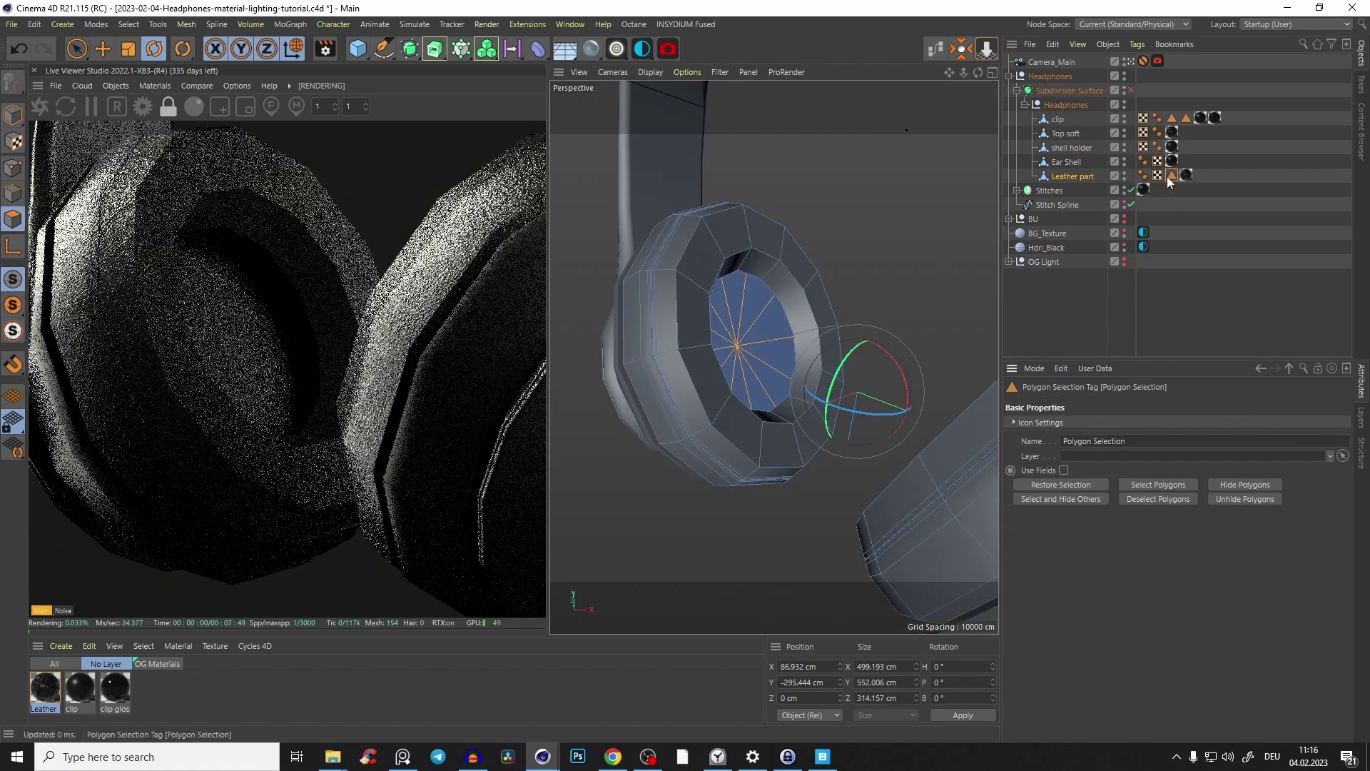
alt+drag(727, 293, 761, 286)
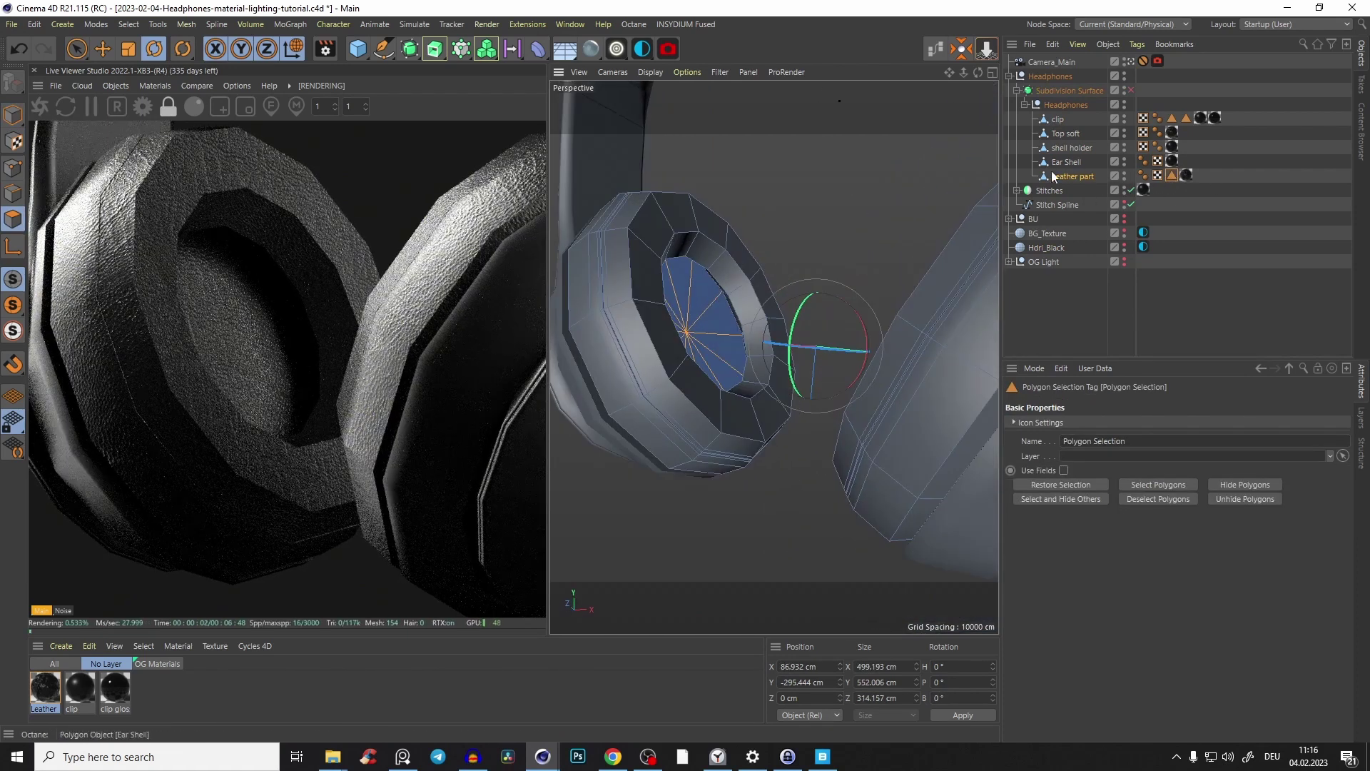
Create a new Octane diffuse material and name it Fabric.
click(590, 48)
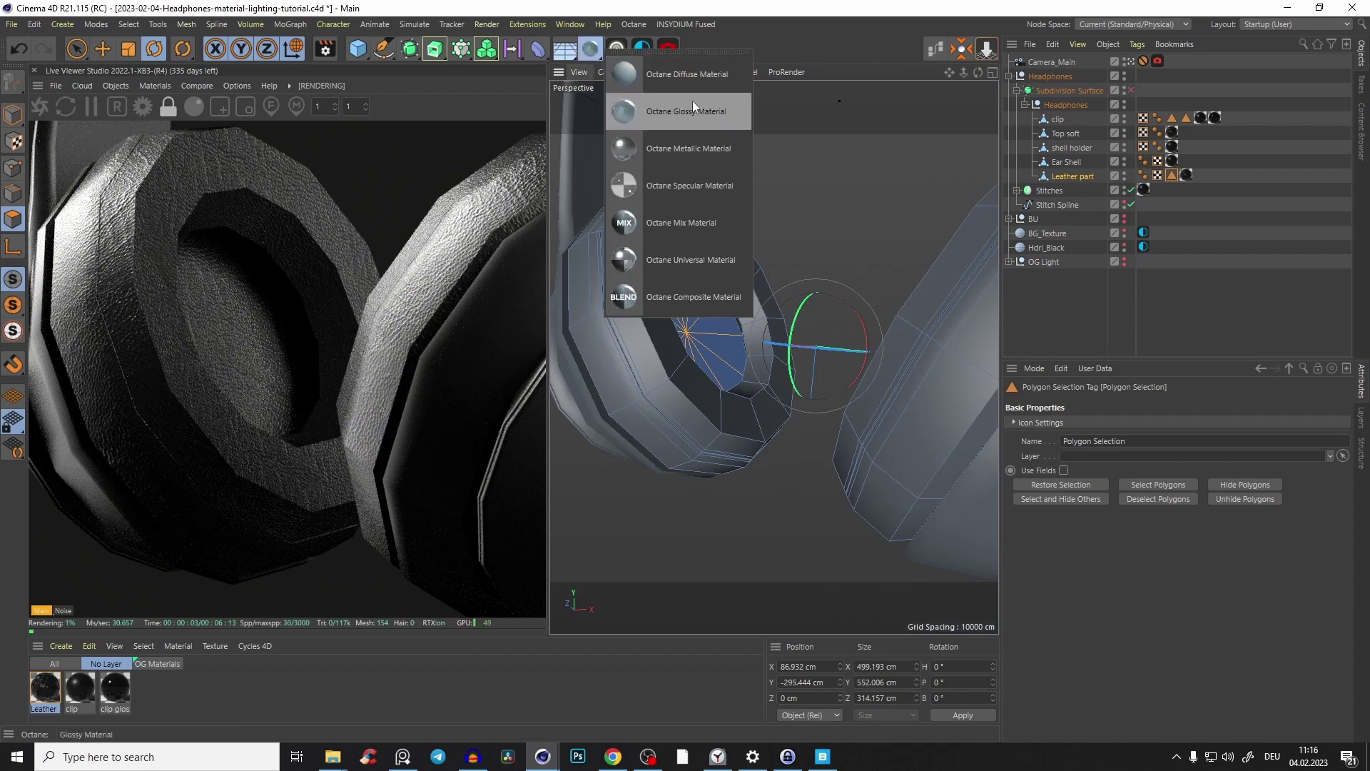
click(677, 114)
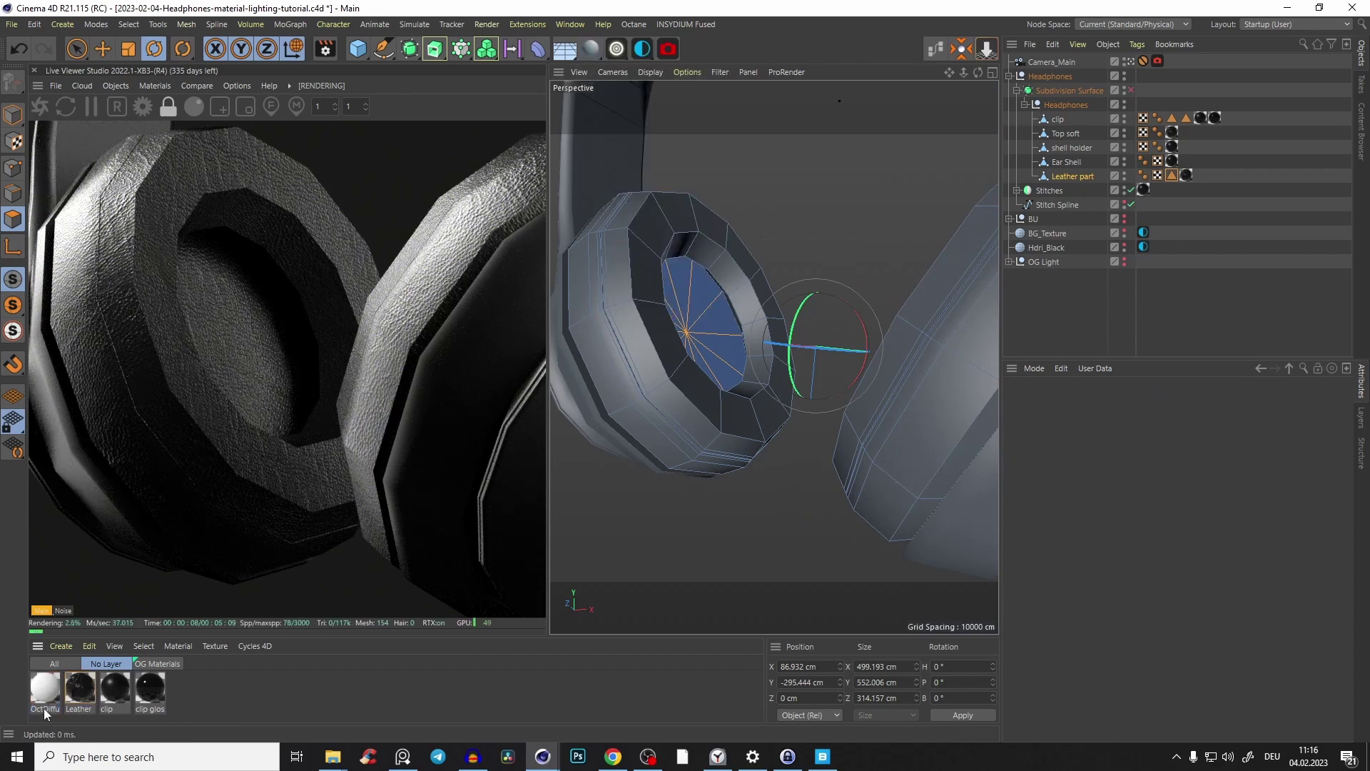
double_click(45, 708)
text(Fabric)
key(Return)
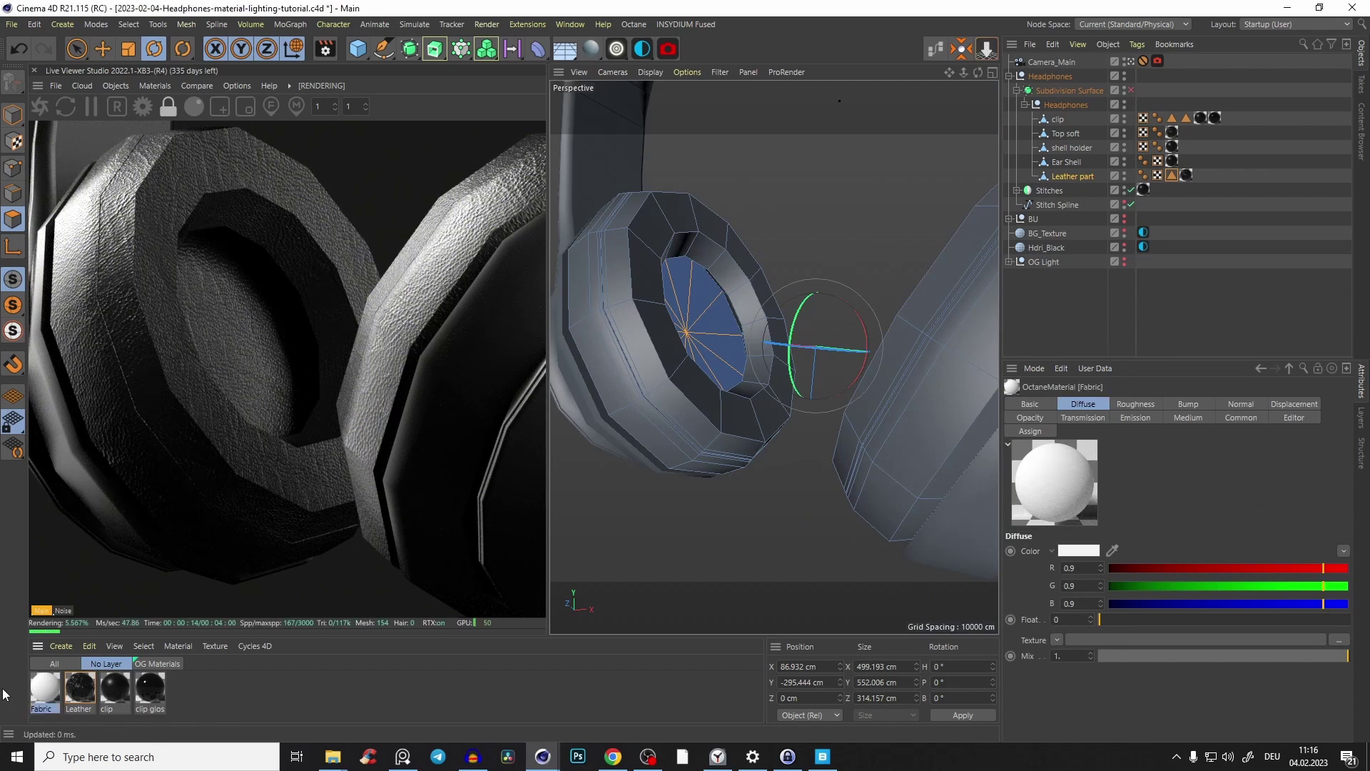
Assign the Fabric material to the Leather part's inner pad polygons and turn the Subdivision Surface back on.
drag(1079, 169, 1070, 178)
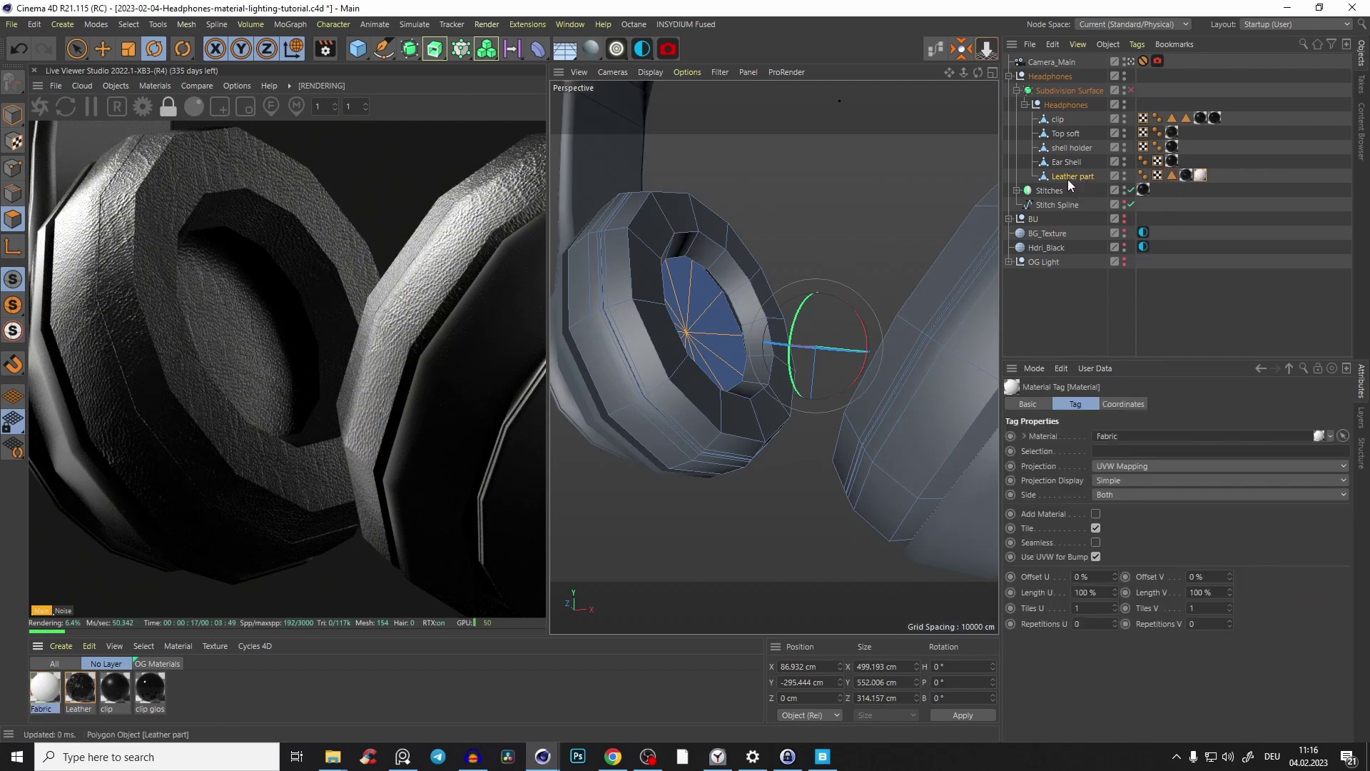
click(45, 688)
key(q)
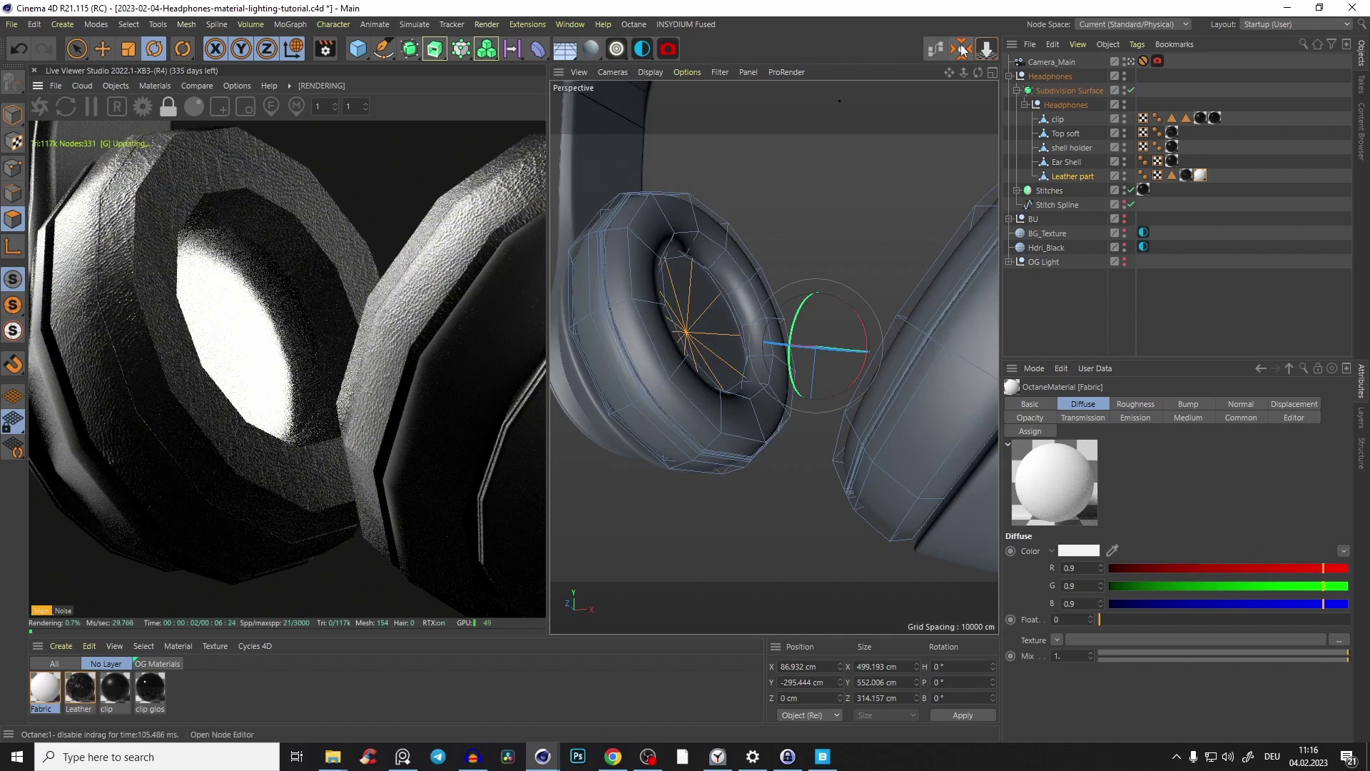
Set a render region around the front ear cushion and set the Fabric material's diffuse color to RGB 0.005981.
click(220, 107)
drag(123, 181, 371, 483)
drag(388, 490, 394, 495)
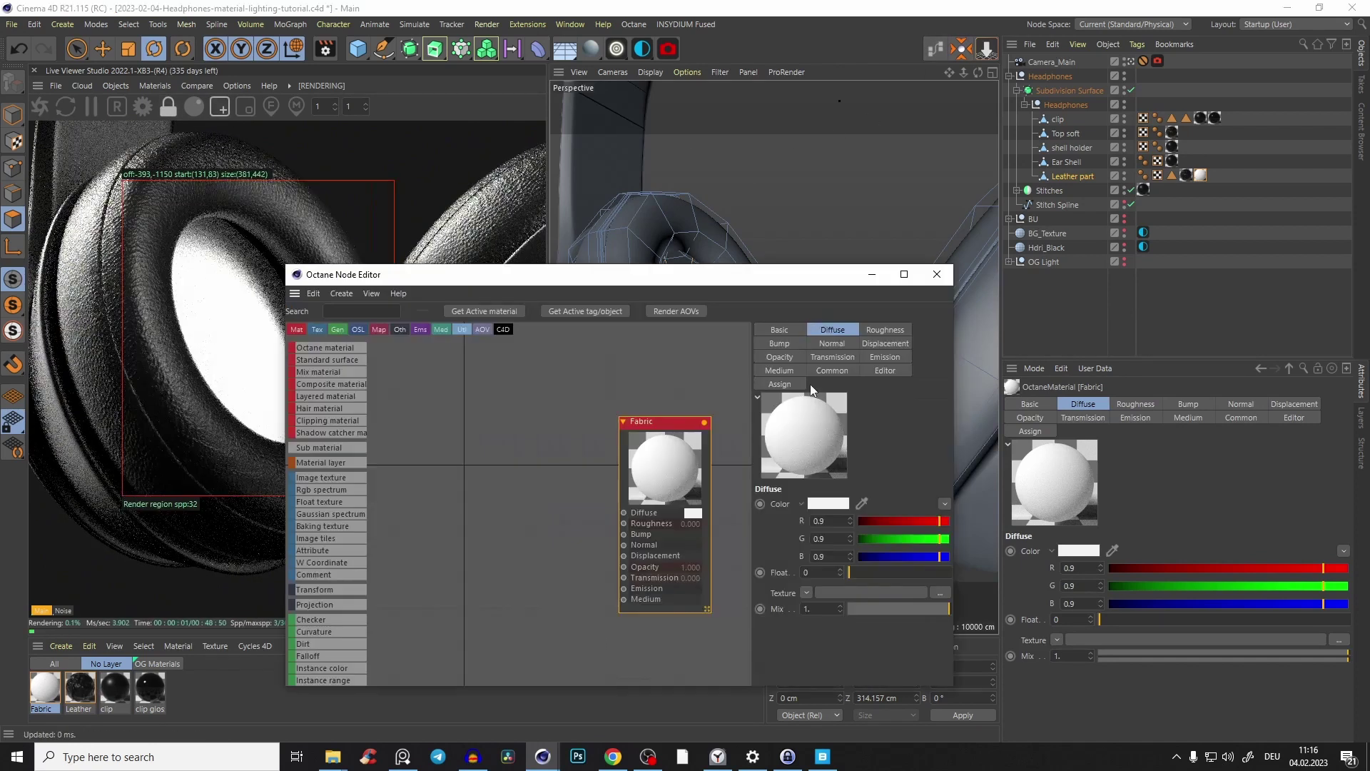
click(822, 505)
click(794, 557)
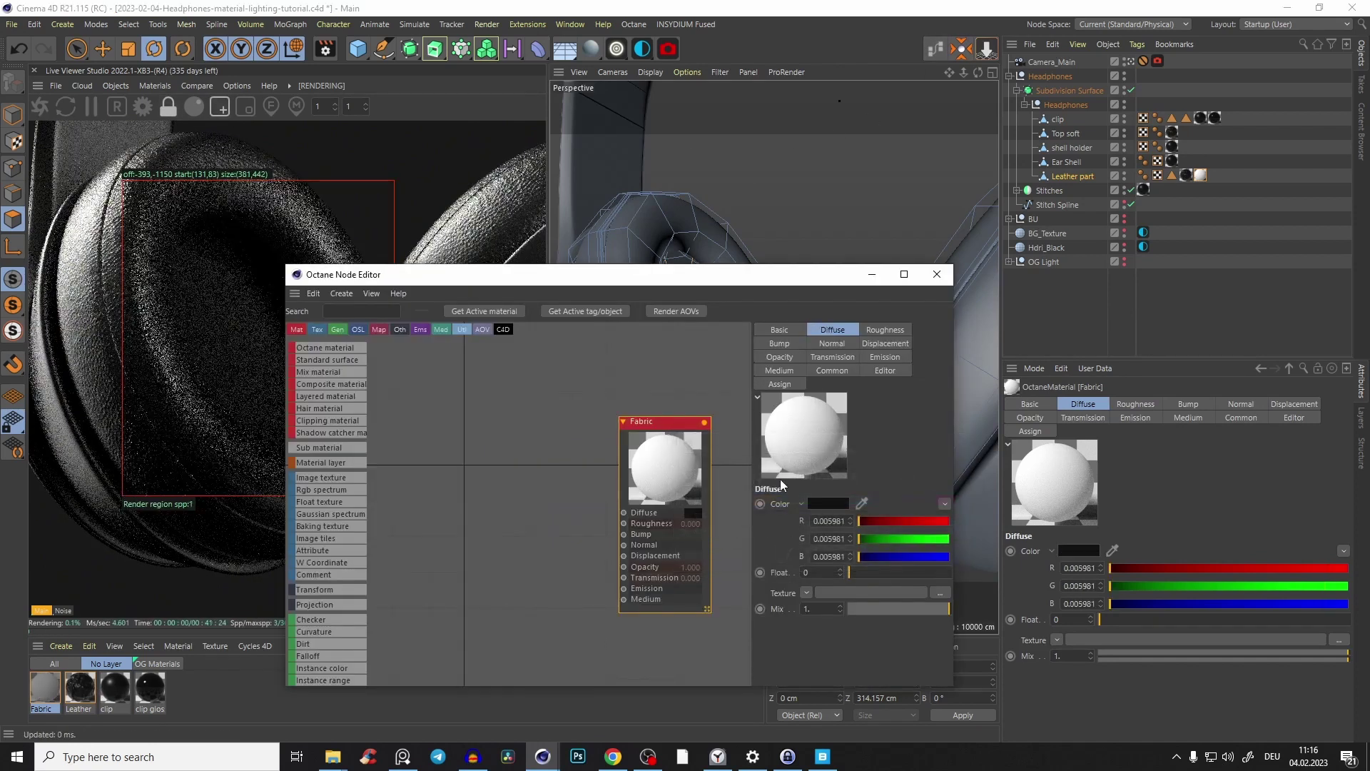
drag(615, 274, 768, 271)
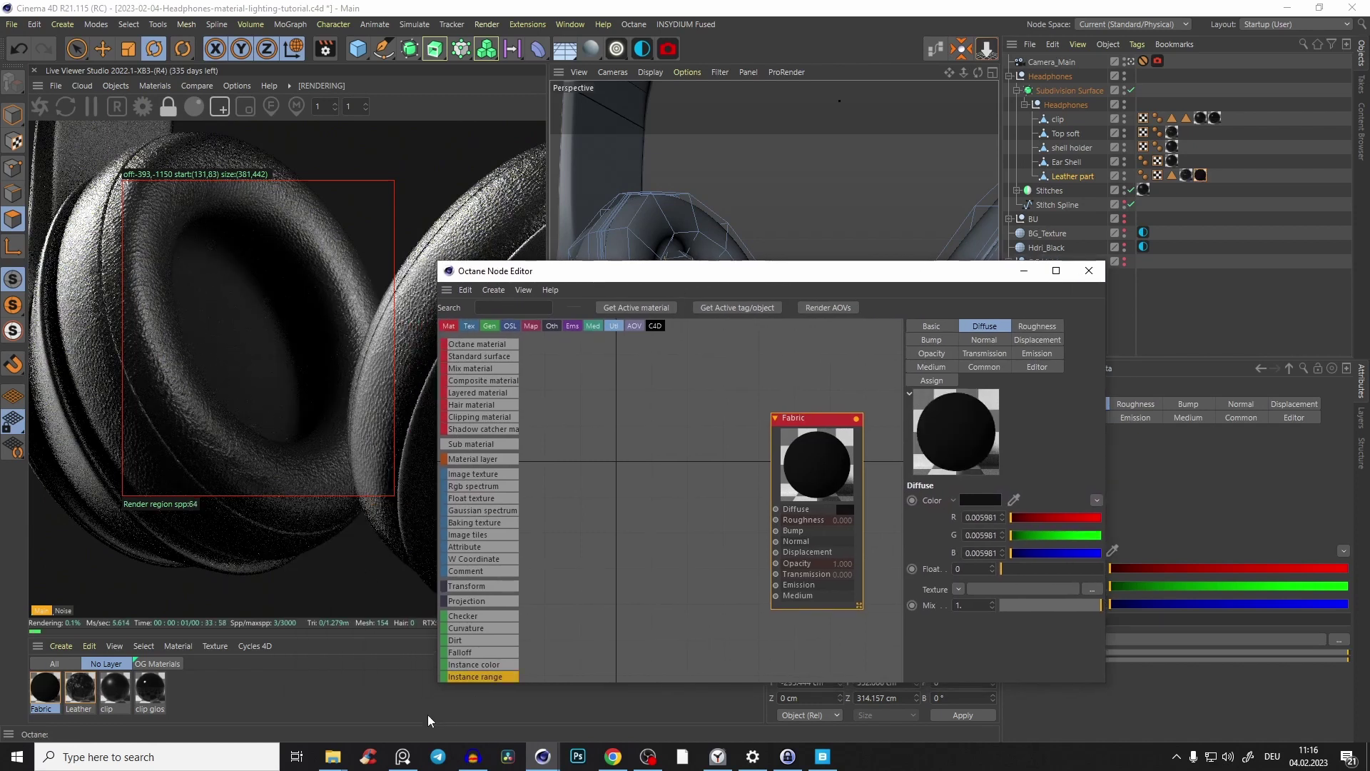
Bring two fabric texture images from the 2023-02-05-YouTube_Tutorial_Headphone_Materials_Lighting project folder into the Fabric node graph.
click(333, 754)
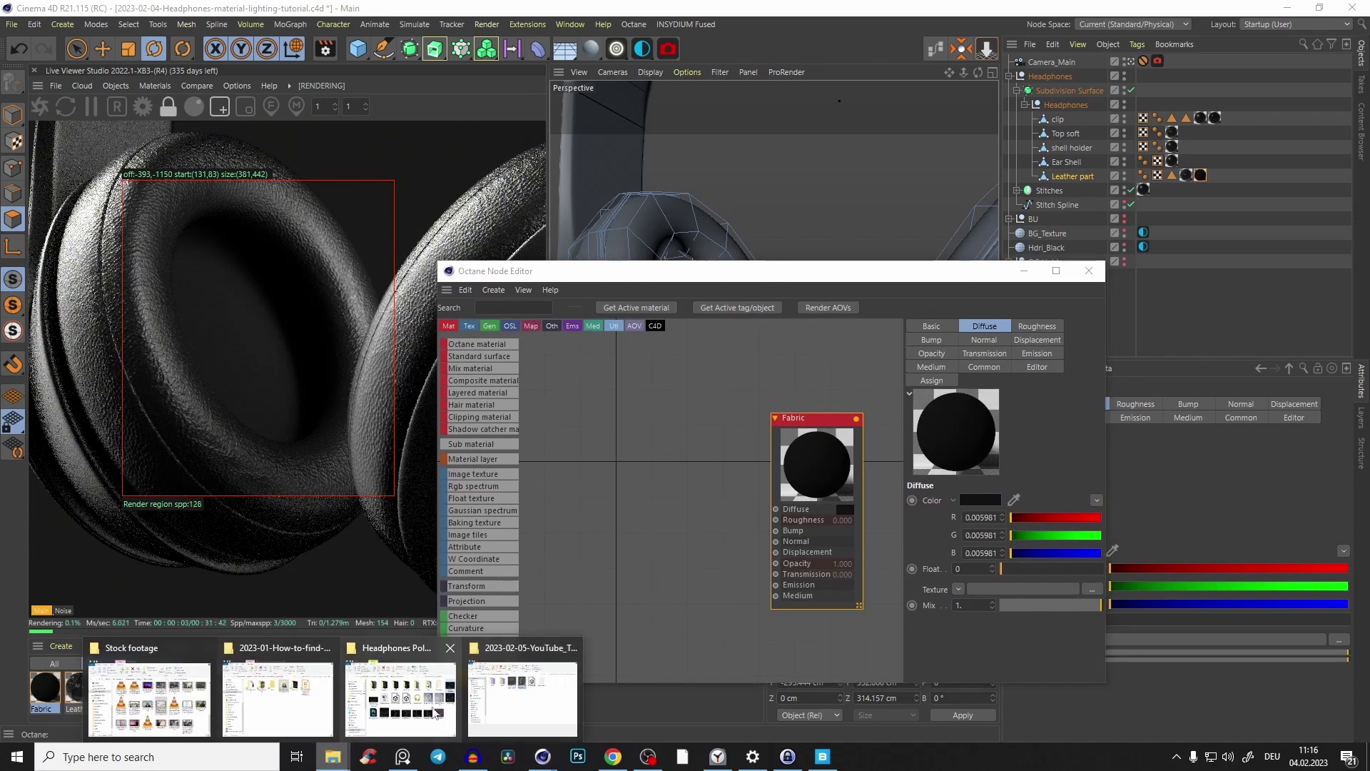
click(516, 707)
double_click(213, 421)
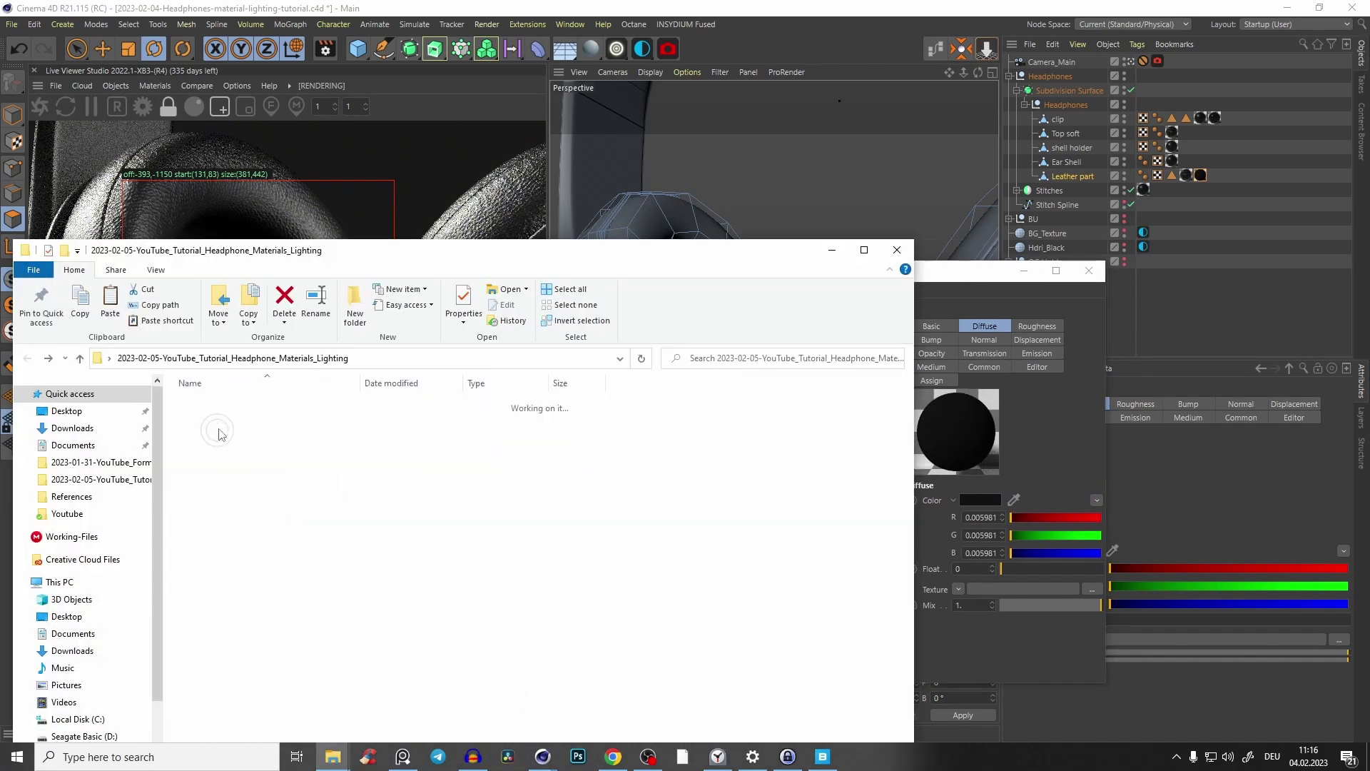
drag(411, 259, 483, 583)
drag(361, 721, 644, 558)
Connect the normal map texture to the Fabric material's Normal input and the grey texture to its Roughness input.
click(901, 577)
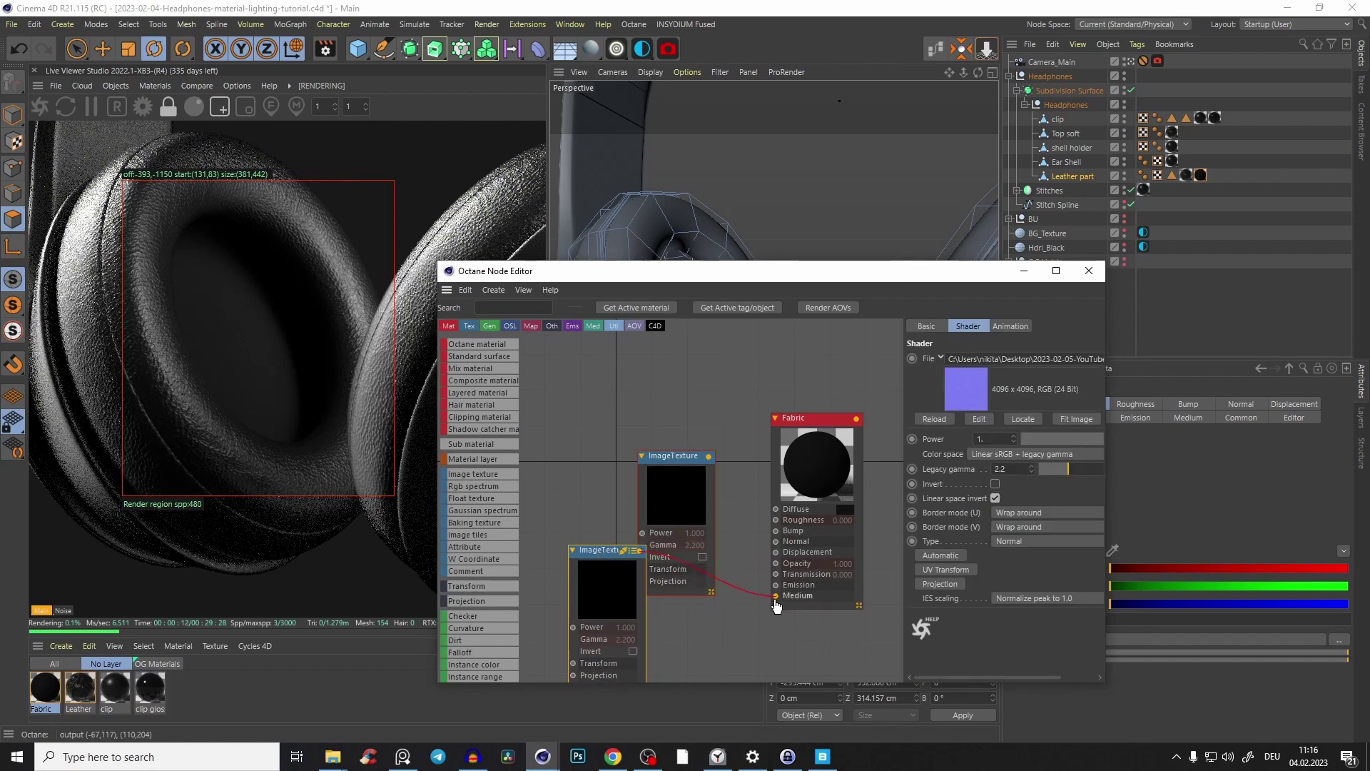
drag(779, 548, 776, 541)
drag(671, 456, 734, 491)
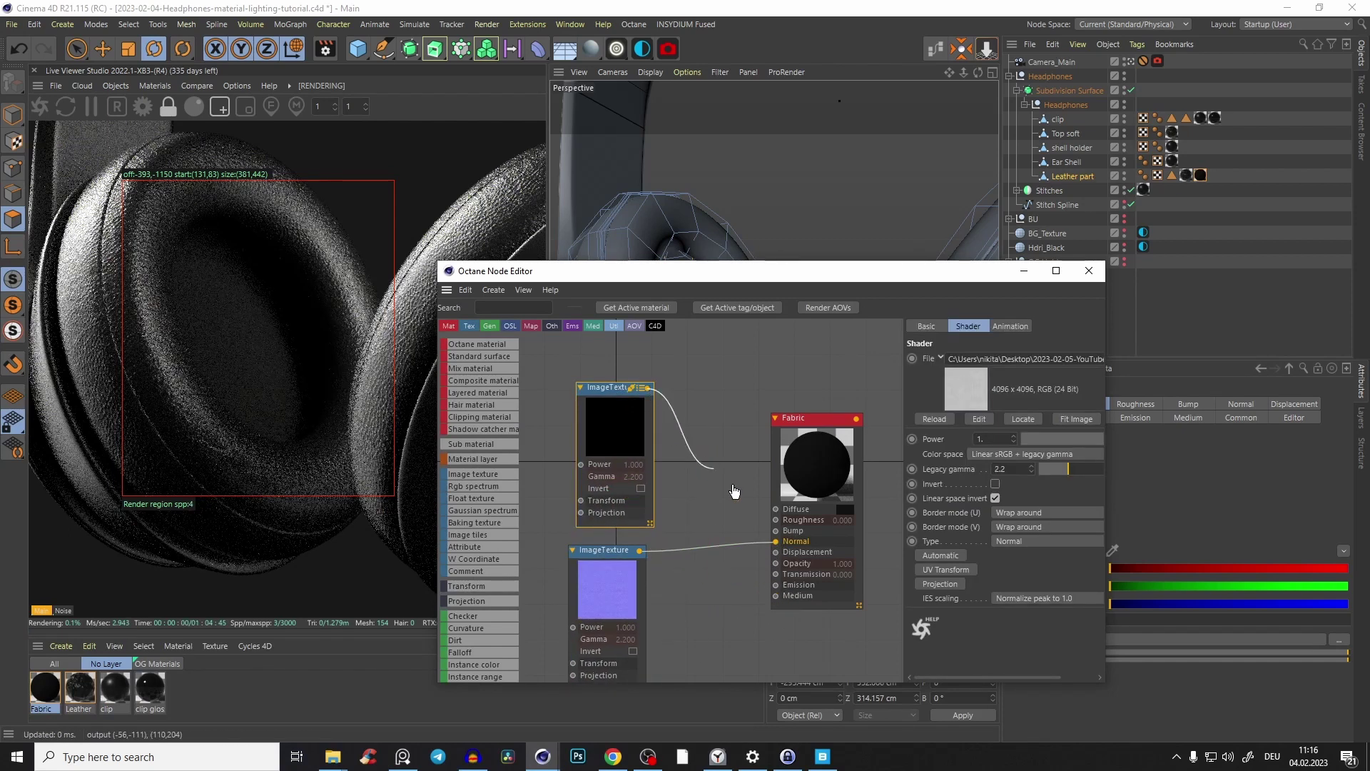
drag(779, 531, 782, 519)
Preview the Fabric normal map in solo mode, turn solo off, and draw a narrower render region around the inner pad.
right_click(604, 587)
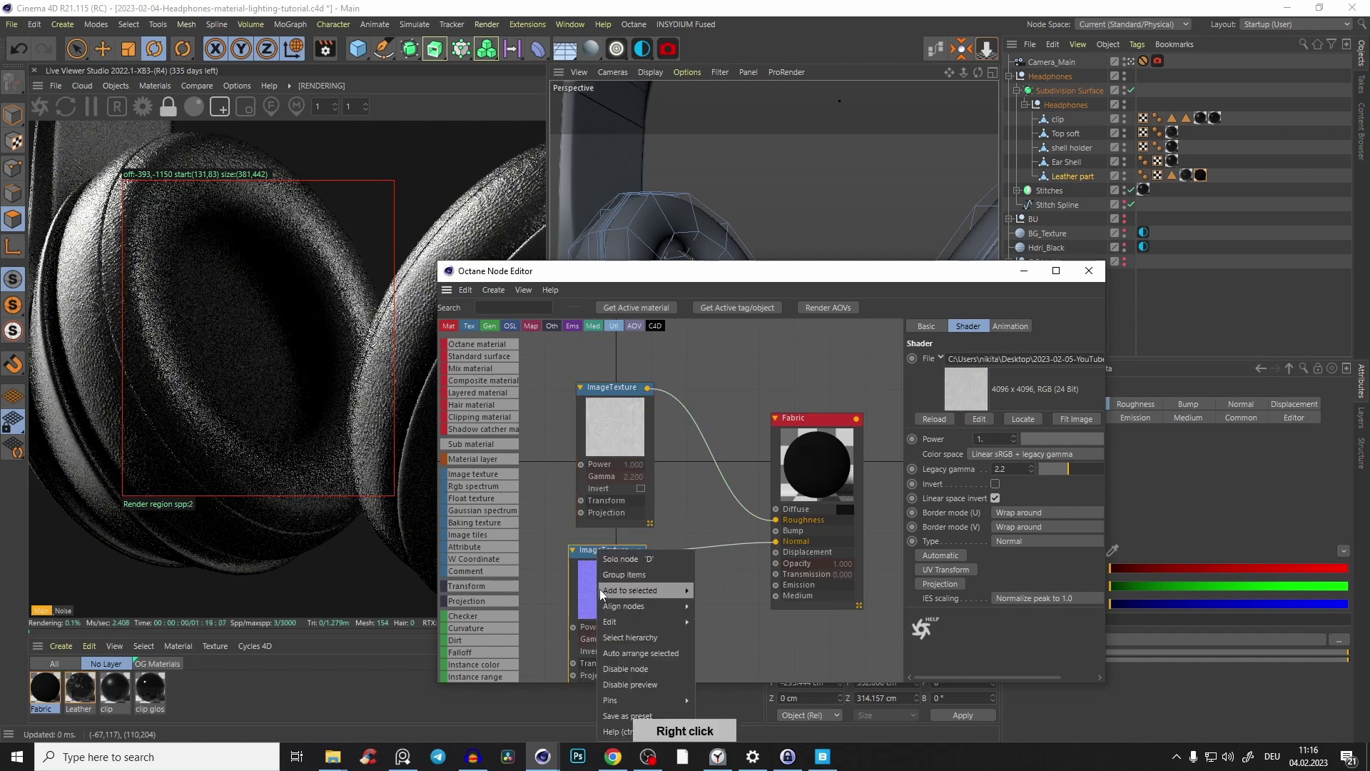
click(622, 564)
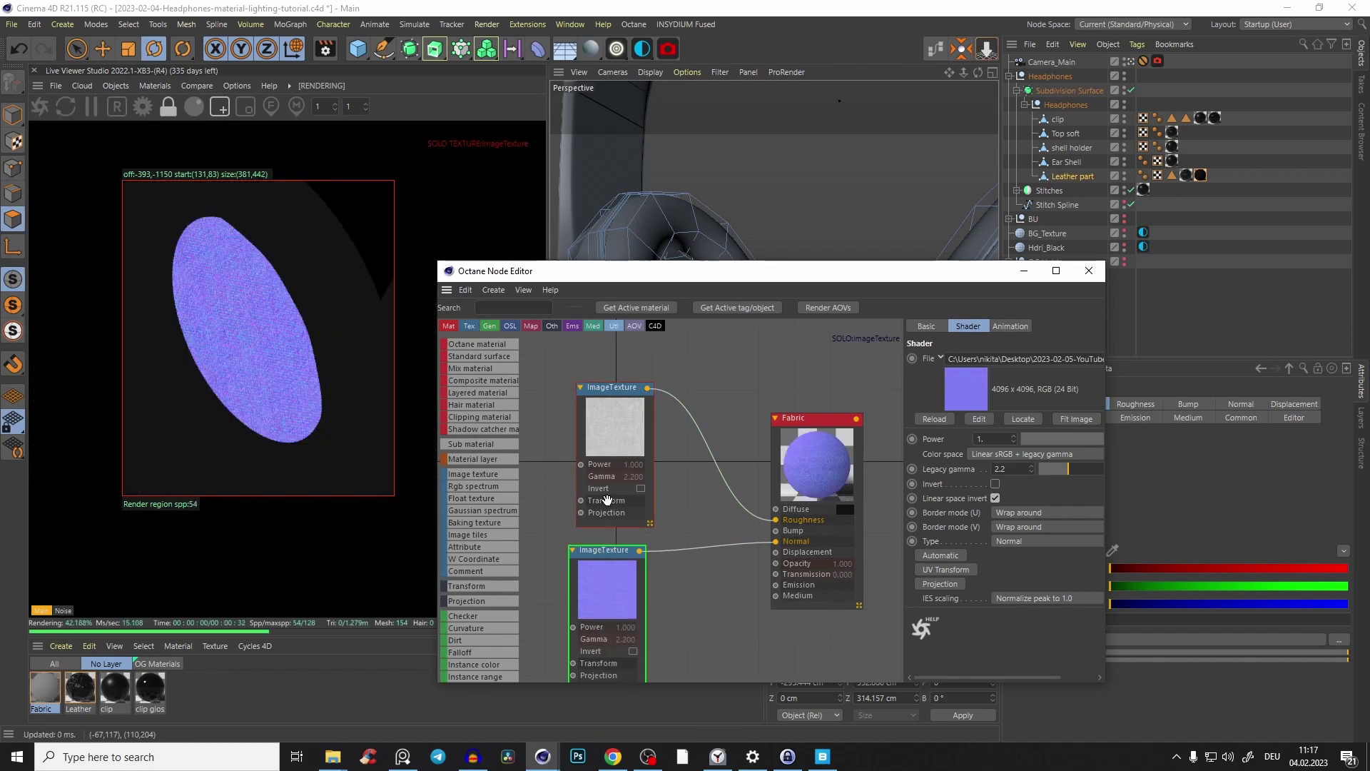
right_click(610, 589)
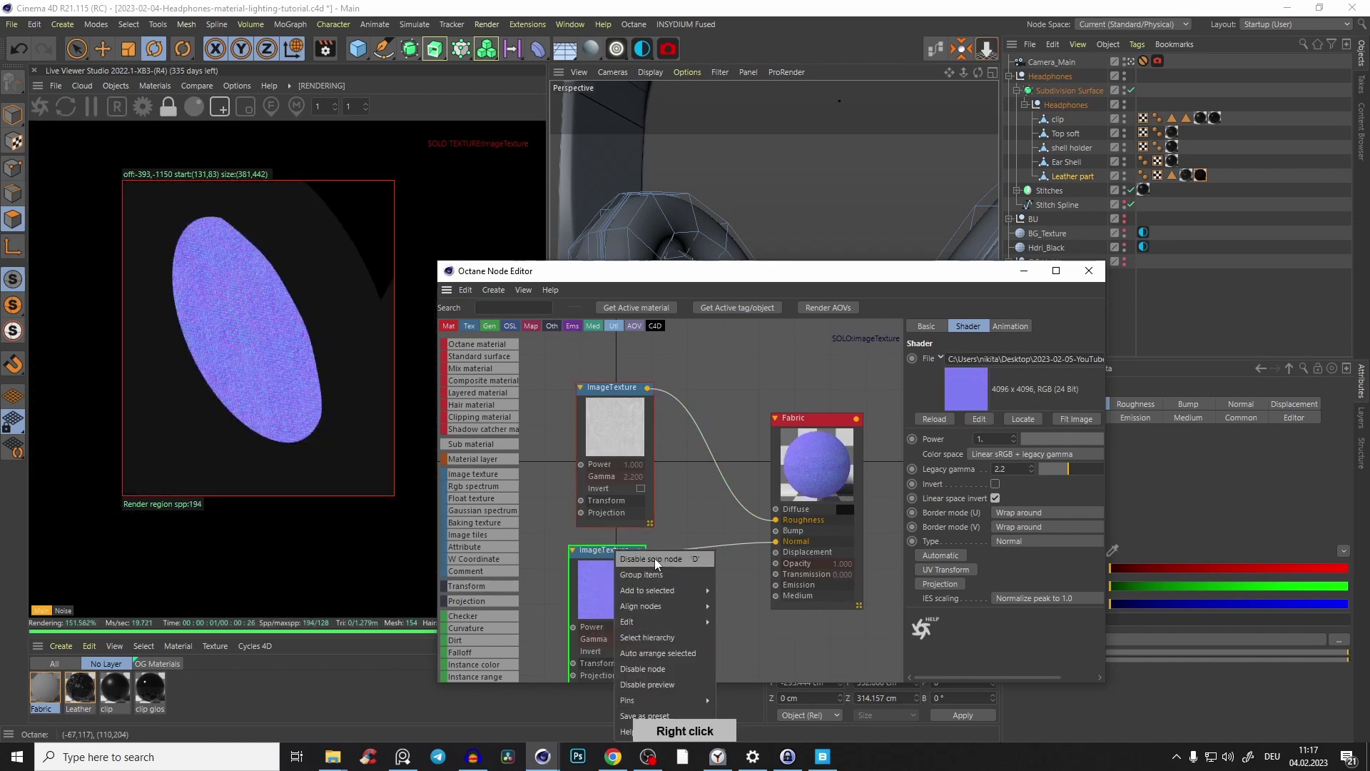
click(654, 557)
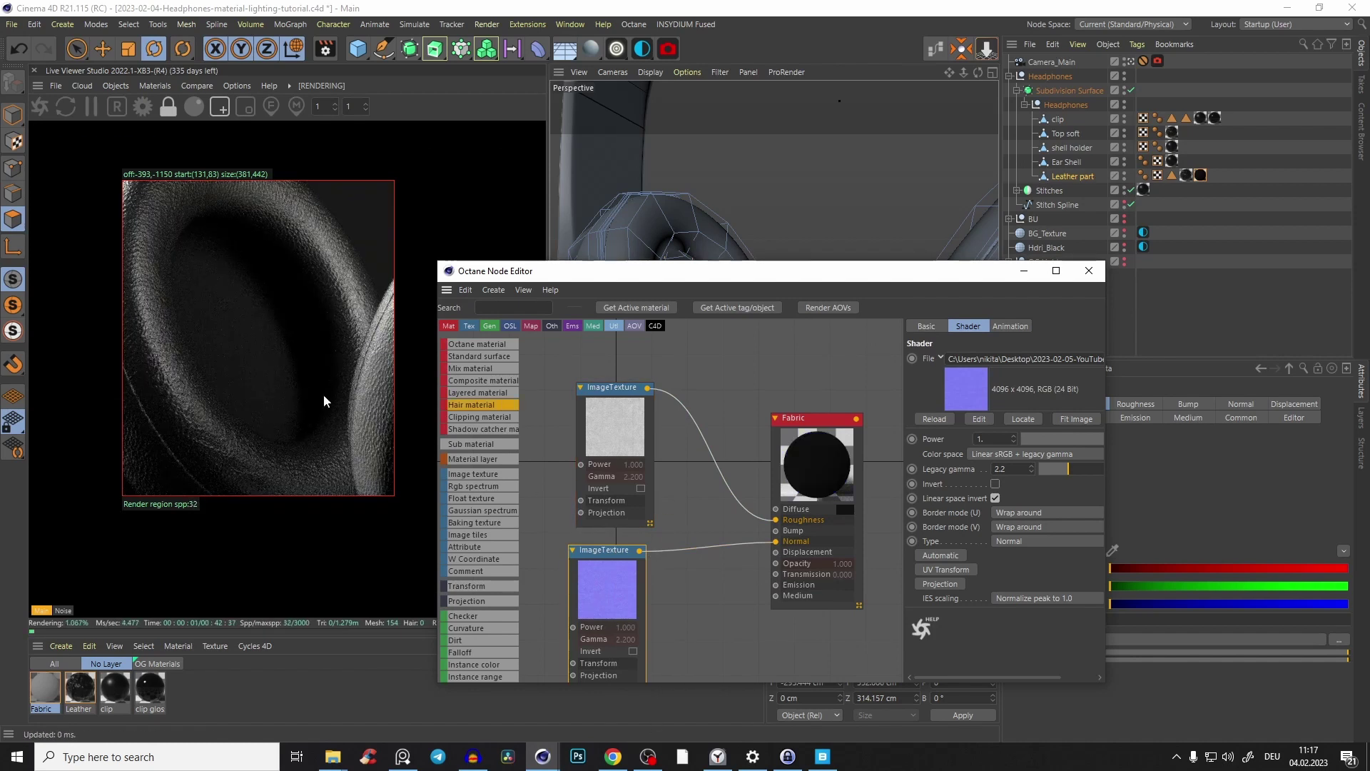
drag(154, 242, 299, 522)
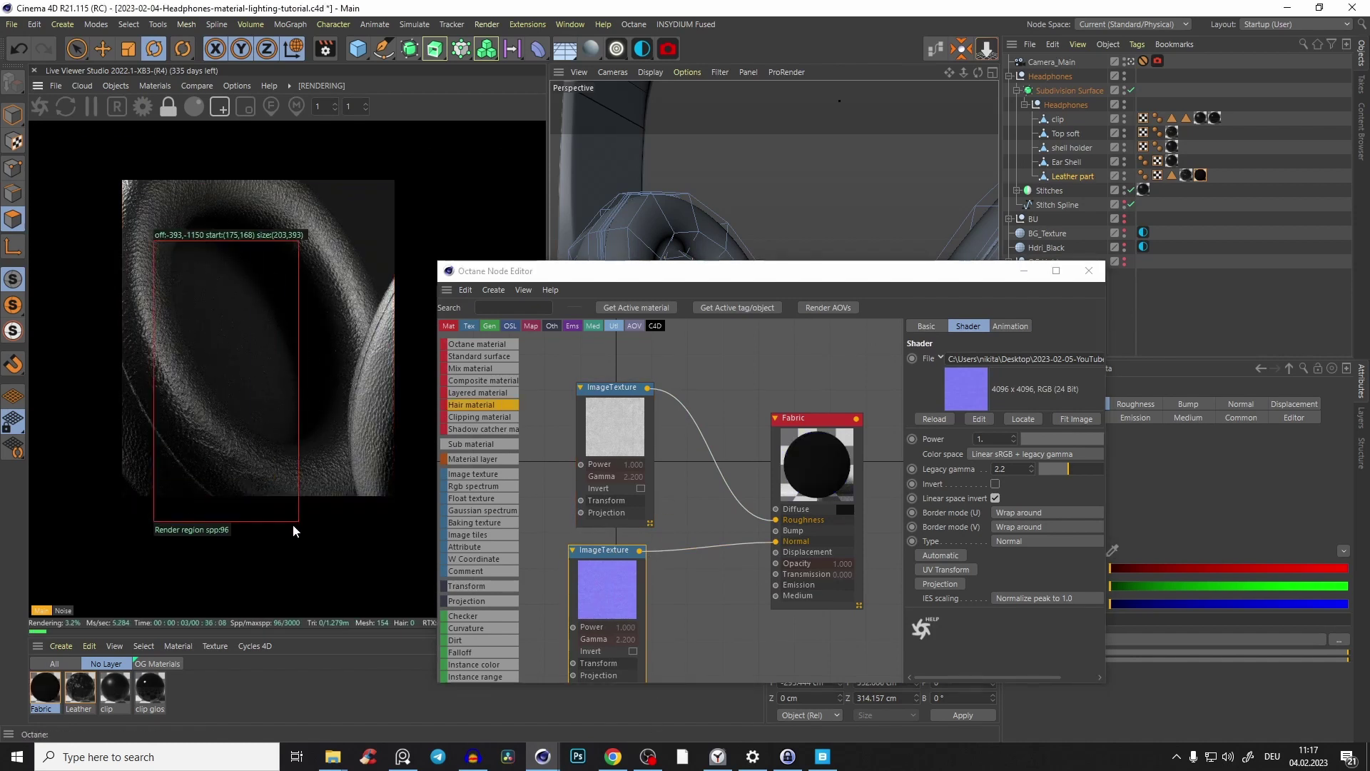
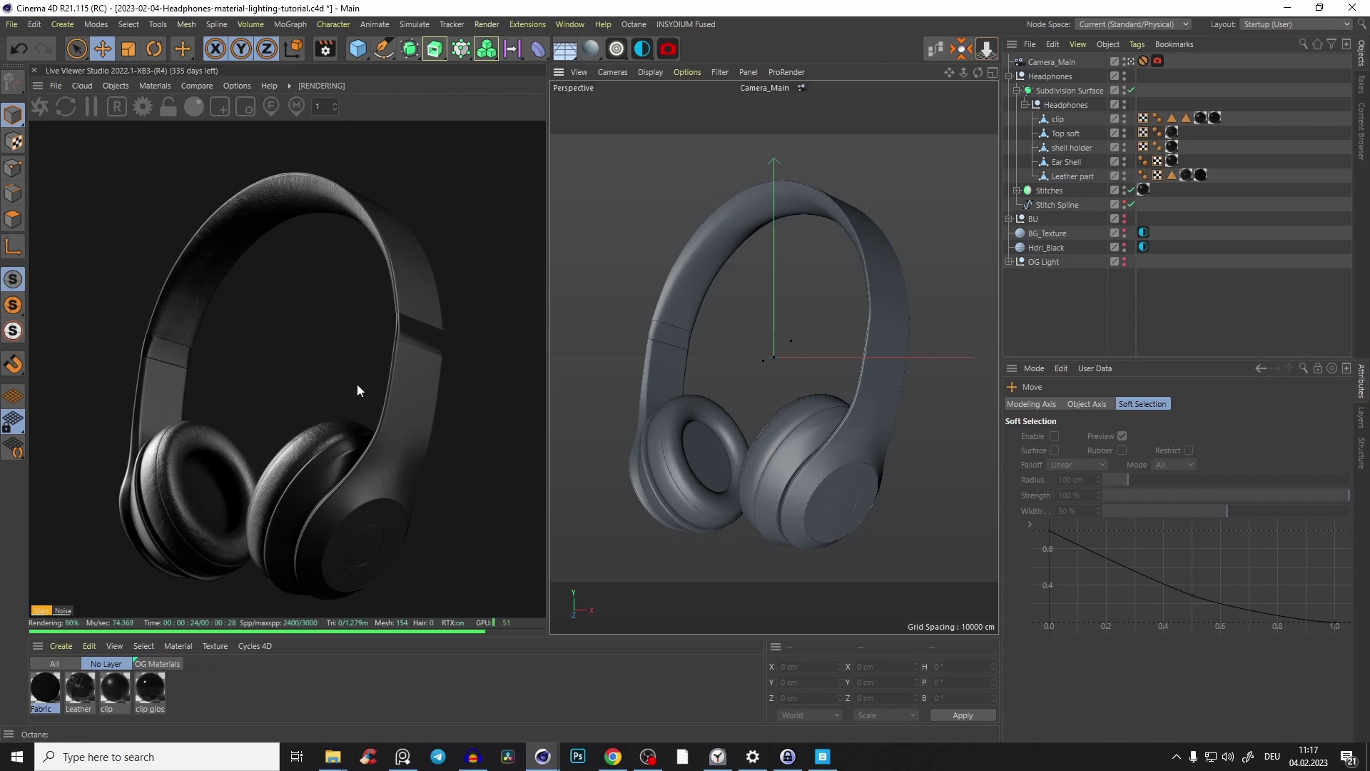
Set the power of the Hdri_Black environment to 0.
click(1046, 248)
click(1144, 247)
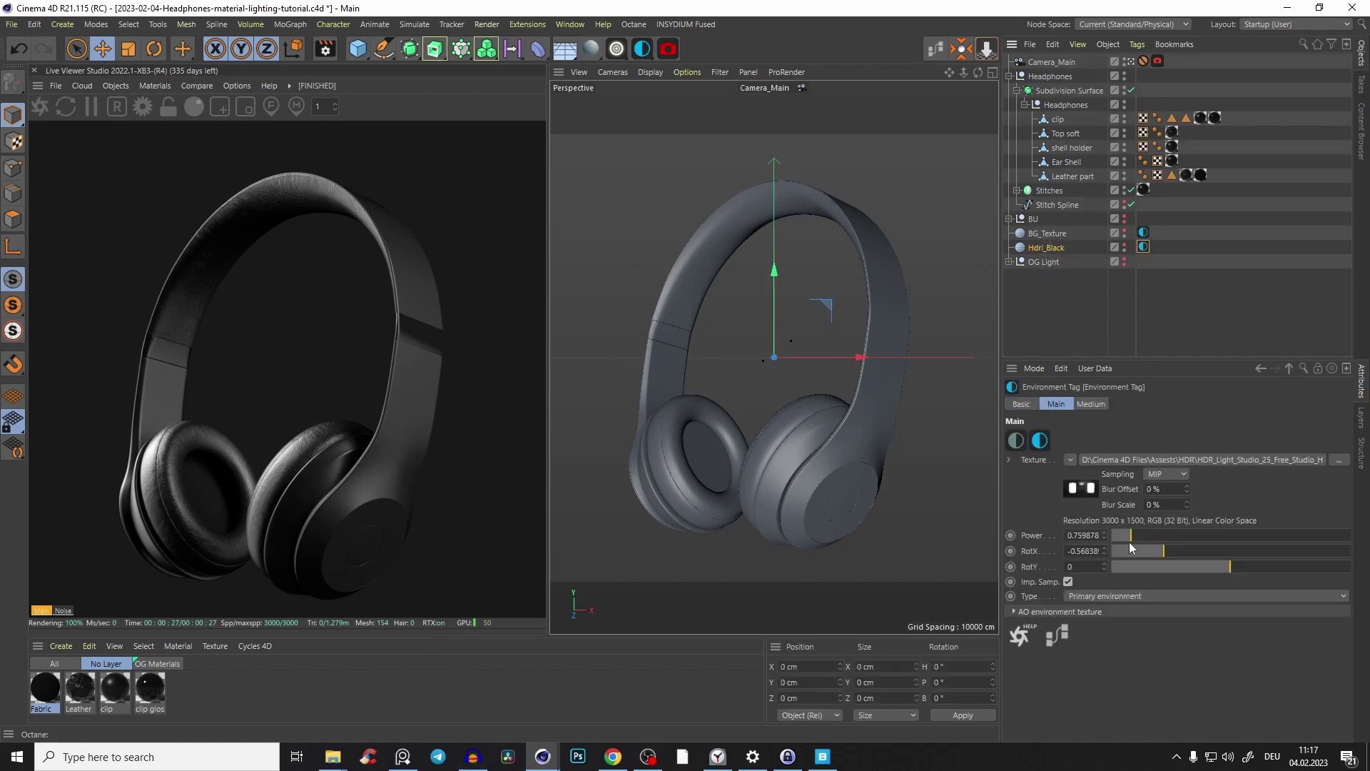
drag(1130, 539, 1111, 536)
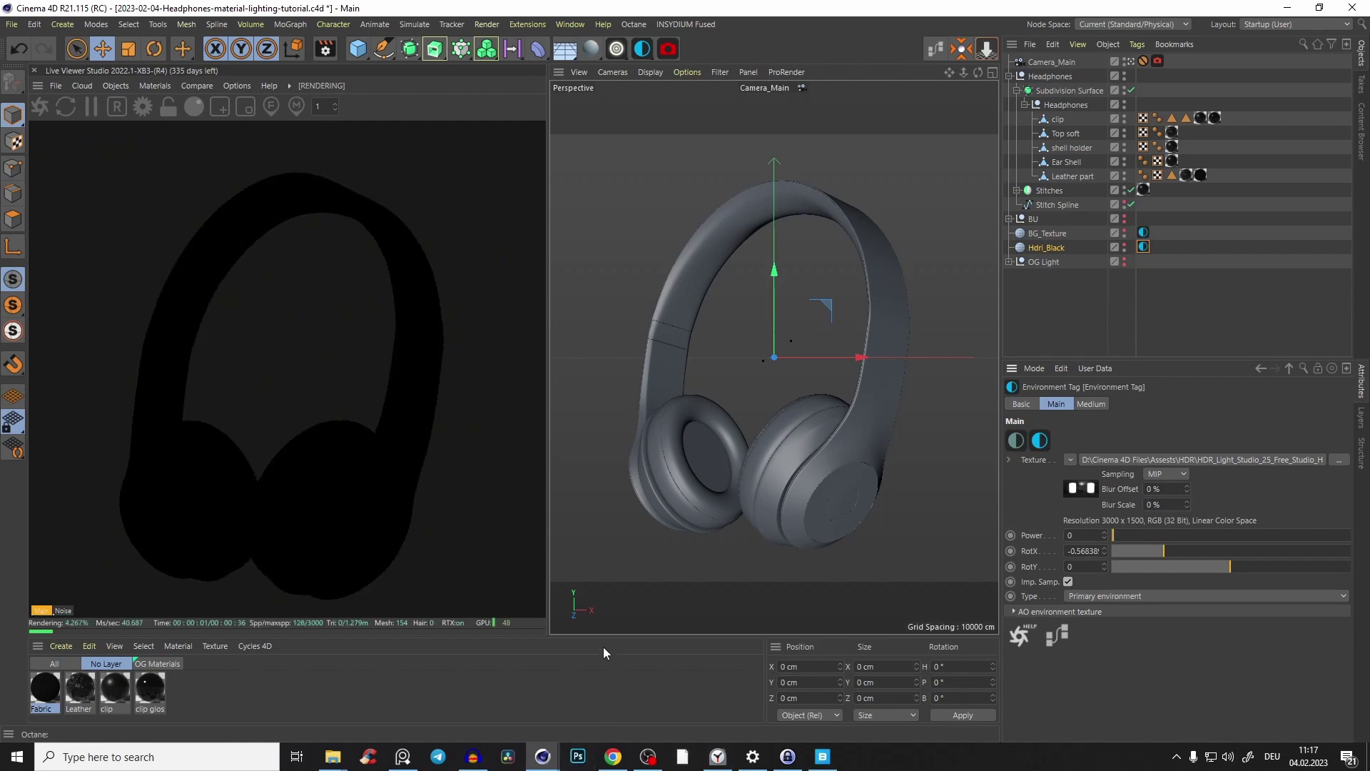
Add a null and place it at the headphones' center, at about X 27, Y -109, Z 1252 cm.
key(F2)
alt+right_drag(734, 352, 654, 471)
alt+drag(654, 471, 755, 319)
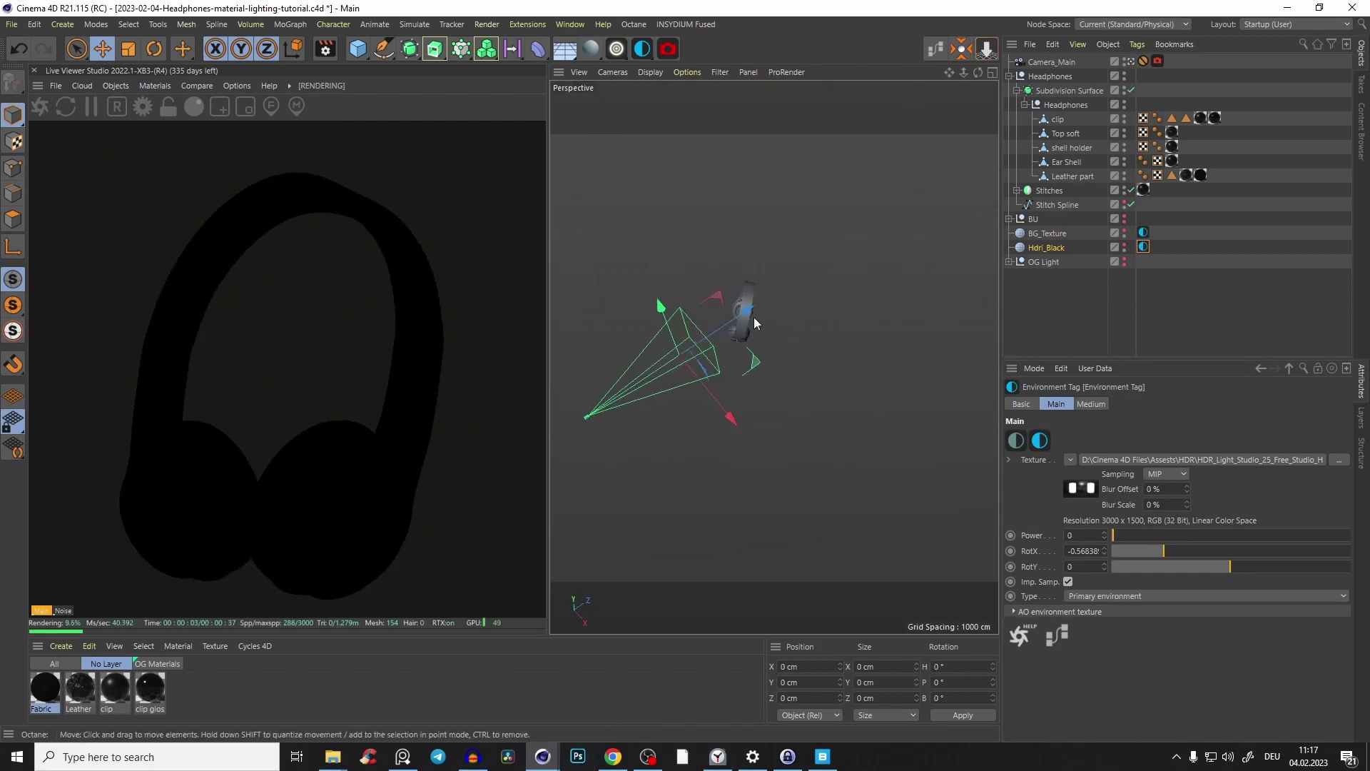
alt+right_drag(755, 319, 801, 312)
alt+drag(776, 333, 810, 267)
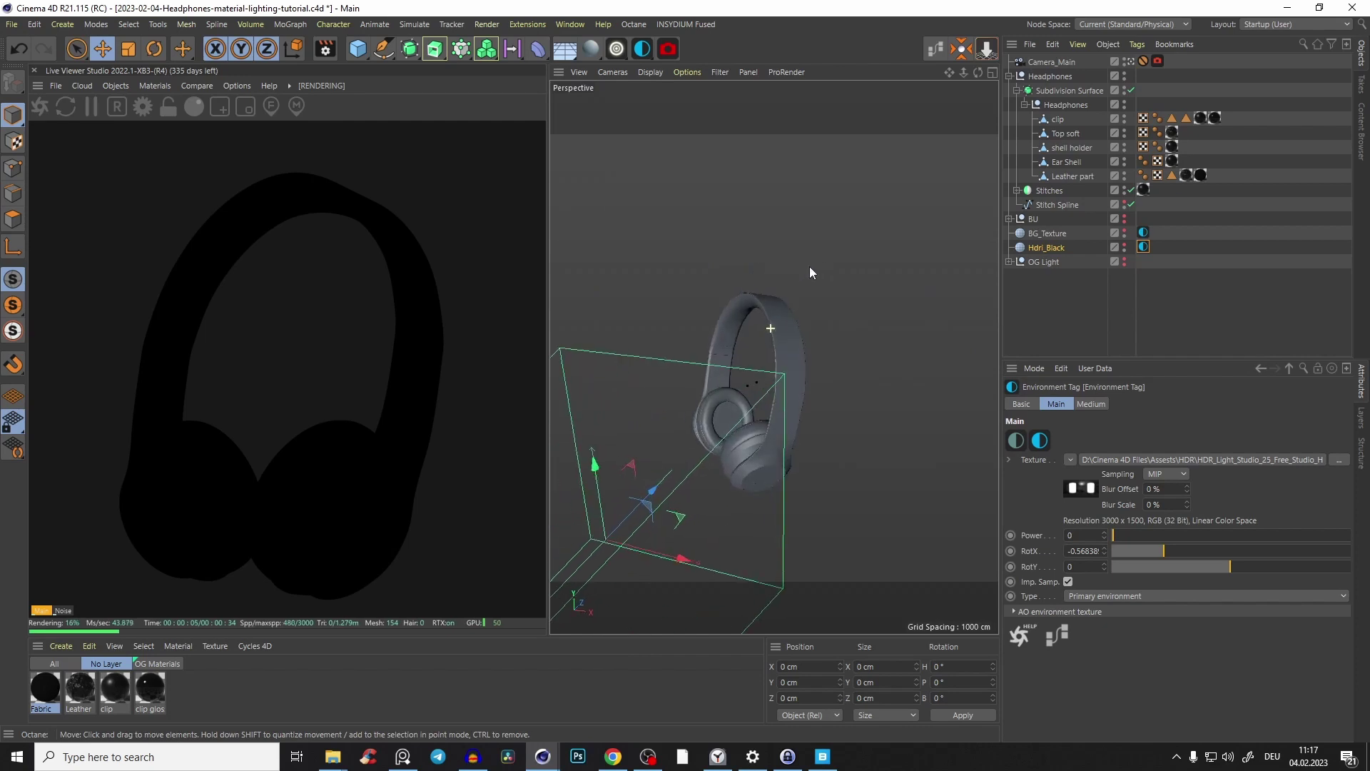
click(579, 72)
click(358, 50)
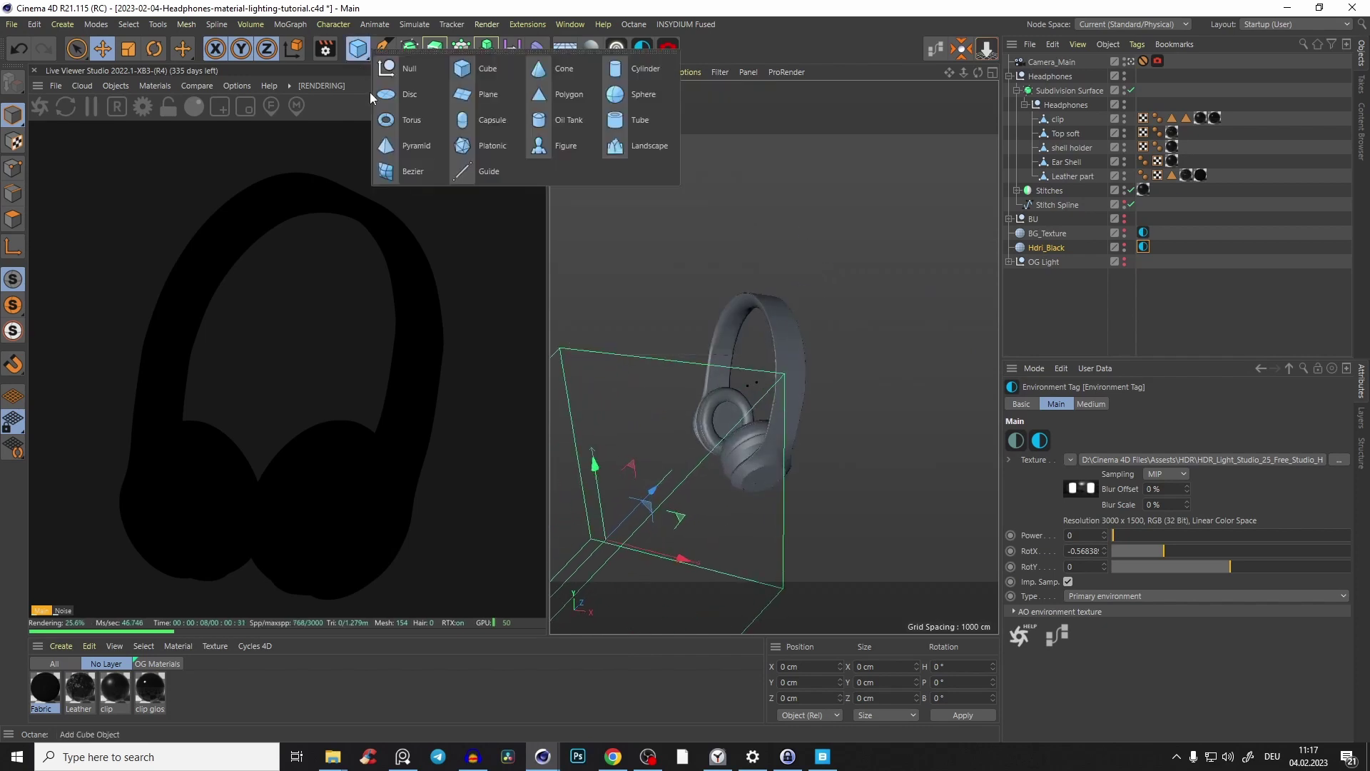
click(414, 74)
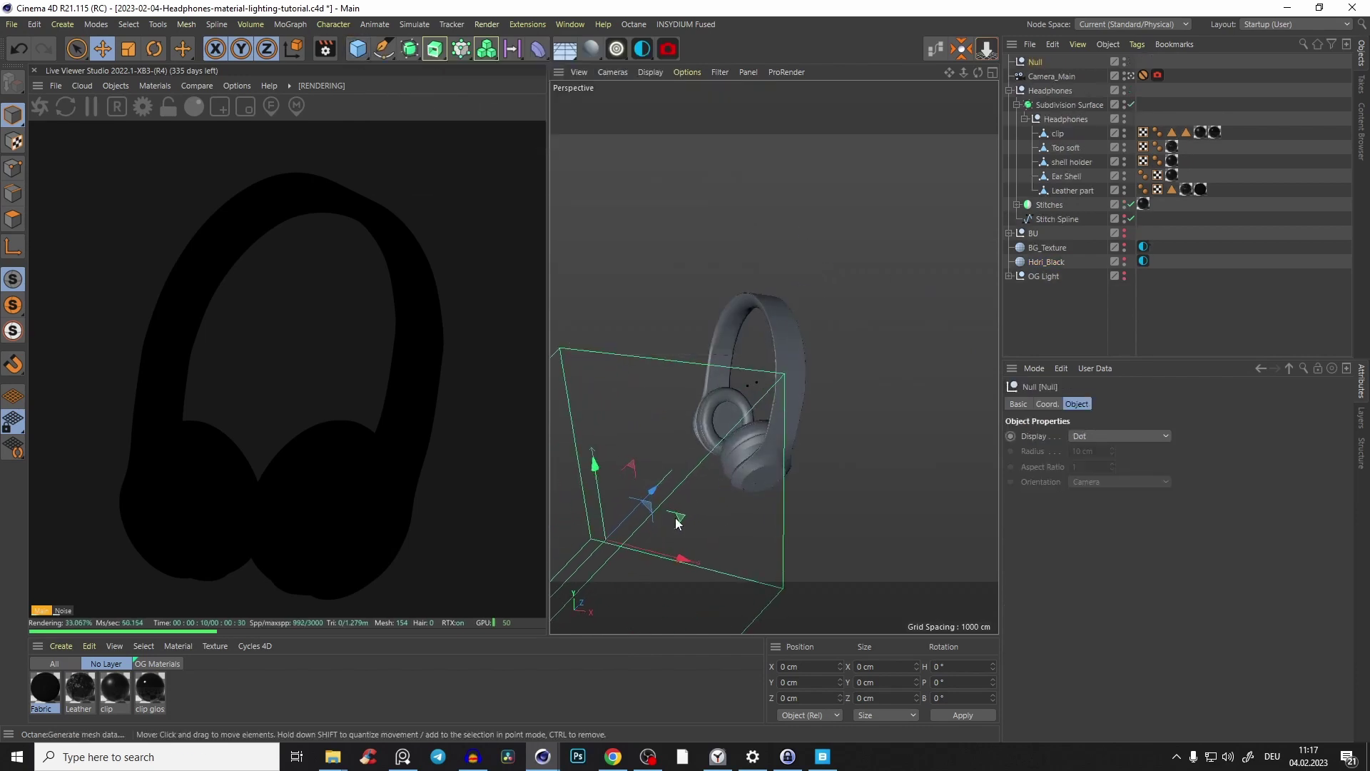
drag(648, 495, 736, 397)
alt+drag(730, 453, 811, 203)
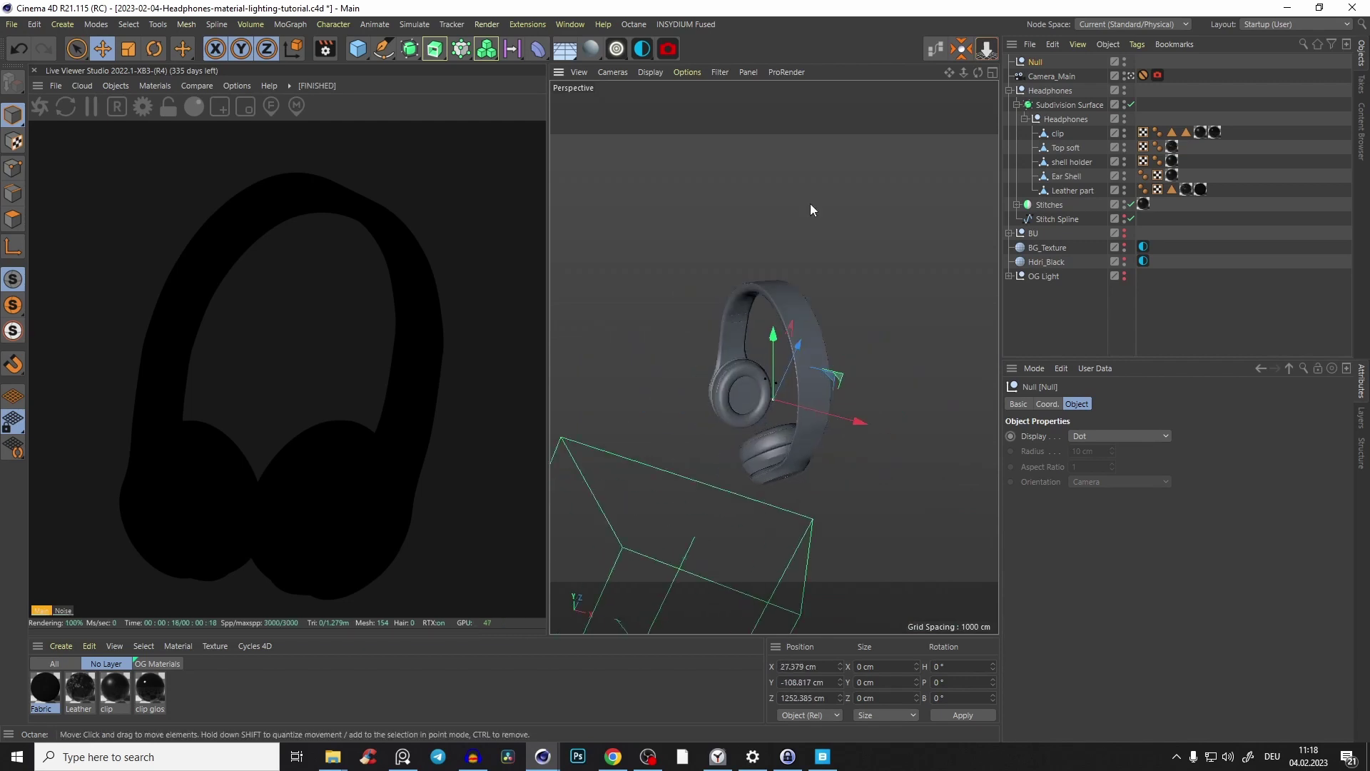
Add a targeted Octane area light to the scene.
click(615, 50)
click(707, 148)
alt+drag(794, 383, 742, 380)
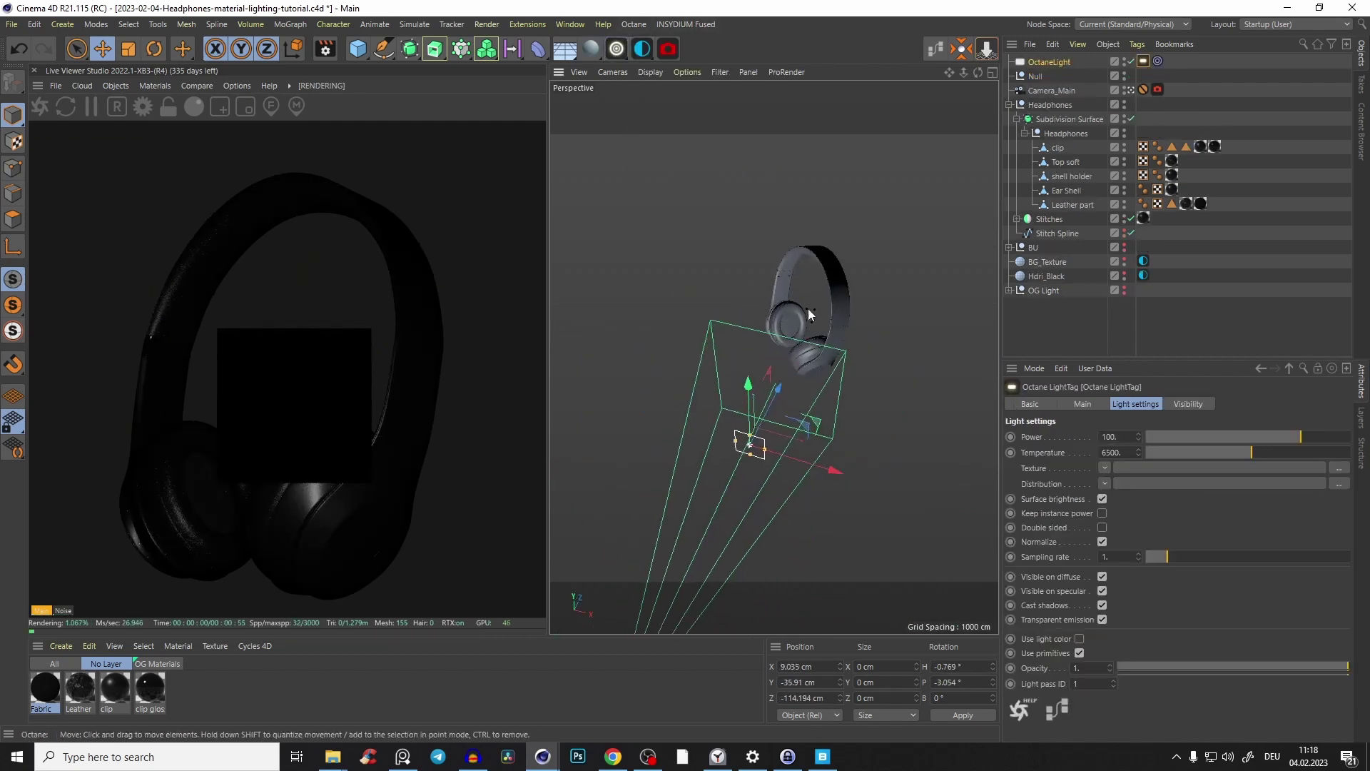
Bring up the reference render and examine the lighting on its ear cushions up close.
click(403, 757)
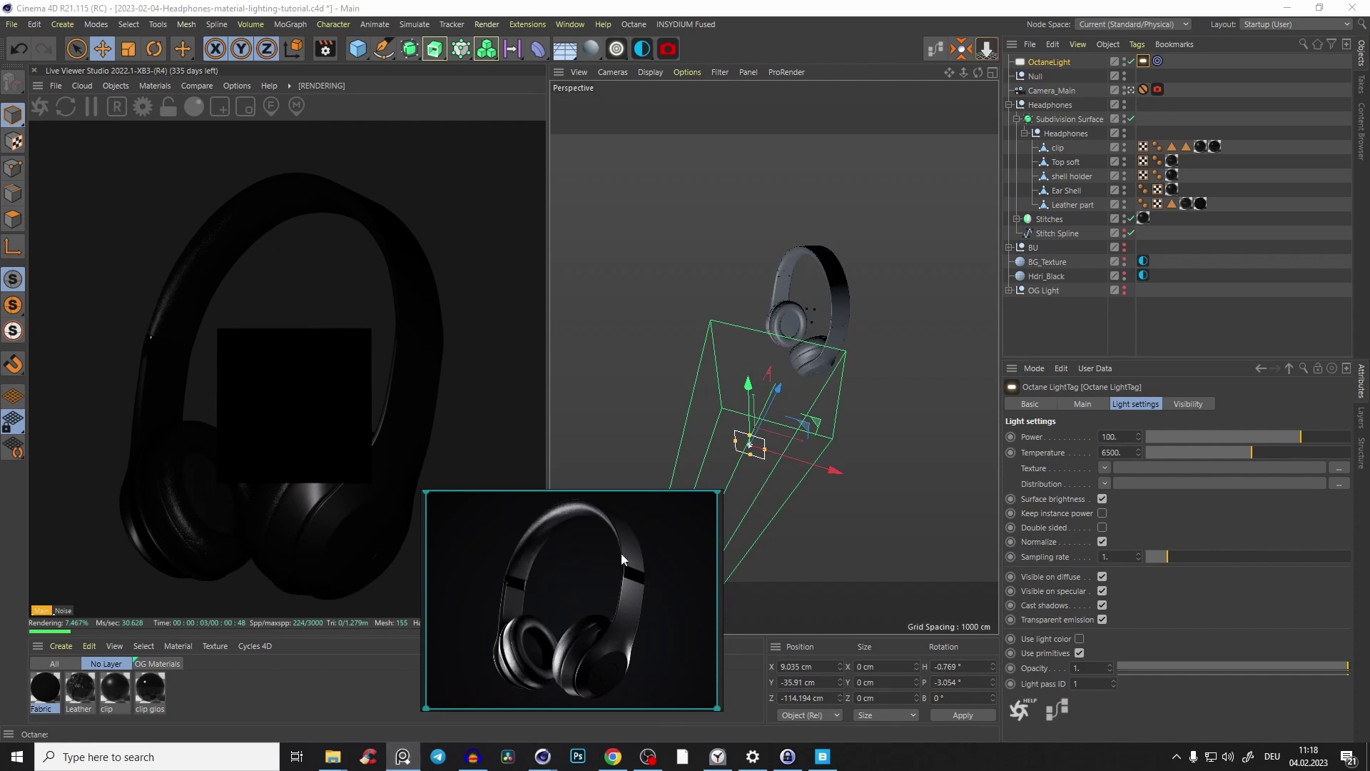
mouse_move(623, 555)
right_down()
mouse_move(600, 583)
mouse_move(609, 565)
right_up()
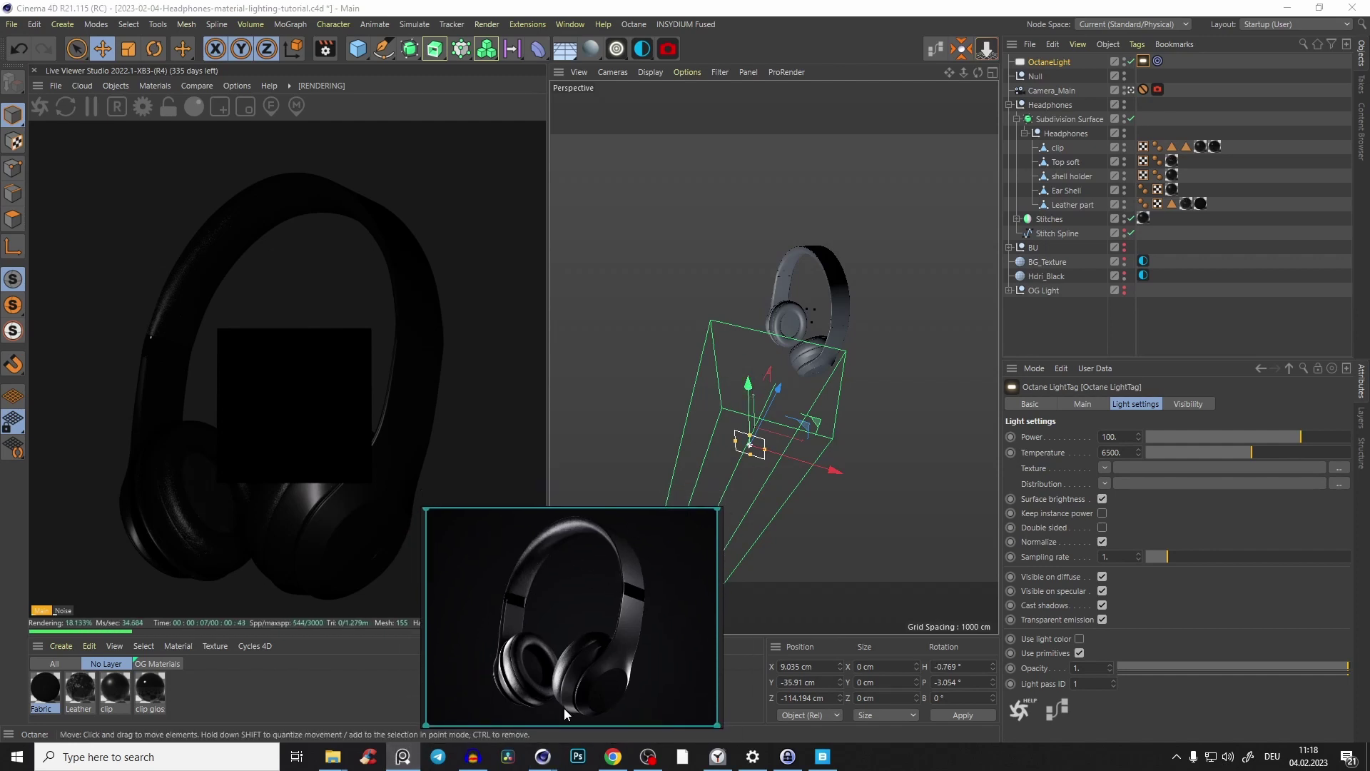
scroll(564, 708, up, 2)
scroll(606, 682, up, 3)
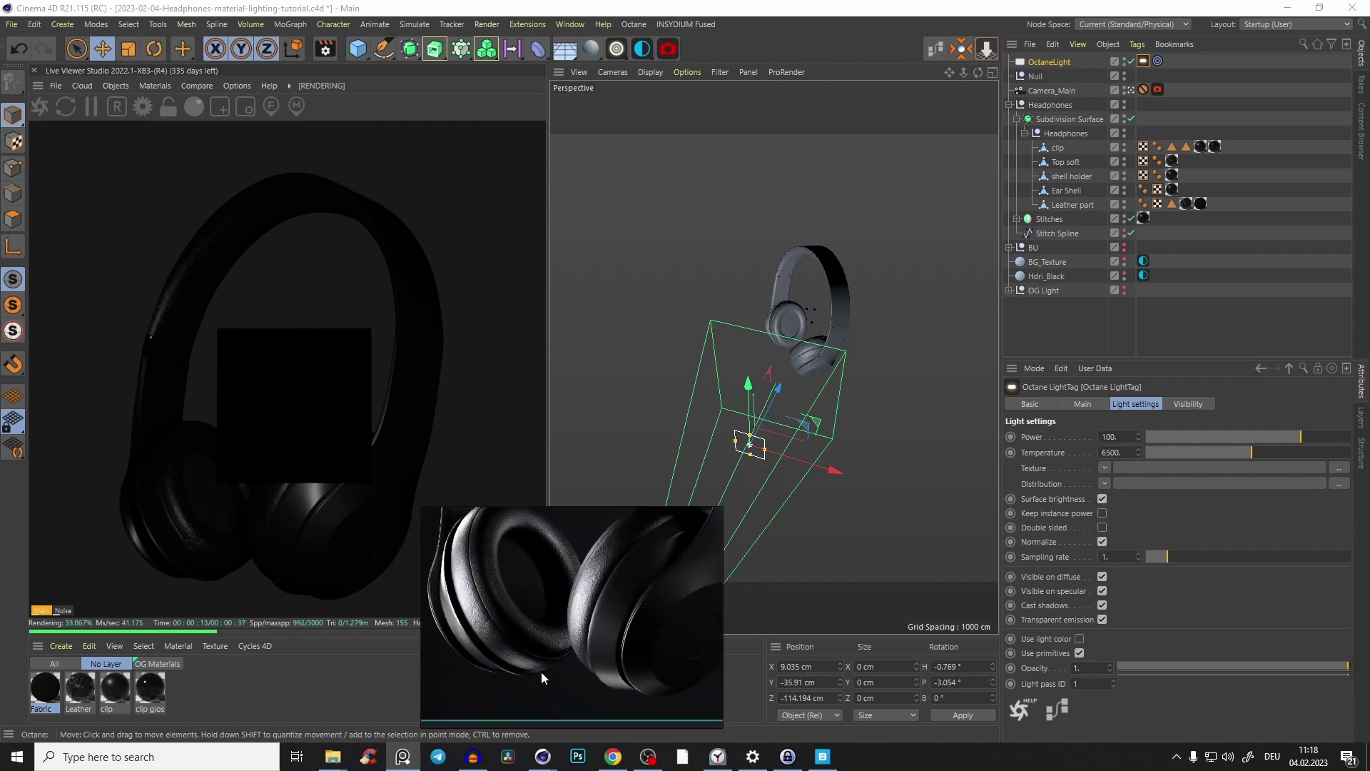
Stretch the area light into a wide strip and place it beneath the headphones at about X 39, Y -1375, Z 2099 cm.
drag(778, 399, 884, 443)
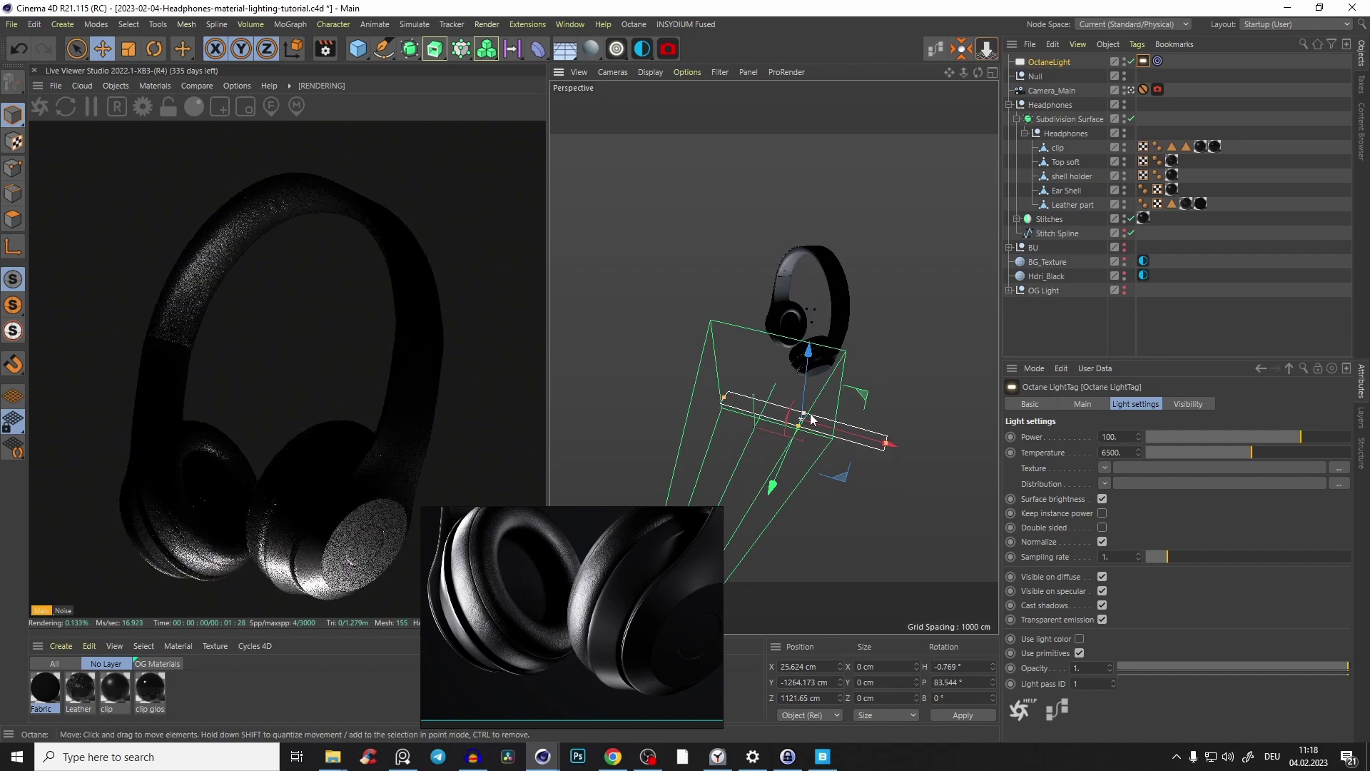
drag(805, 412, 843, 383)
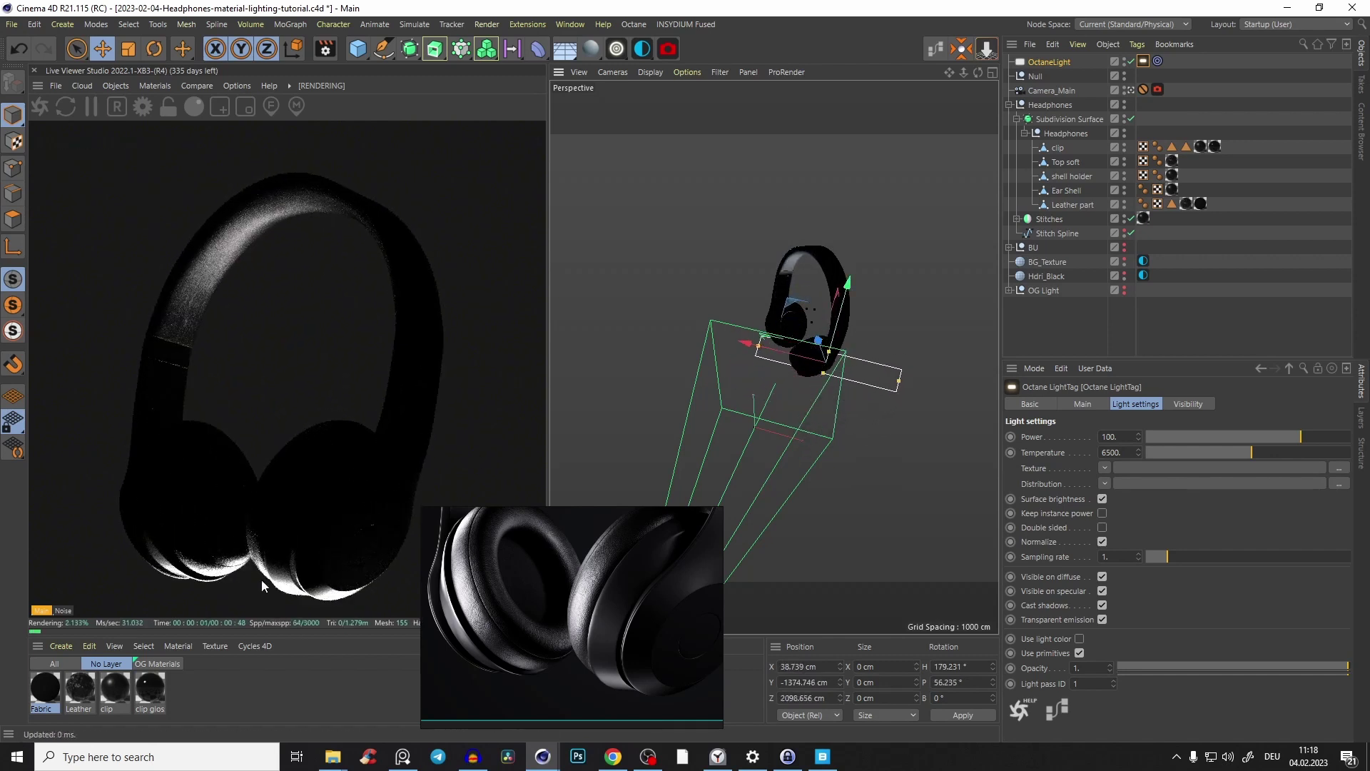
alt+drag(654, 467, 776, 305)
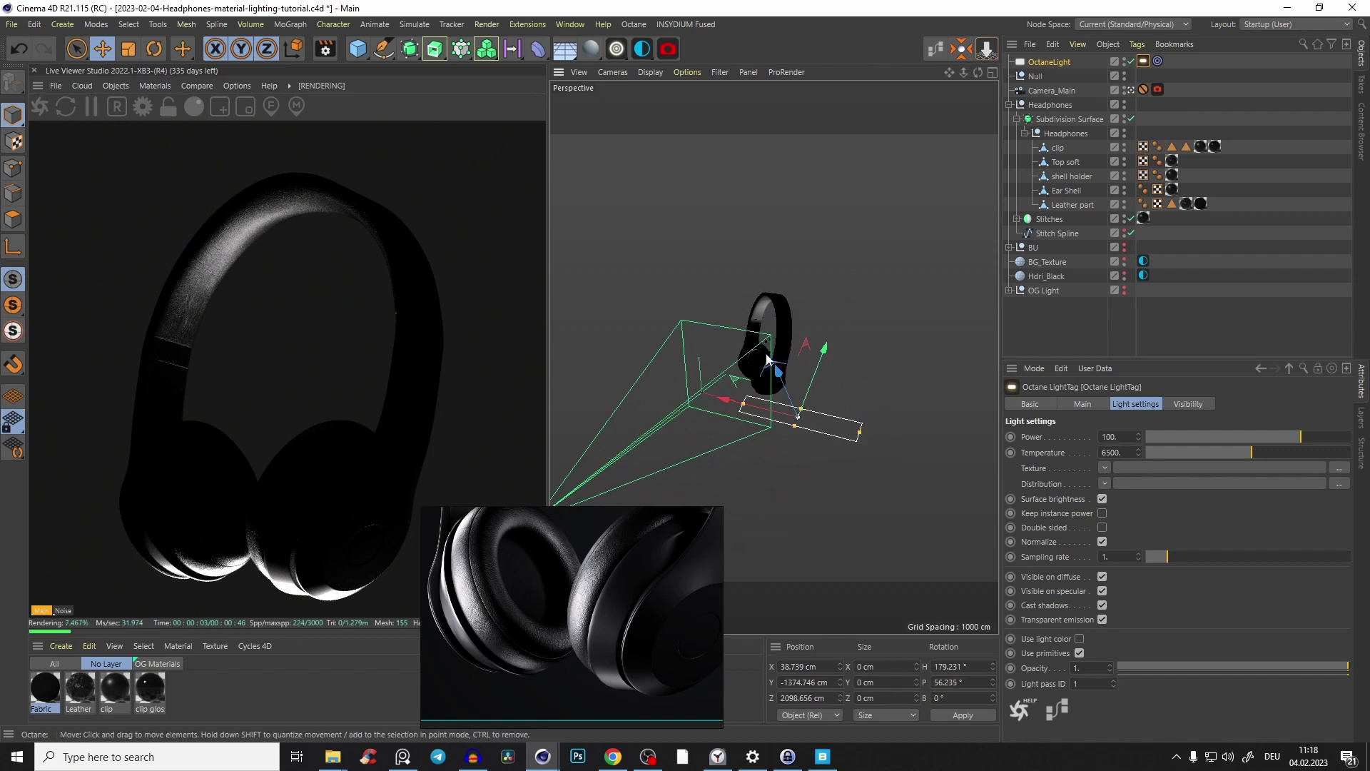
Enable the camera imager on Camera_Main's Octane tag and set highlight compression to about 0.9.
click(1157, 90)
click(1205, 404)
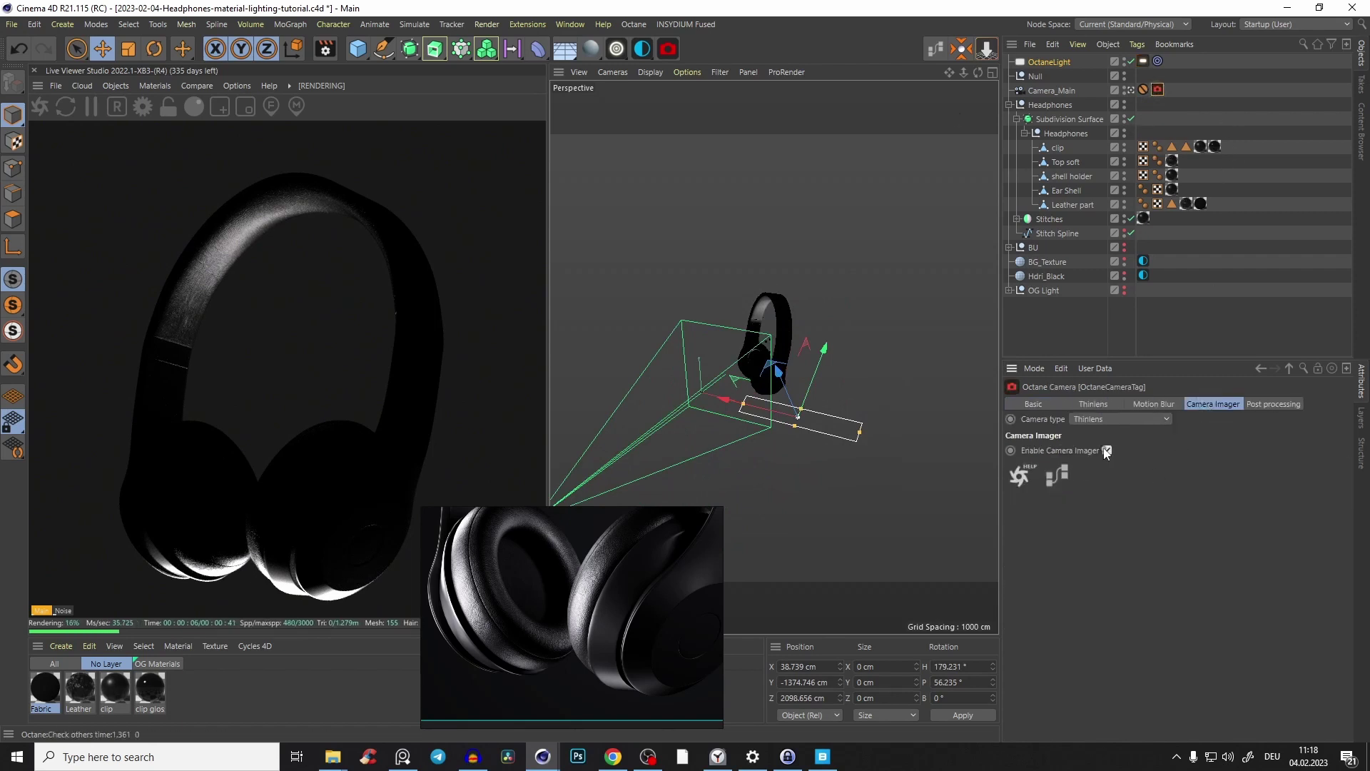
click(1106, 450)
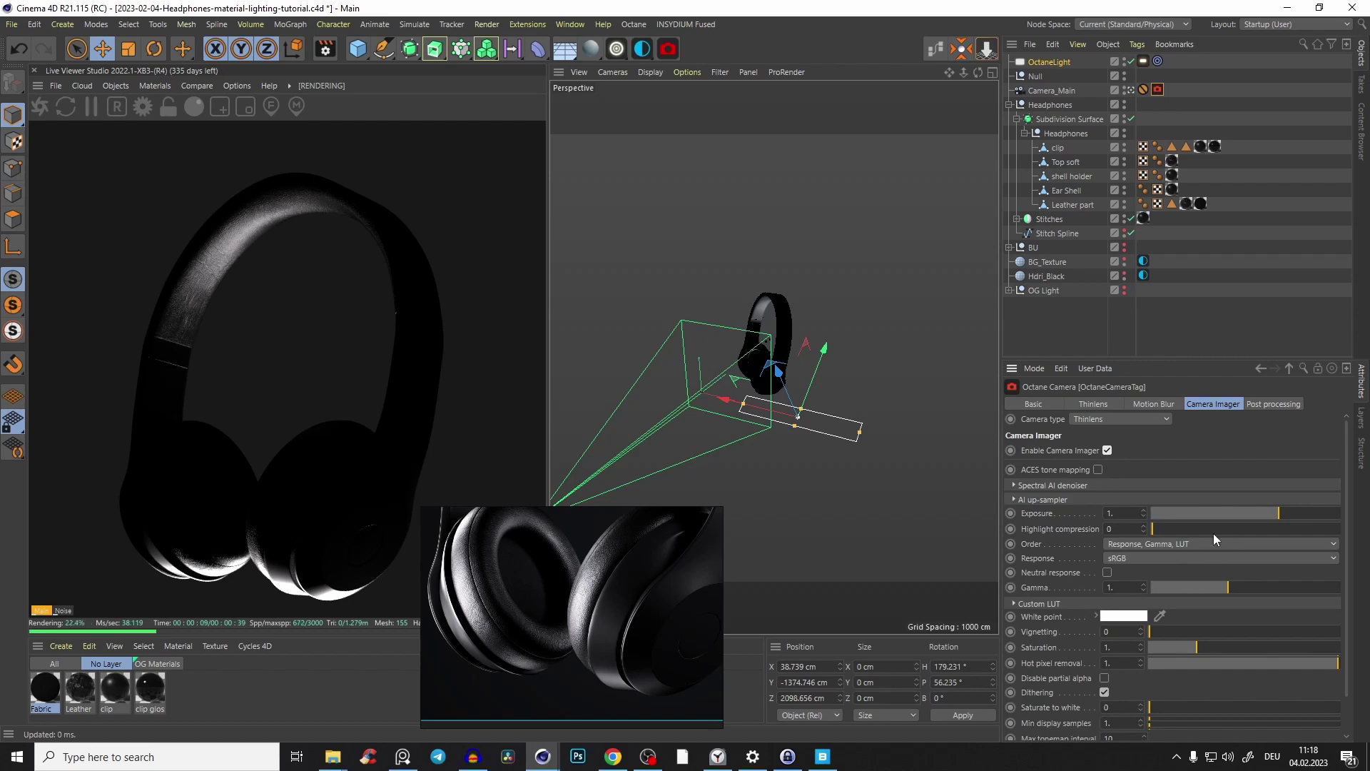
click(1317, 528)
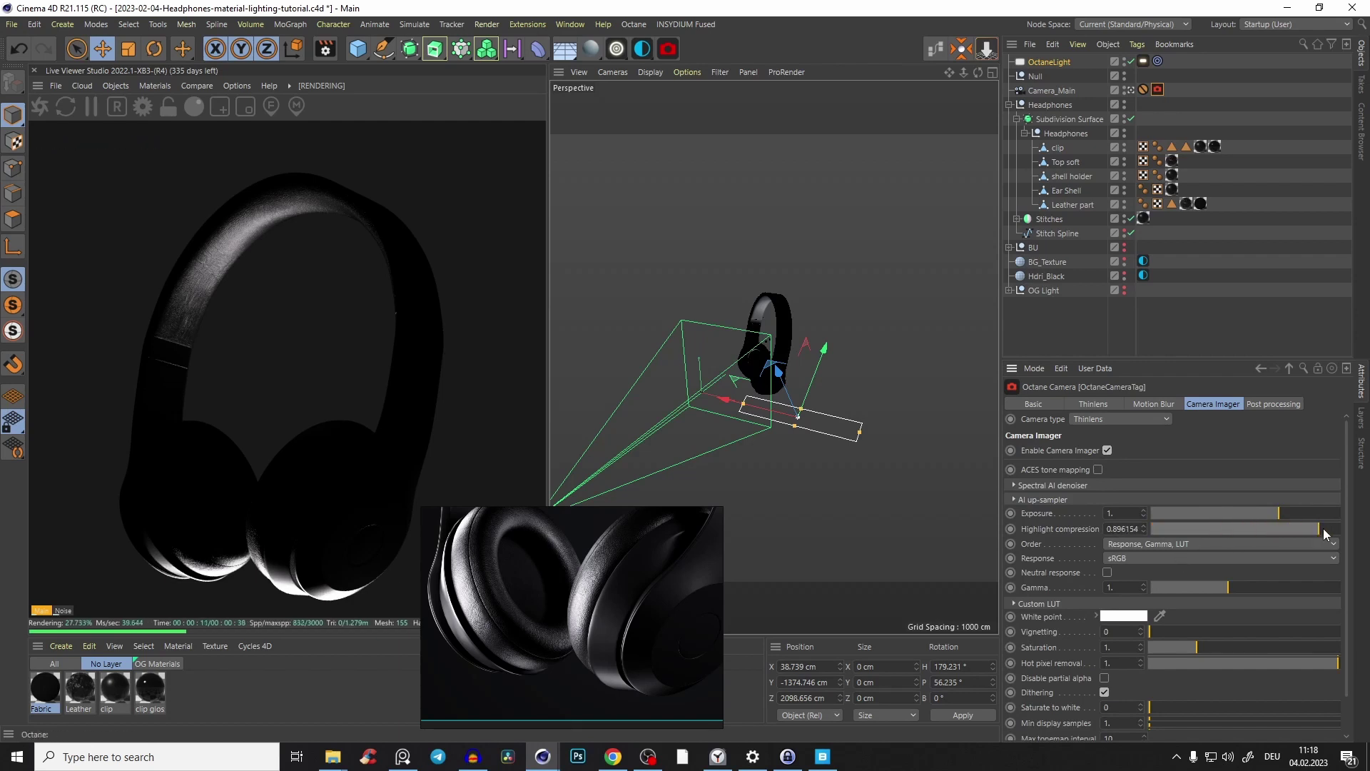
click(1320, 529)
click(1051, 404)
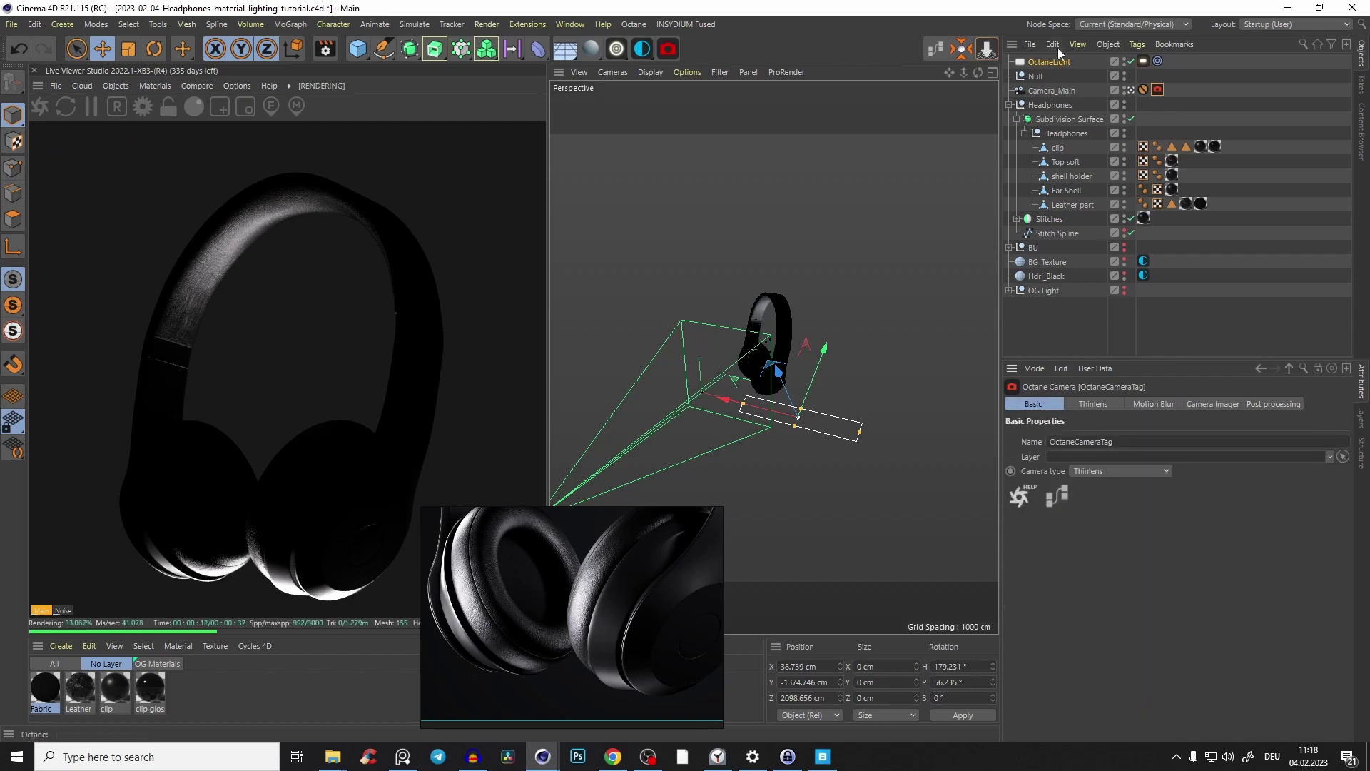
Set the power of the strip light beneath the headphones to about 5.68.
click(1143, 62)
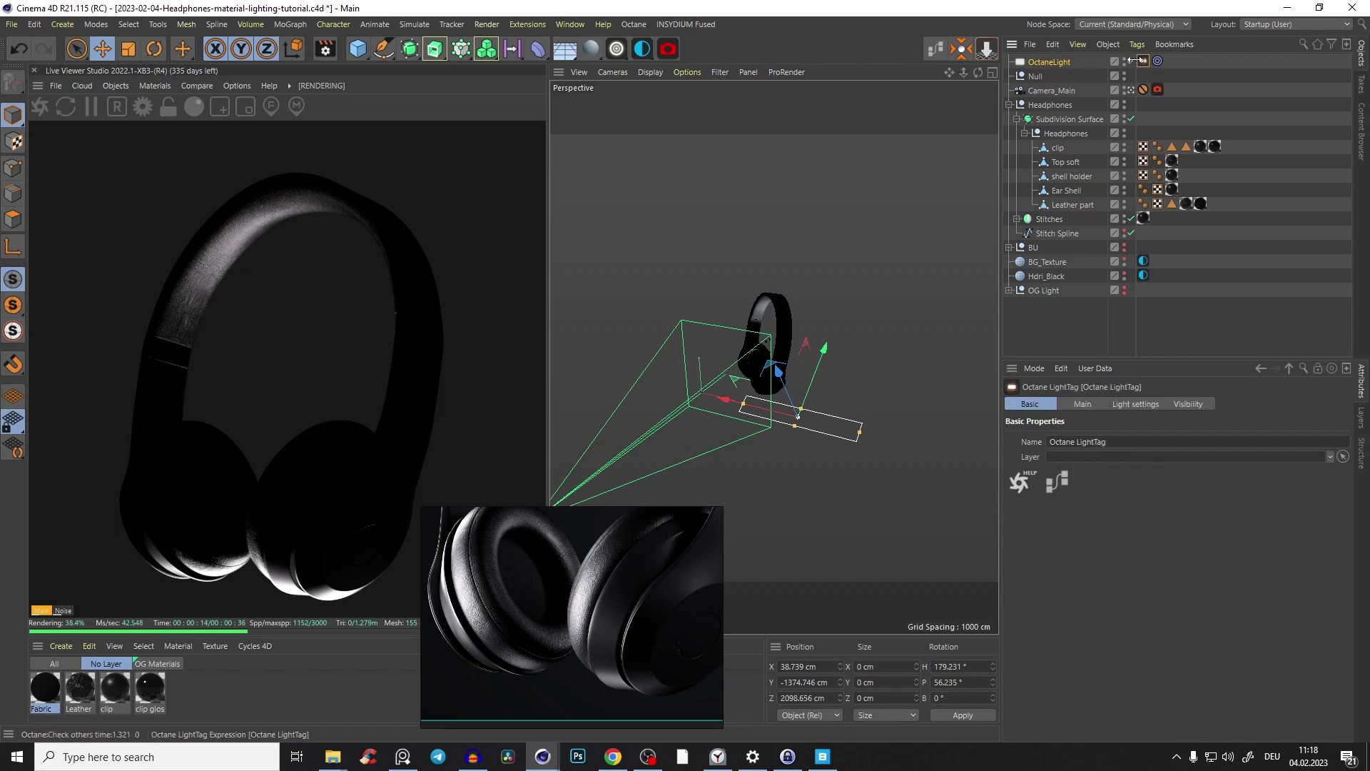
click(1136, 404)
drag(1299, 436, 1265, 435)
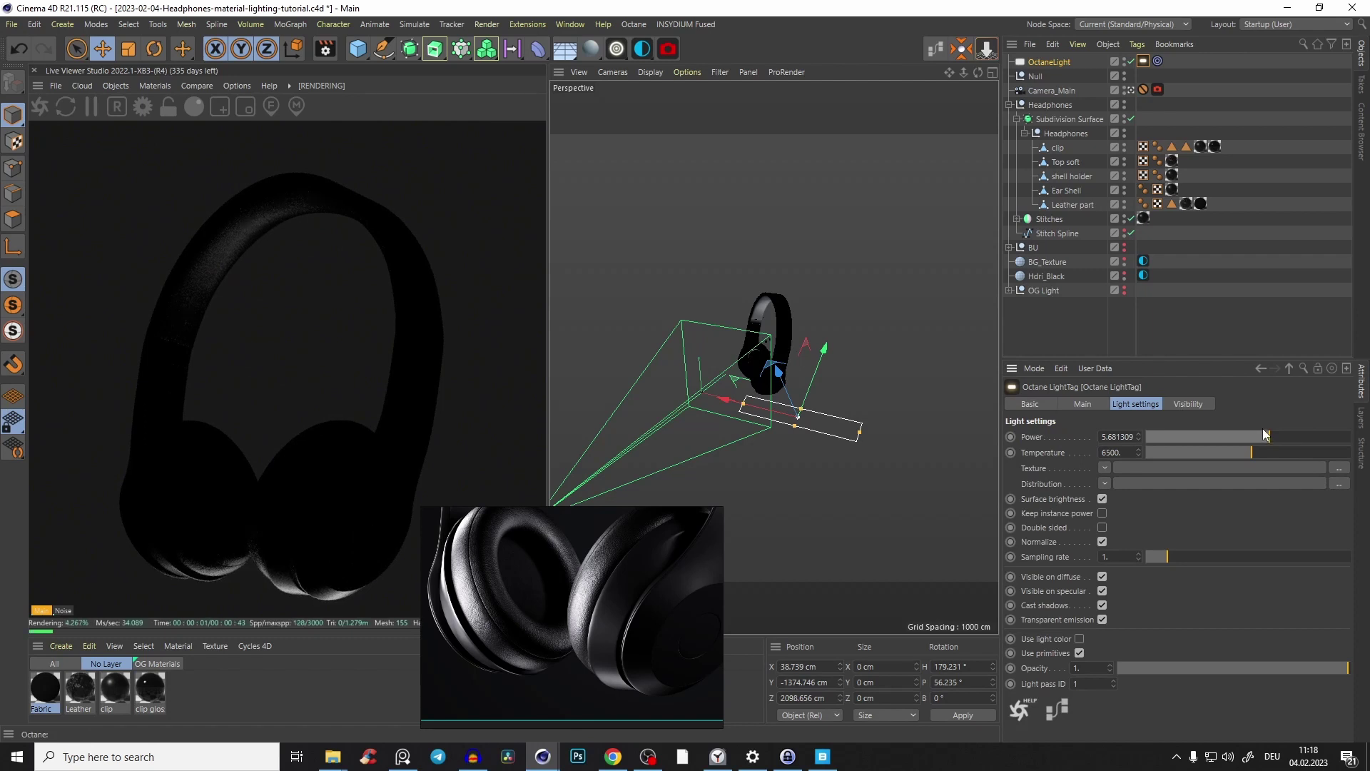
Widen the strip light slightly, move it to about X 25, Y -1100, Z 1709 cm, and undo one further trial move.
drag(756, 421, 816, 367)
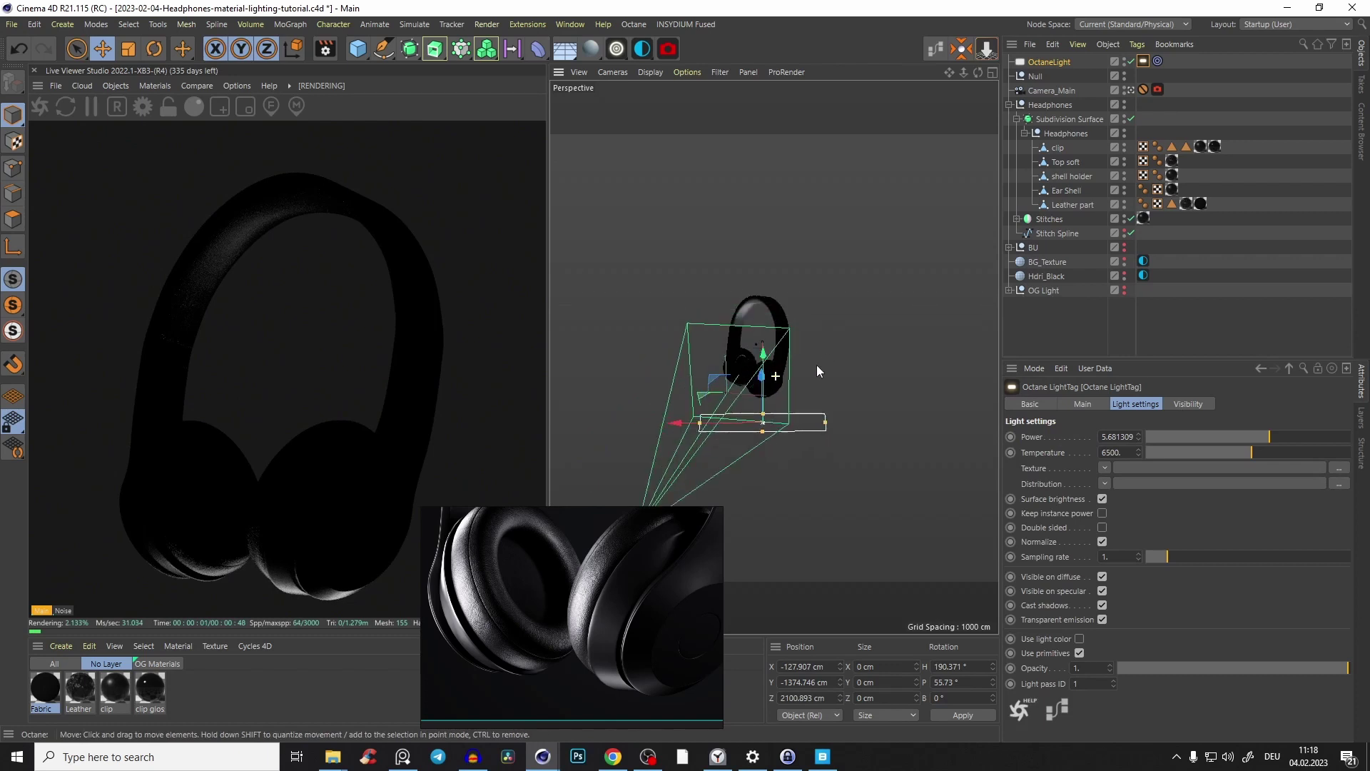
drag(826, 426, 840, 427)
alt+drag(756, 437, 706, 444)
drag(843, 365, 808, 404)
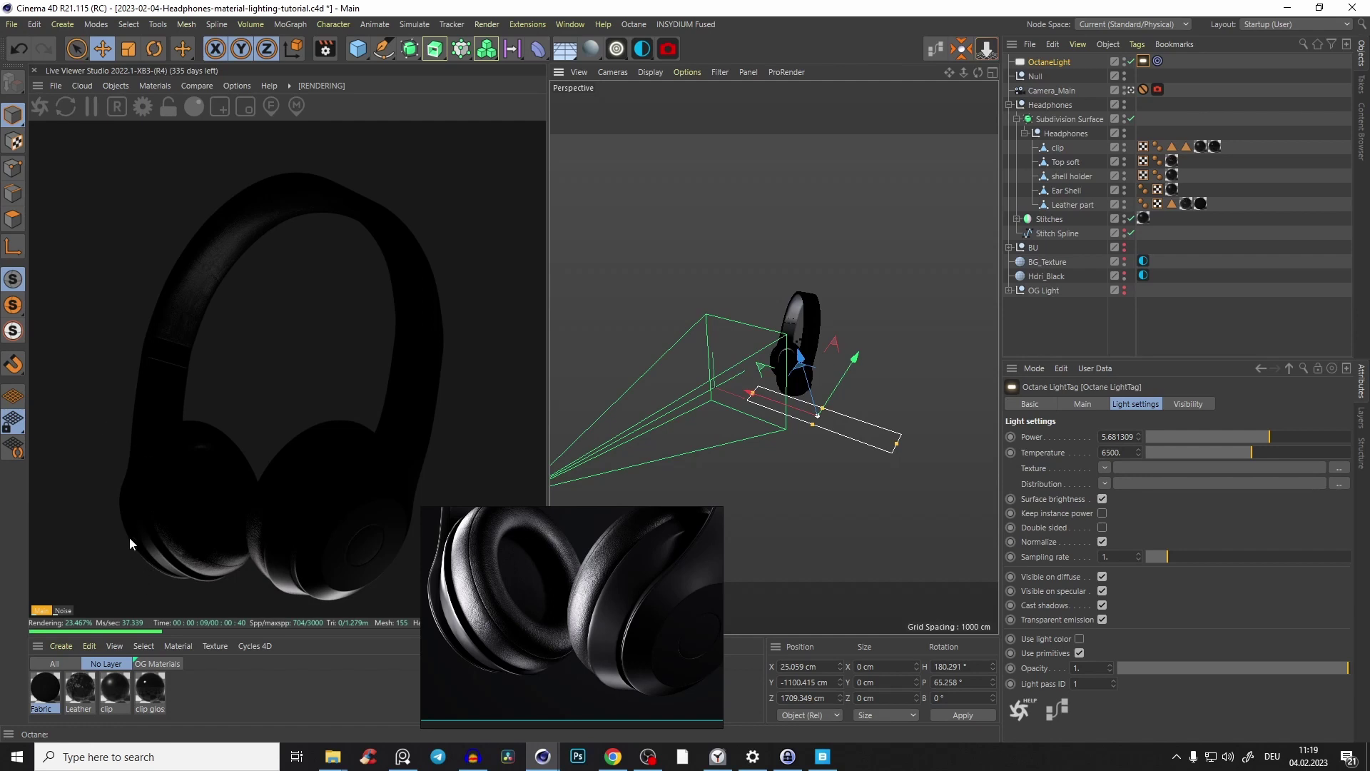
click(533, 591)
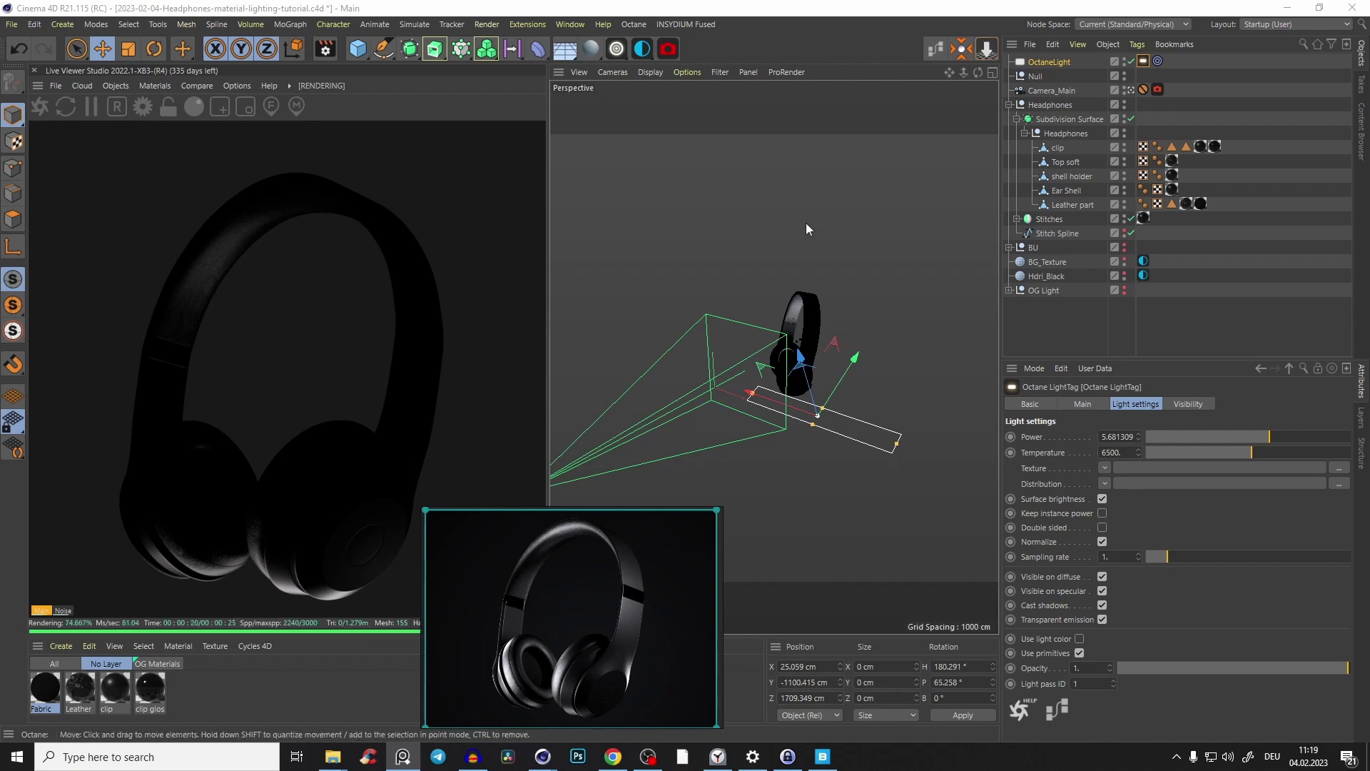
drag(800, 359, 815, 411)
key(ctrl+z)
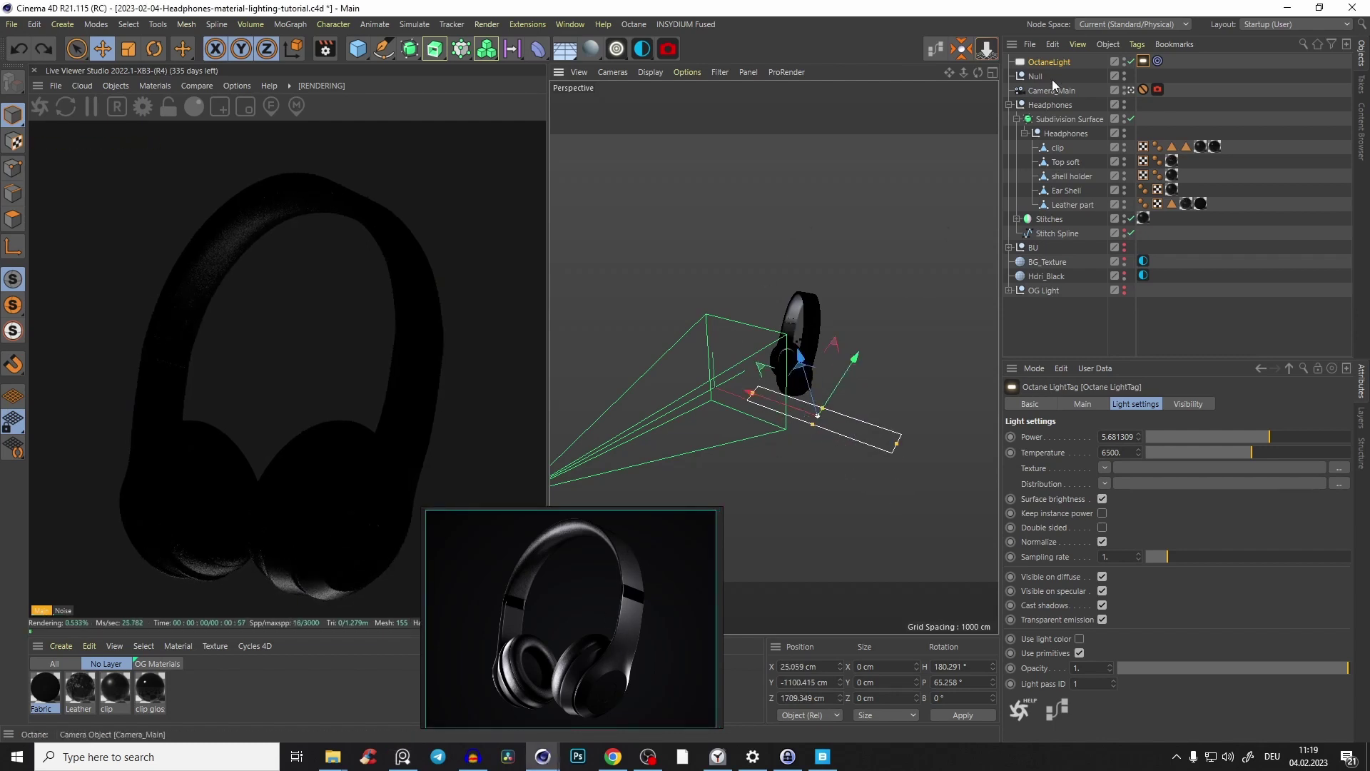
Add a second targeted Octane area light beside the headphones at about X 1037, Y -103, Z 1114 cm.
click(1036, 76)
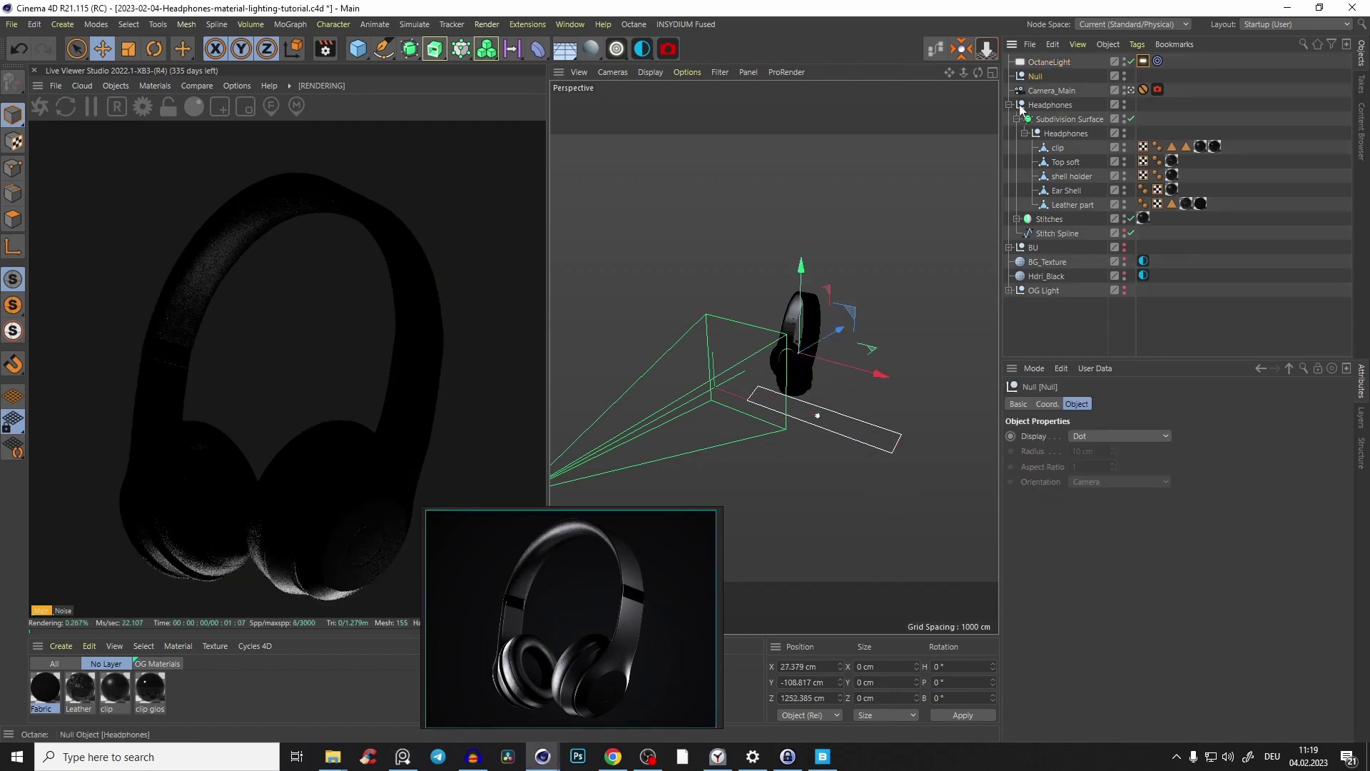
click(616, 49)
click(723, 160)
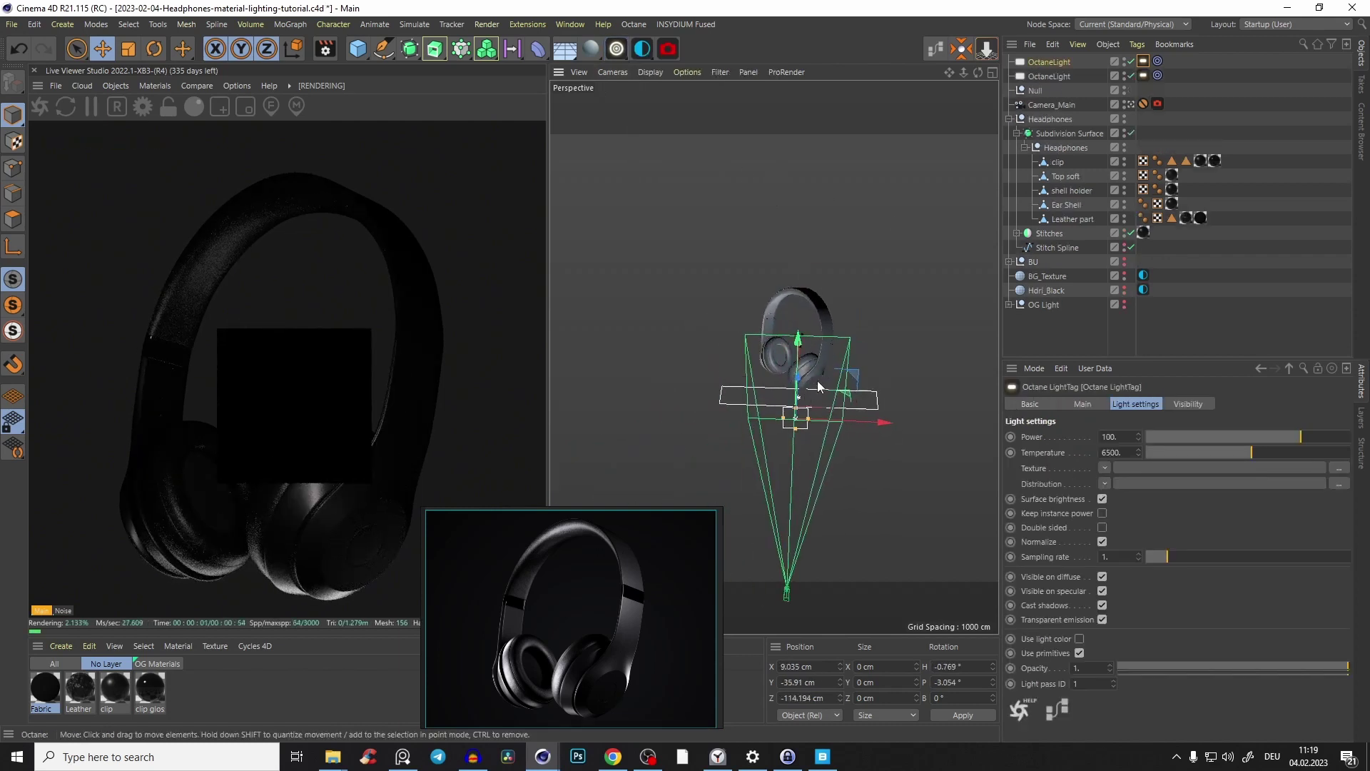
drag(819, 387, 932, 346)
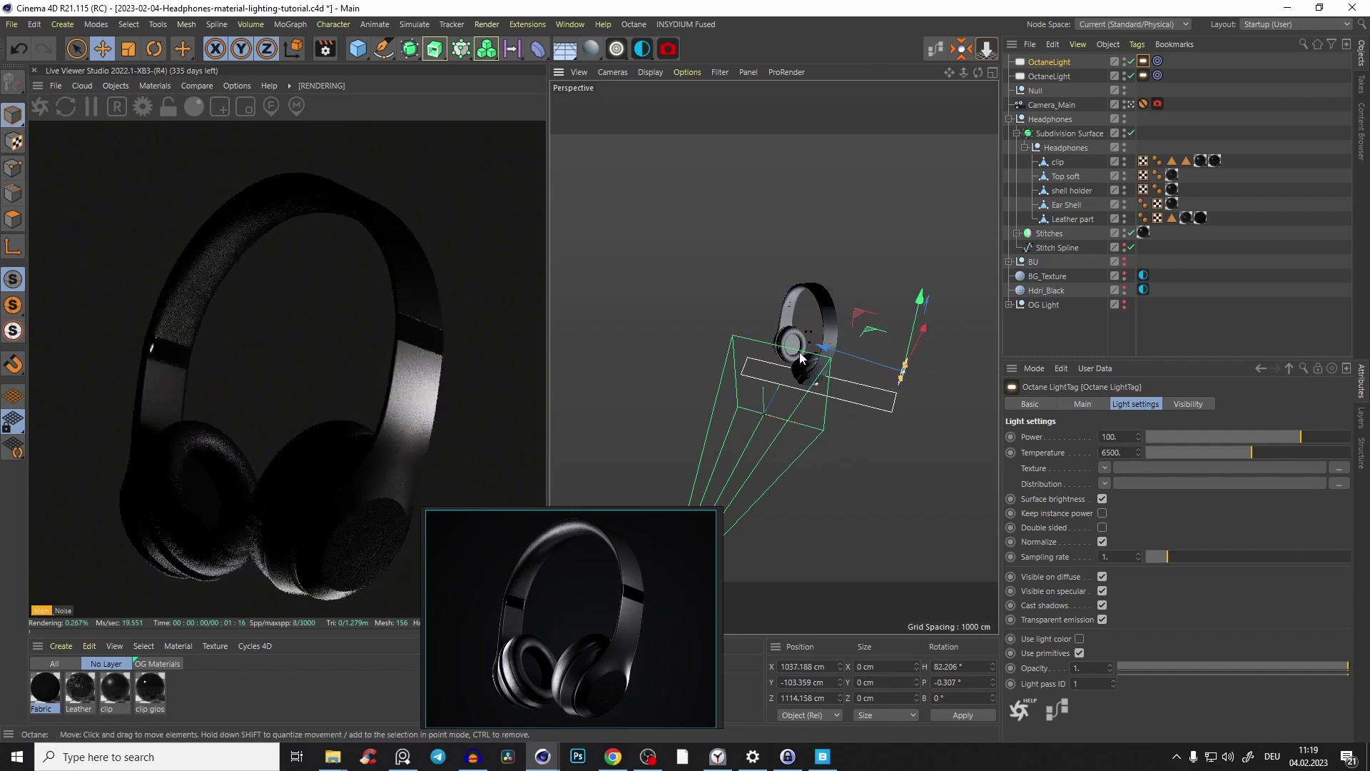
Raise the side area light beside the headphones, placing it at about X 1041, Y 70, Z 1149 cm.
alt+drag(801, 356, 903, 319)
alt+drag(780, 328, 798, 338)
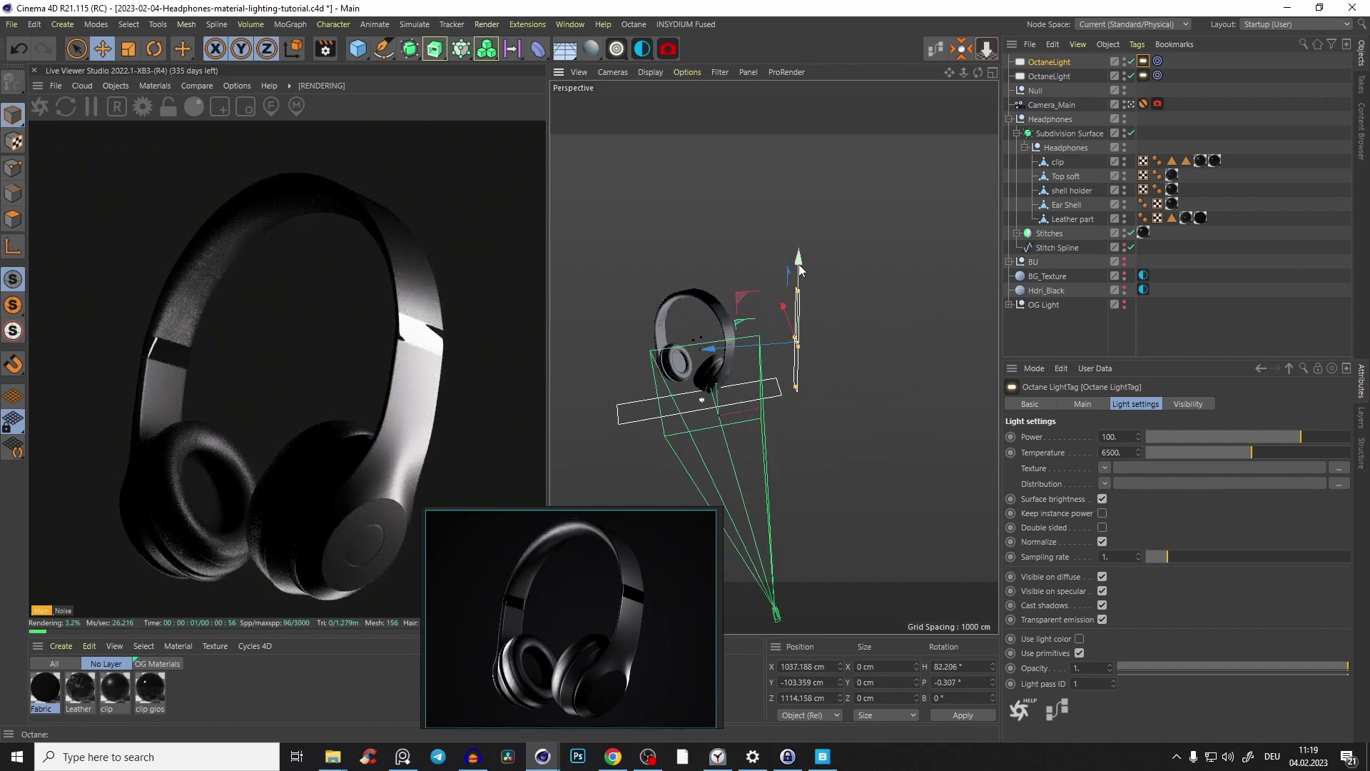
drag(802, 268, 582, 328)
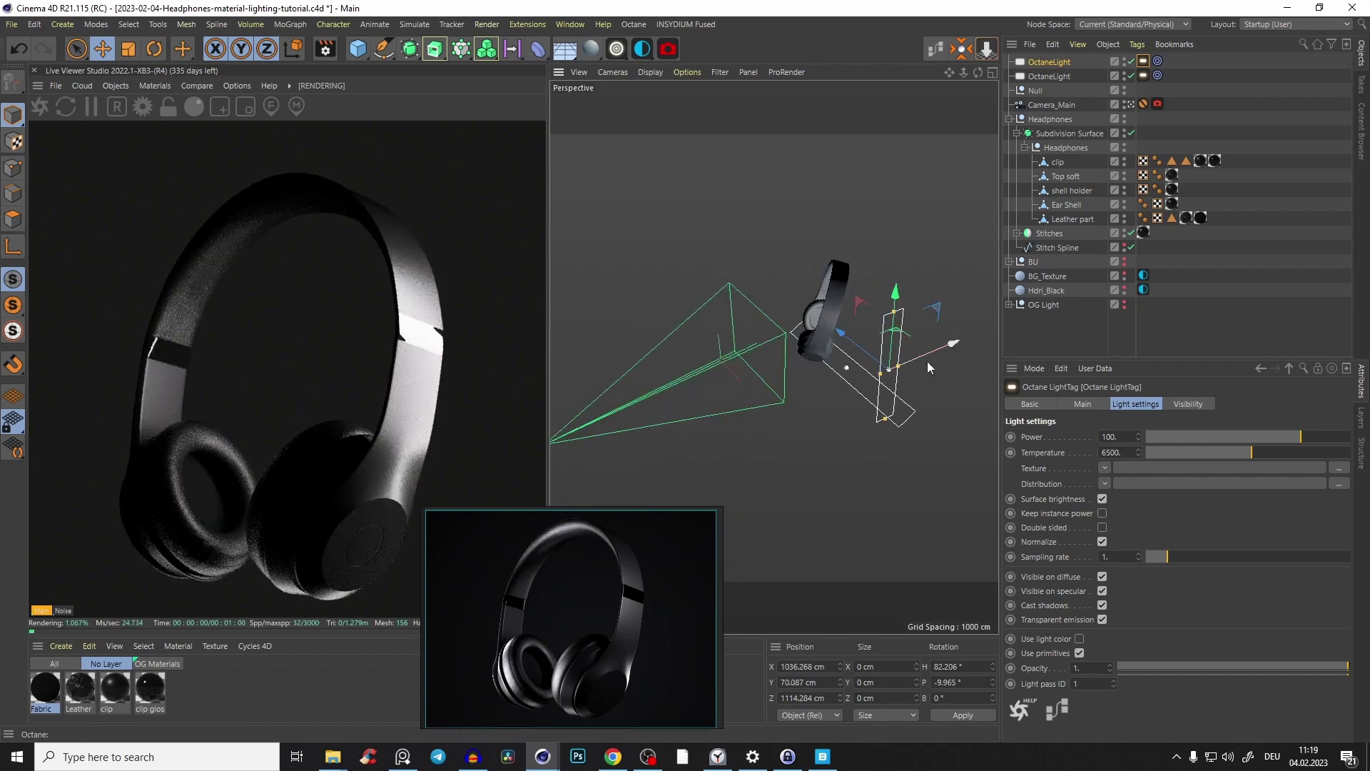
drag(926, 360, 932, 353)
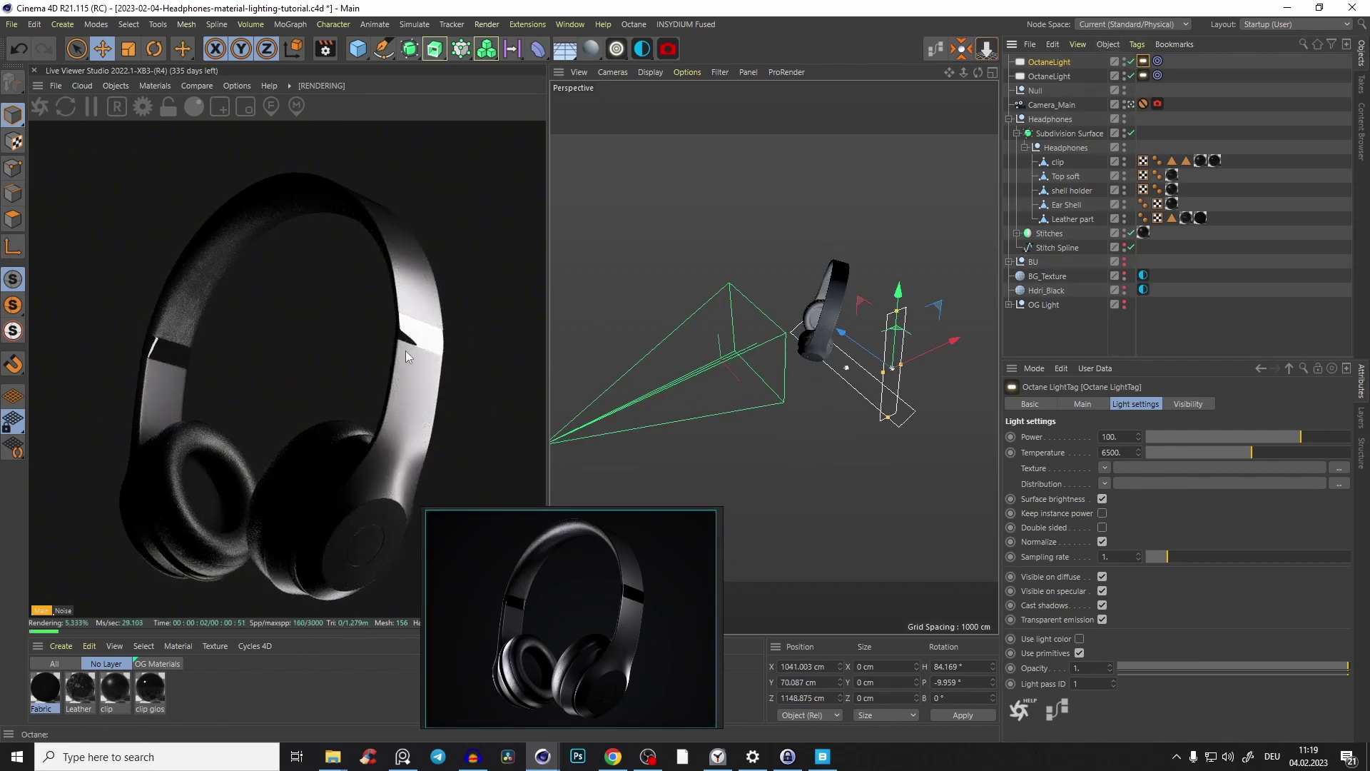
Try a Falloffmap as the side light's distribution texture and change its falloff mode.
click(1103, 484)
mouse_move(1135, 374)
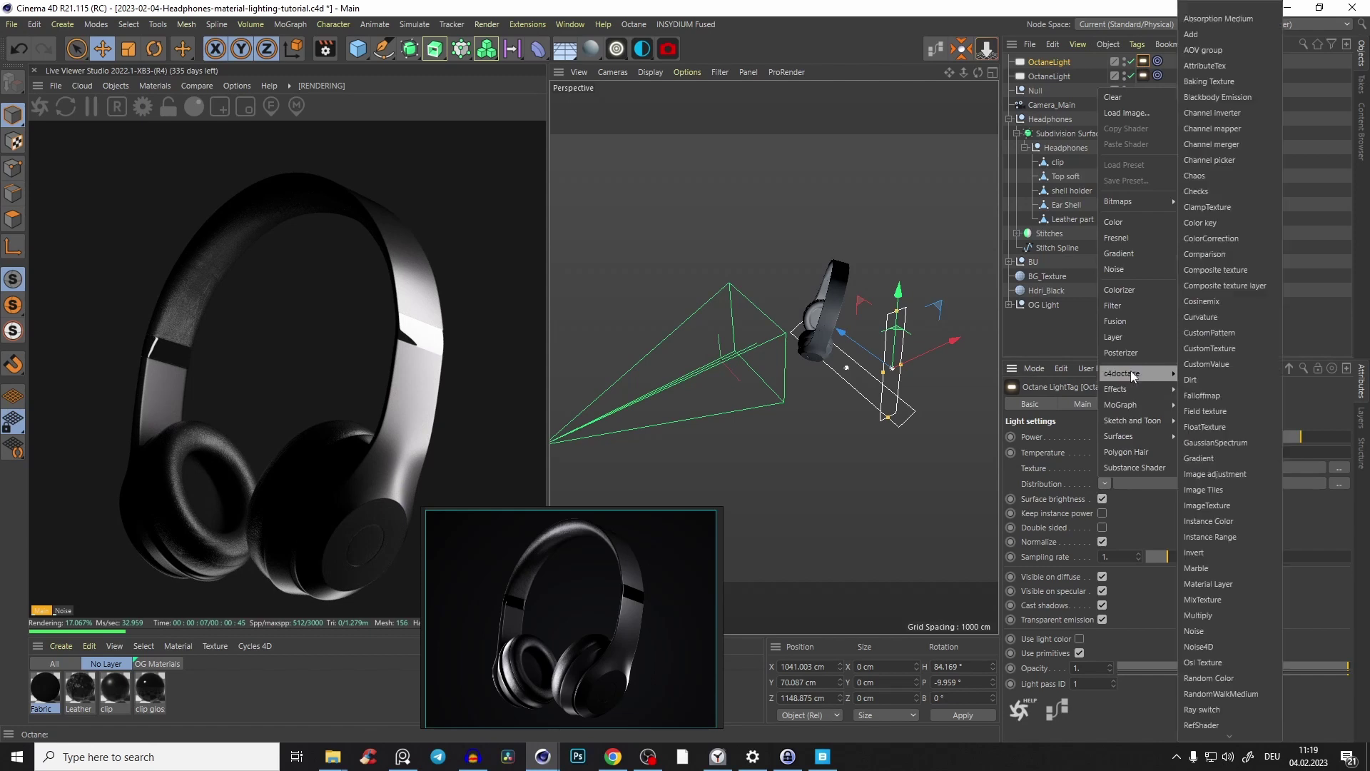
click(1201, 398)
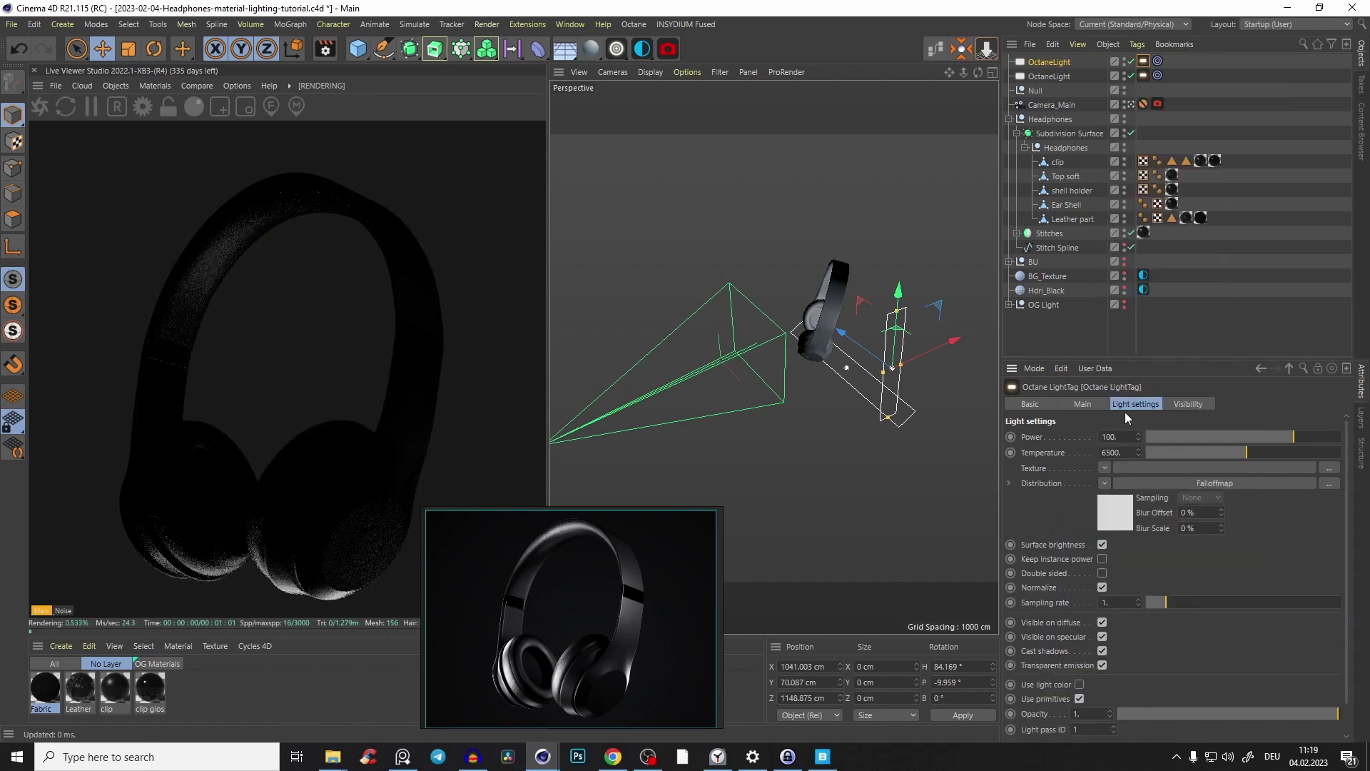
click(1167, 483)
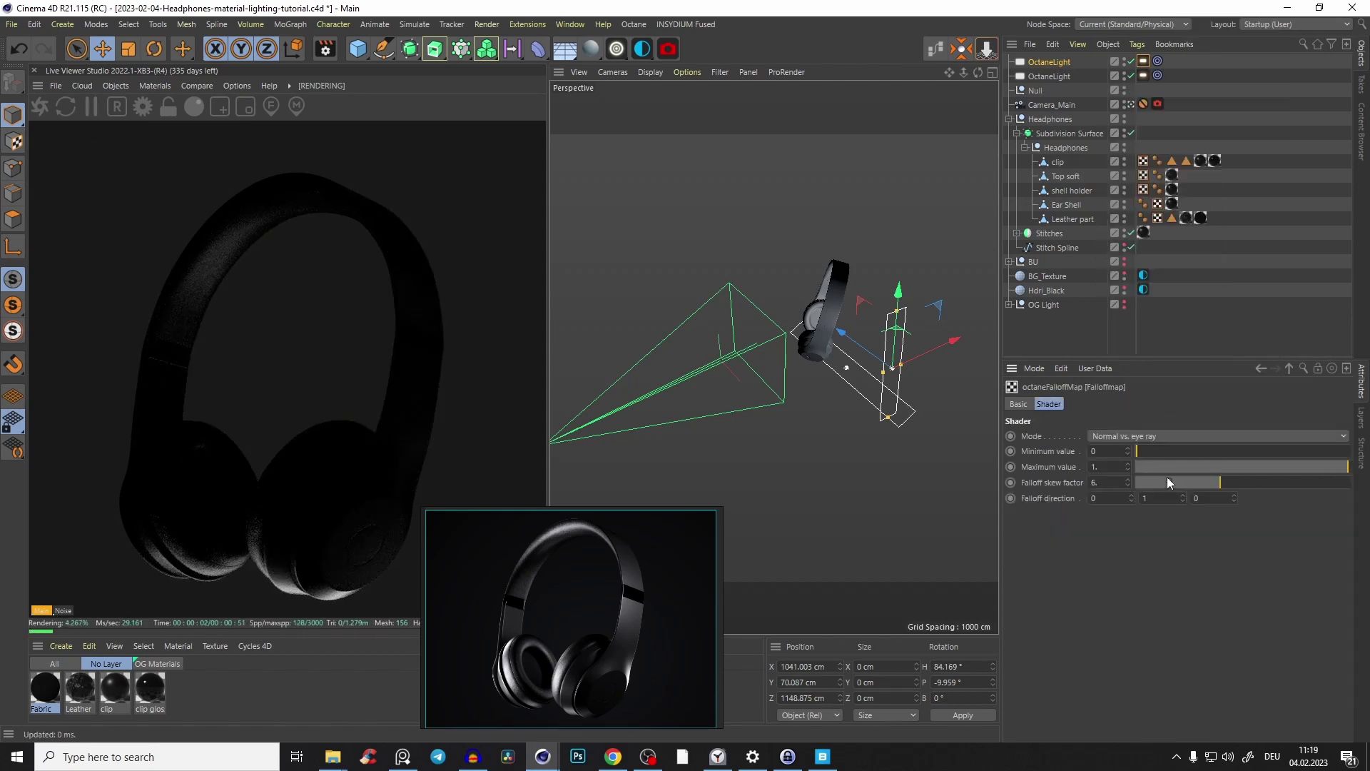
click(1154, 437)
click(1144, 470)
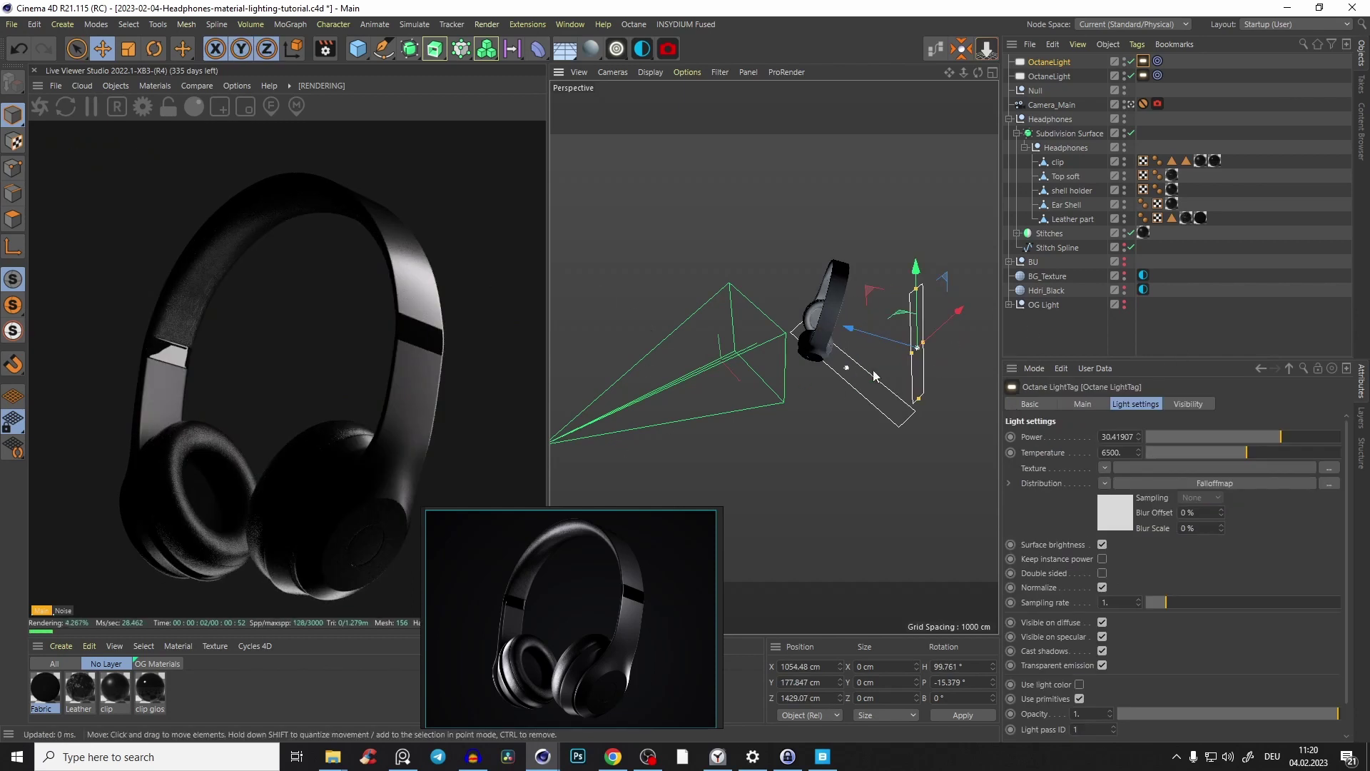
Move the side light to about X 1034, Y 318, Z 617 cm and set its power to about 61.62.
drag(916, 320, 932, 365)
click(1269, 439)
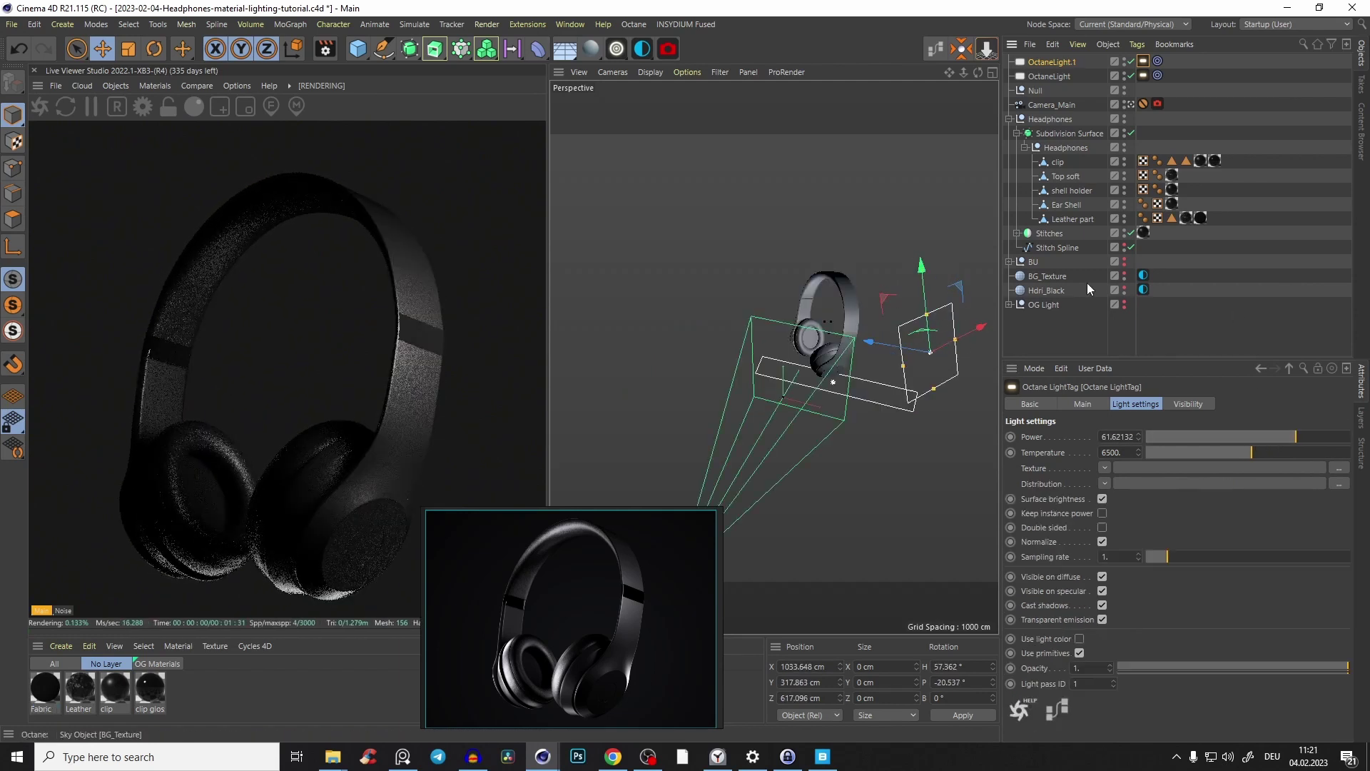
alt+drag(907, 277, 906, 340)
mouse_move(910, 324)
mouse_down()
mouse_move(887, 328)
mouse_move(915, 343)
mouse_move(895, 339)
mouse_up()
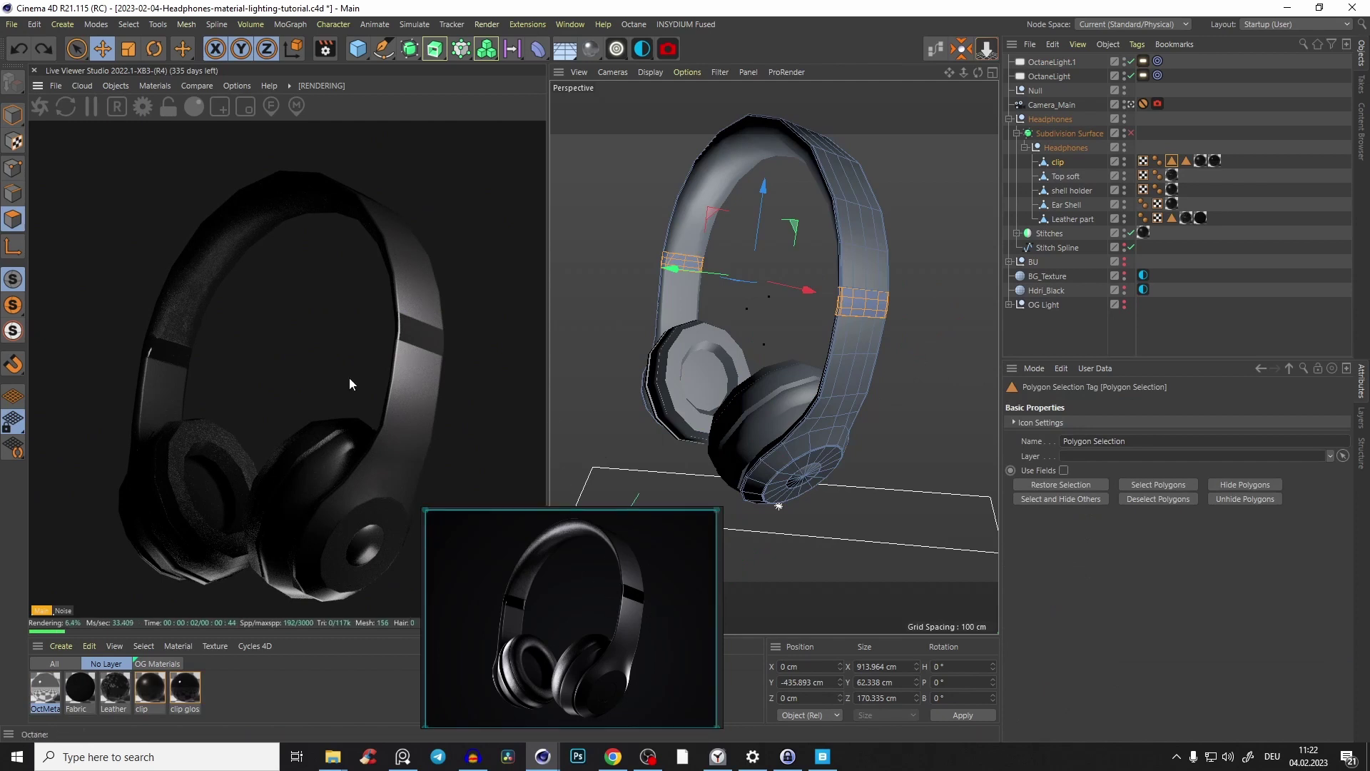
Re-enable the headphones' subdivision surface and apply the OctMetal1 material to the clip's selected band polygons.
key(q)
scroll(850, 330, up, 4)
alt+drag(865, 279, 878, 224)
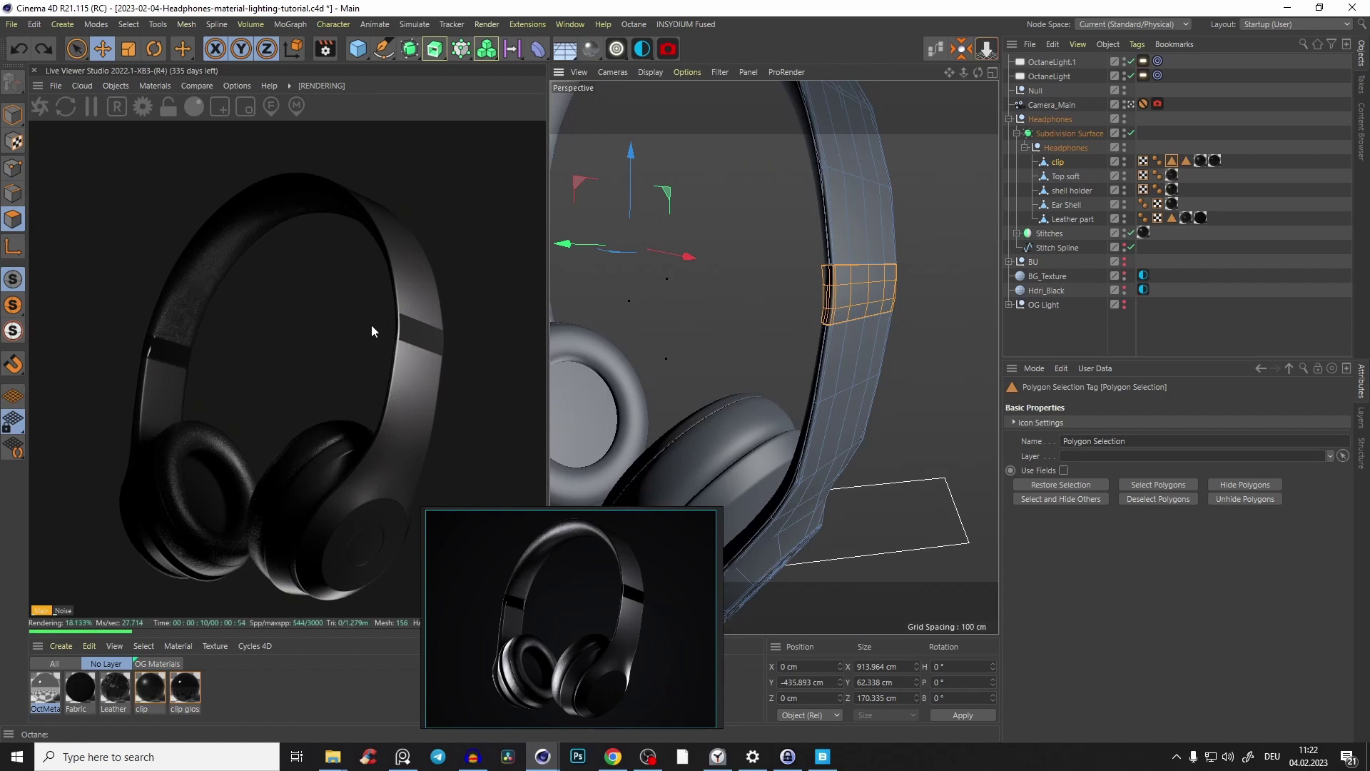
right_click(45, 698)
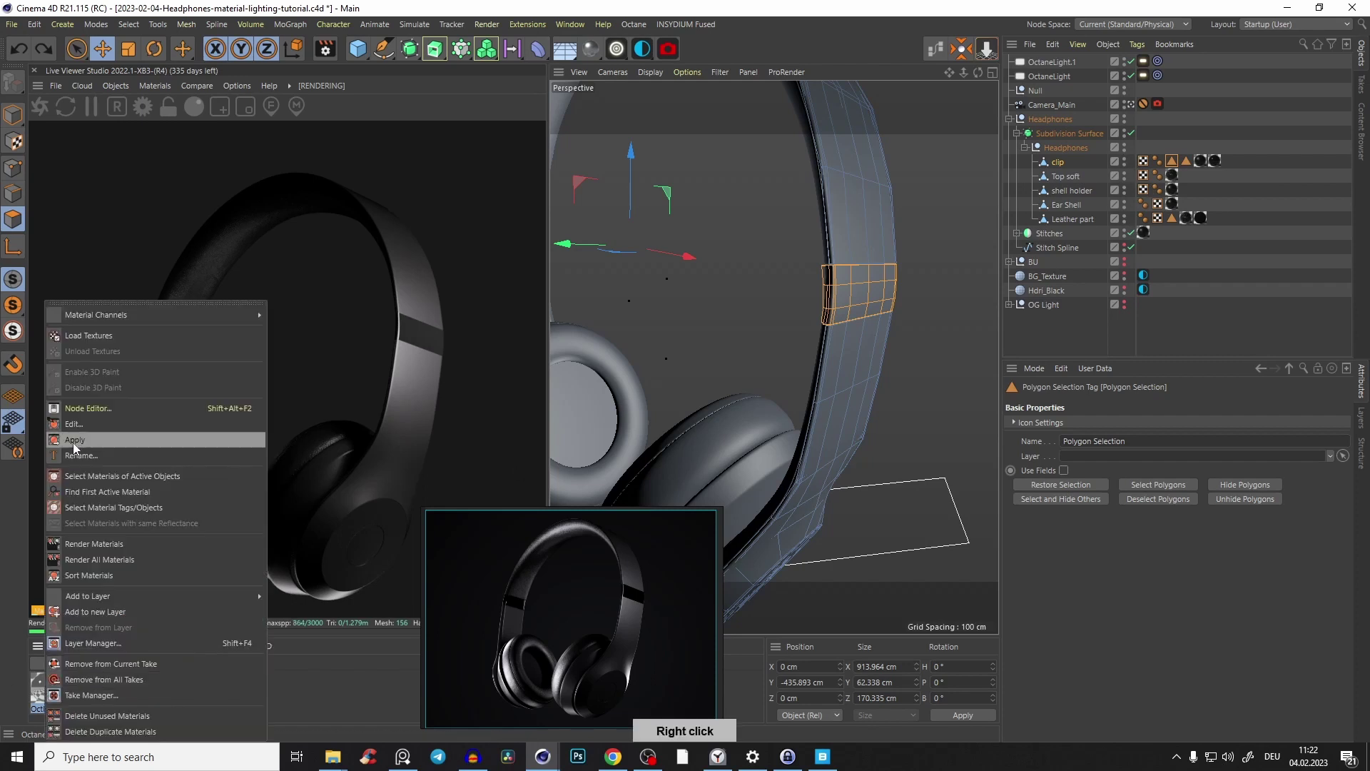
click(72, 442)
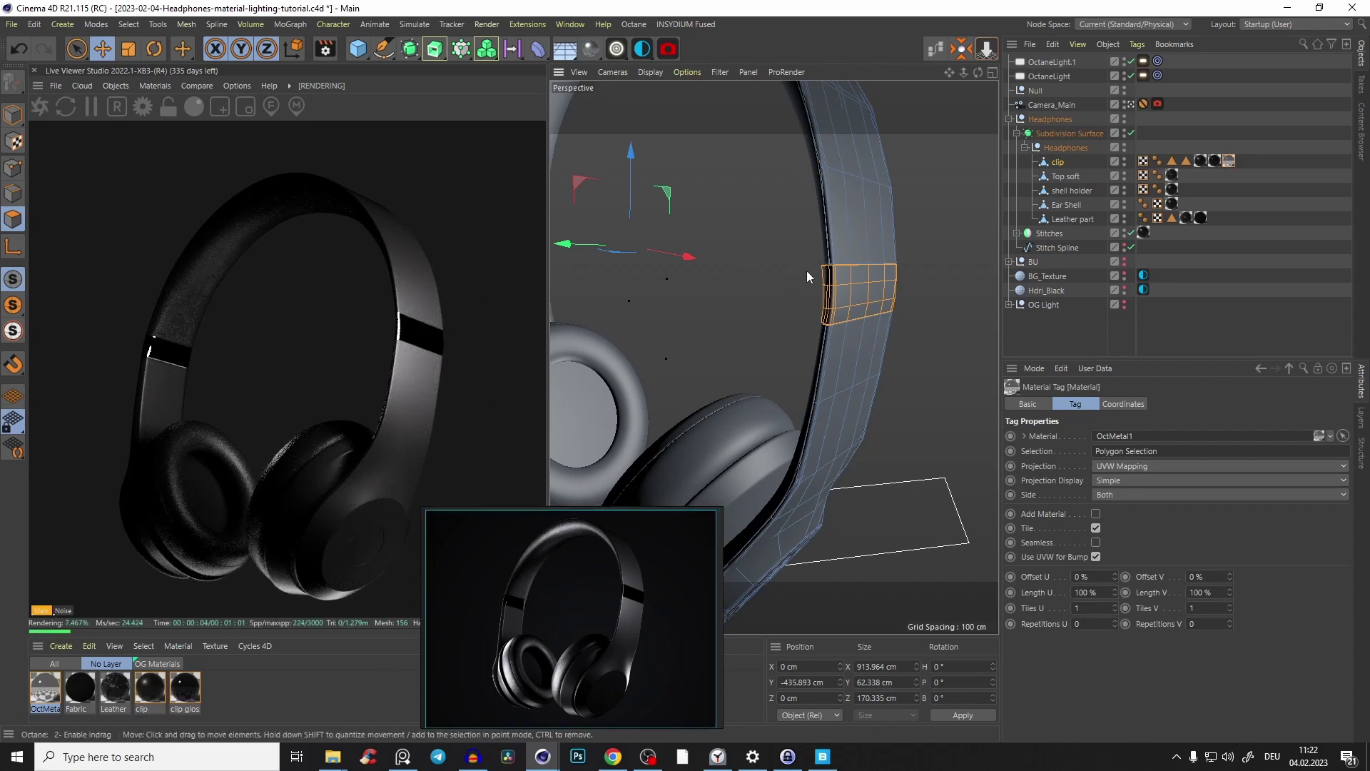
Move the side light OctaneLight.1 farther out and higher beside the headphones.
scroll(806, 271, down, 6)
scroll(783, 341, down, 4)
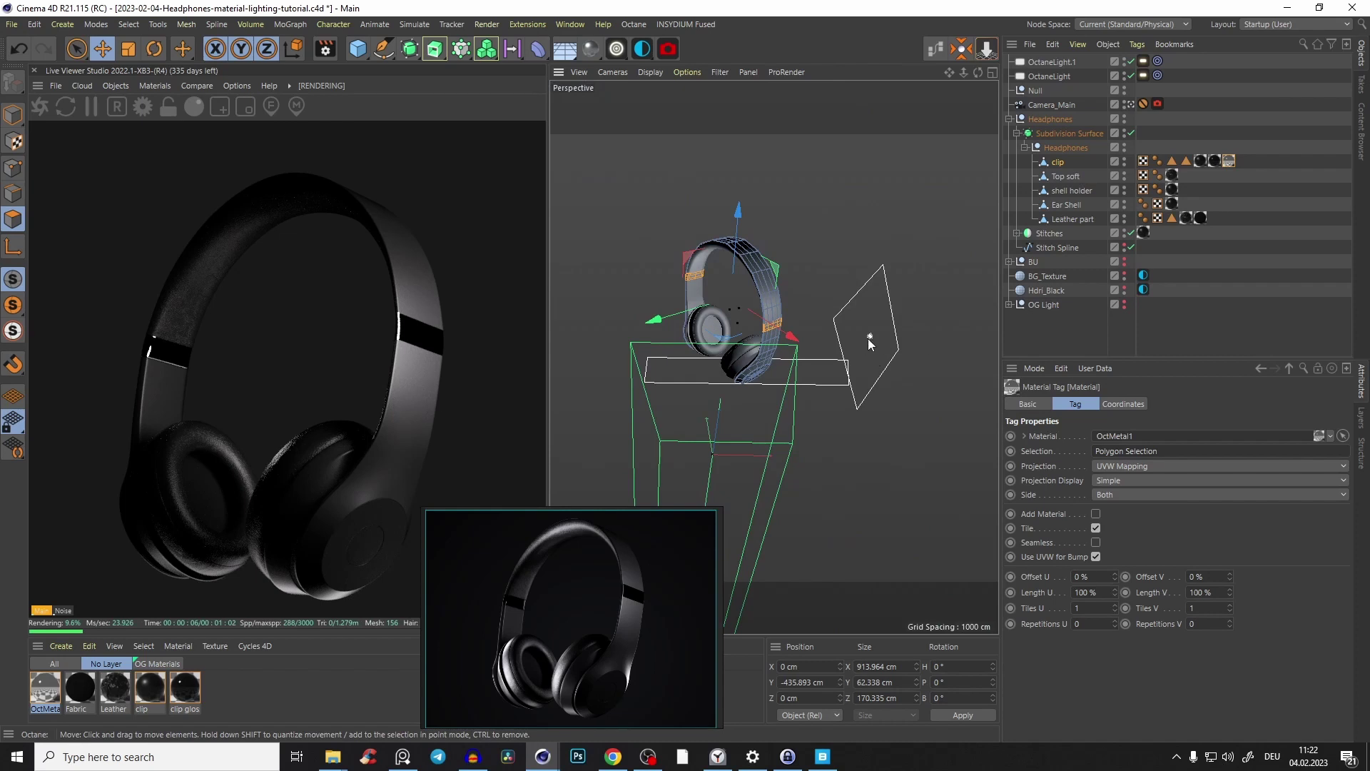
click(869, 338)
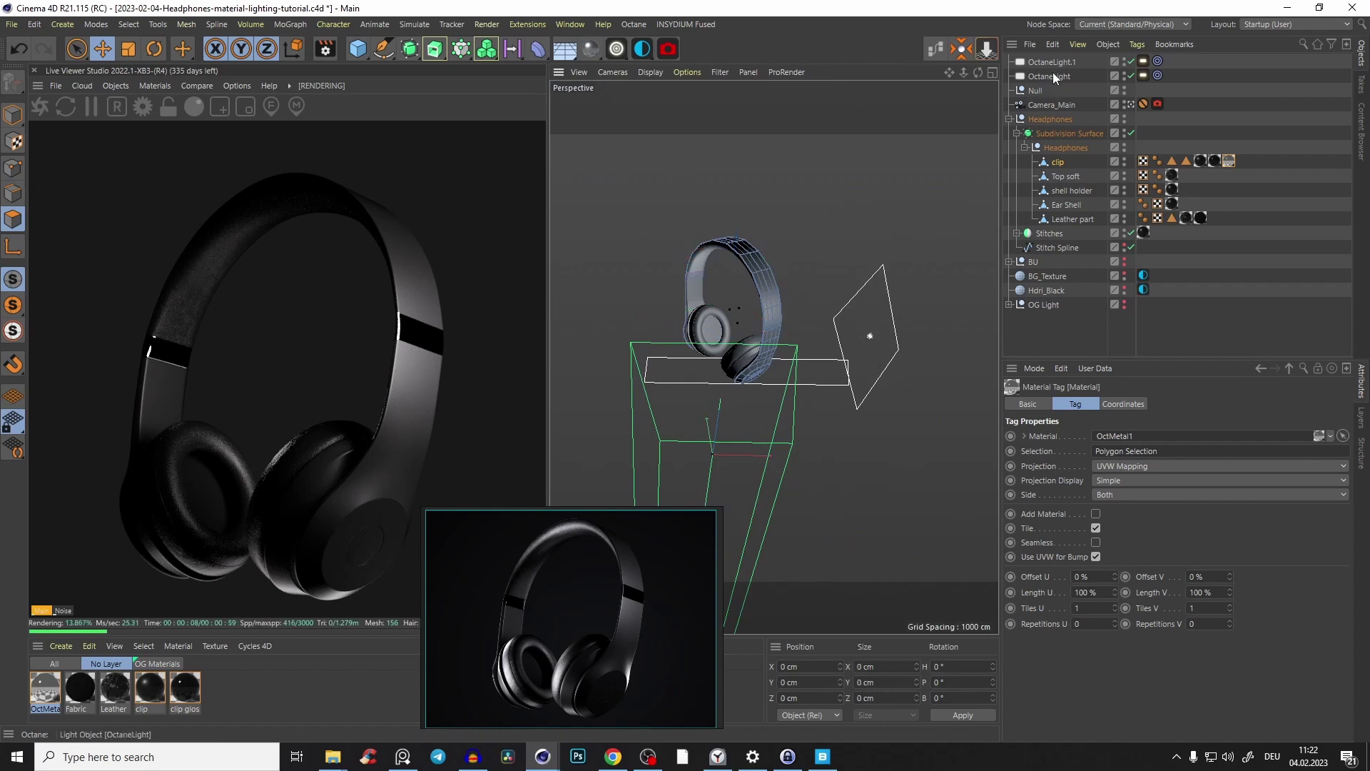
click(868, 338)
drag(846, 335, 872, 338)
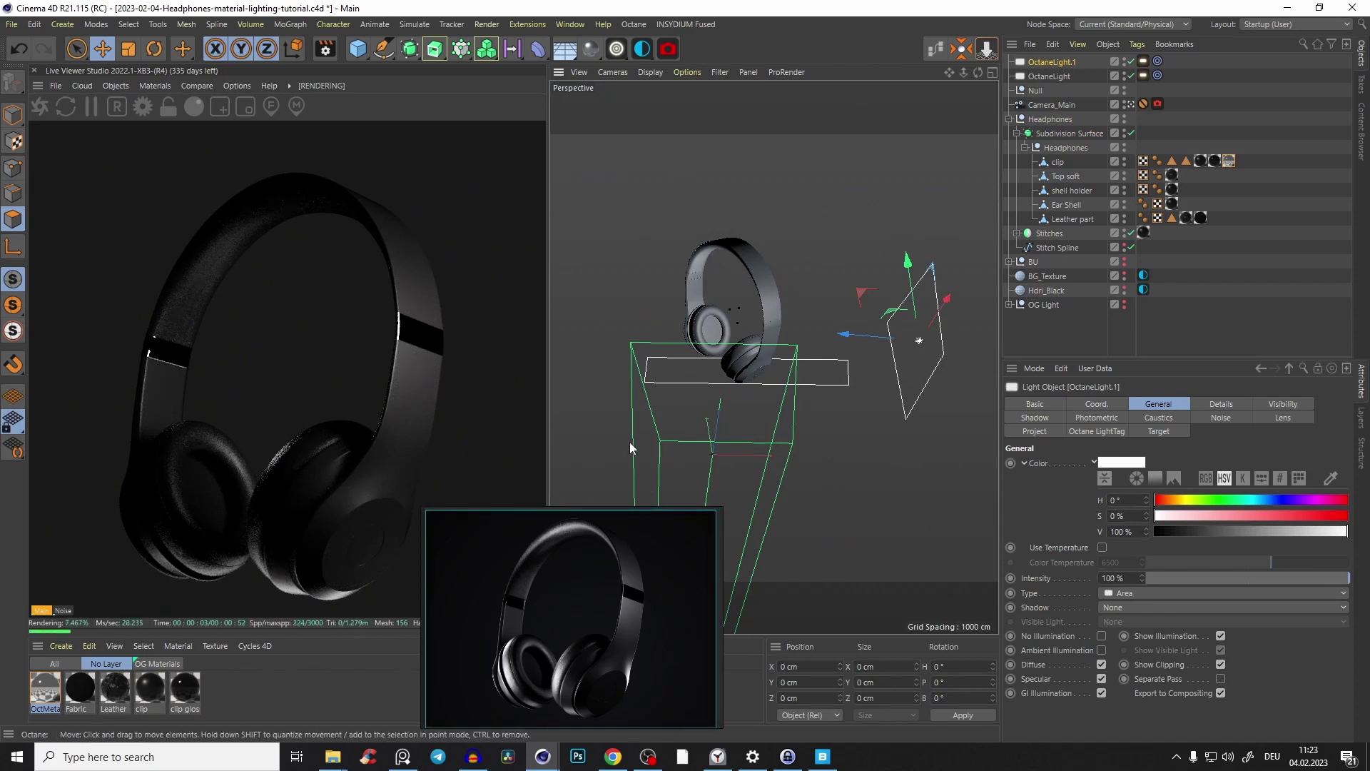
drag(886, 340, 871, 348)
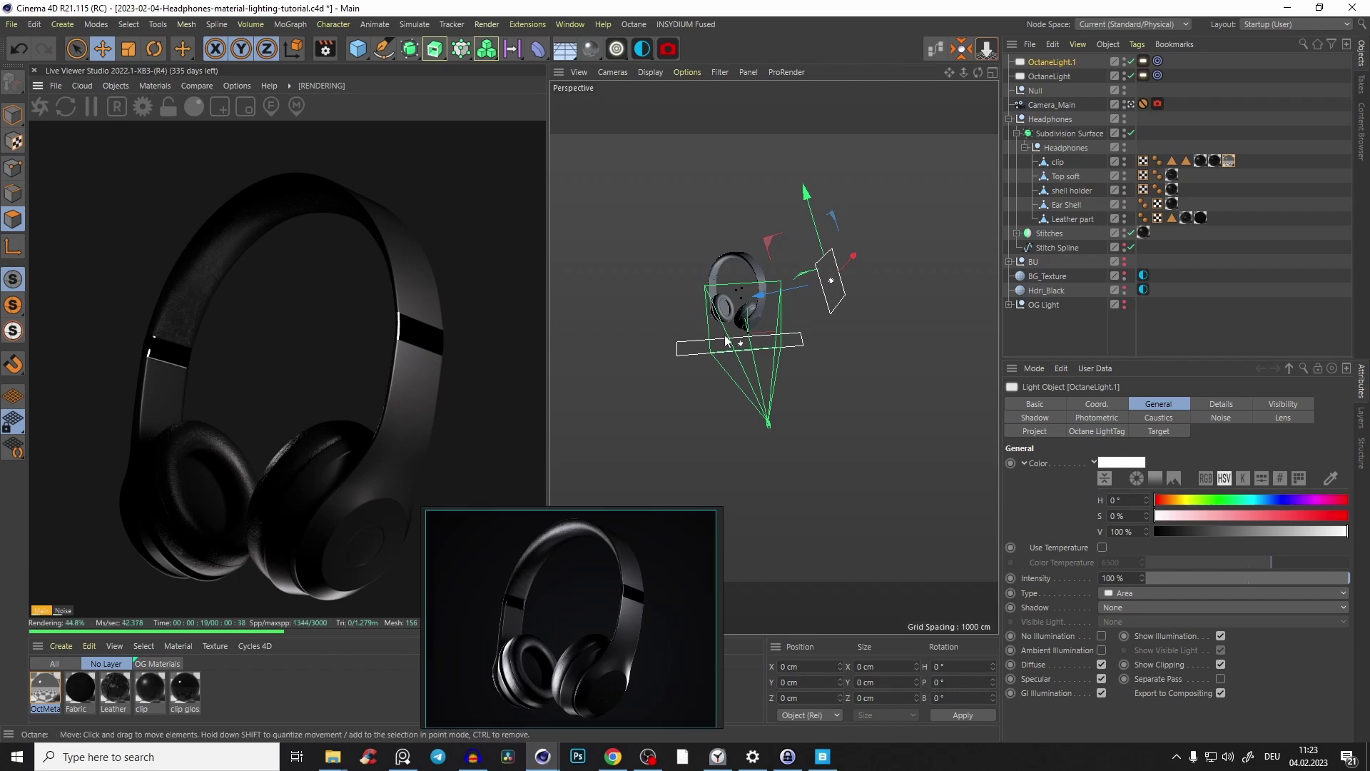
Add a third targeted Octane area light aimed at the Null.
scroll(735, 289, down, 2)
alt+drag(736, 284, 753, 296)
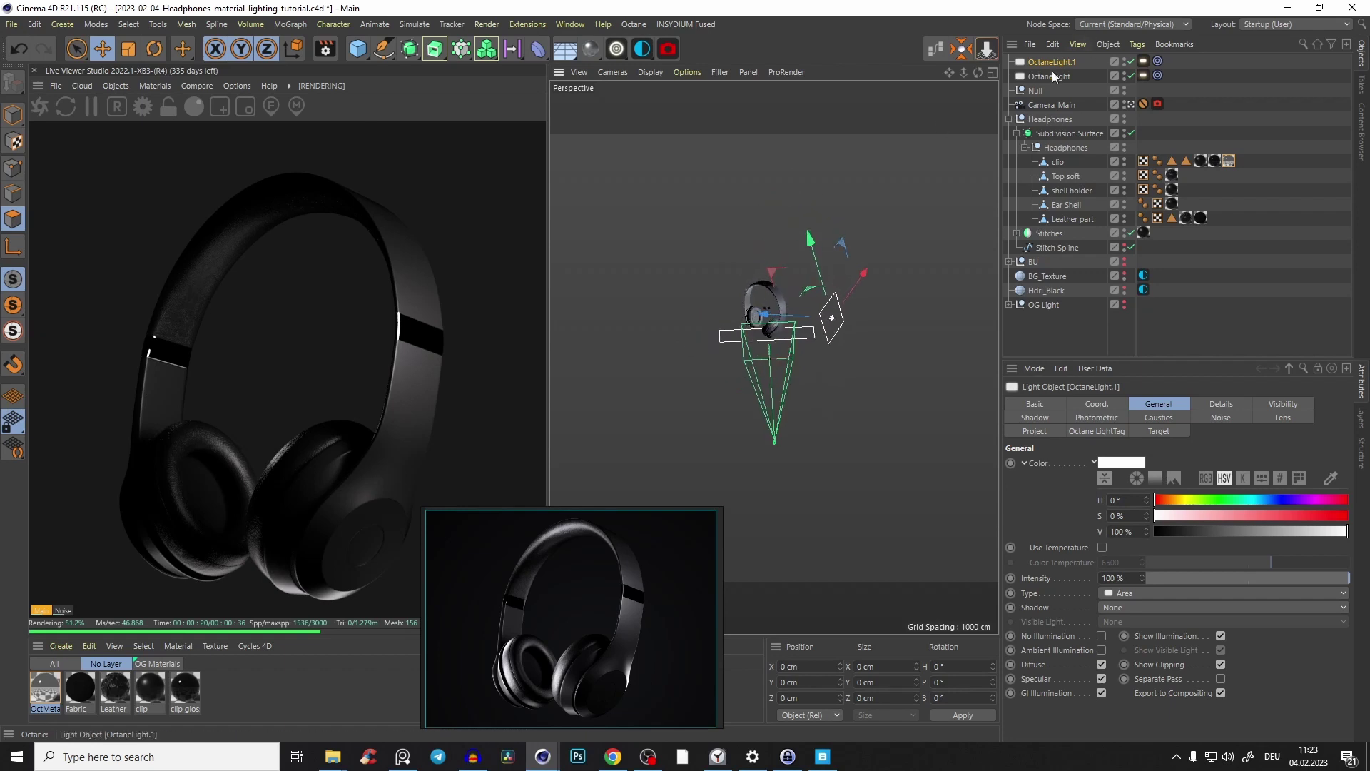
click(1036, 90)
drag(616, 49, 713, 148)
Enlarge the third area light, place it on the headphones' side opposite OctaneLight.1, and set its power to about 51.46.
alt+drag(752, 349, 1072, 250)
key(t)
alt+drag(690, 370, 675, 400)
key(e)
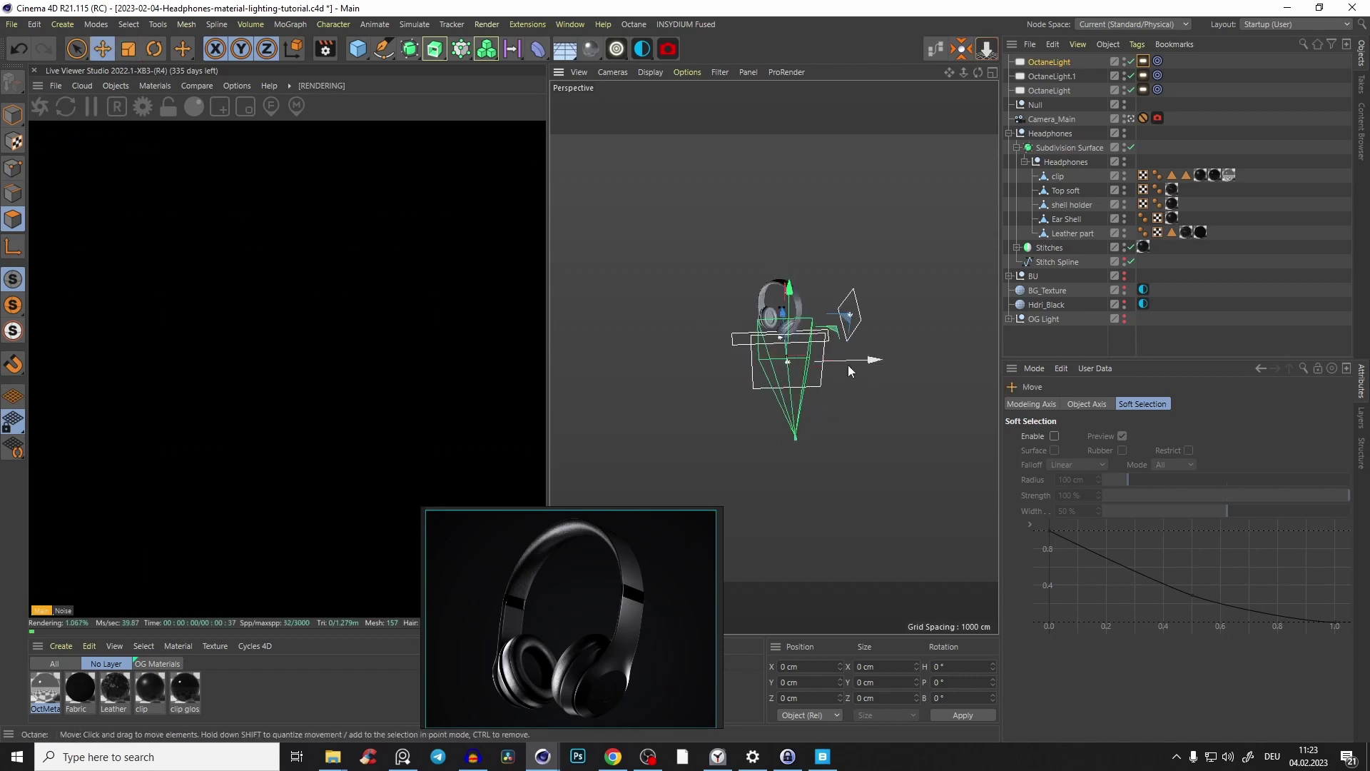
drag(848, 365, 742, 324)
alt+drag(761, 292, 717, 331)
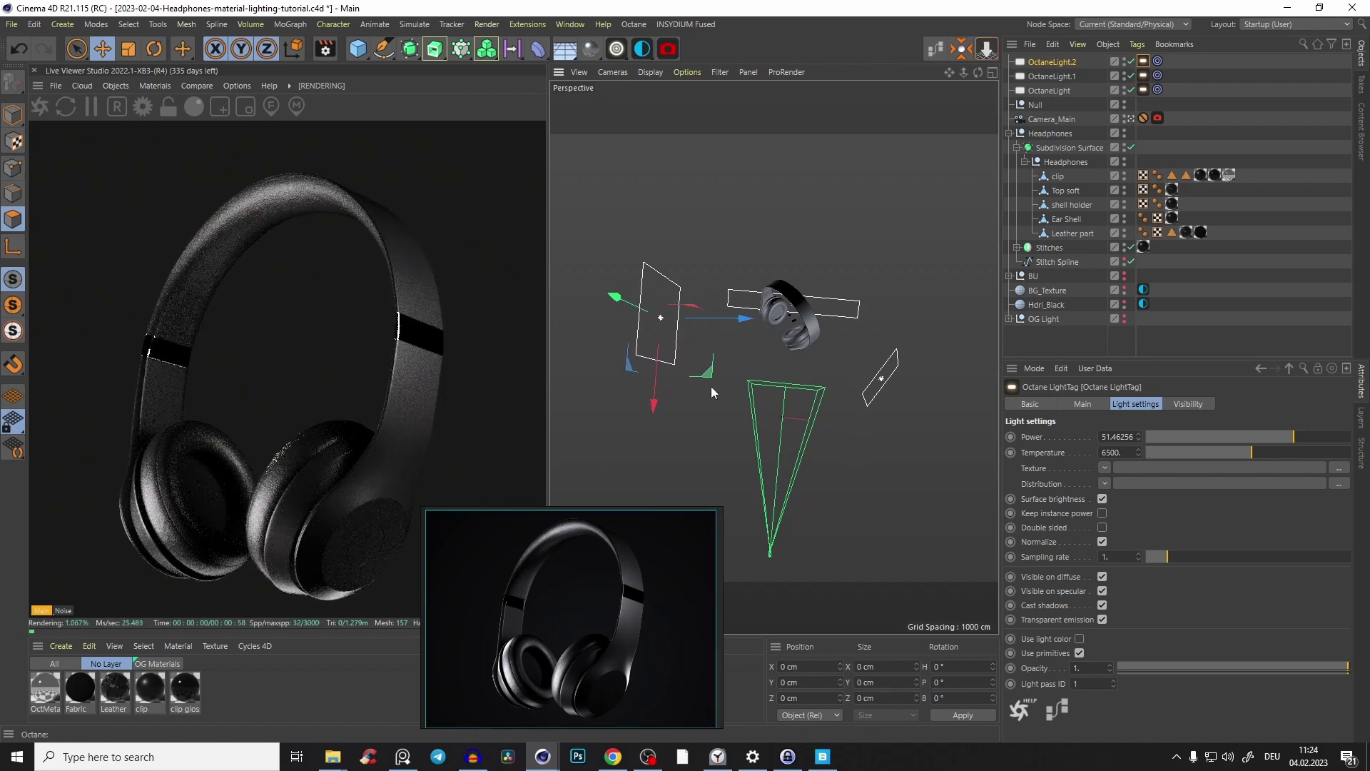
alt+drag(712, 389, 731, 390)
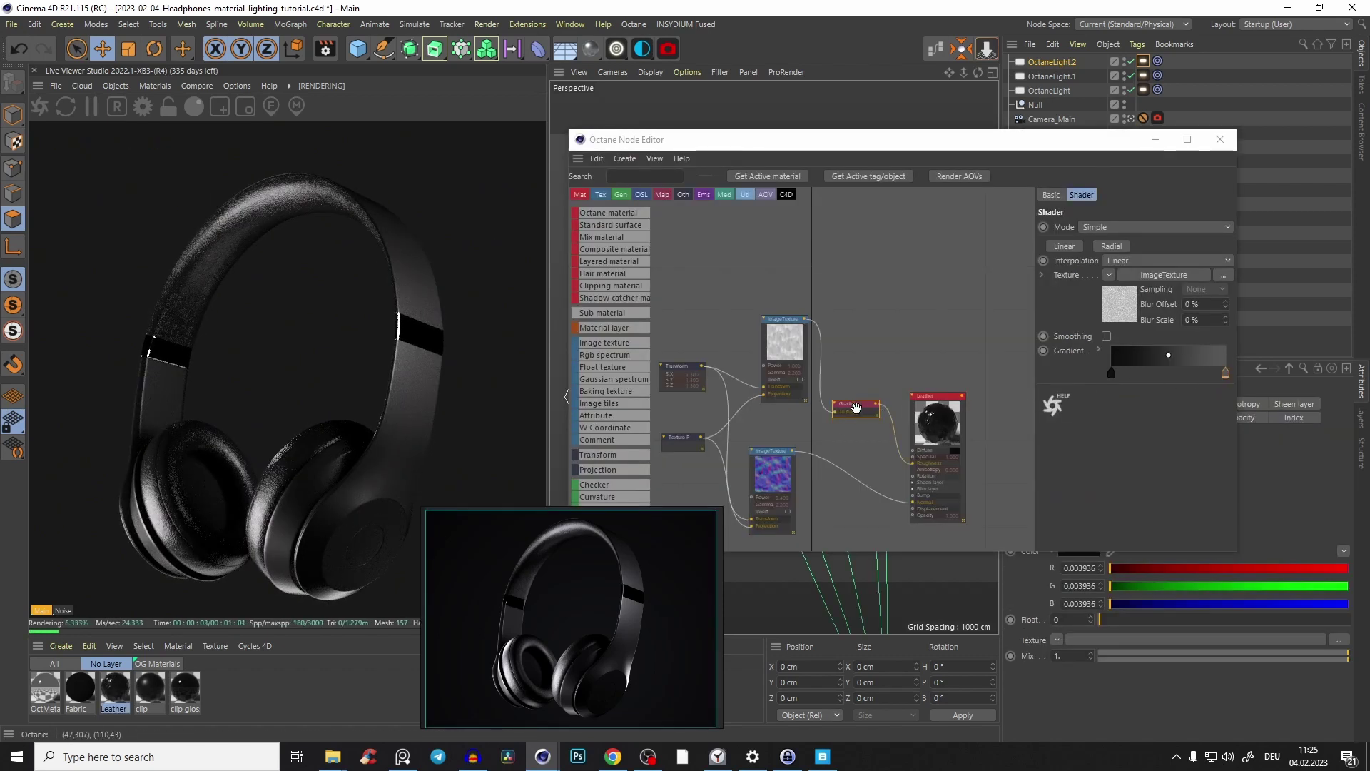
Set the end knot of the Leather material's roughness gradient to a V of 34% and save the scene.
double_click(1226, 371)
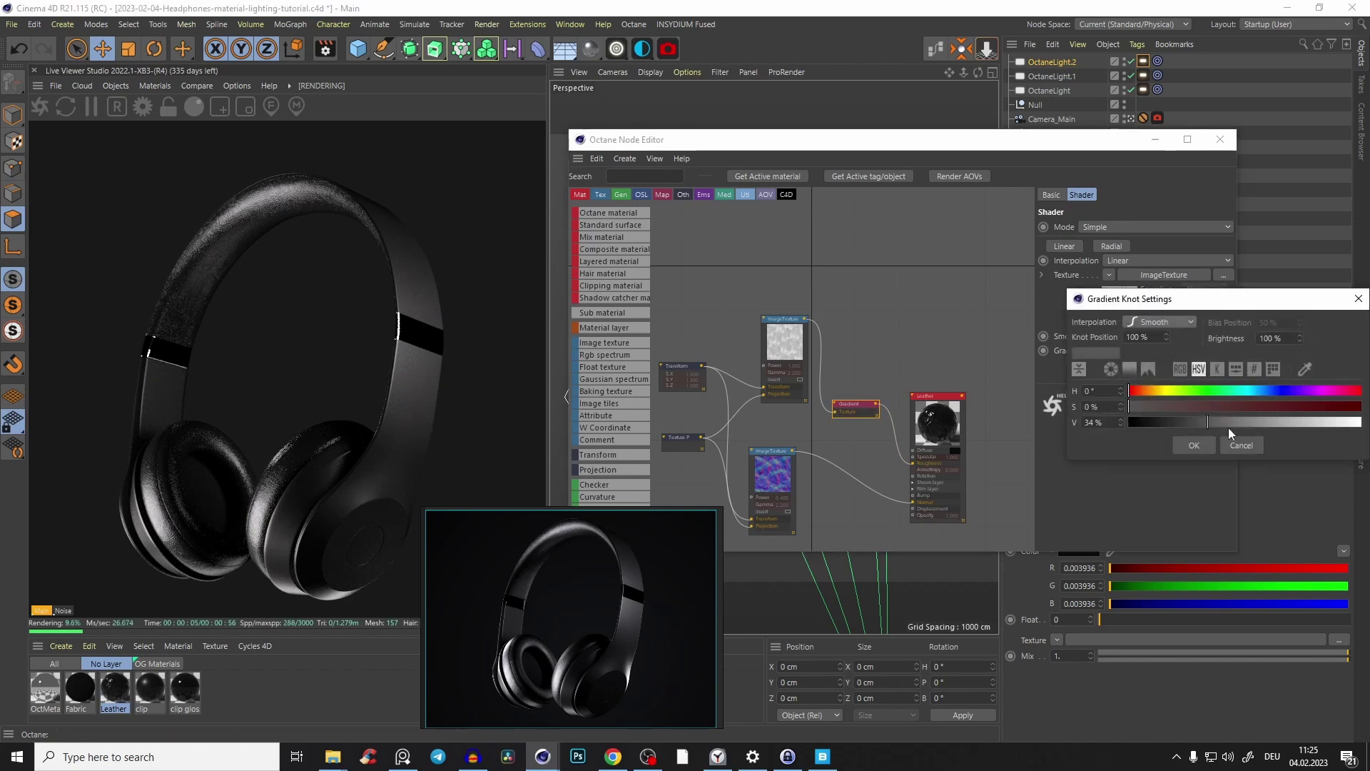
click(1193, 444)
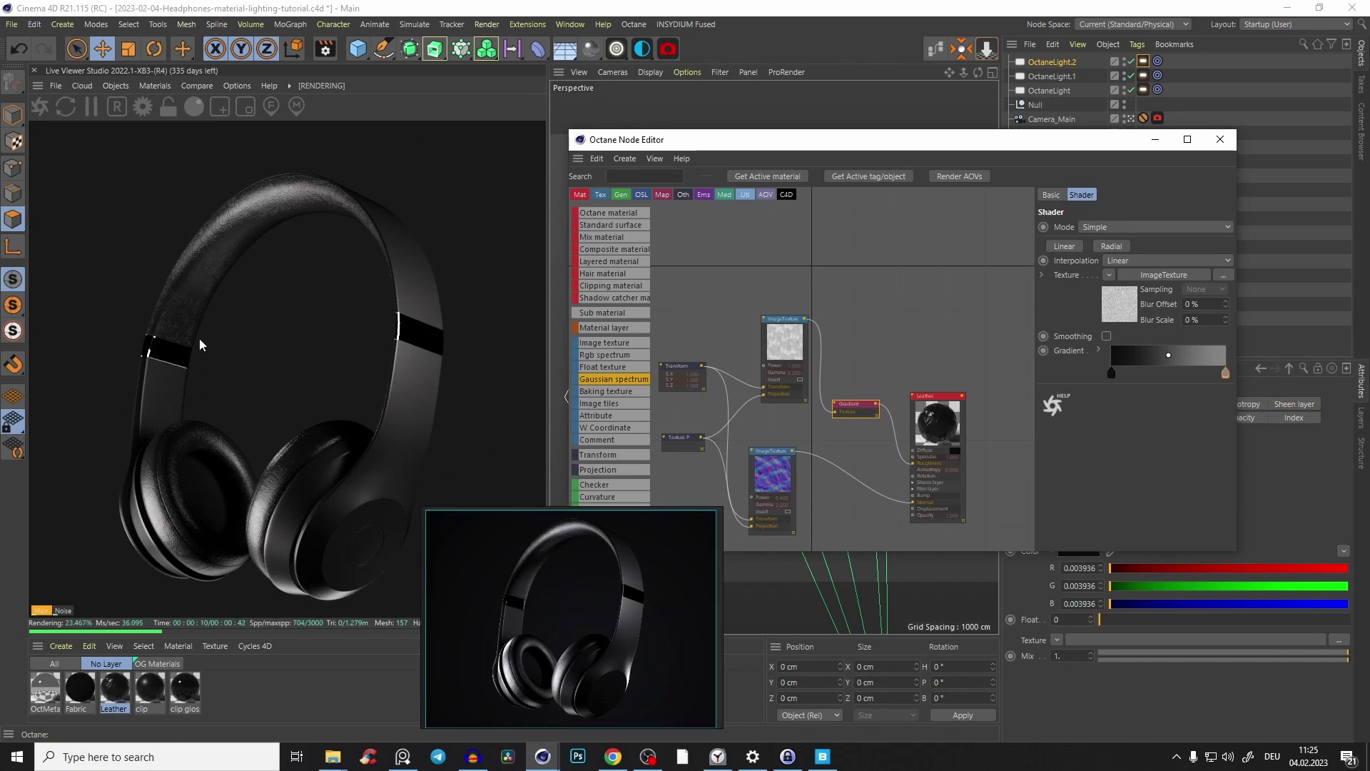
key(ctrl+s)
click(1155, 140)
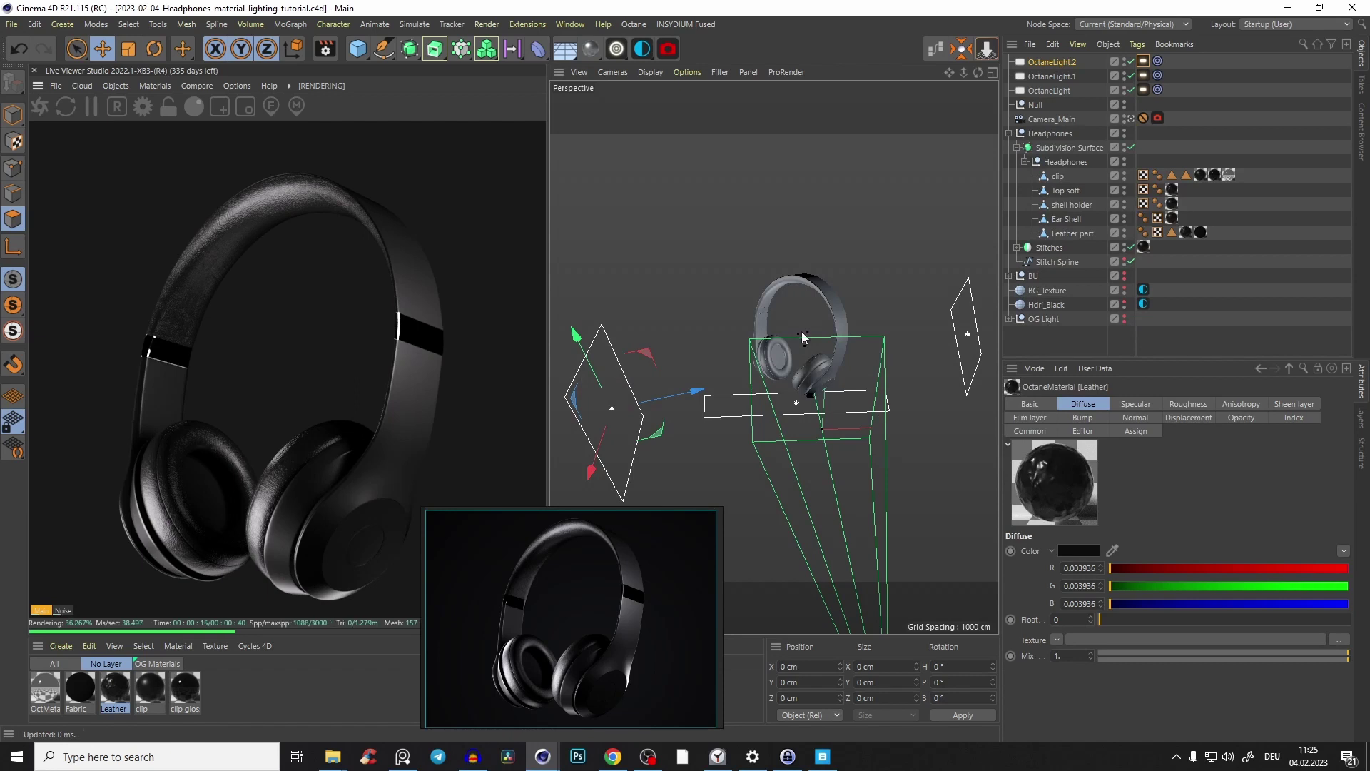
Compare the band and ear cushion highlights in the reference image with the enlarged live render.
middle_drag(624, 635, 535, 544)
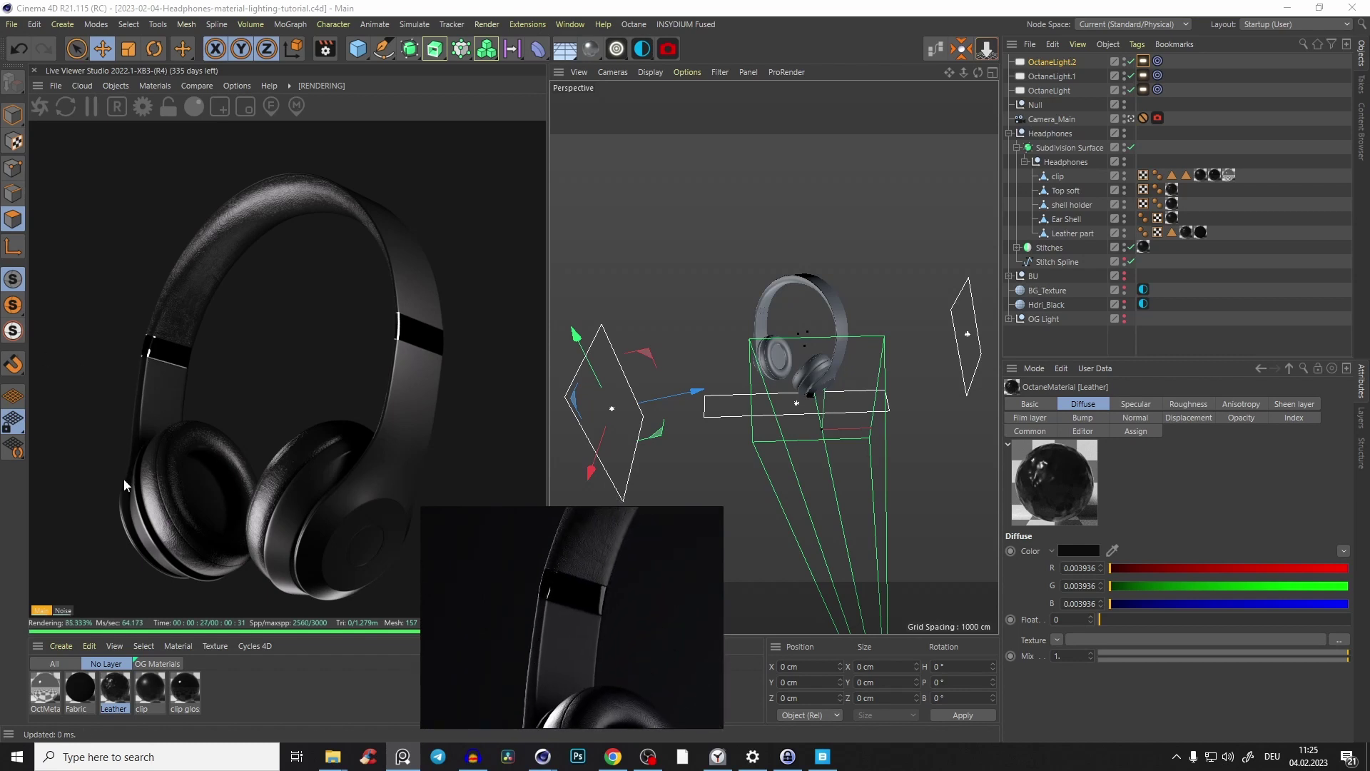
scroll(132, 446, up, 3)
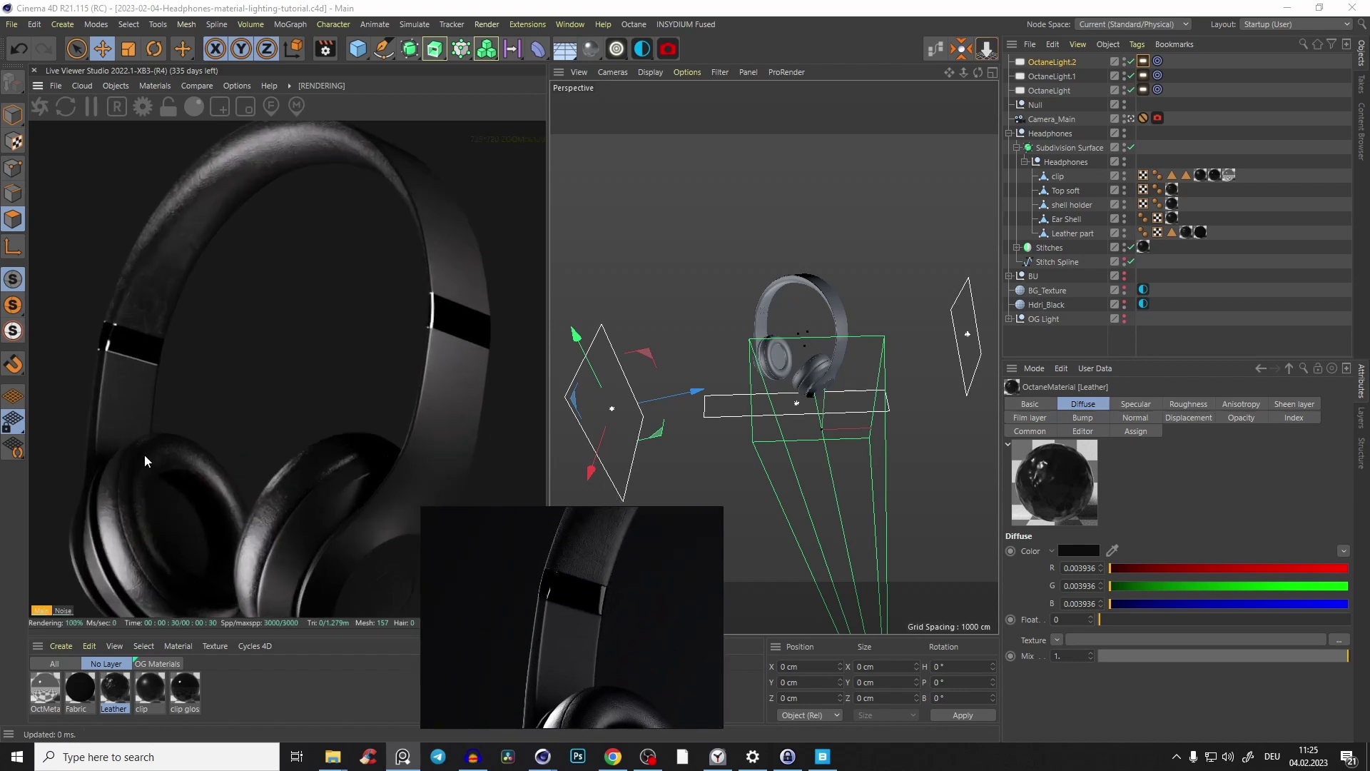
scroll(127, 436, down, 3)
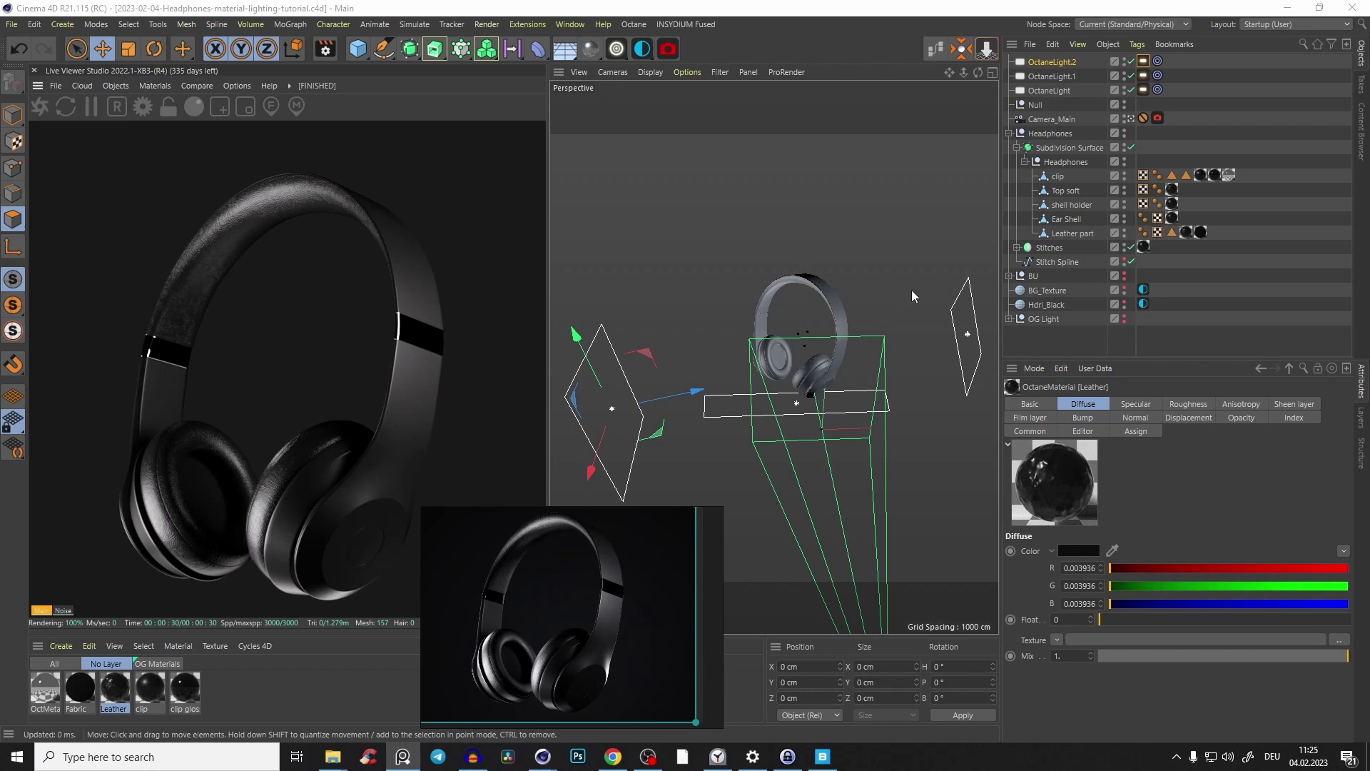
alt+drag(765, 312, 763, 337)
key(ctrl+z)
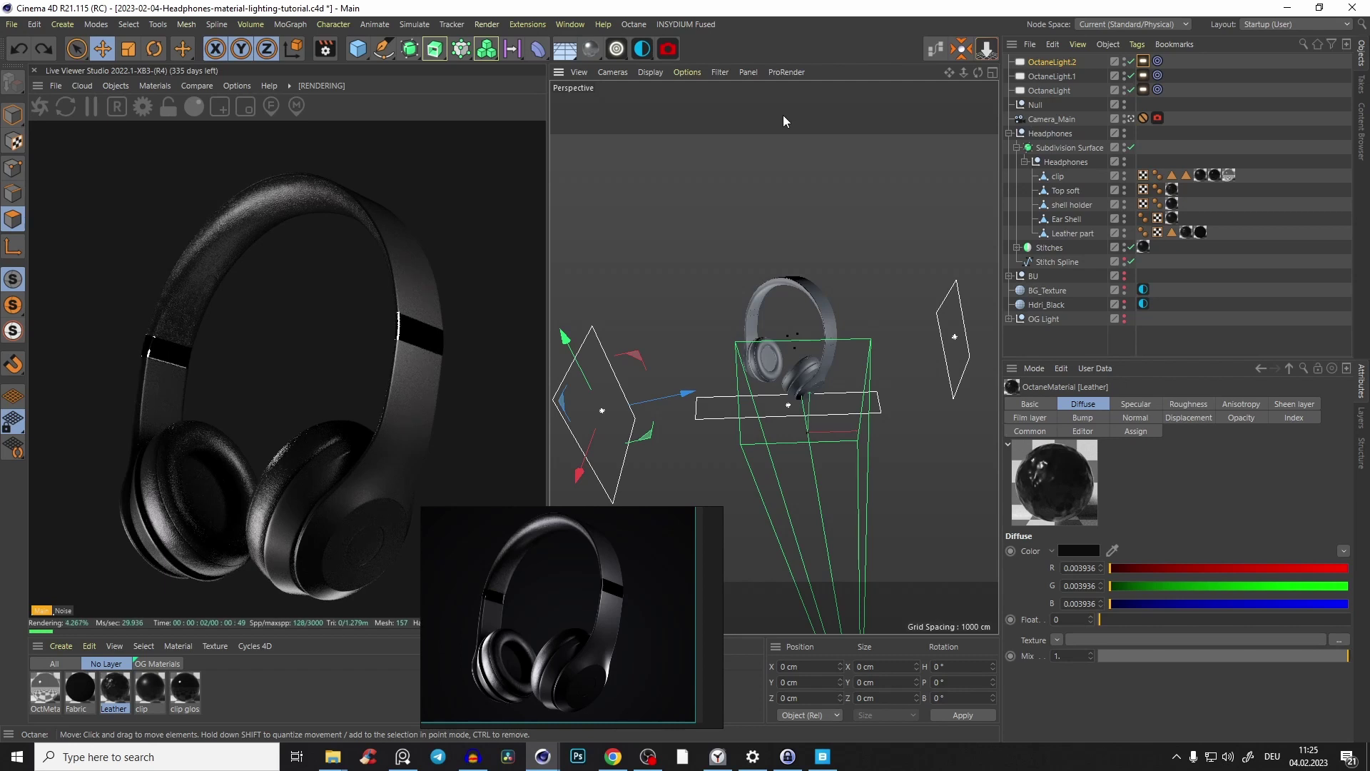
Disable the three existing area lights and add a new targeted Octane area light behind the headphones, aimed at the Null.
click(1039, 106)
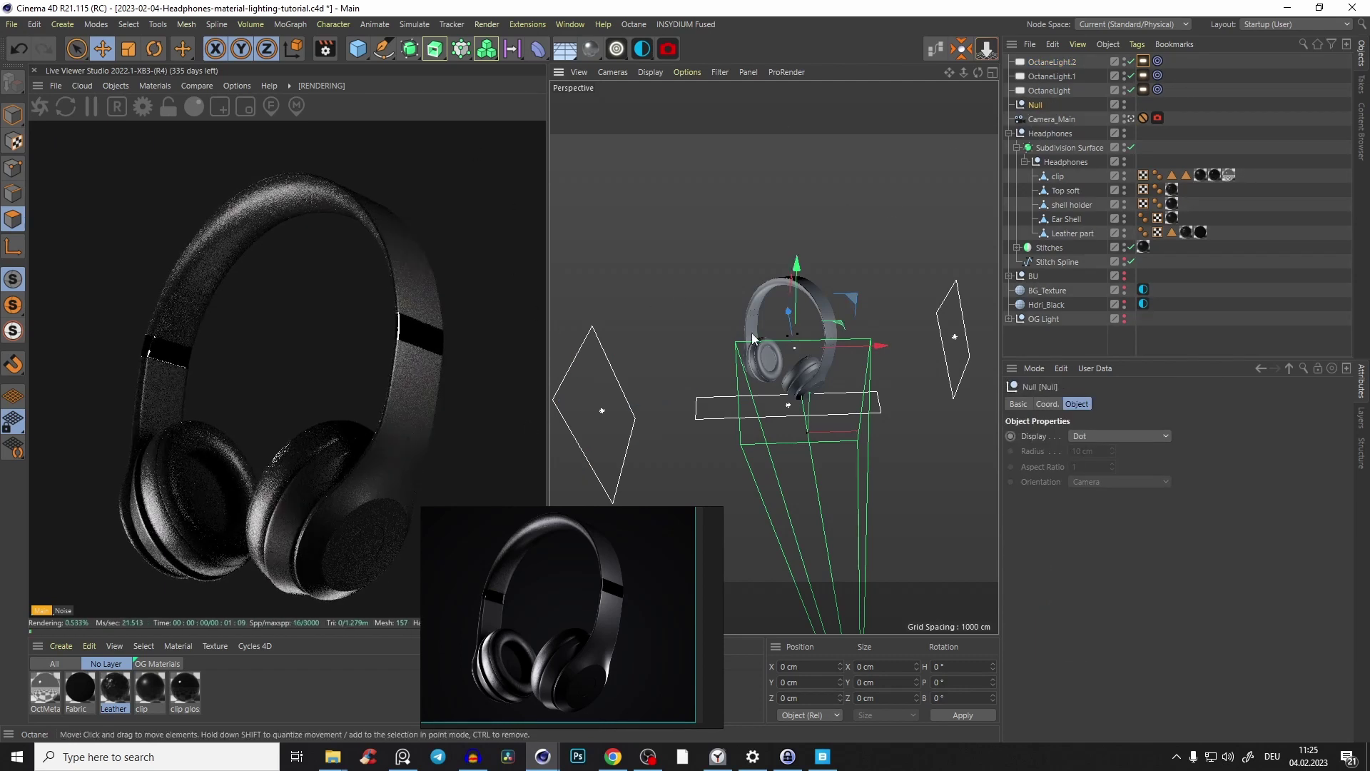
alt+drag(755, 336, 615, 293)
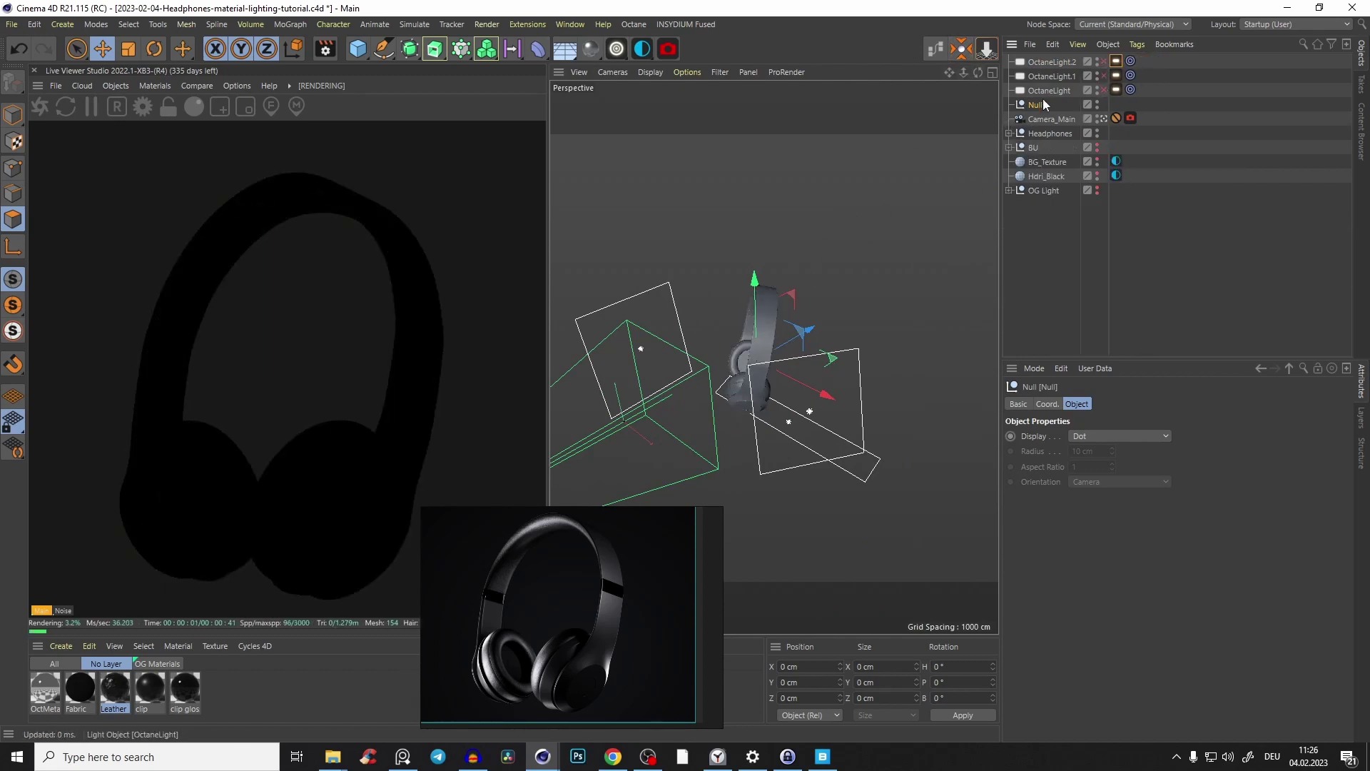
click(618, 48)
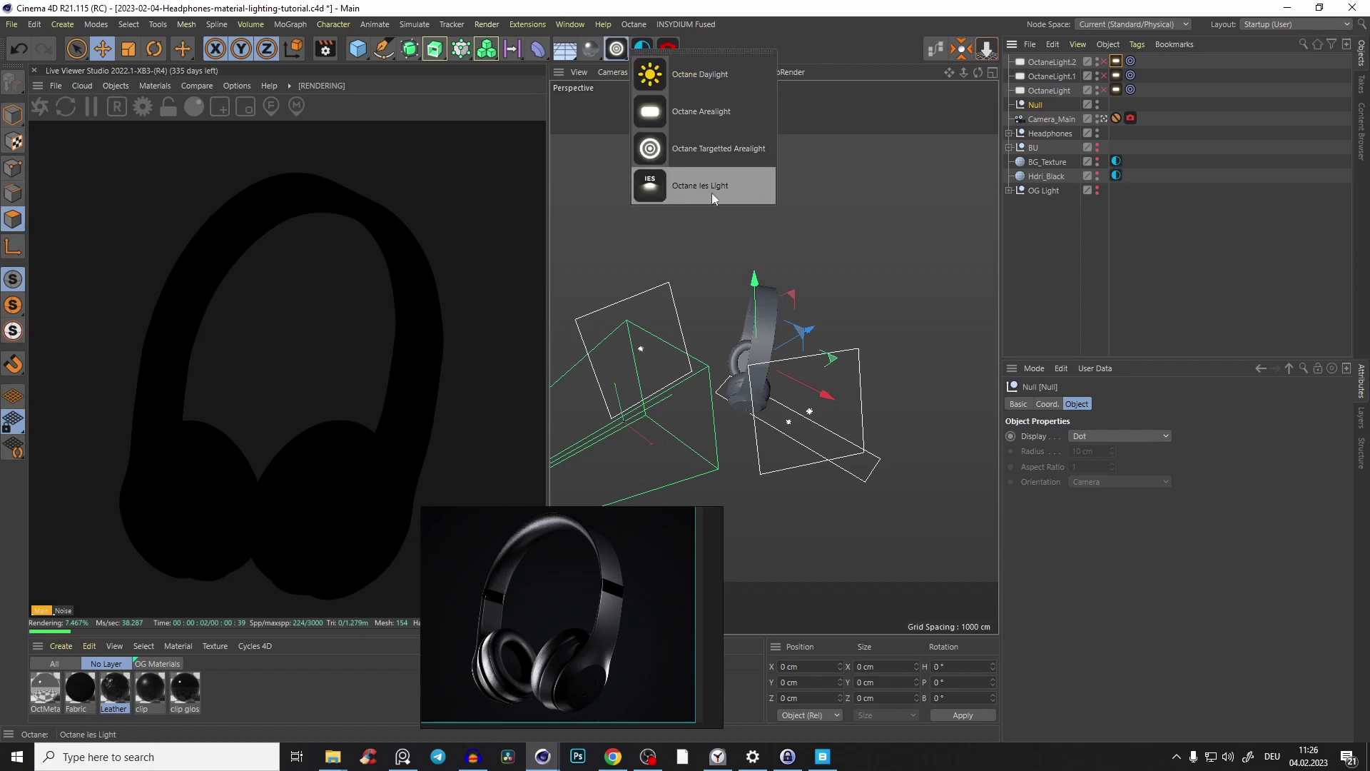
click(716, 148)
drag(832, 315, 765, 308)
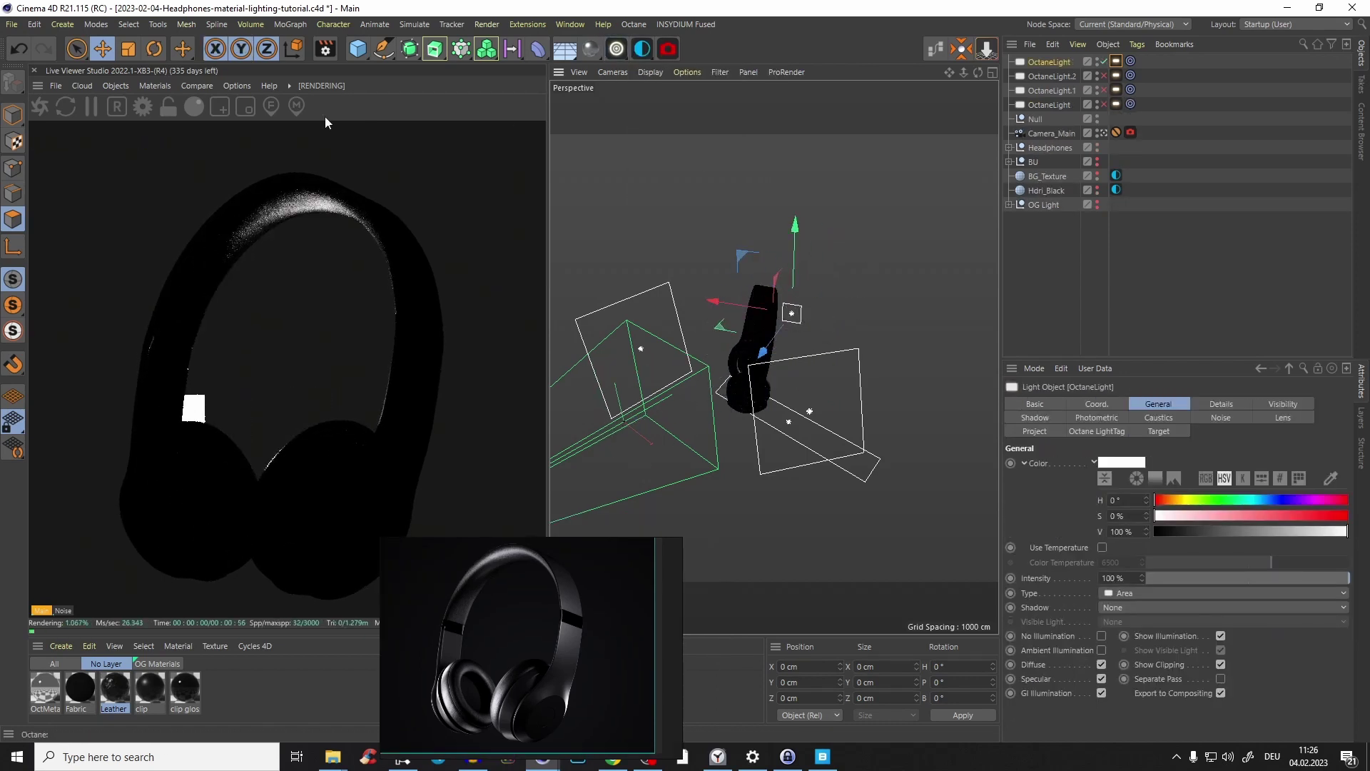
Stretch the new area light into a tall, narrow strip and set its opacity to 0.
click(14, 116)
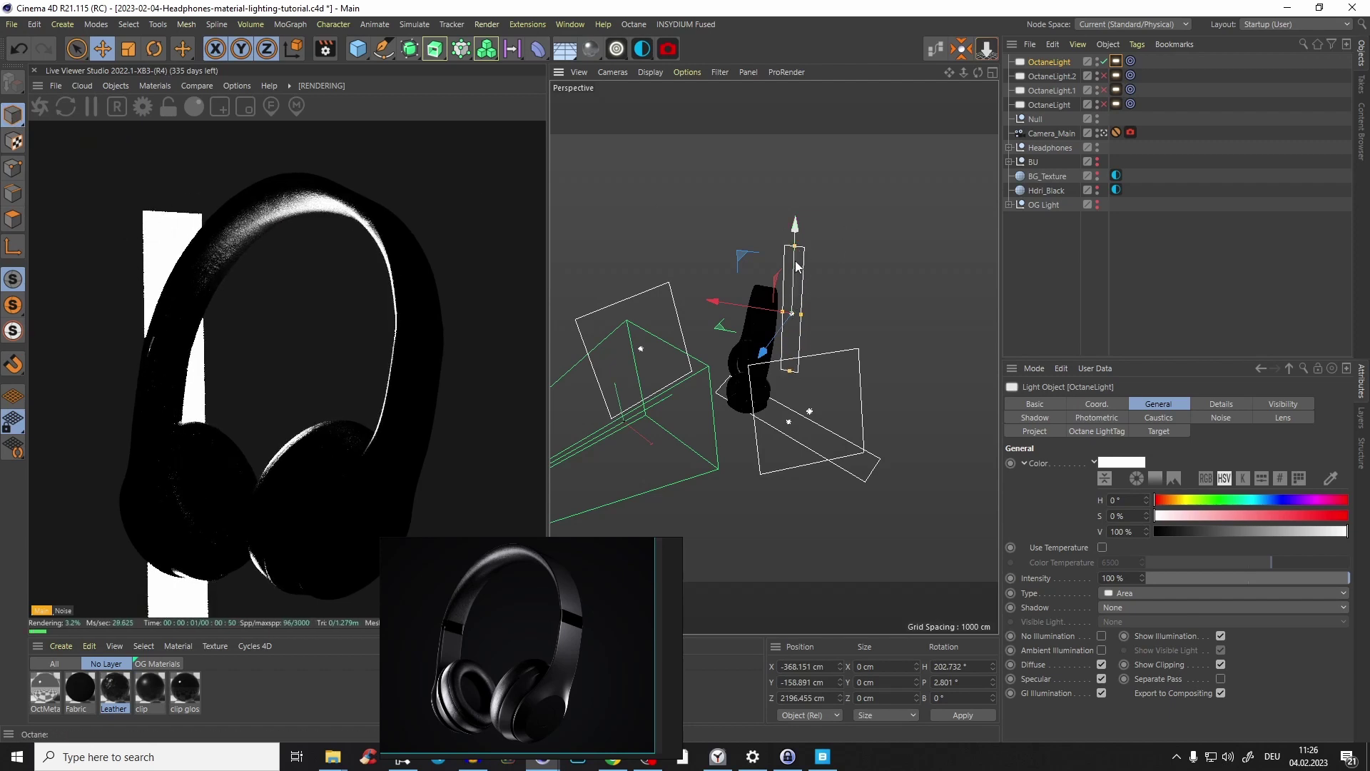
click(1116, 62)
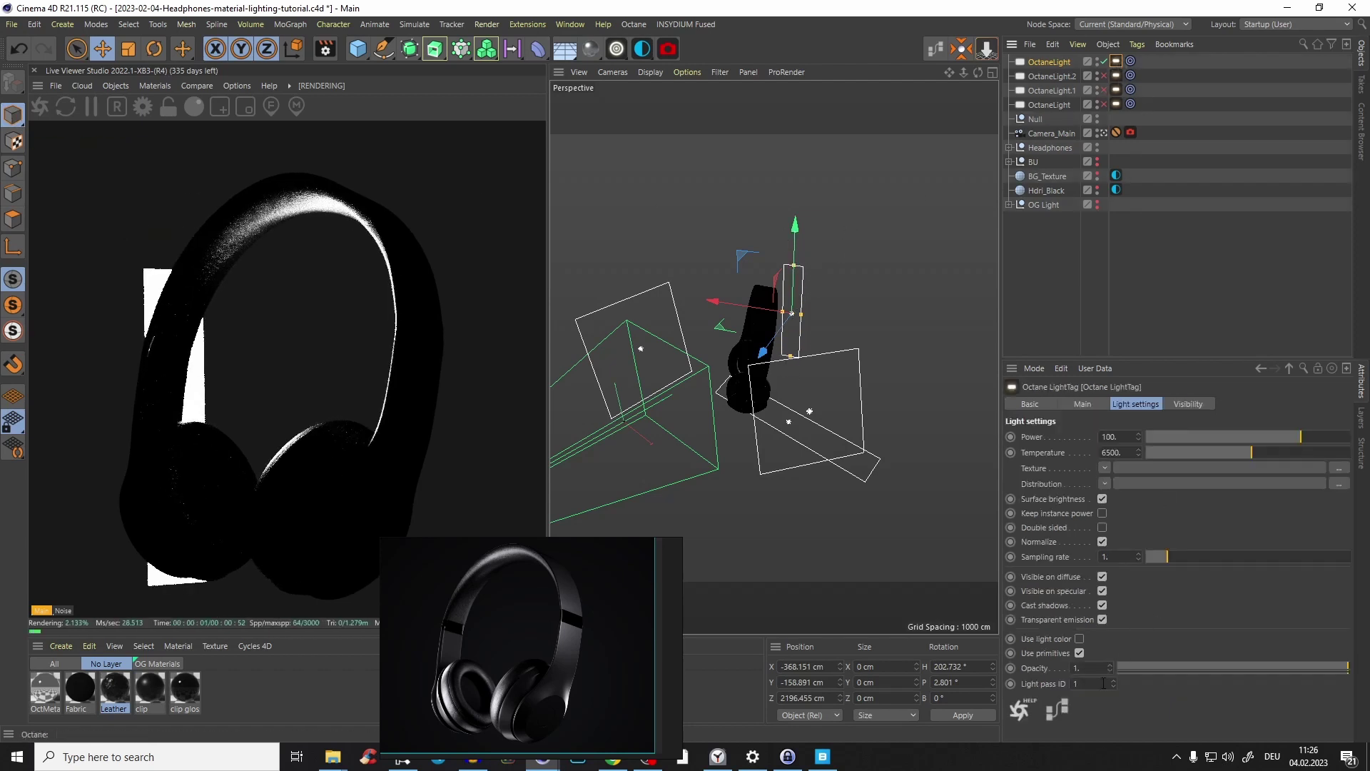
drag(1150, 666, 1115, 667)
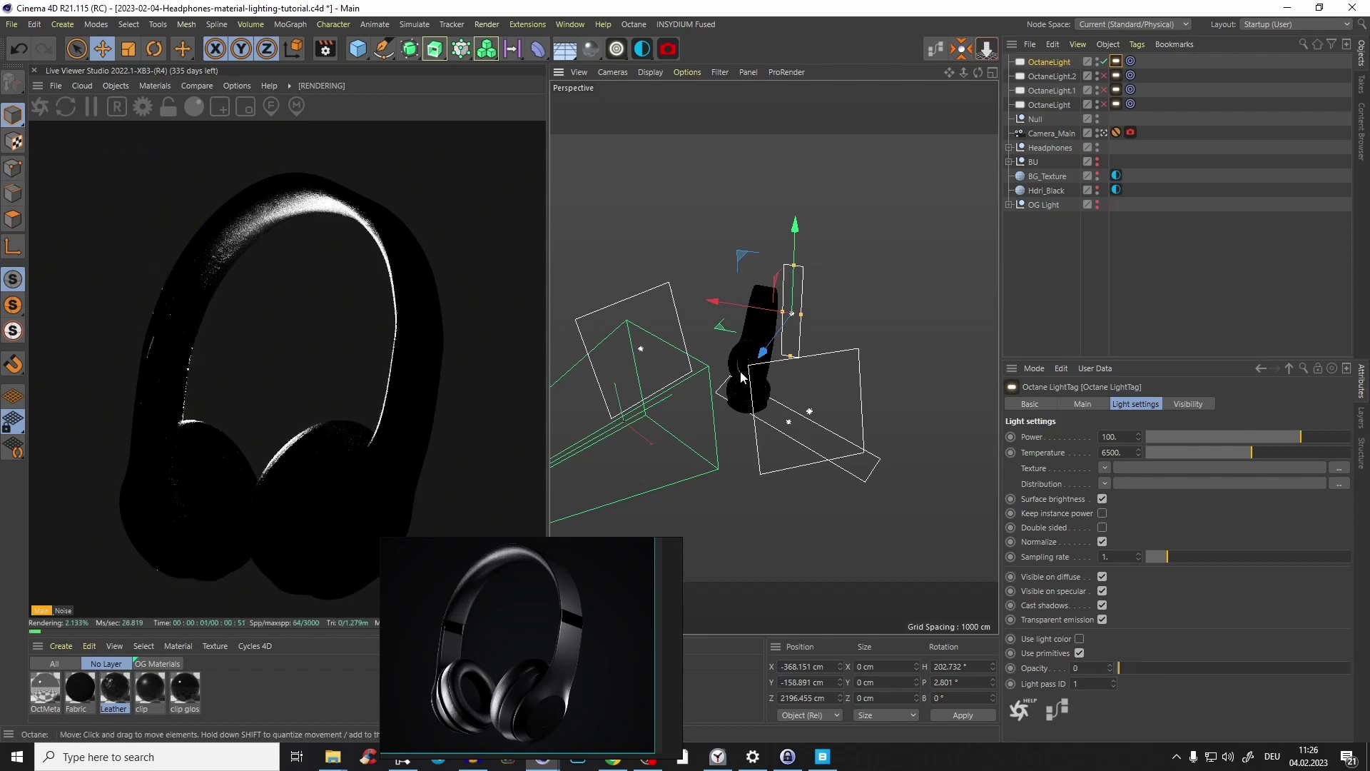
alt+drag(703, 307, 580, 312)
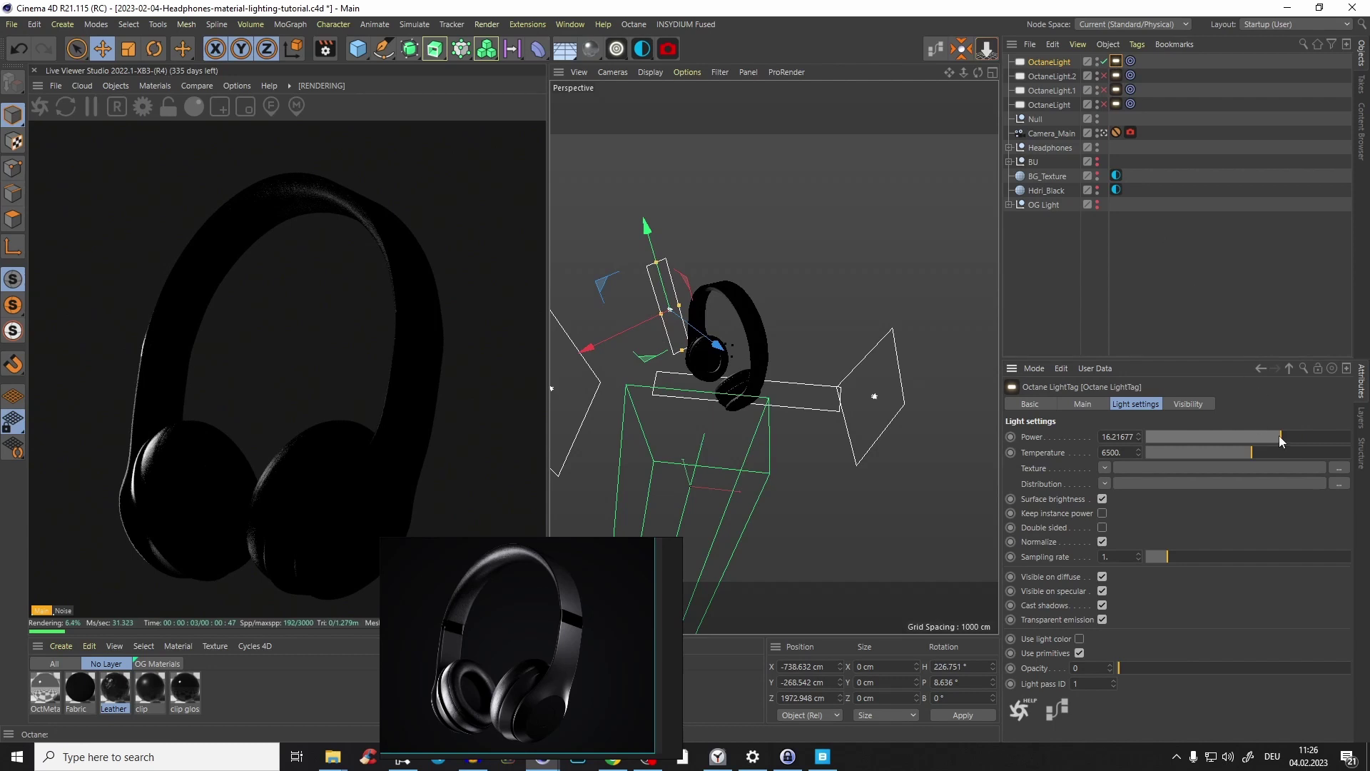
Set the strip light's power to about 24.03 and compare the render with it off and on alongside the three re-enabled area lights.
drag(1281, 438, 1285, 438)
drag(1099, 96, 1098, 75)
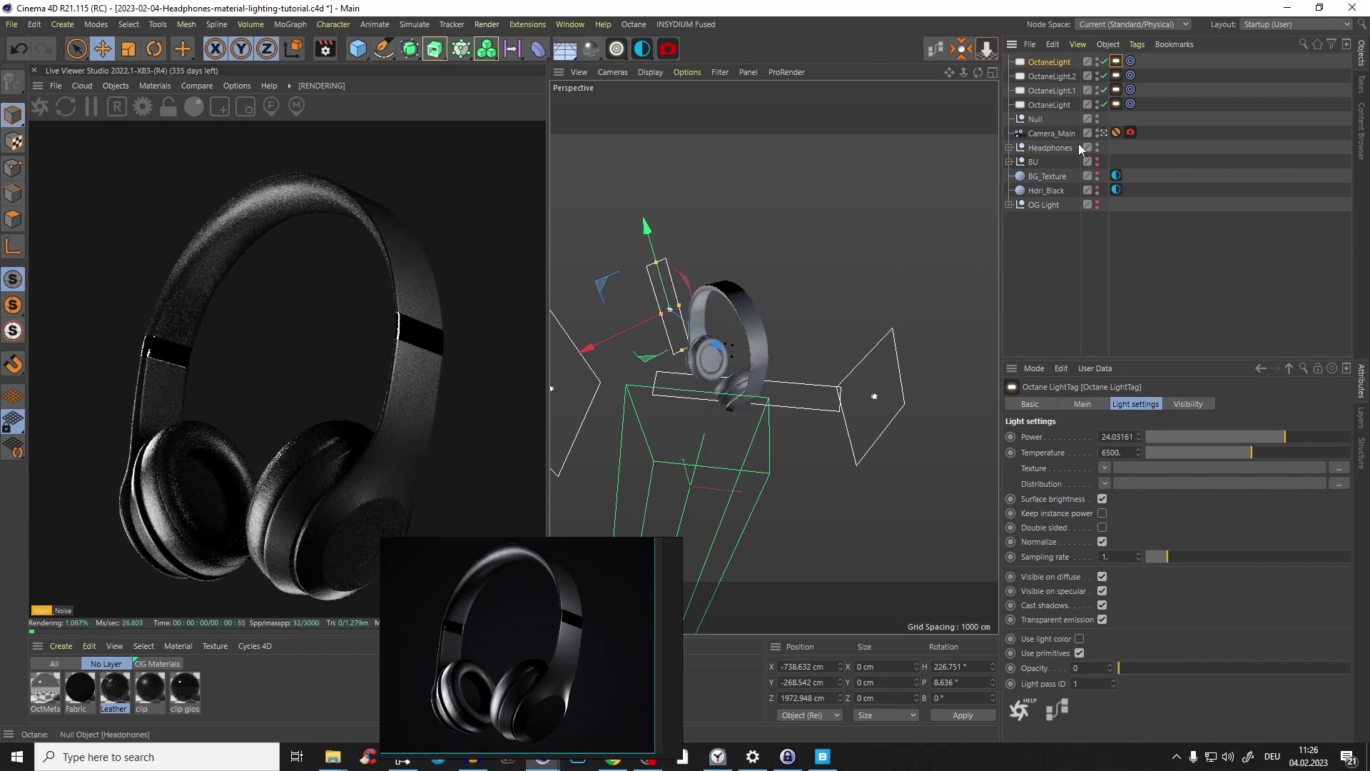
click(1103, 62)
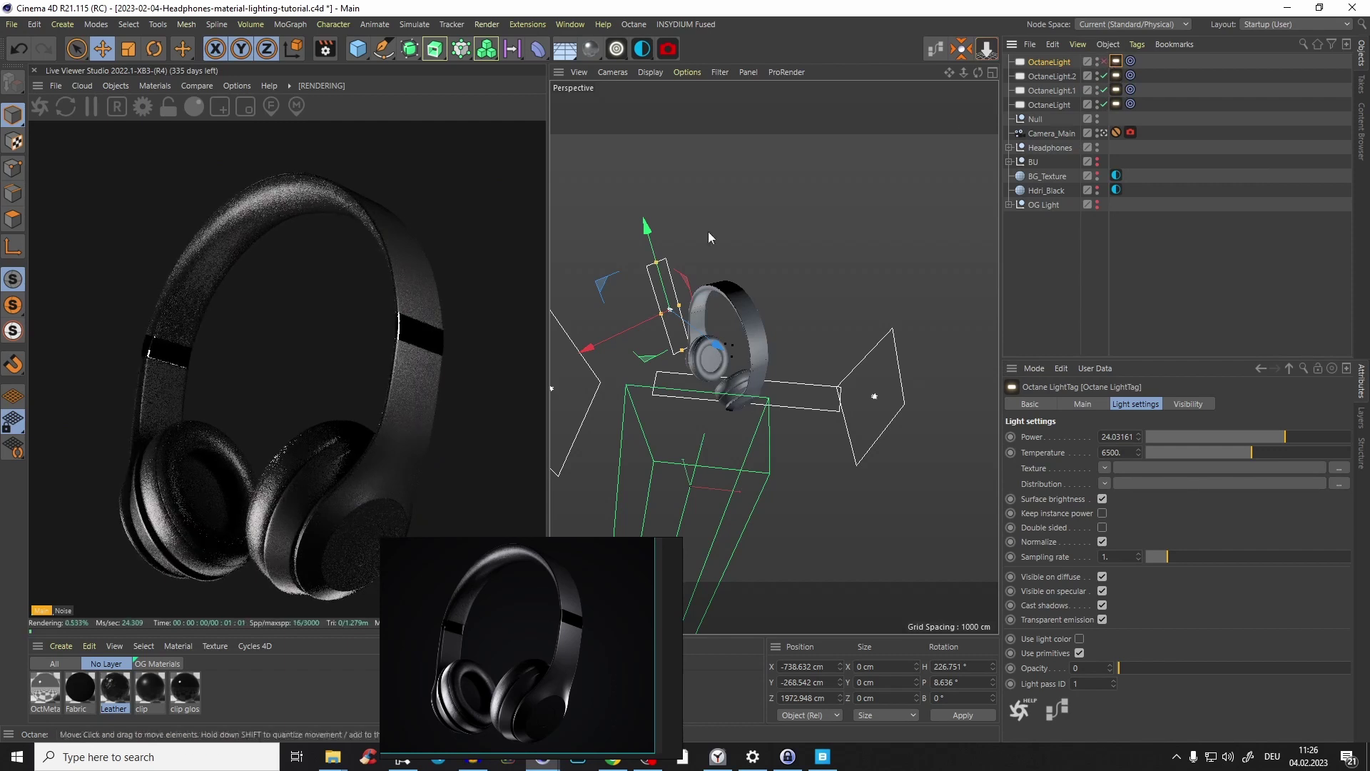
click(1103, 62)
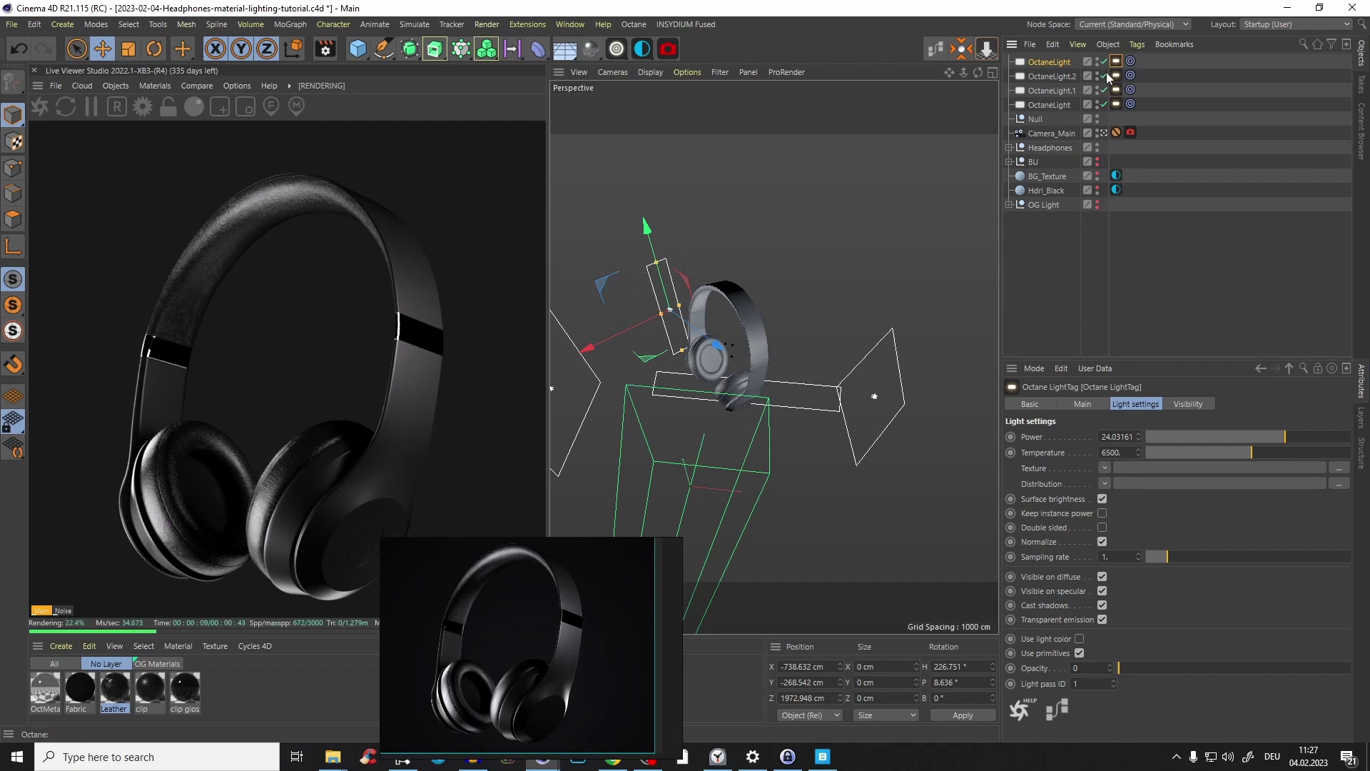
Duplicate the strip light to the opposite side of the headphones and, with the other lights disabled, set the copy's power to about 10.94.
drag(1104, 76, 1104, 105)
click(1049, 62)
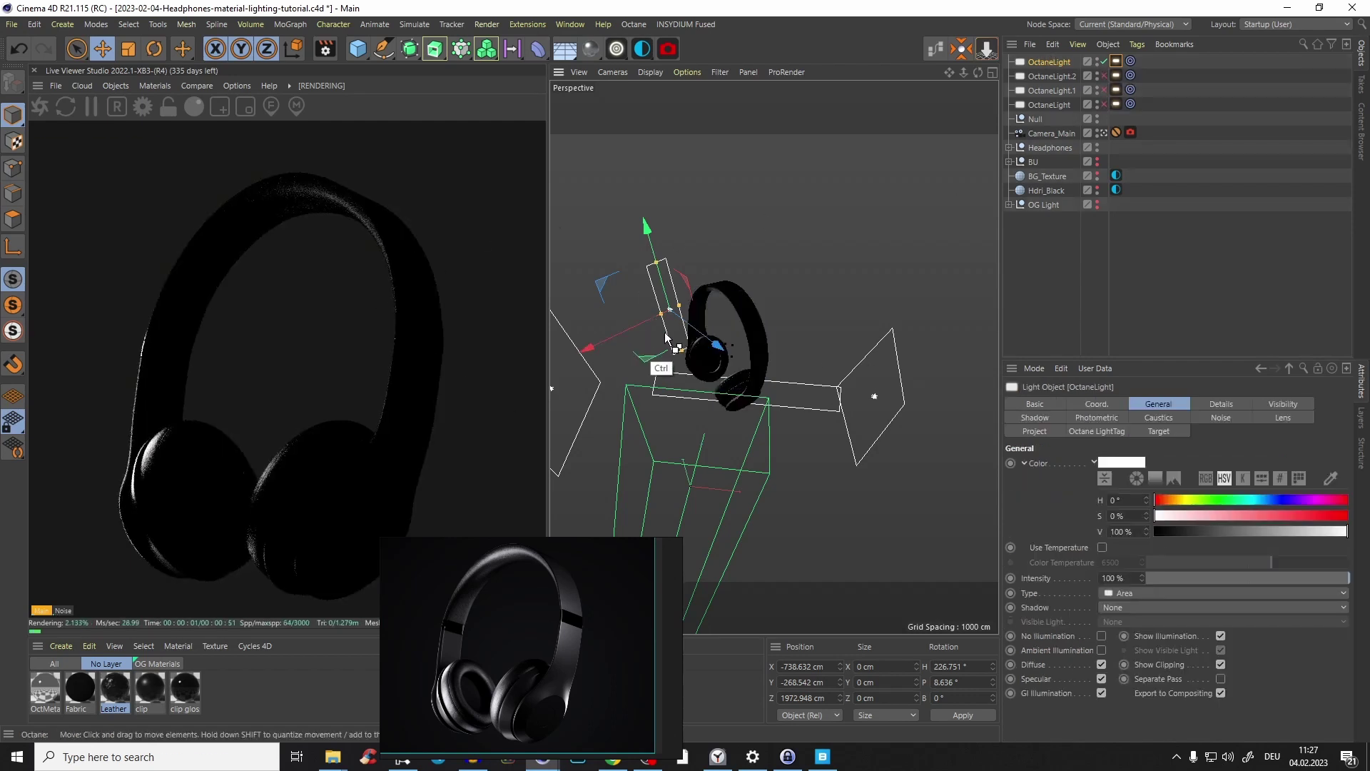
ctrl+drag(667, 339, 784, 364)
click(1103, 76)
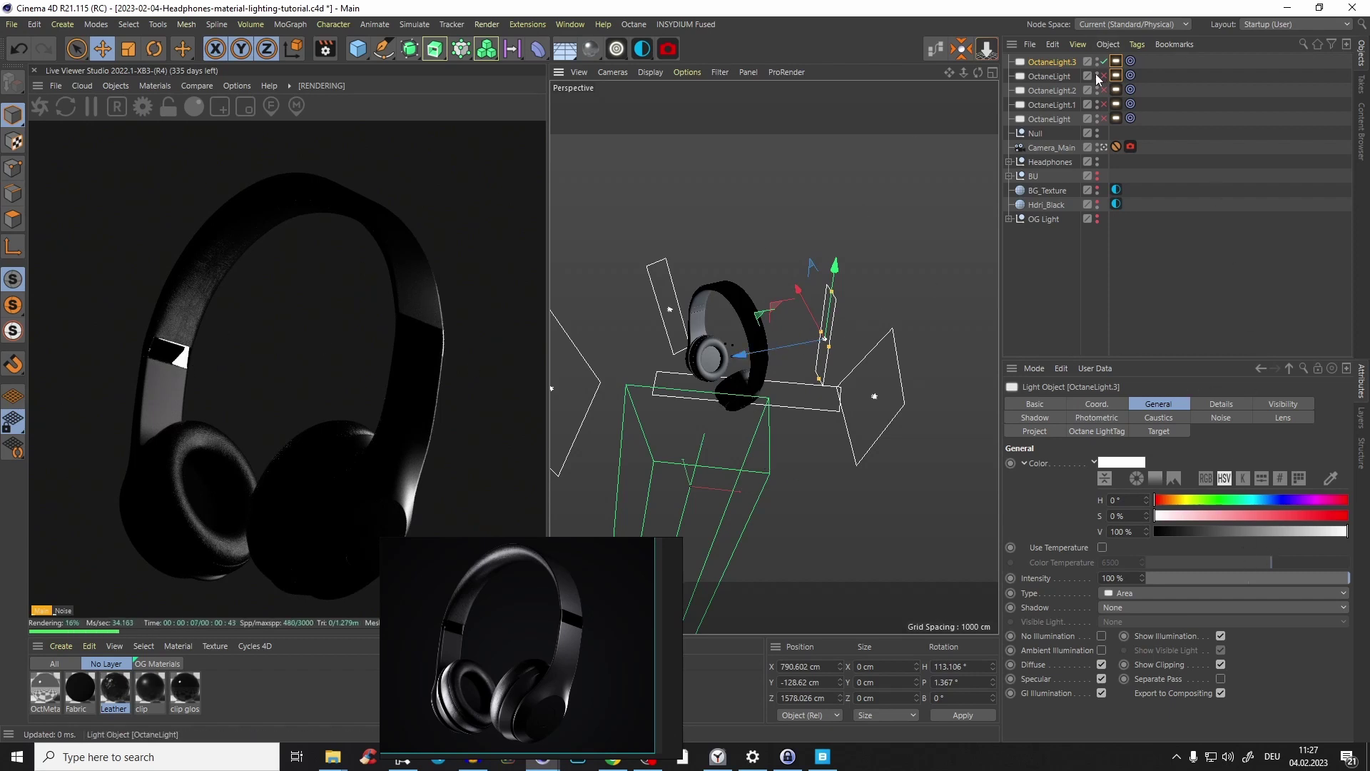
click(1116, 62)
click(1278, 437)
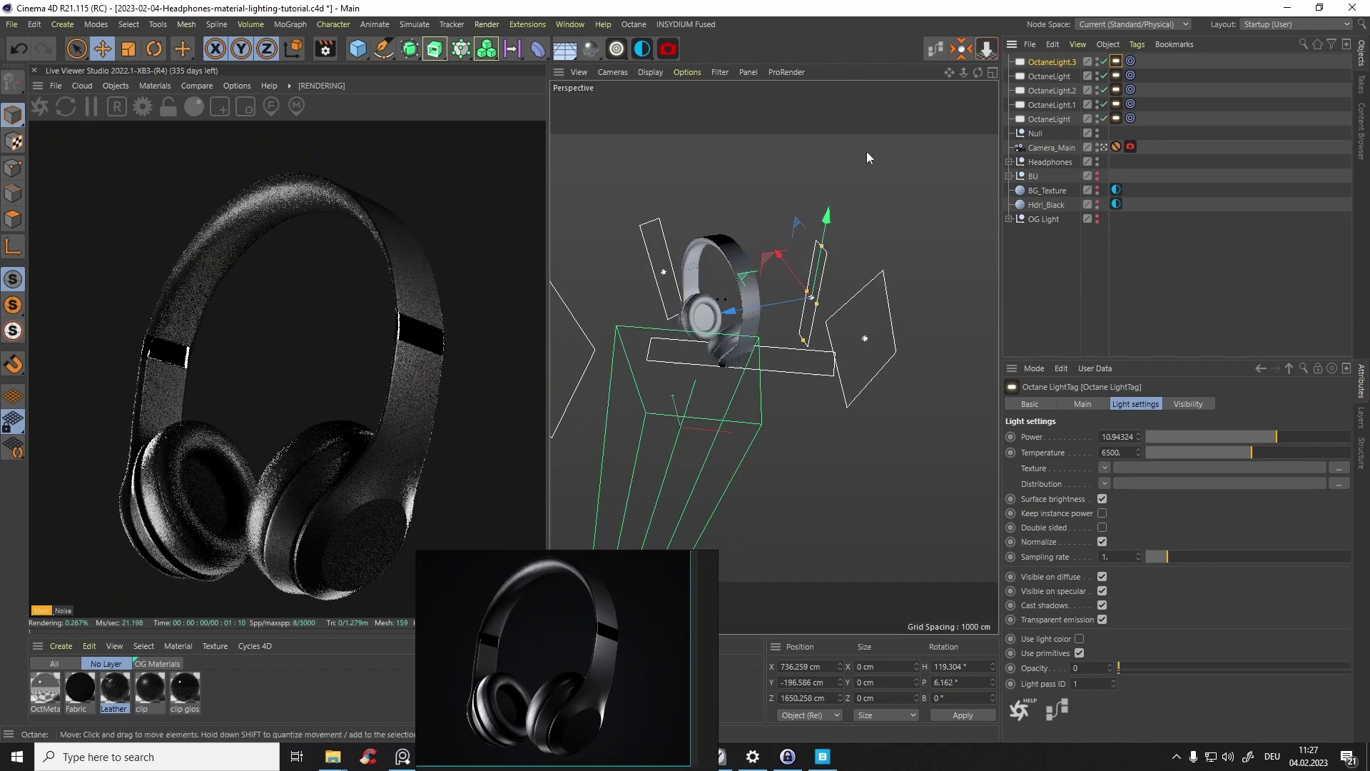
Examine the full light layout around the headphones and reposition the reference image for comparison with the live render.
alt+drag(868, 157, 770, 278)
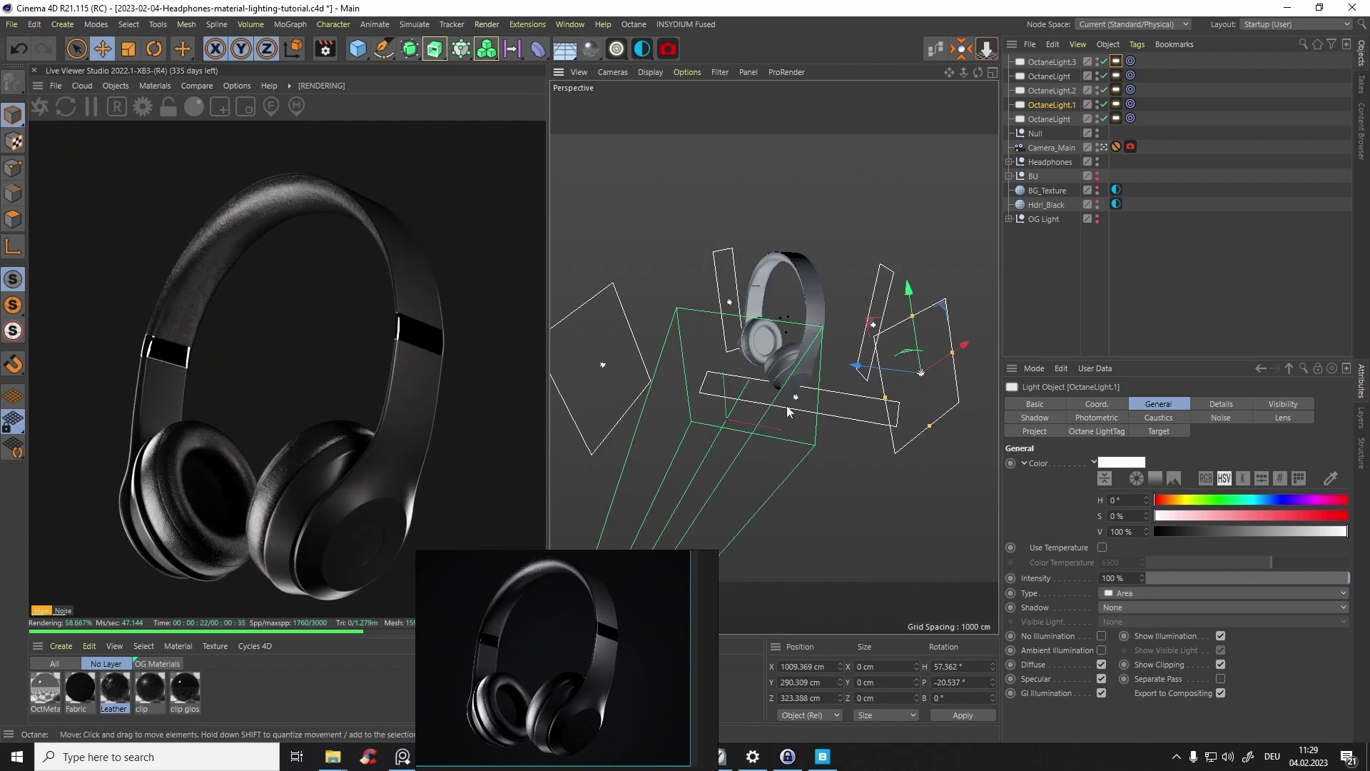
scroll(793, 371, down, 3)
alt+drag(794, 371, 820, 343)
right_drag(546, 606, 543, 562)
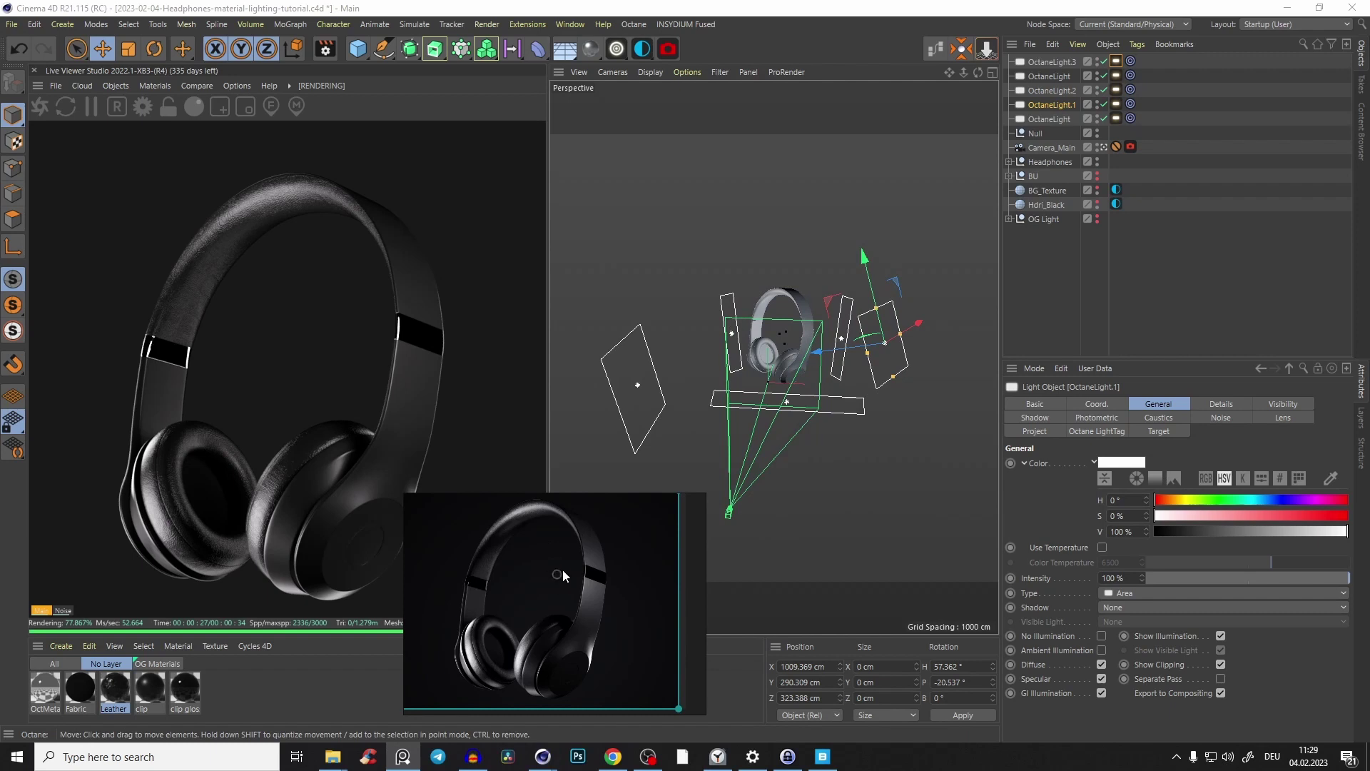
drag(563, 571, 585, 575)
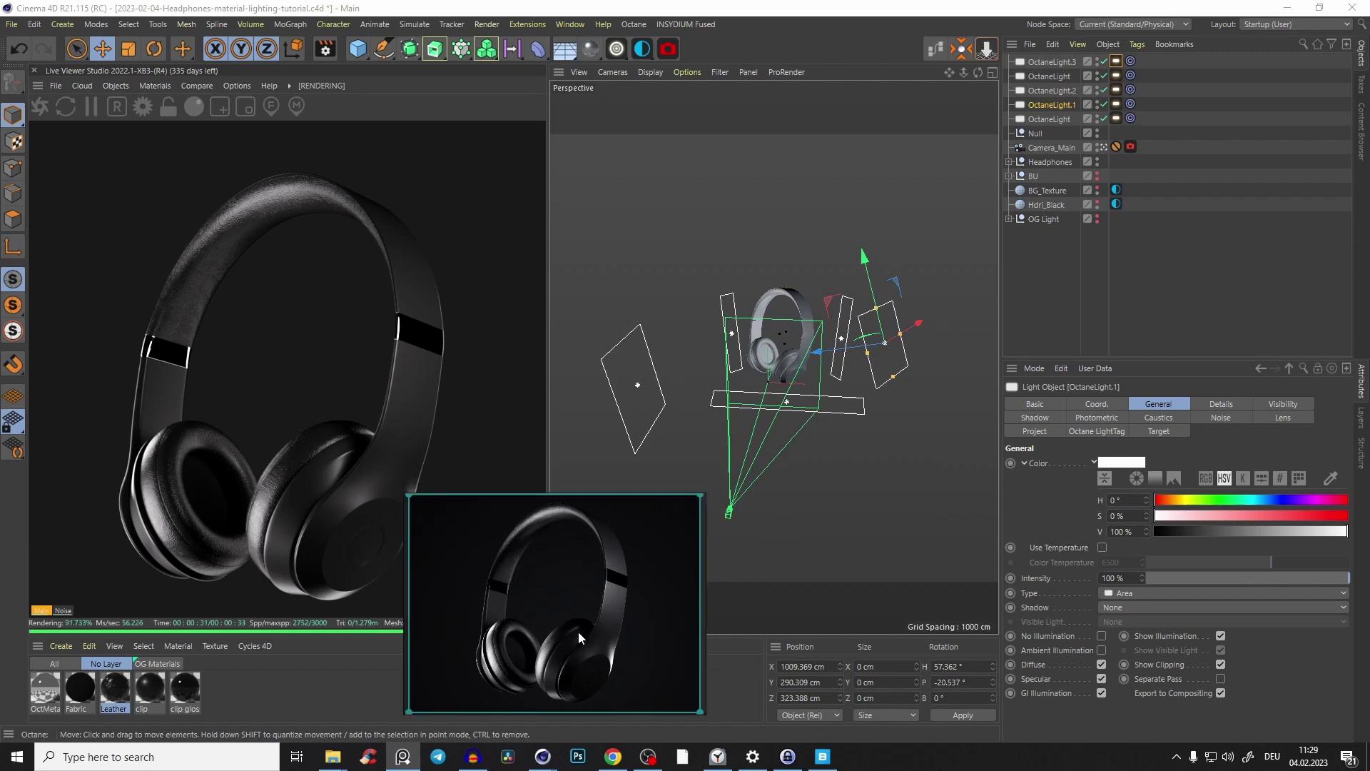